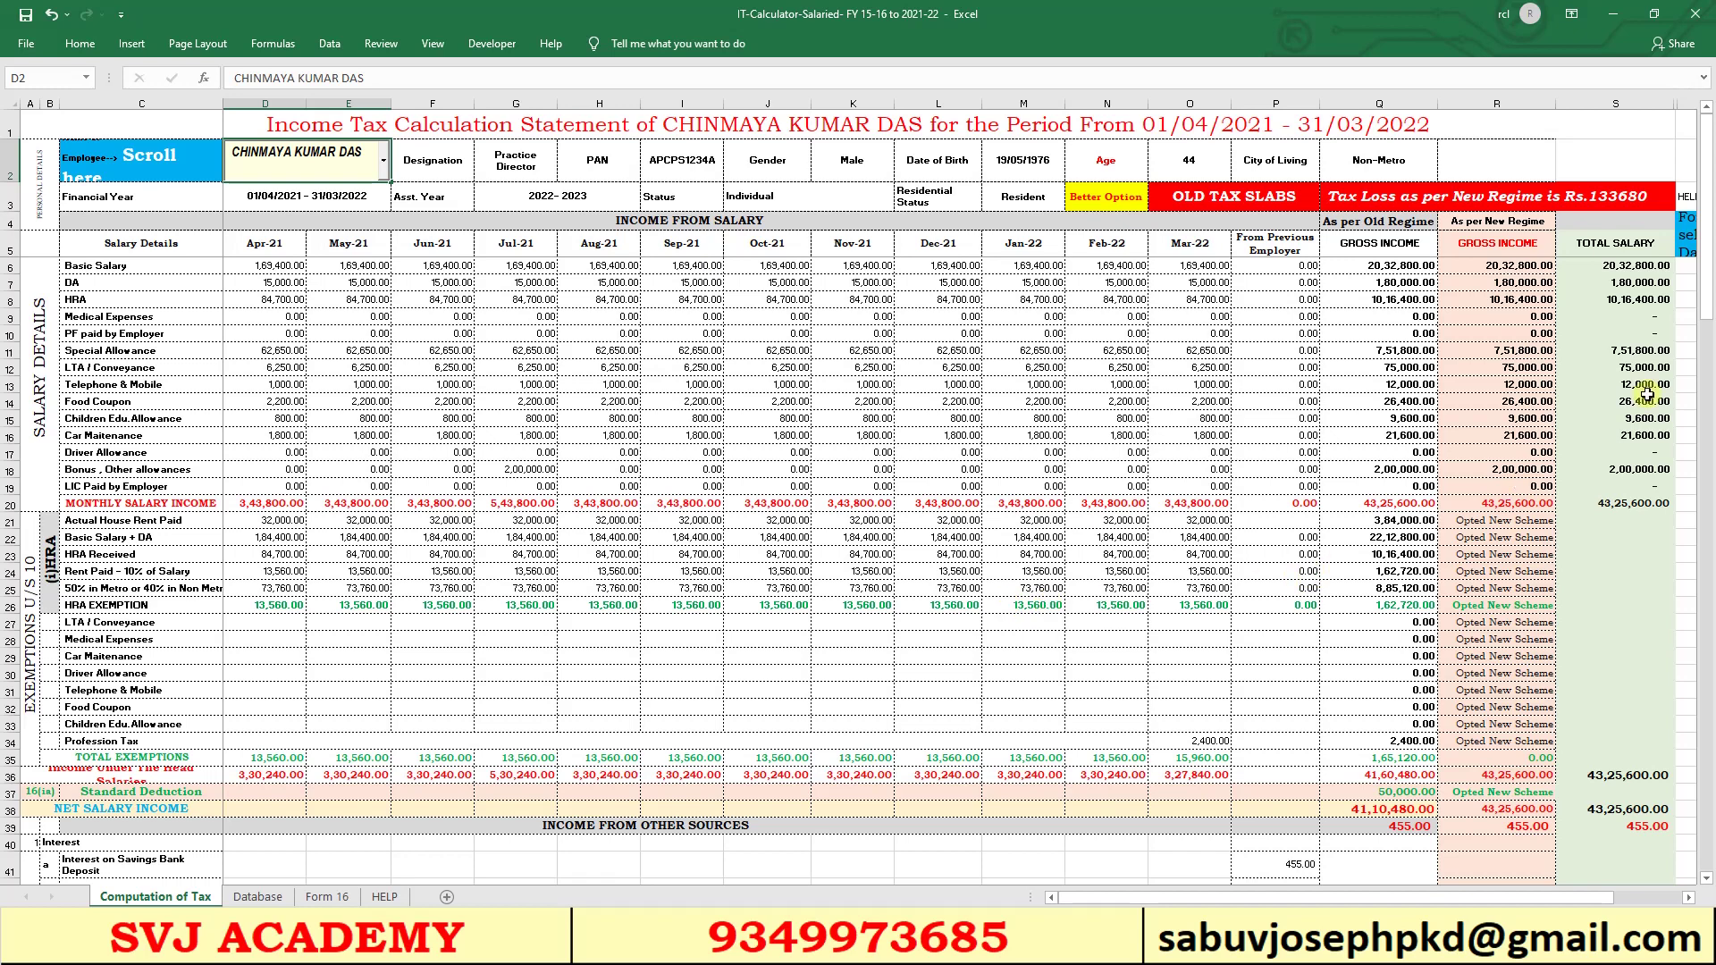
- Examine the tax payable, monthly TDS and regime comparison for the second and third employees in the employee list
{"action": "left_click_drag", "start_coordinate": [1707, 308], "coordinate": [1709, 699]}
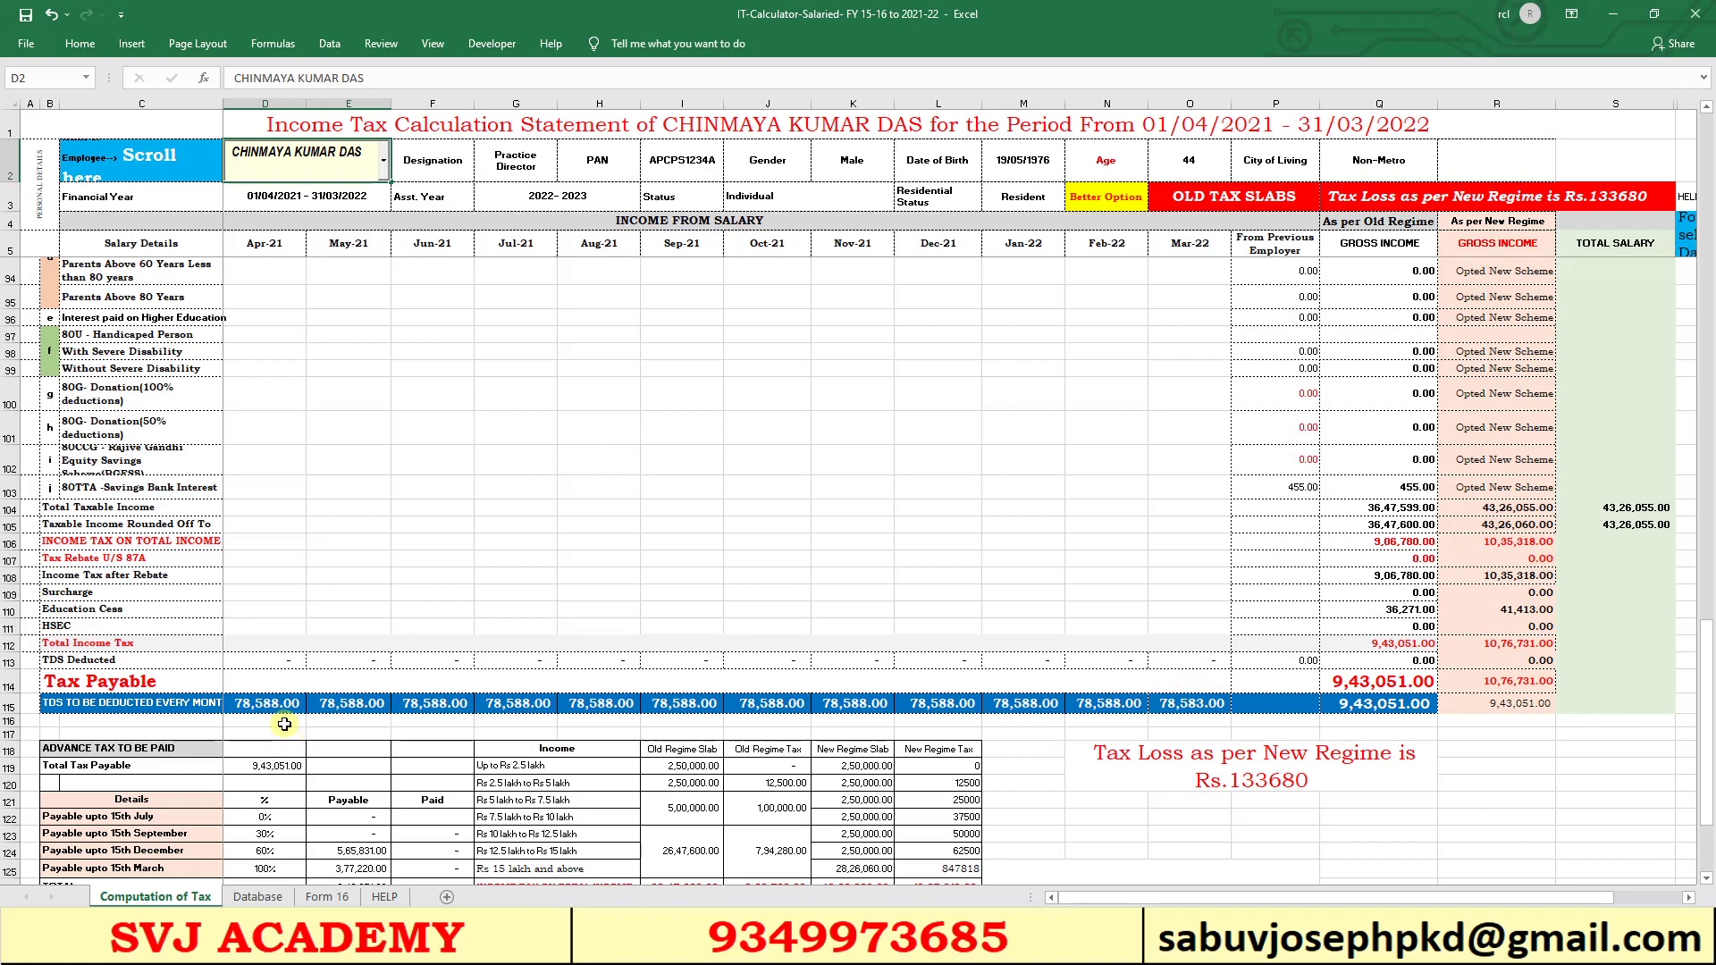
{"action": "left_click", "coordinate": [357, 156]}
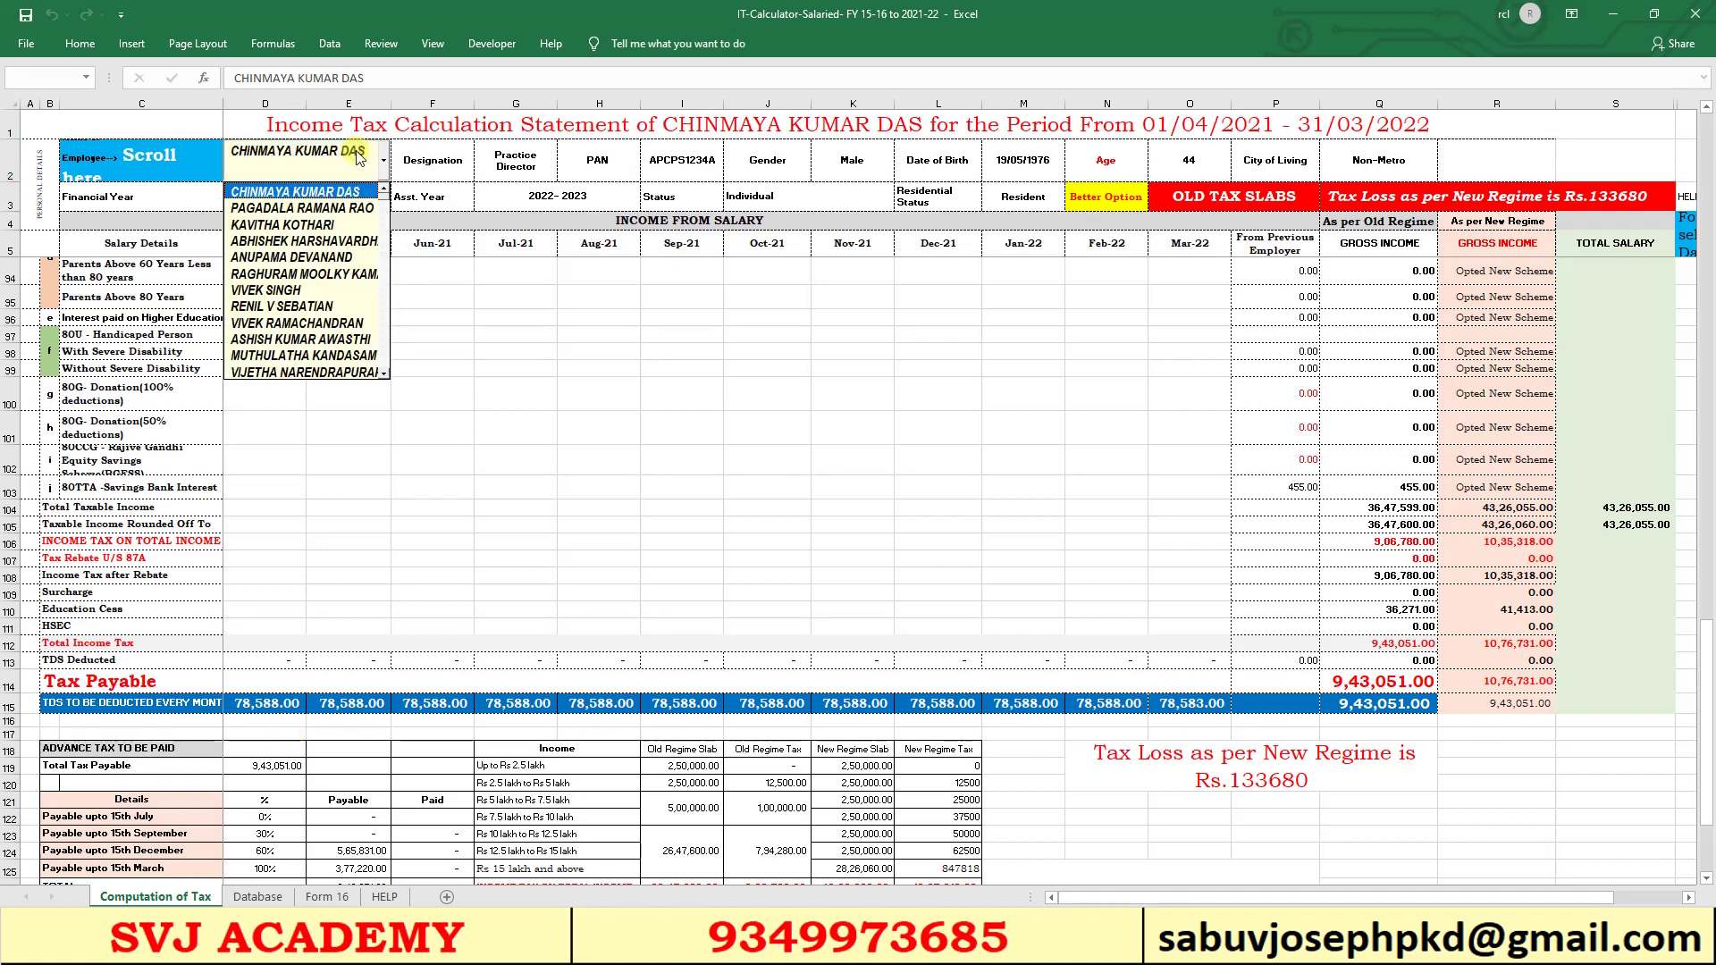
{"action": "left_click", "coordinate": [358, 156]}
{"action": "scroll", "coordinate": [358, 156], "scroll_direction": "down", "scroll_amount": 1}
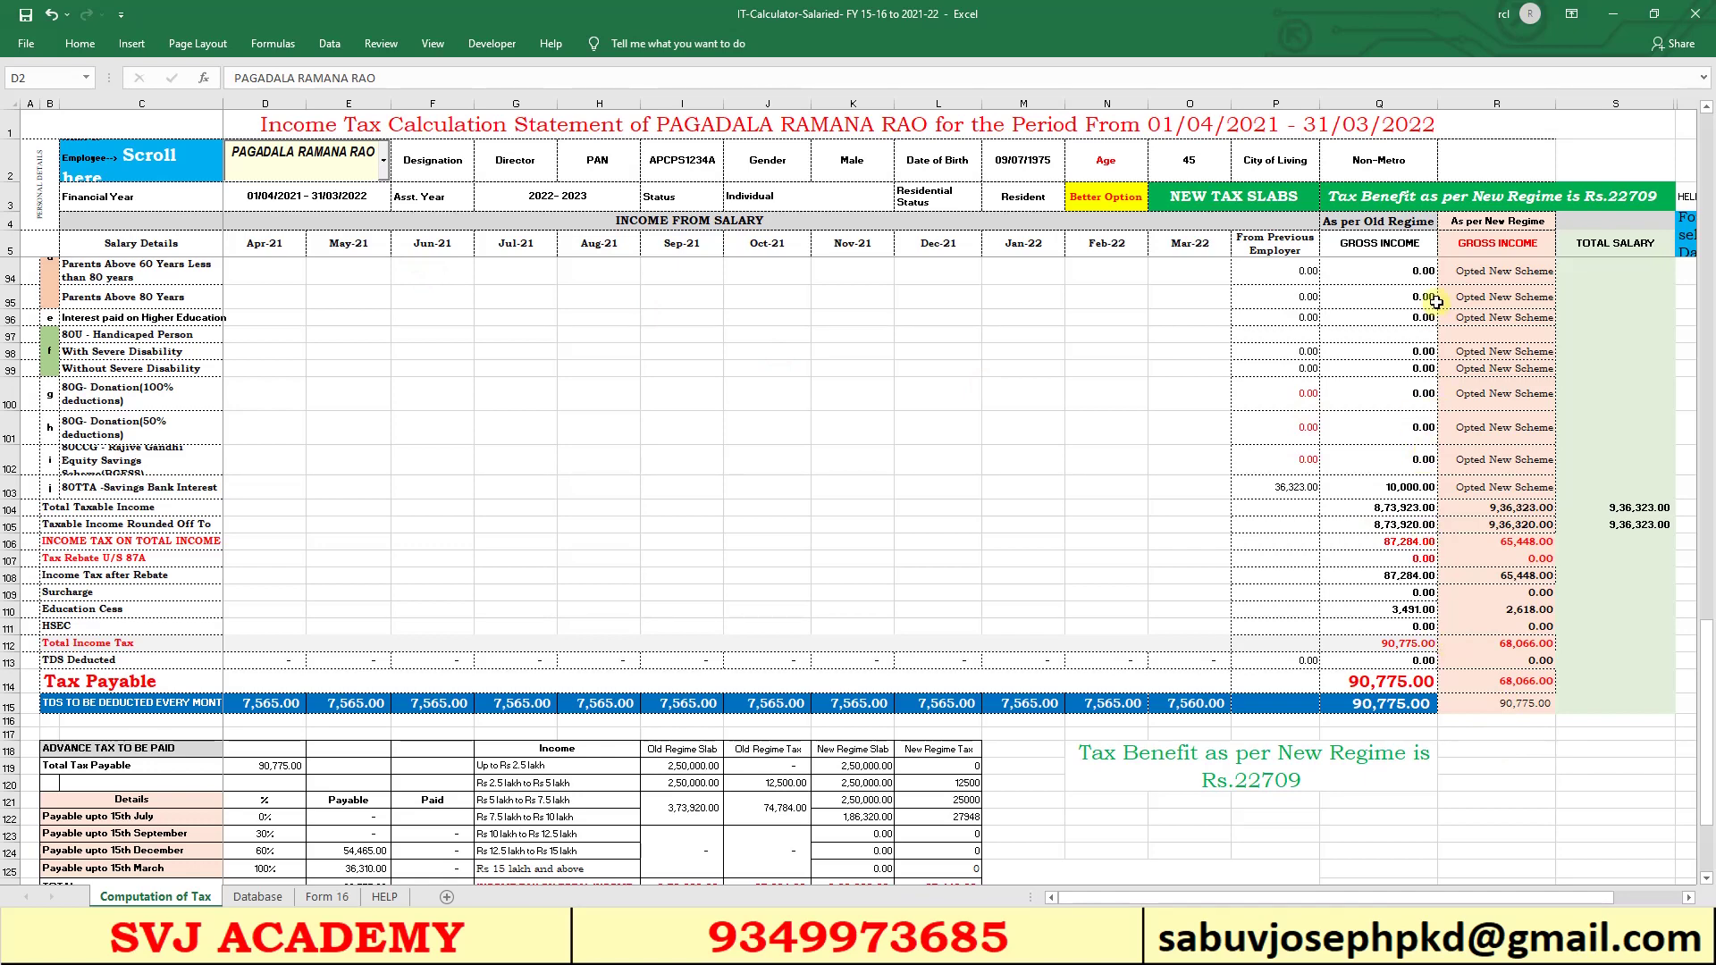
{"action": "left_click", "coordinate": [383, 161]}
{"action": "left_click", "coordinate": [304, 224]}
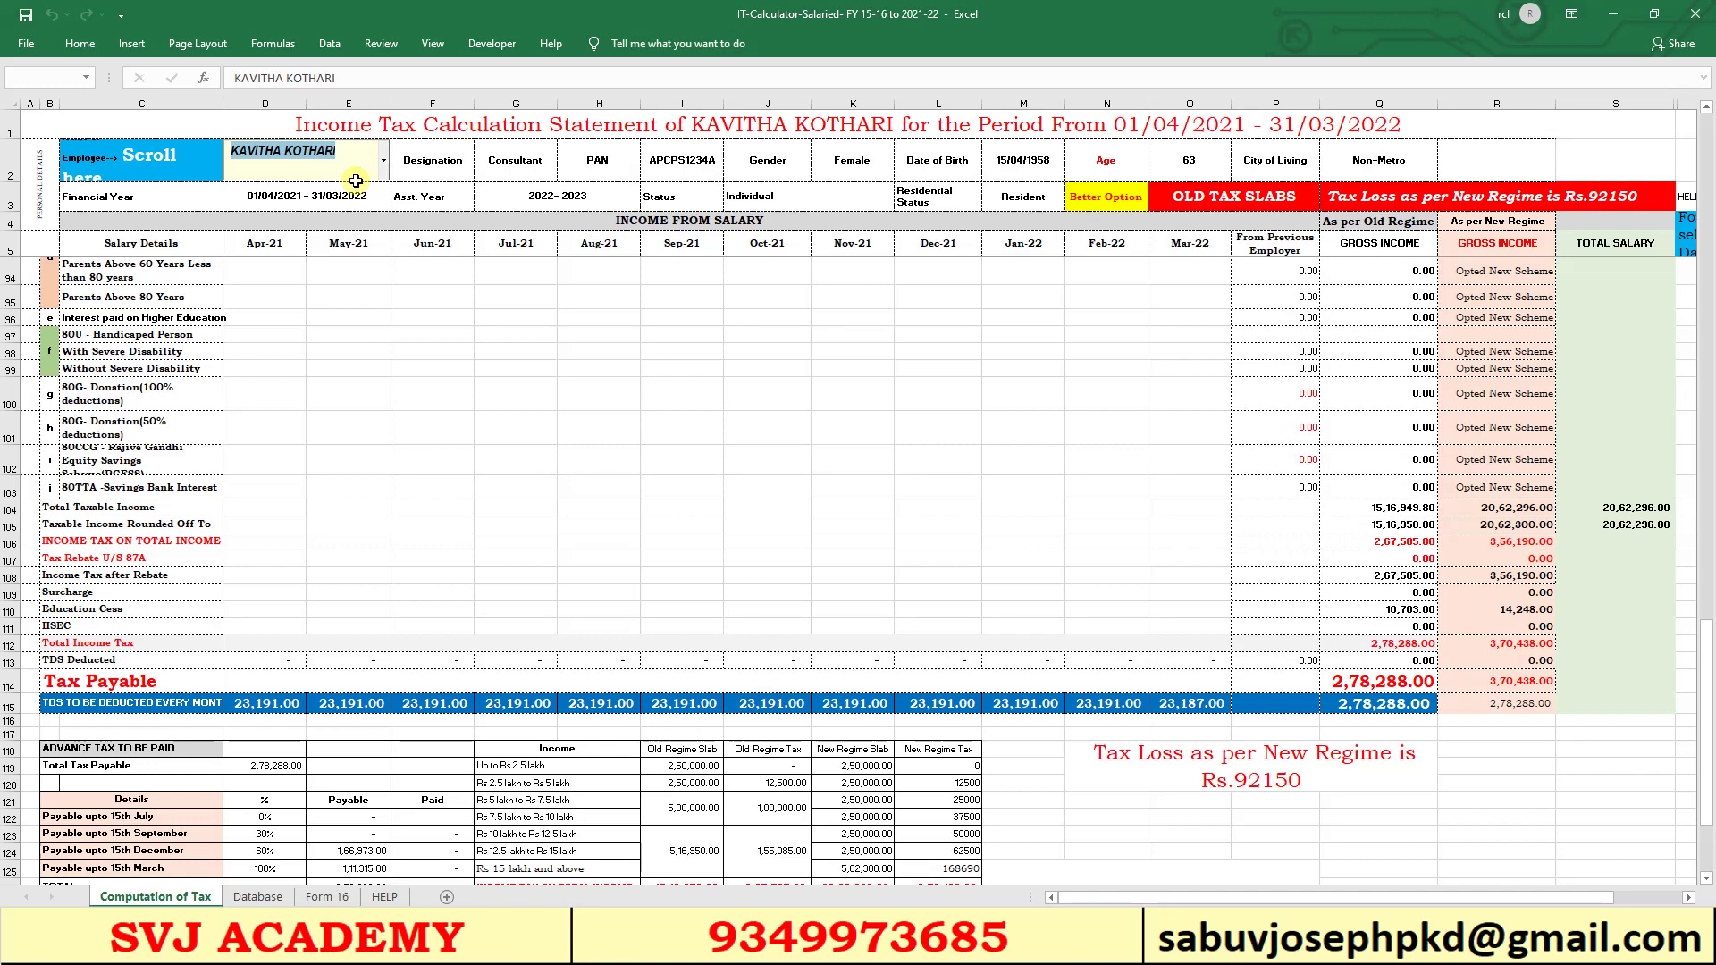
- Review the tax computation of each following employee one by one, ending on the first employee in the list
{"action": "key", "text": "Down"}
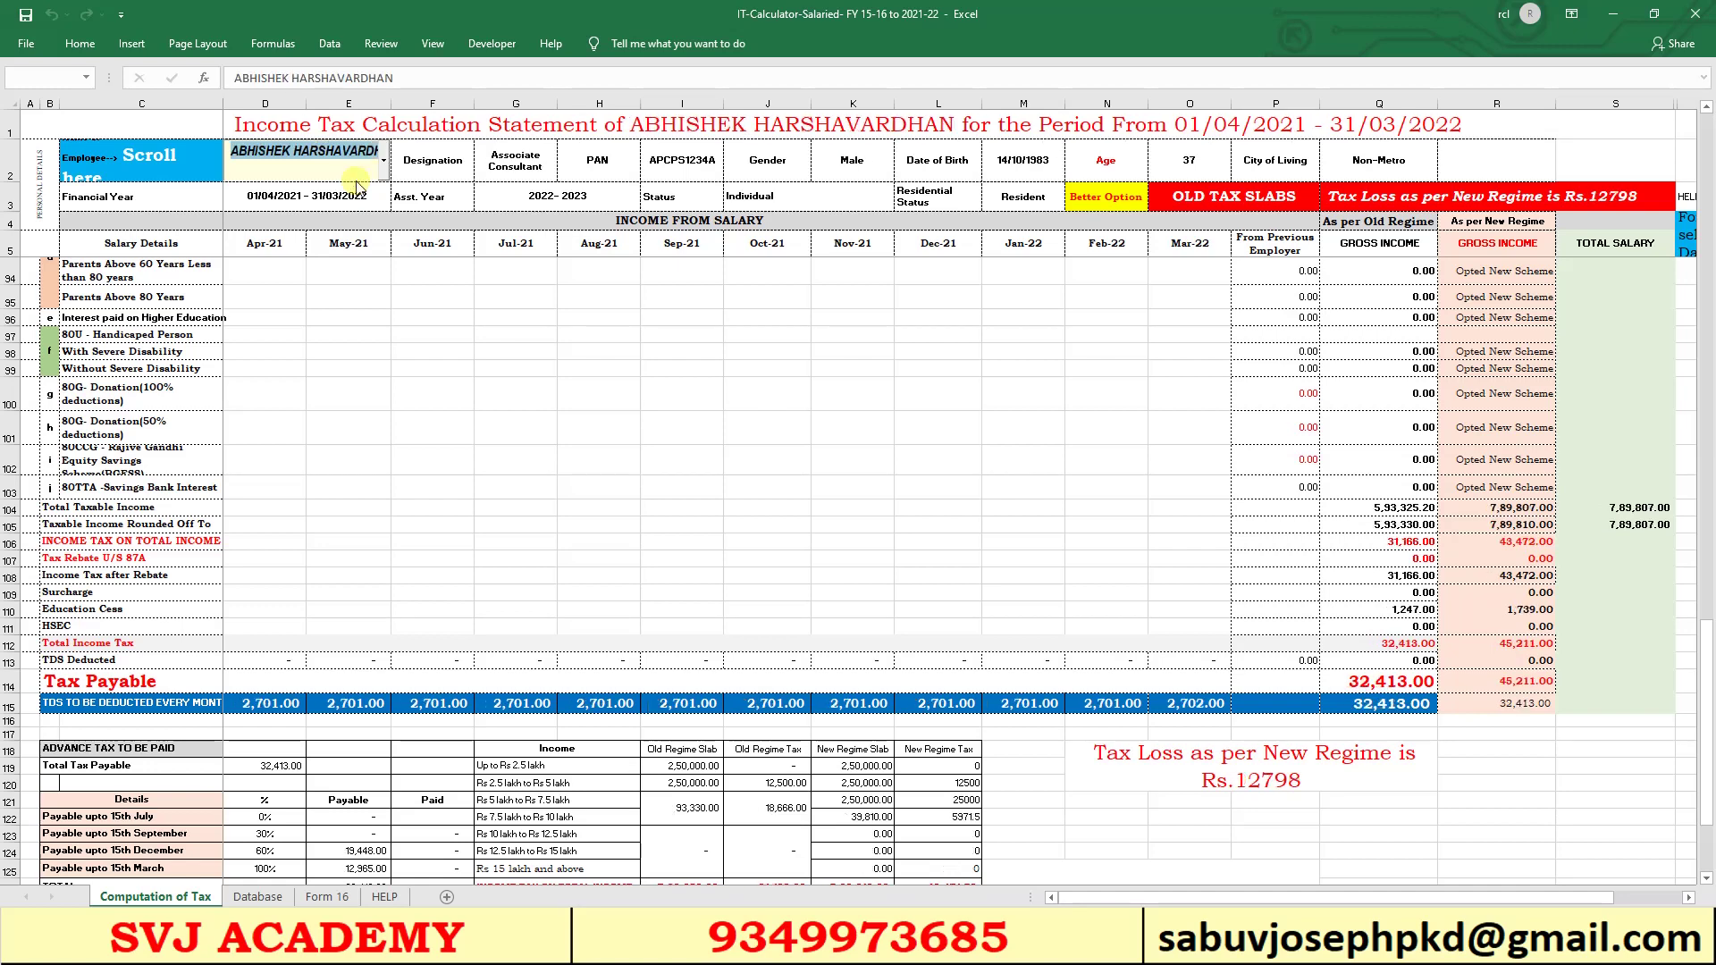
{"action": "key", "text": "Down"}
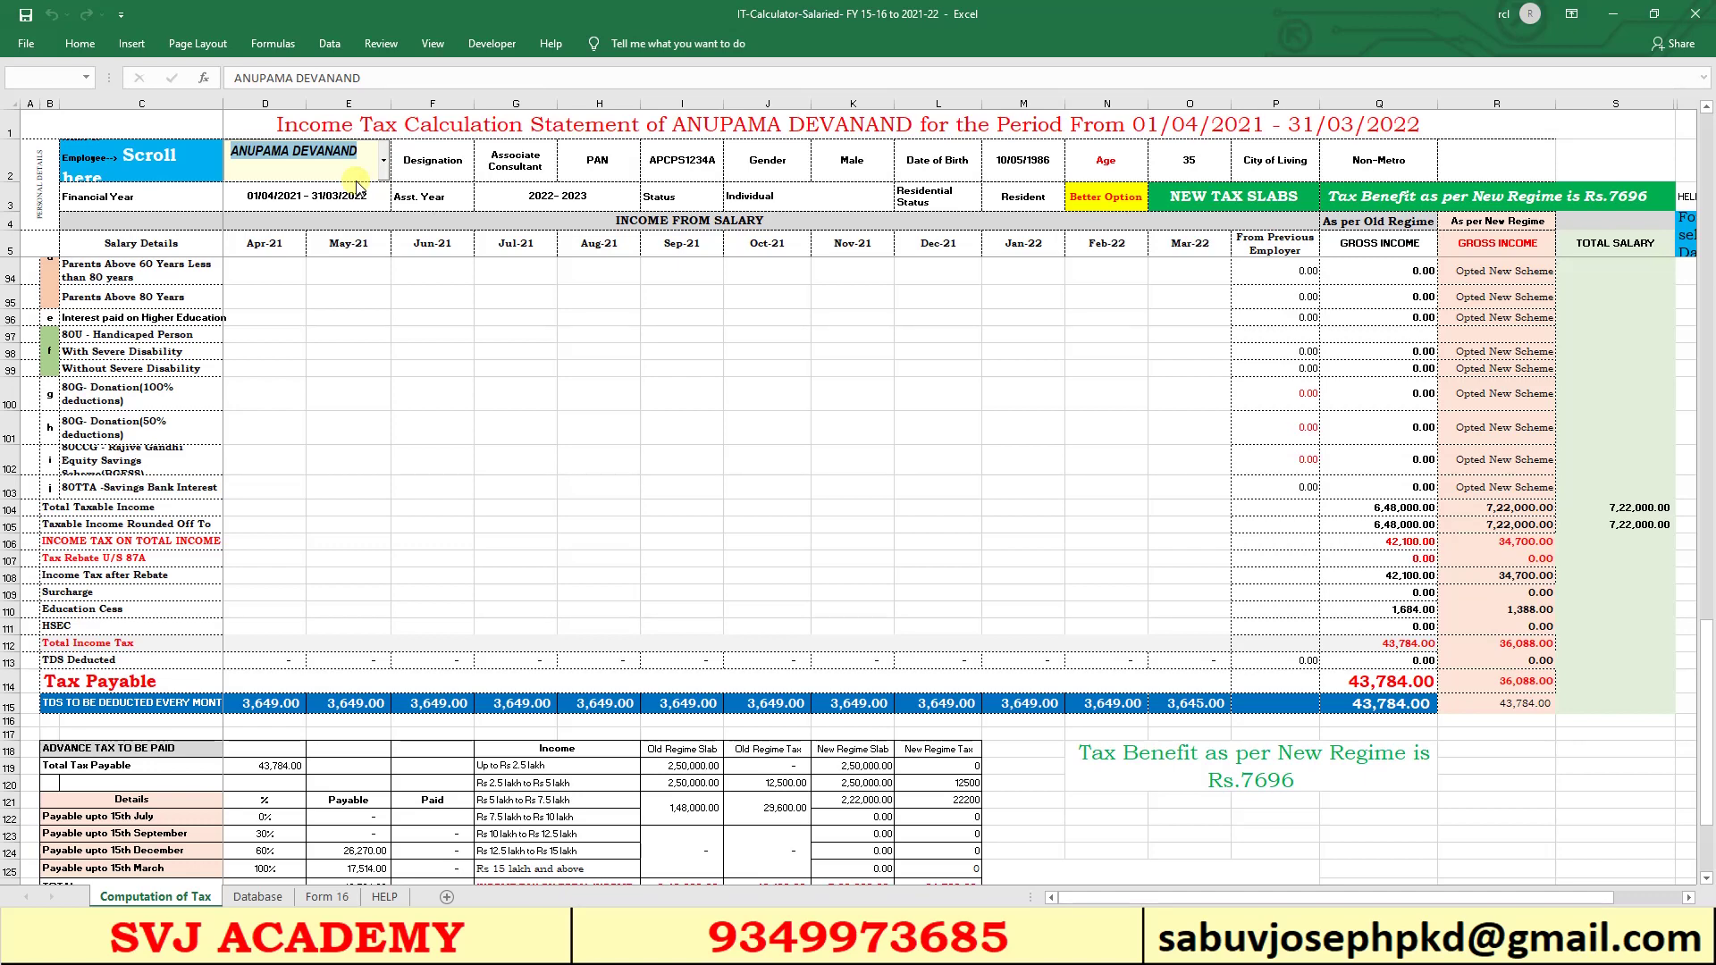
{"action": "key", "text": "Down"}
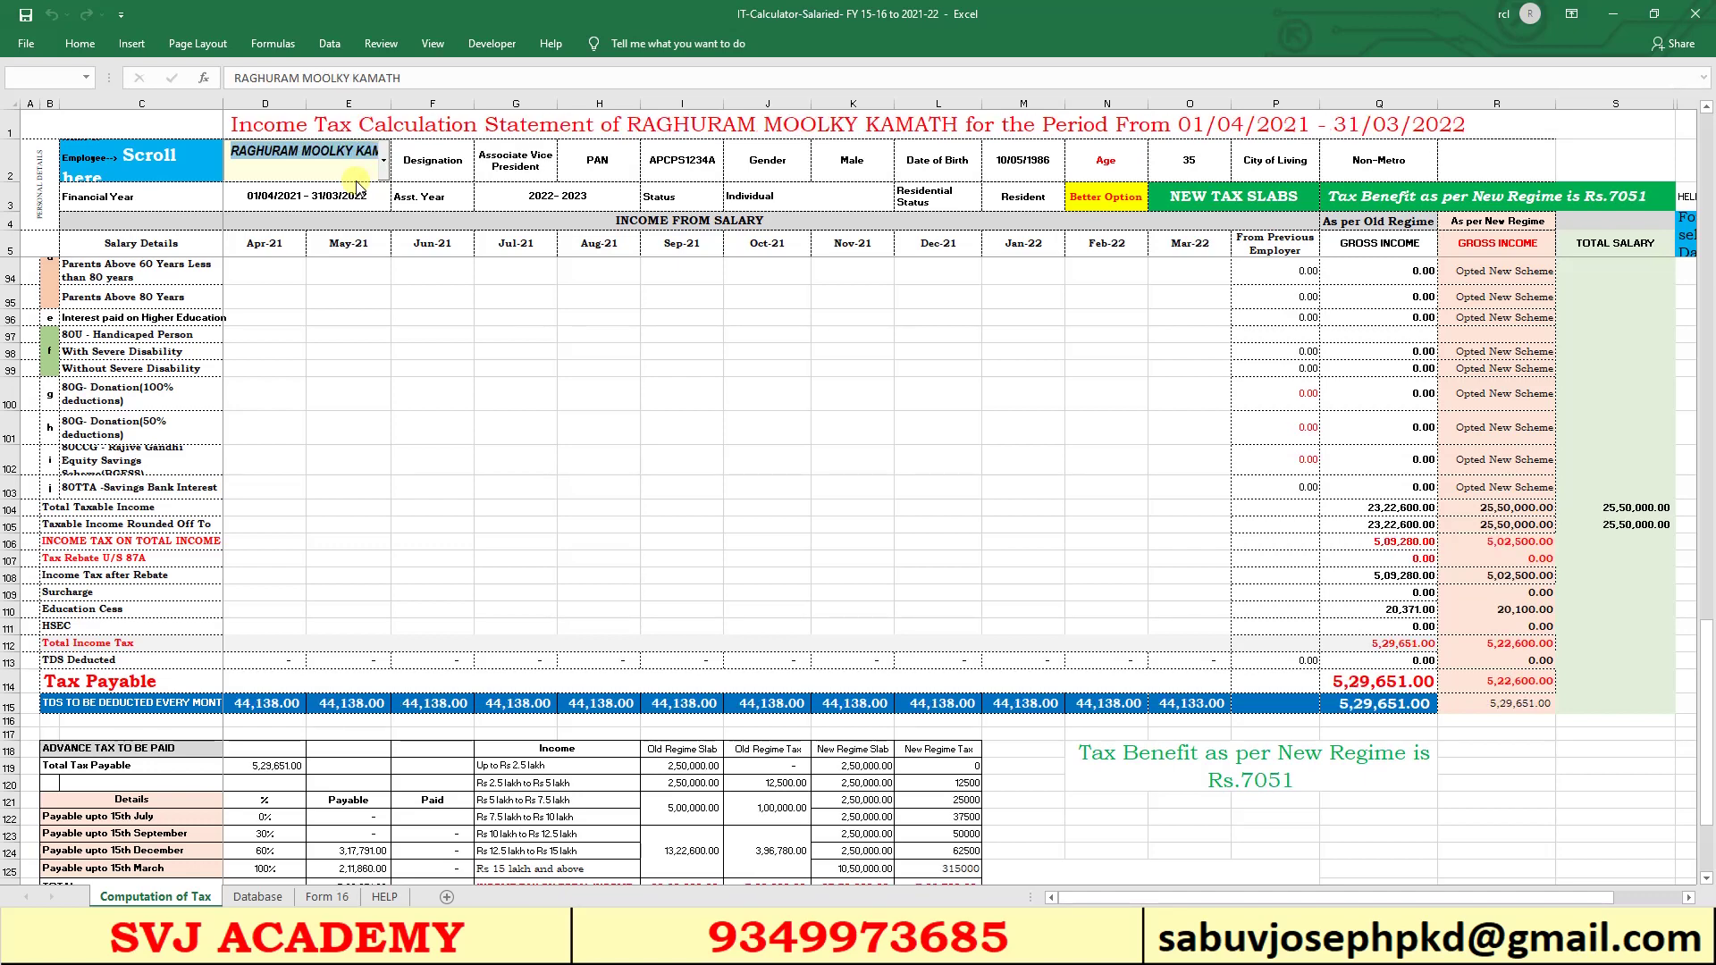
{"action": "key", "text": "Down"}
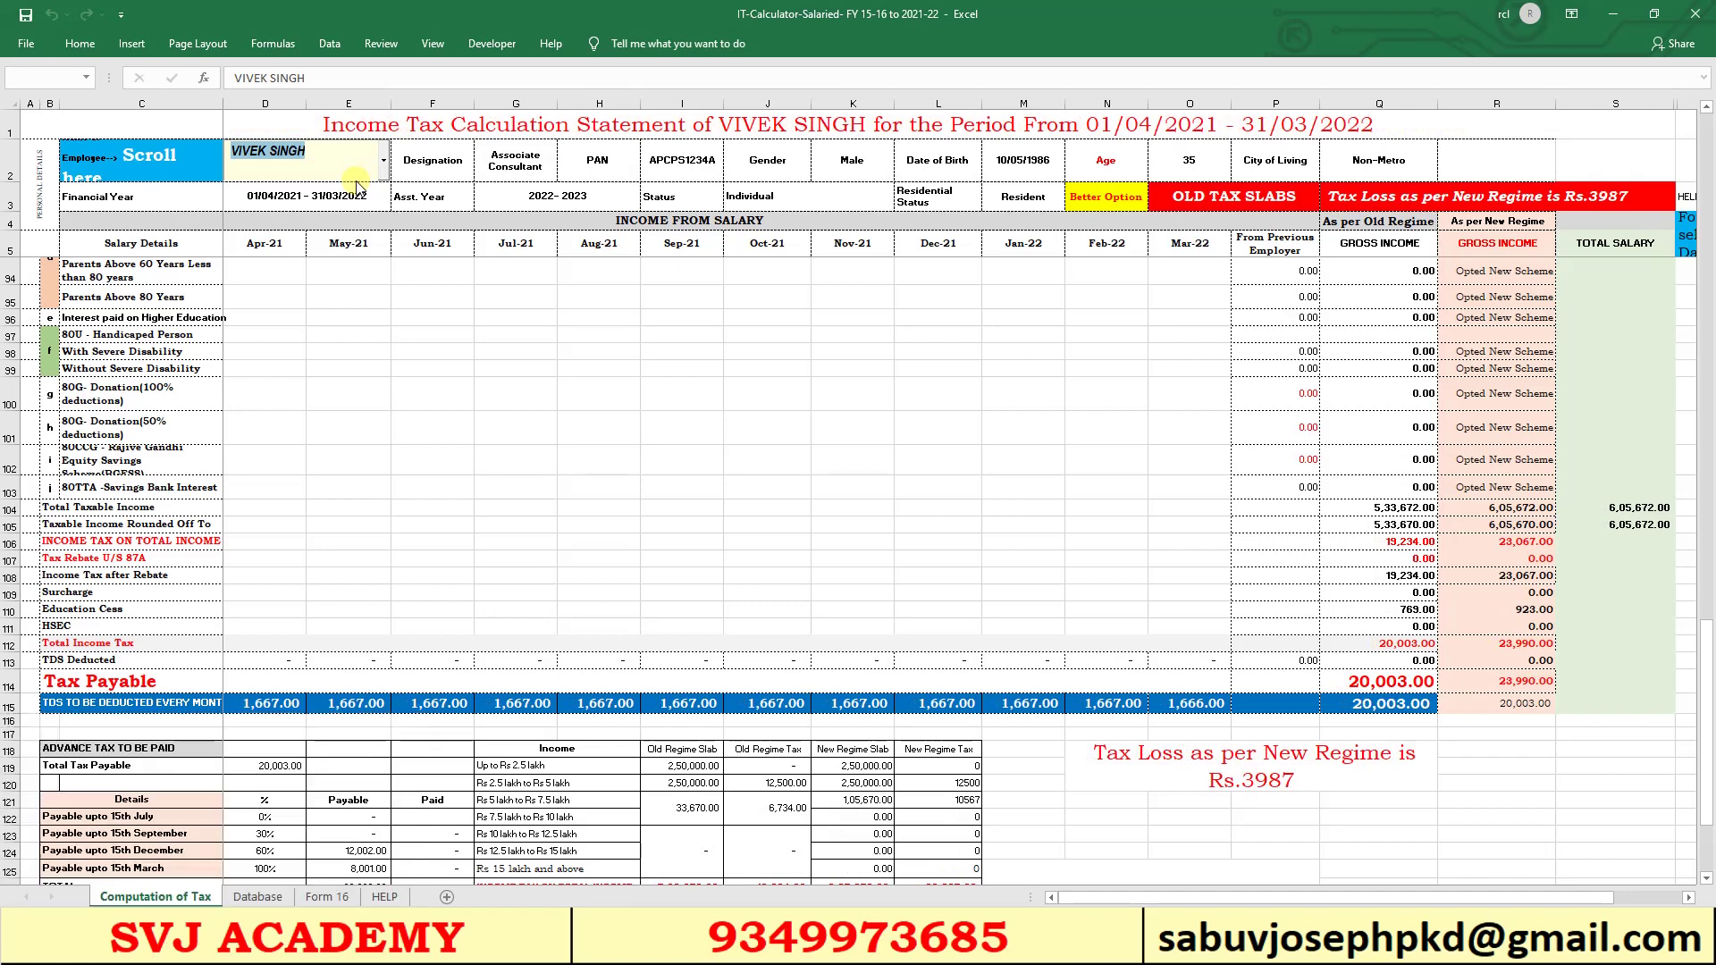
{"action": "key", "text": "Down"}
{"action": "key", "text": "Down"}
{"action": "key", "text": "Down"}
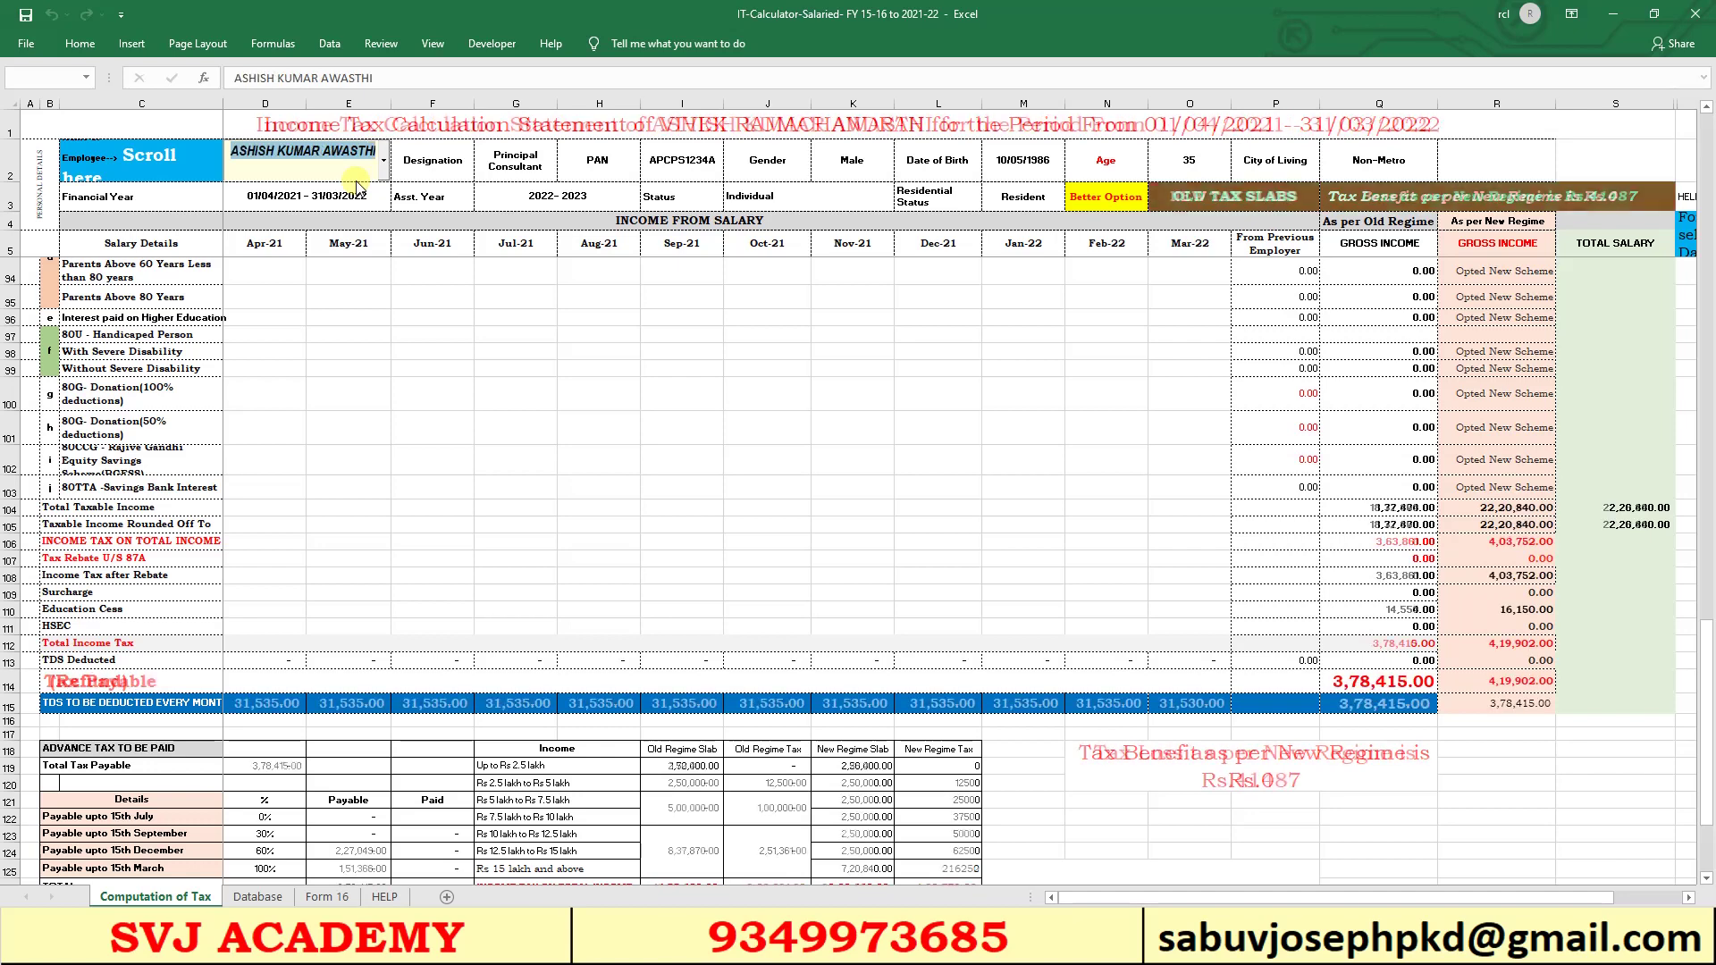
{"action": "key", "text": "Down"}
{"action": "key", "text": "Down"}
{"action": "key", "text": "Down"}
{"action": "key", "text": "Down"}
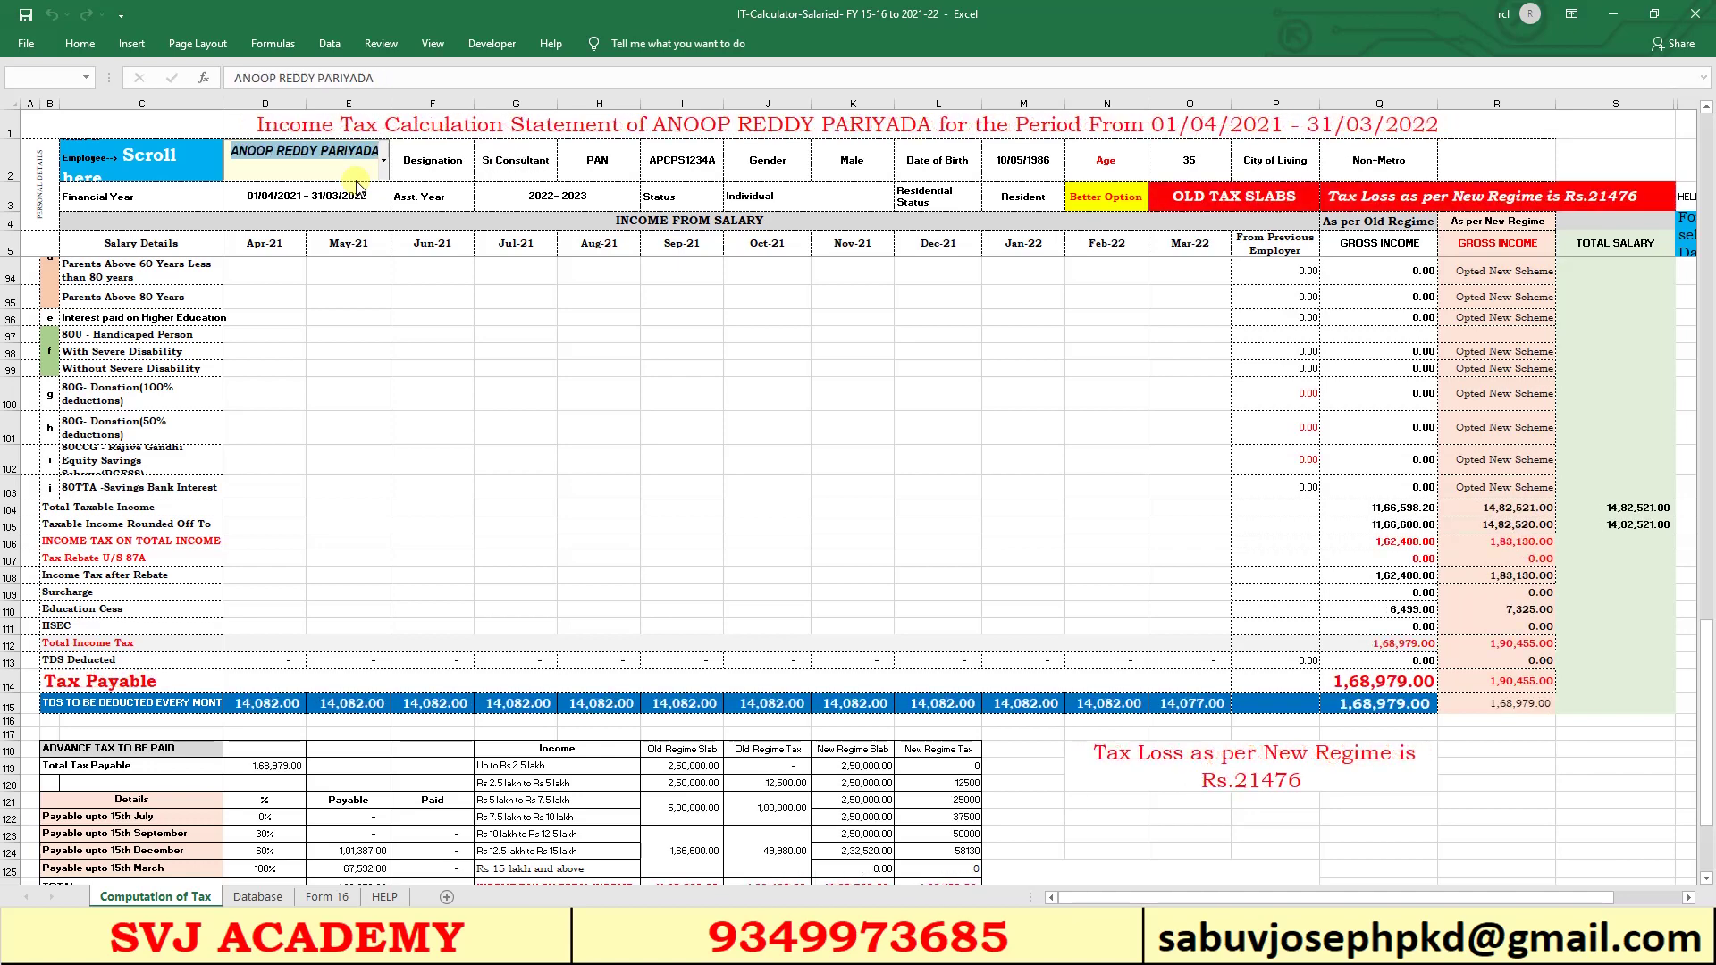
{"action": "key", "text": "Down"}
{"action": "key", "text": "Down"}
{"action": "key", "text": "Down"}
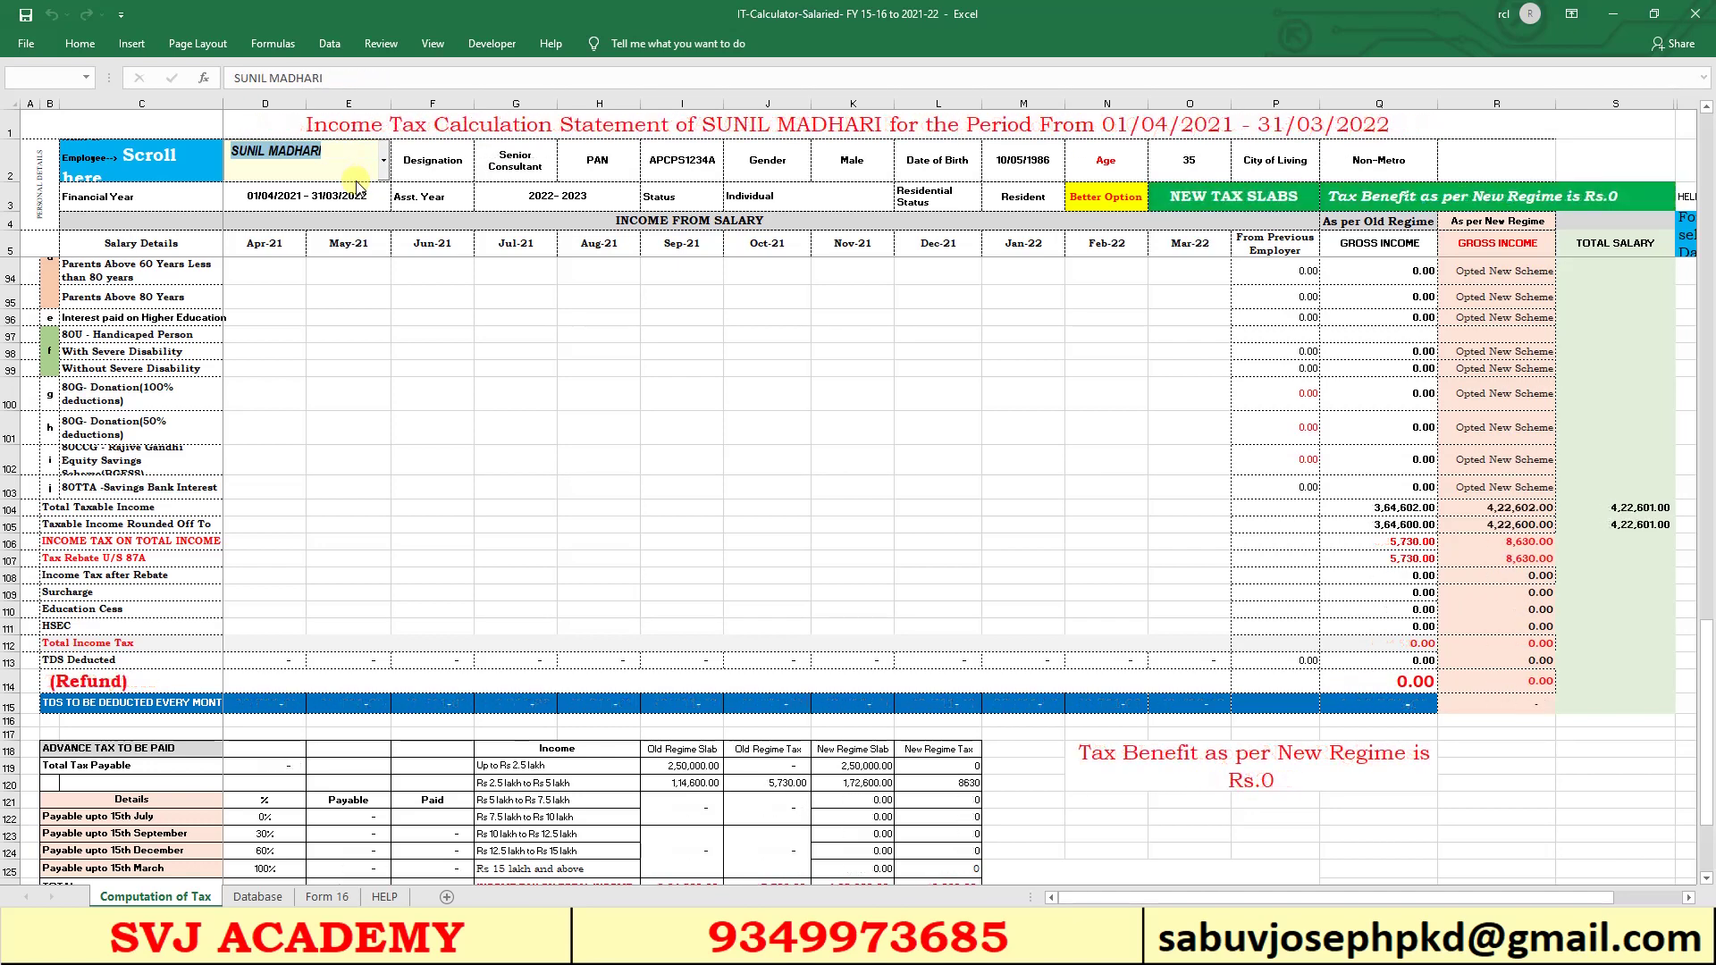
{"action": "key", "text": "Down"}
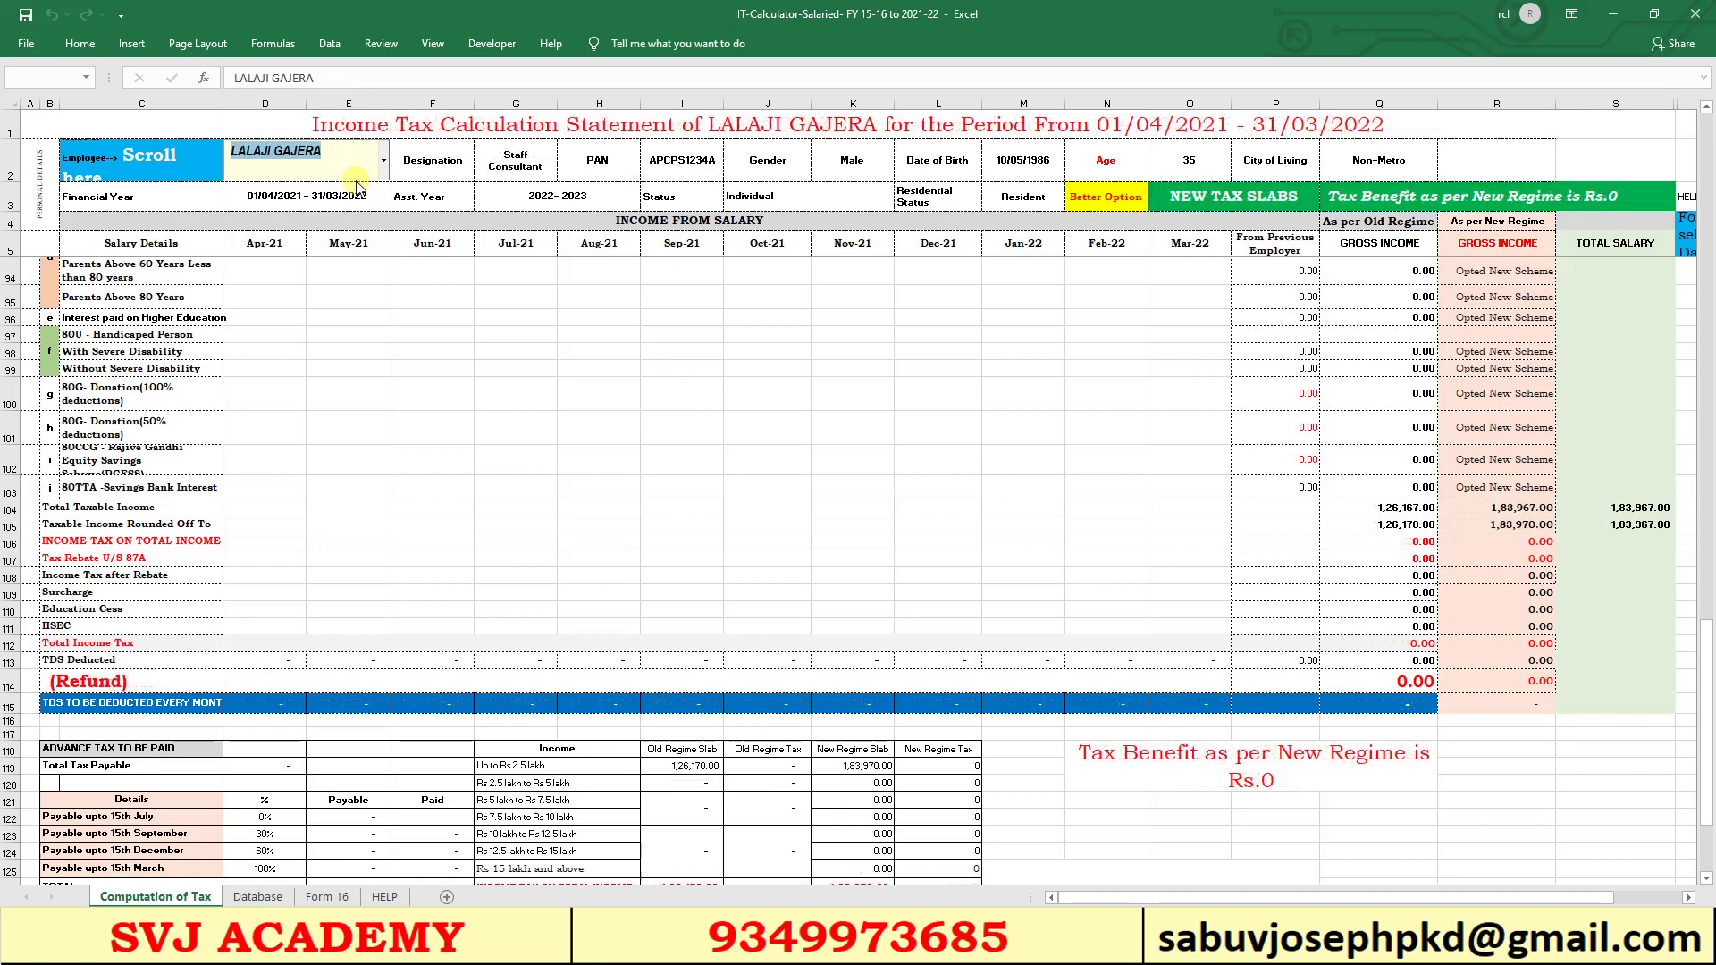
{"action": "key", "text": "Down"}
{"action": "key", "text": "Down"}
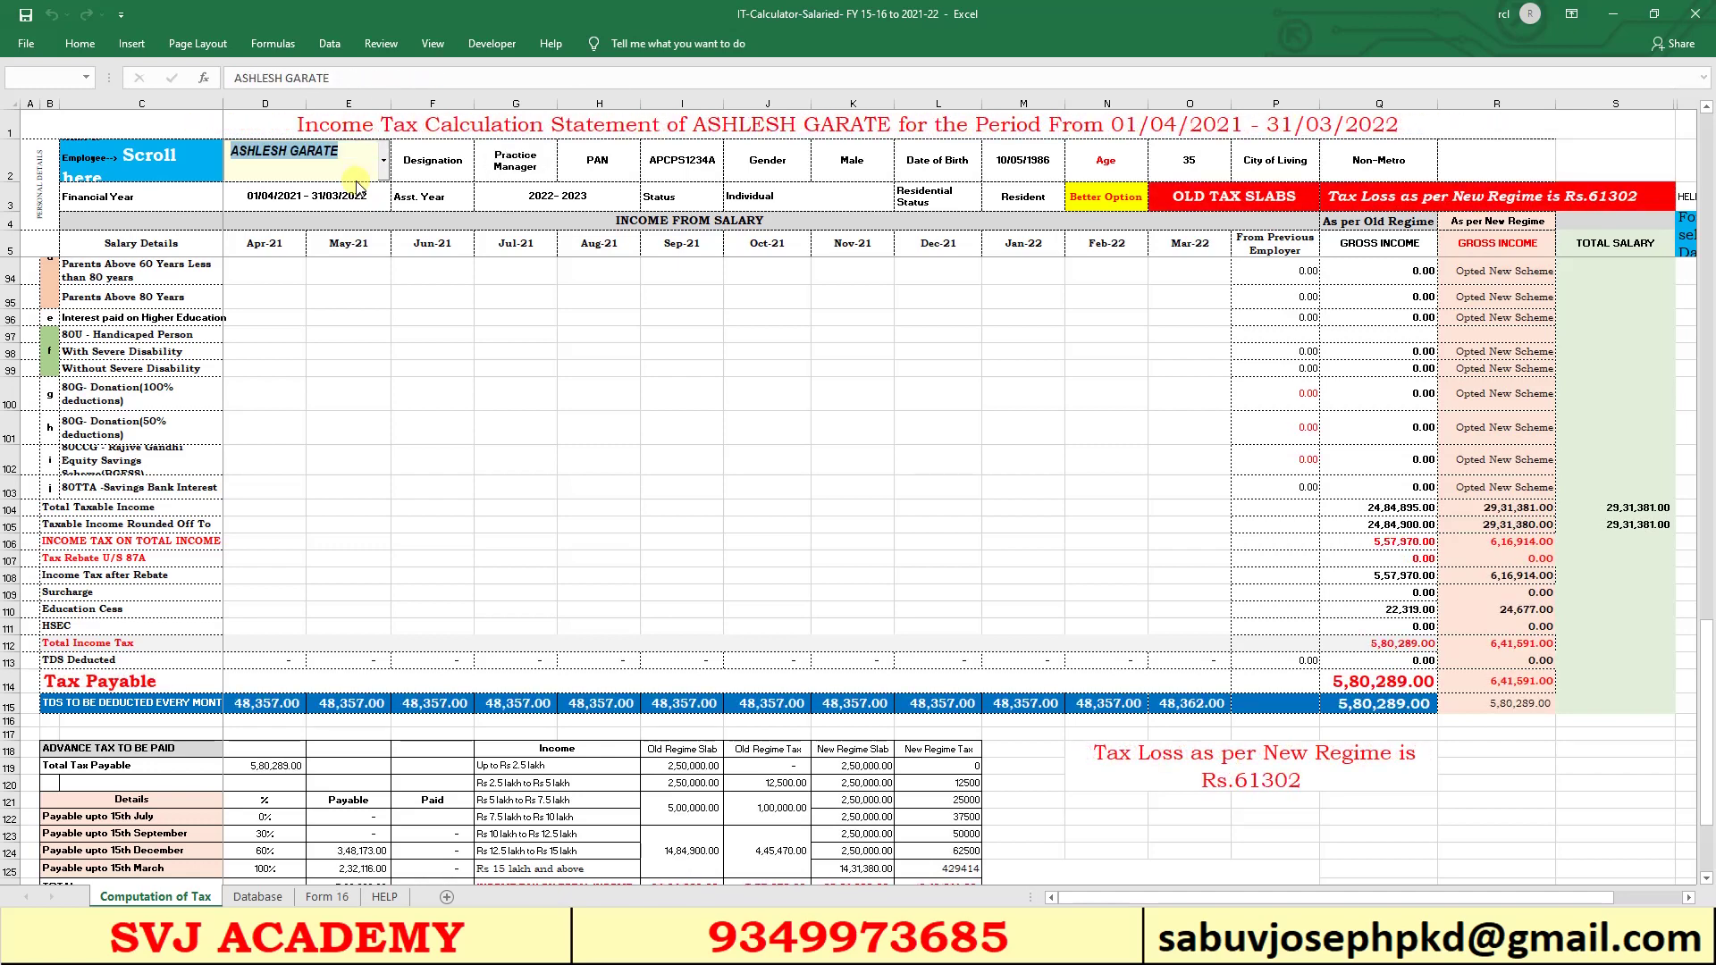
{"action": "key", "text": "Down"}
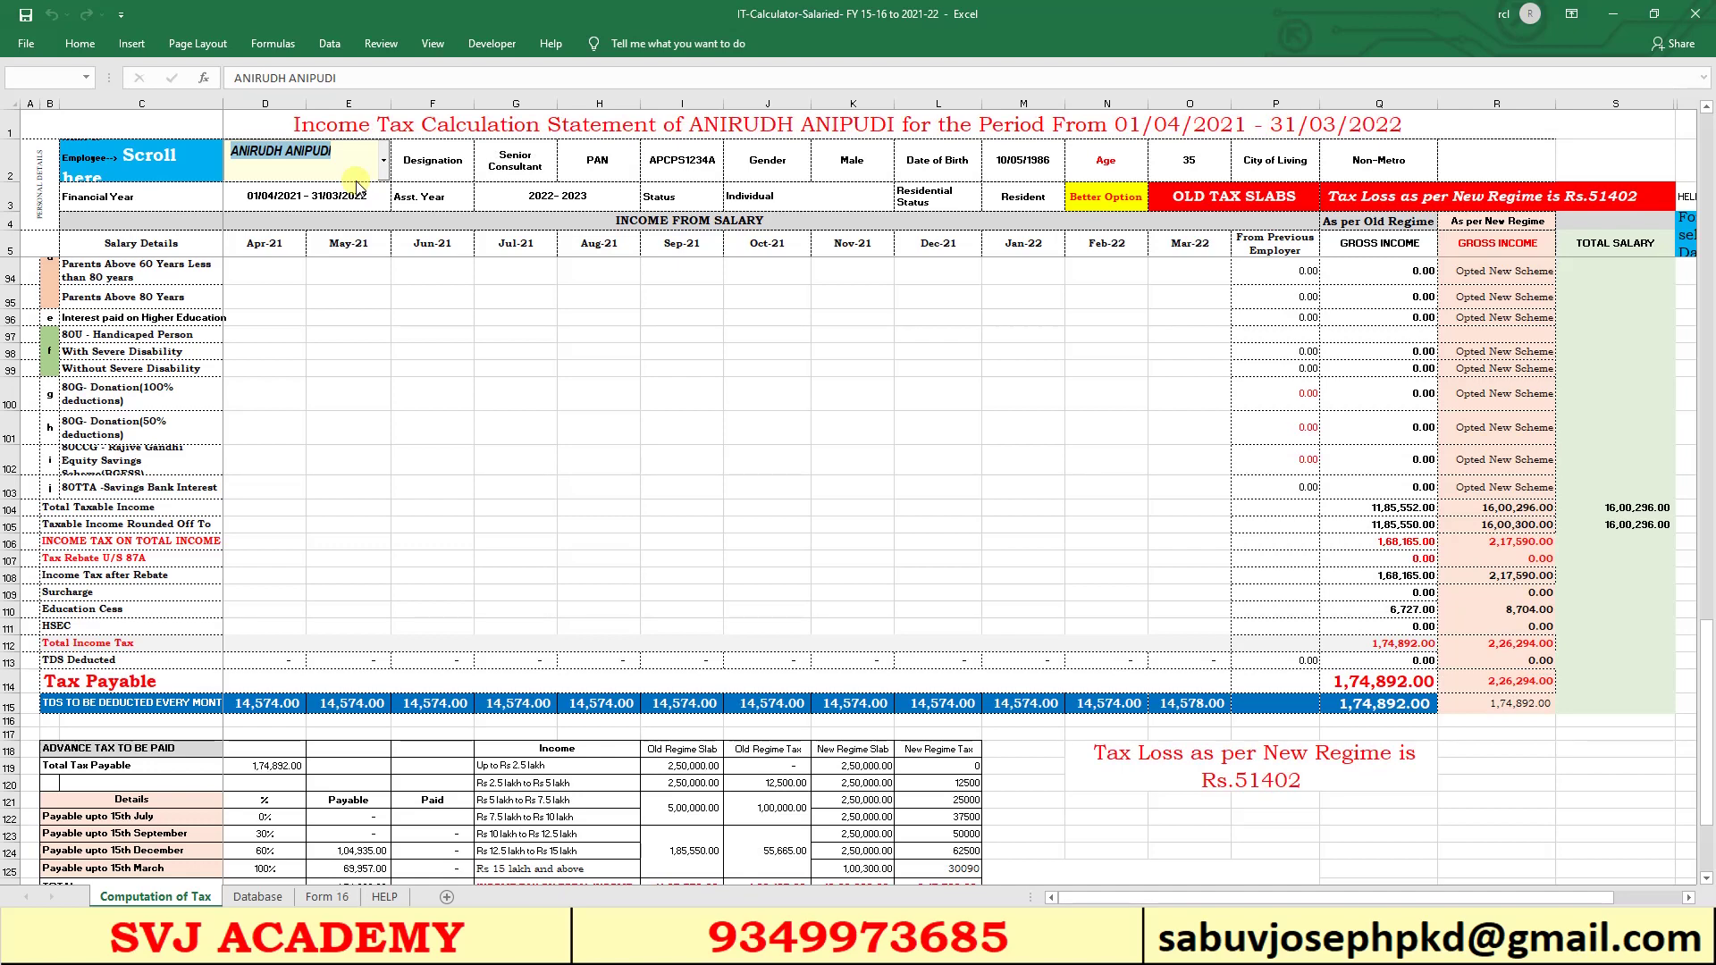
{"action": "key", "text": "Down"}
{"action": "key", "text": "Down"}
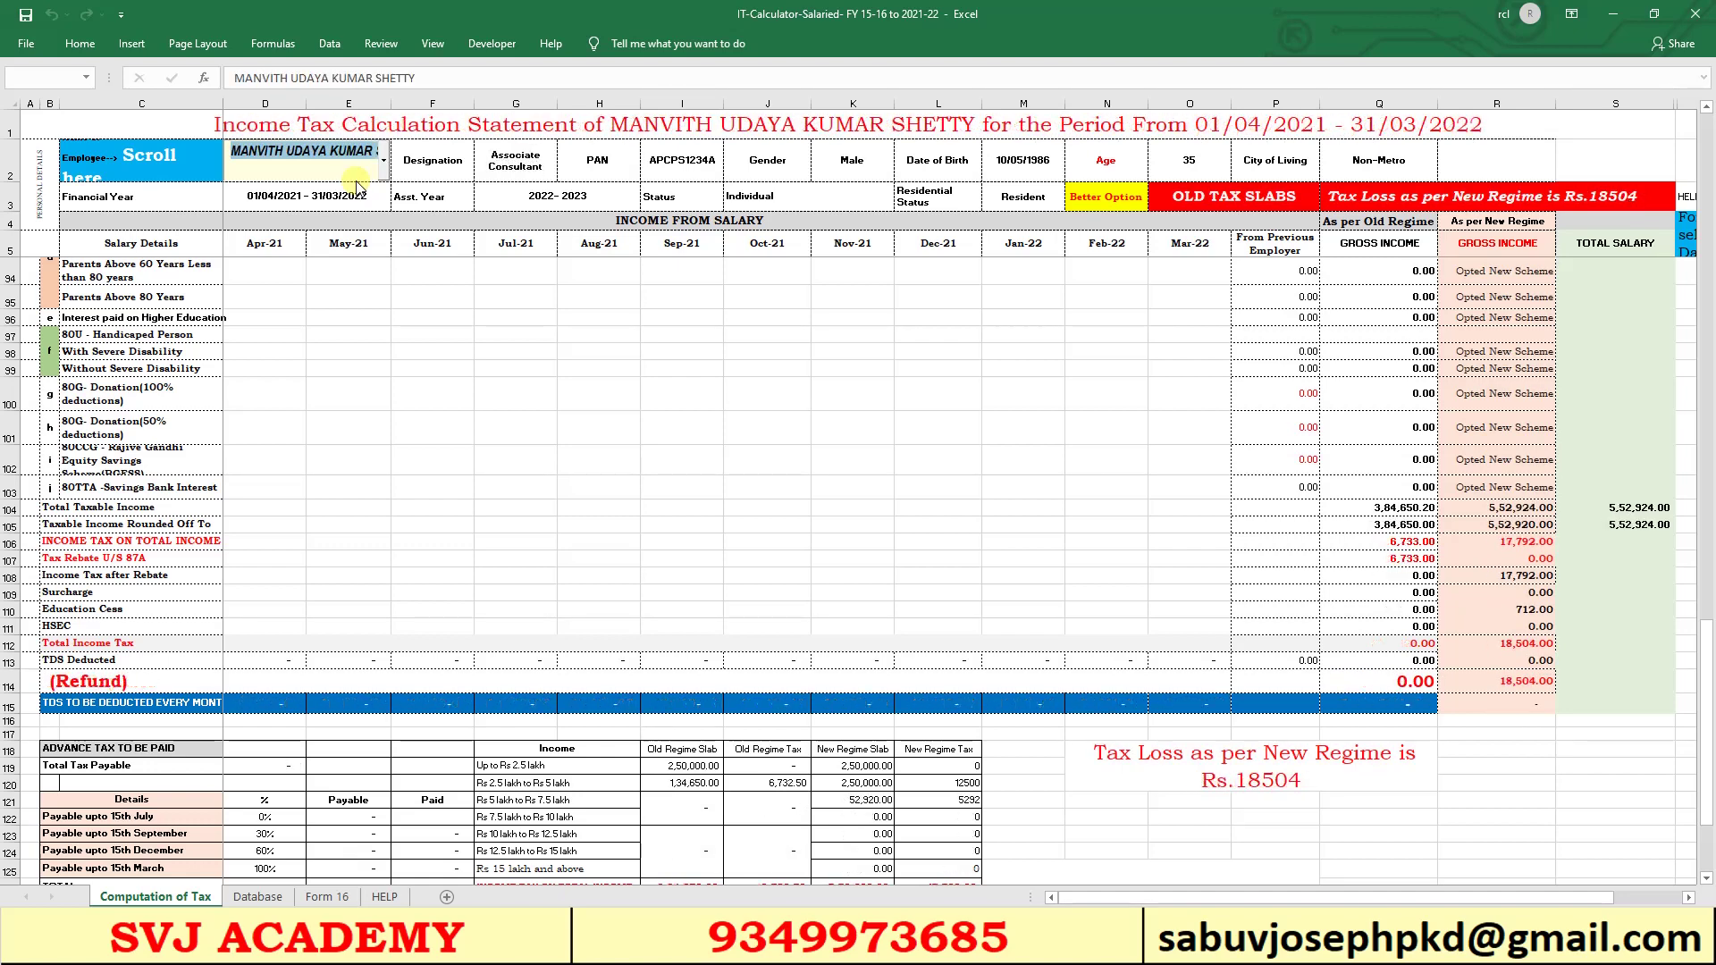
{"action": "key", "text": "Down"}
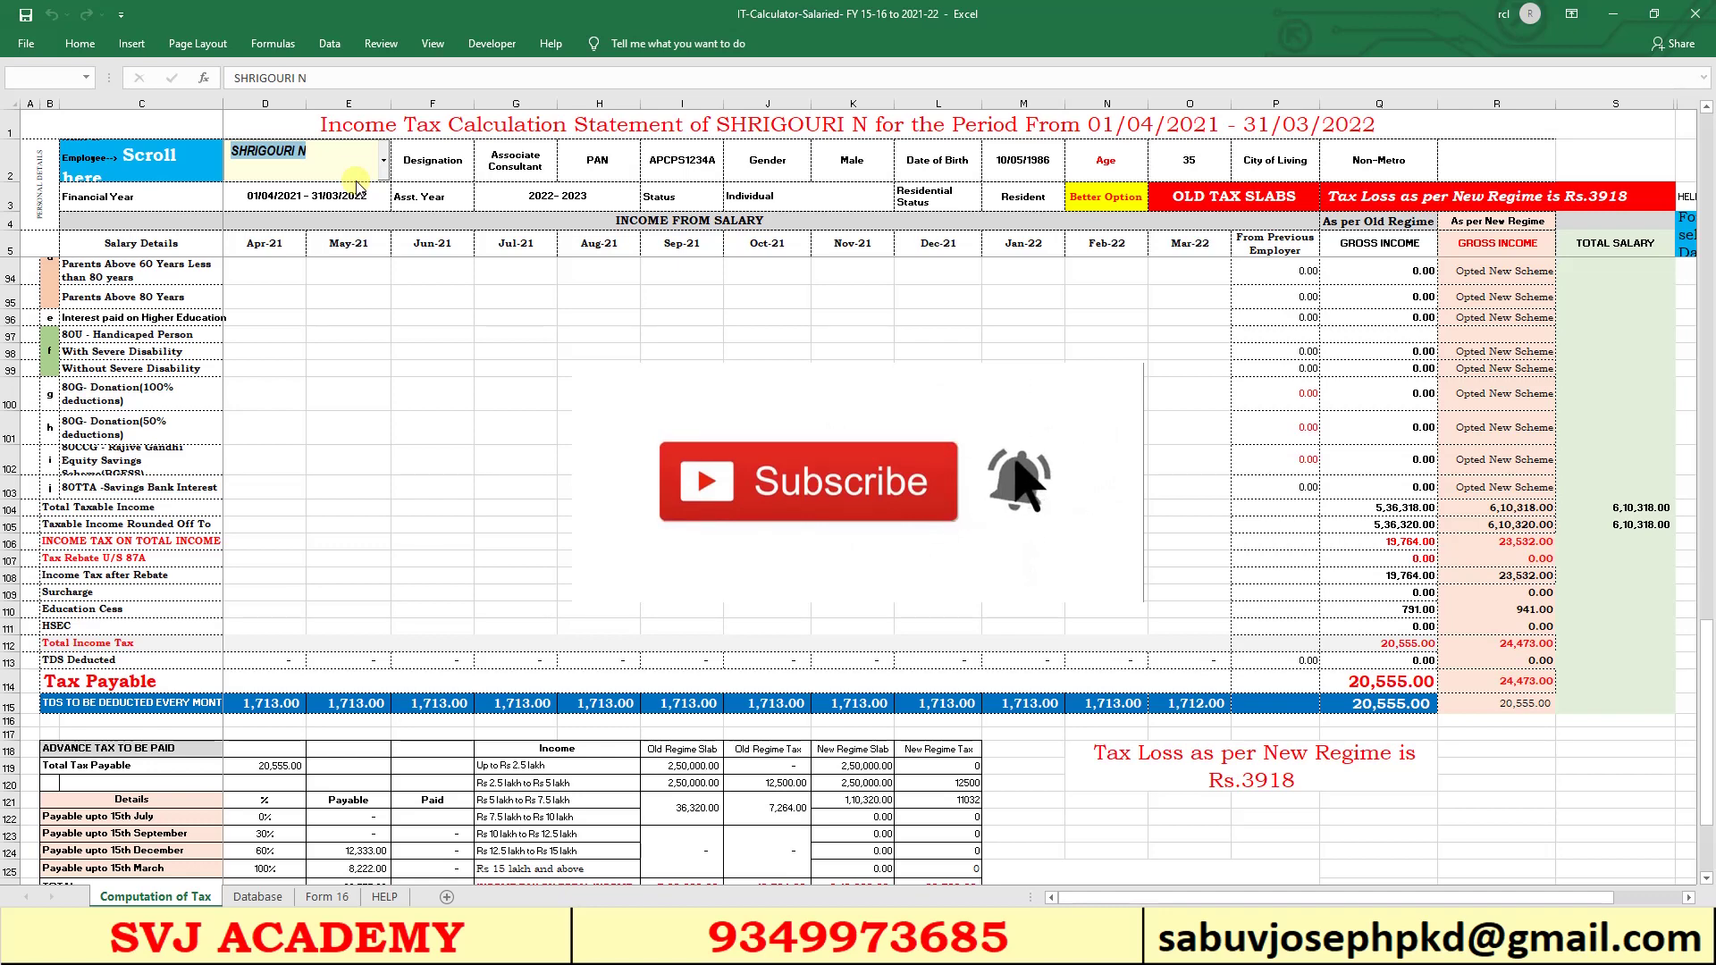
{"action": "key", "text": "Down"}
{"action": "key", "text": "Return"}
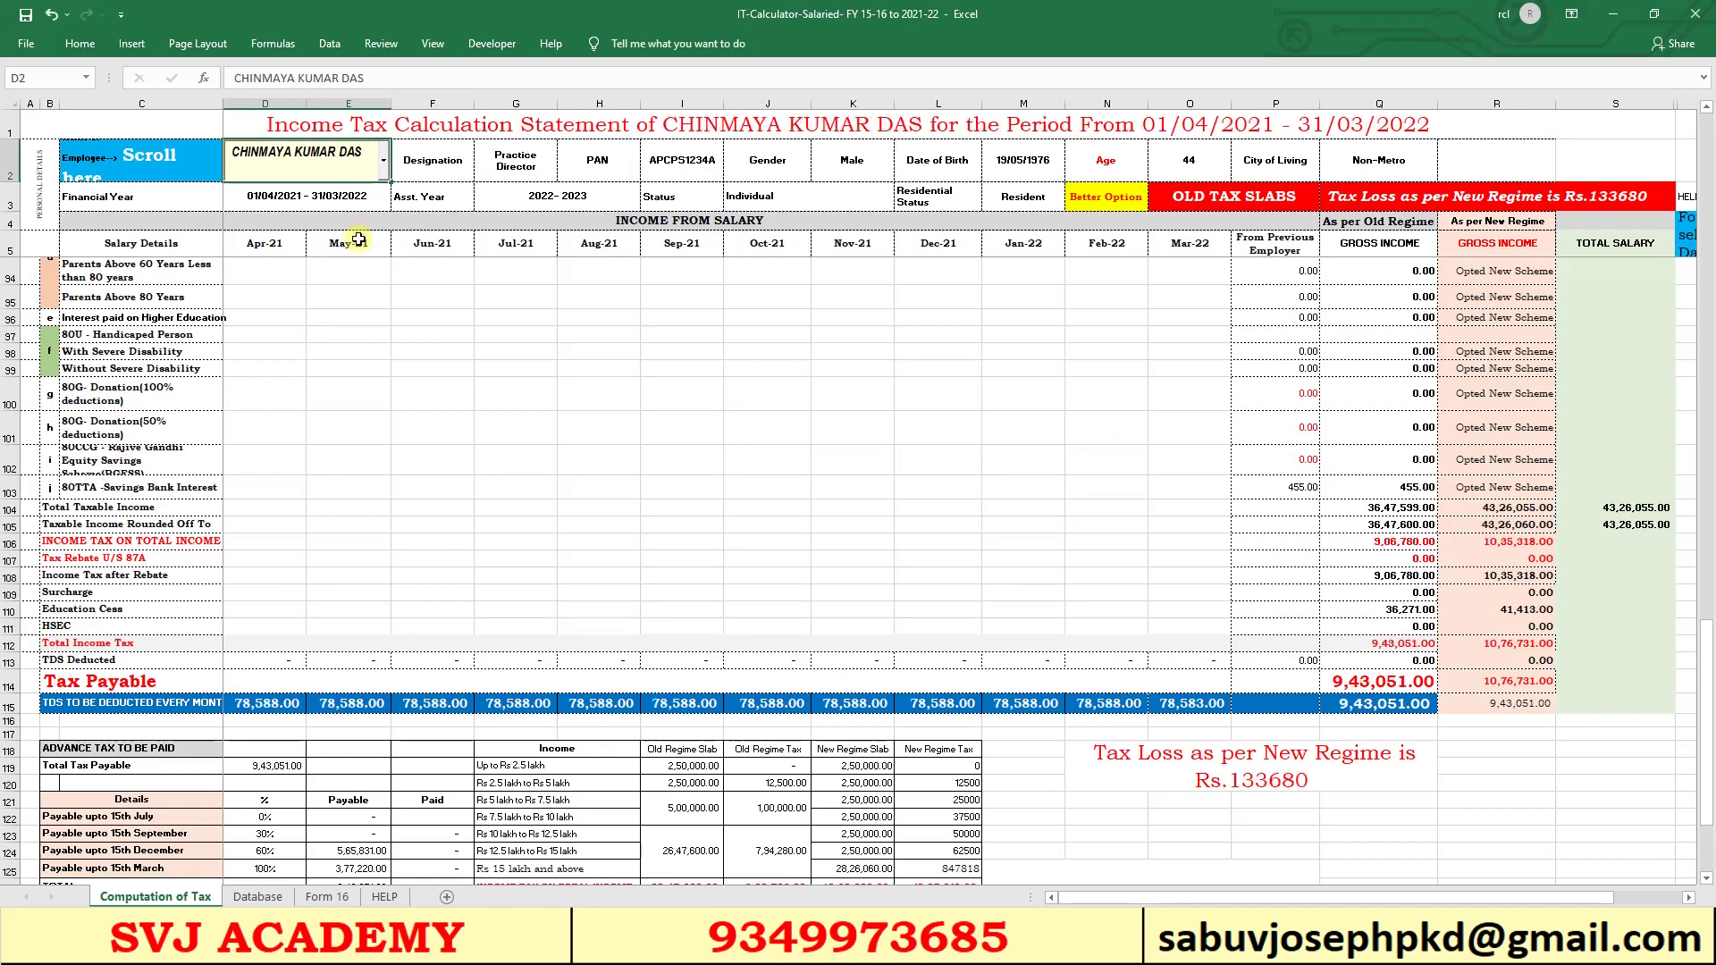
- Preview all three printed pages of the first employee's tax calculation statement without printing
{"action": "key", "text": "ctrl+p"}
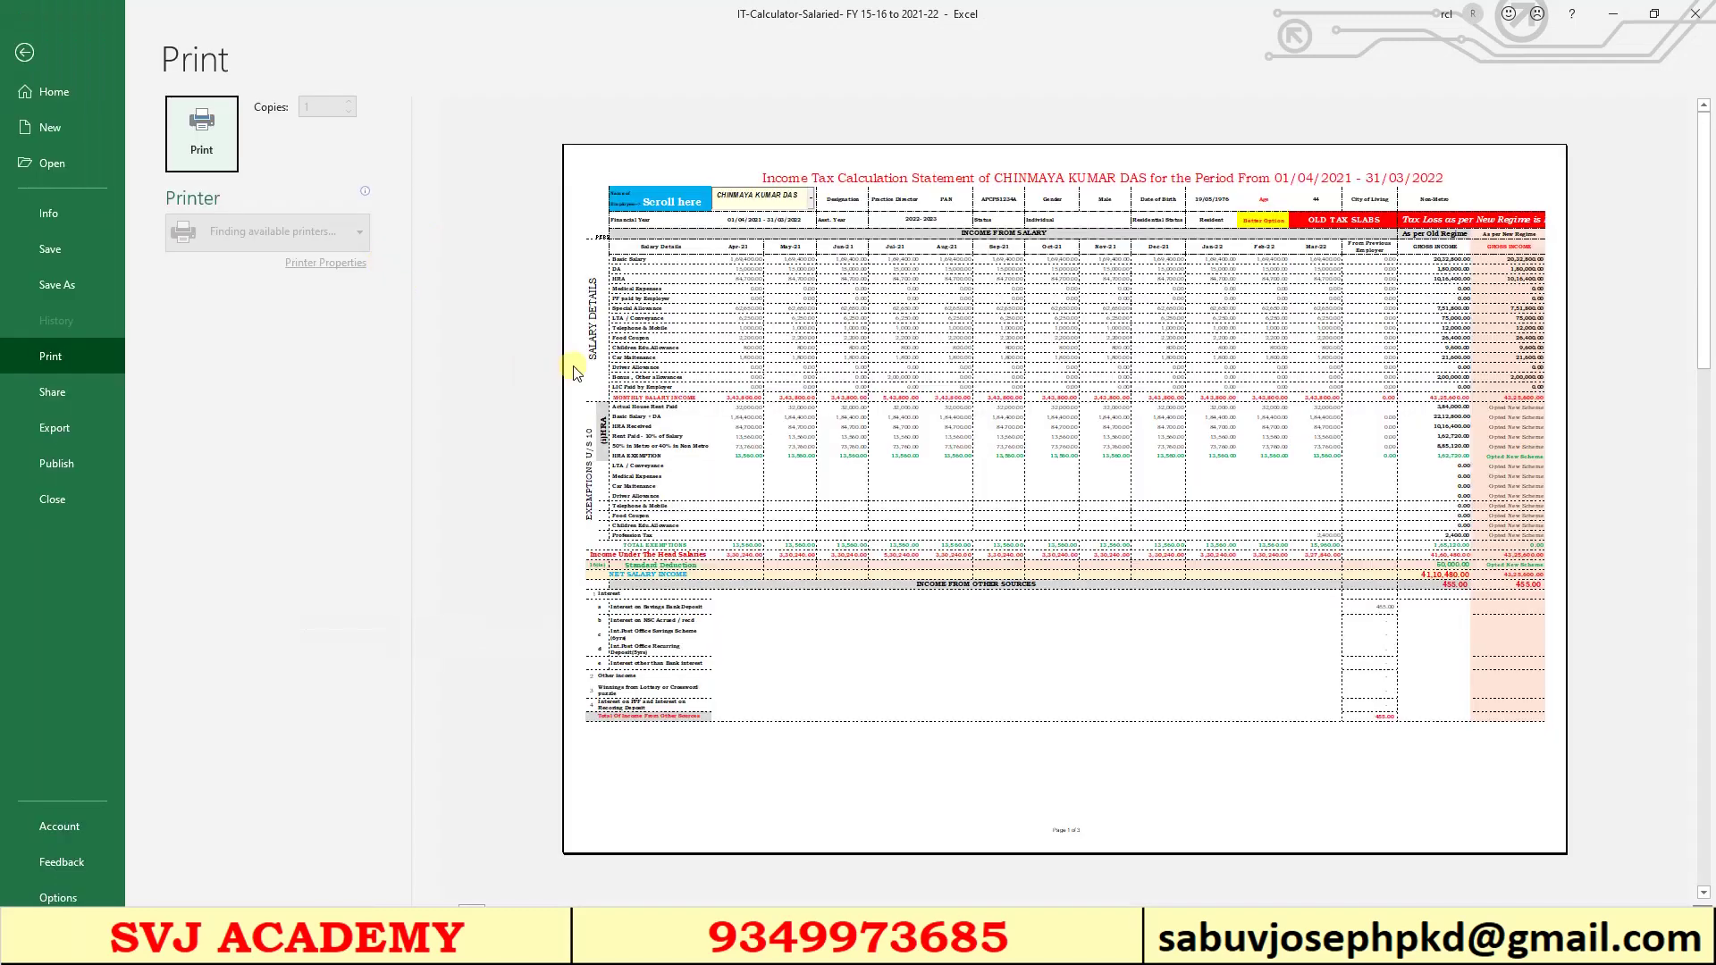
{"action": "key", "text": "Tab"}
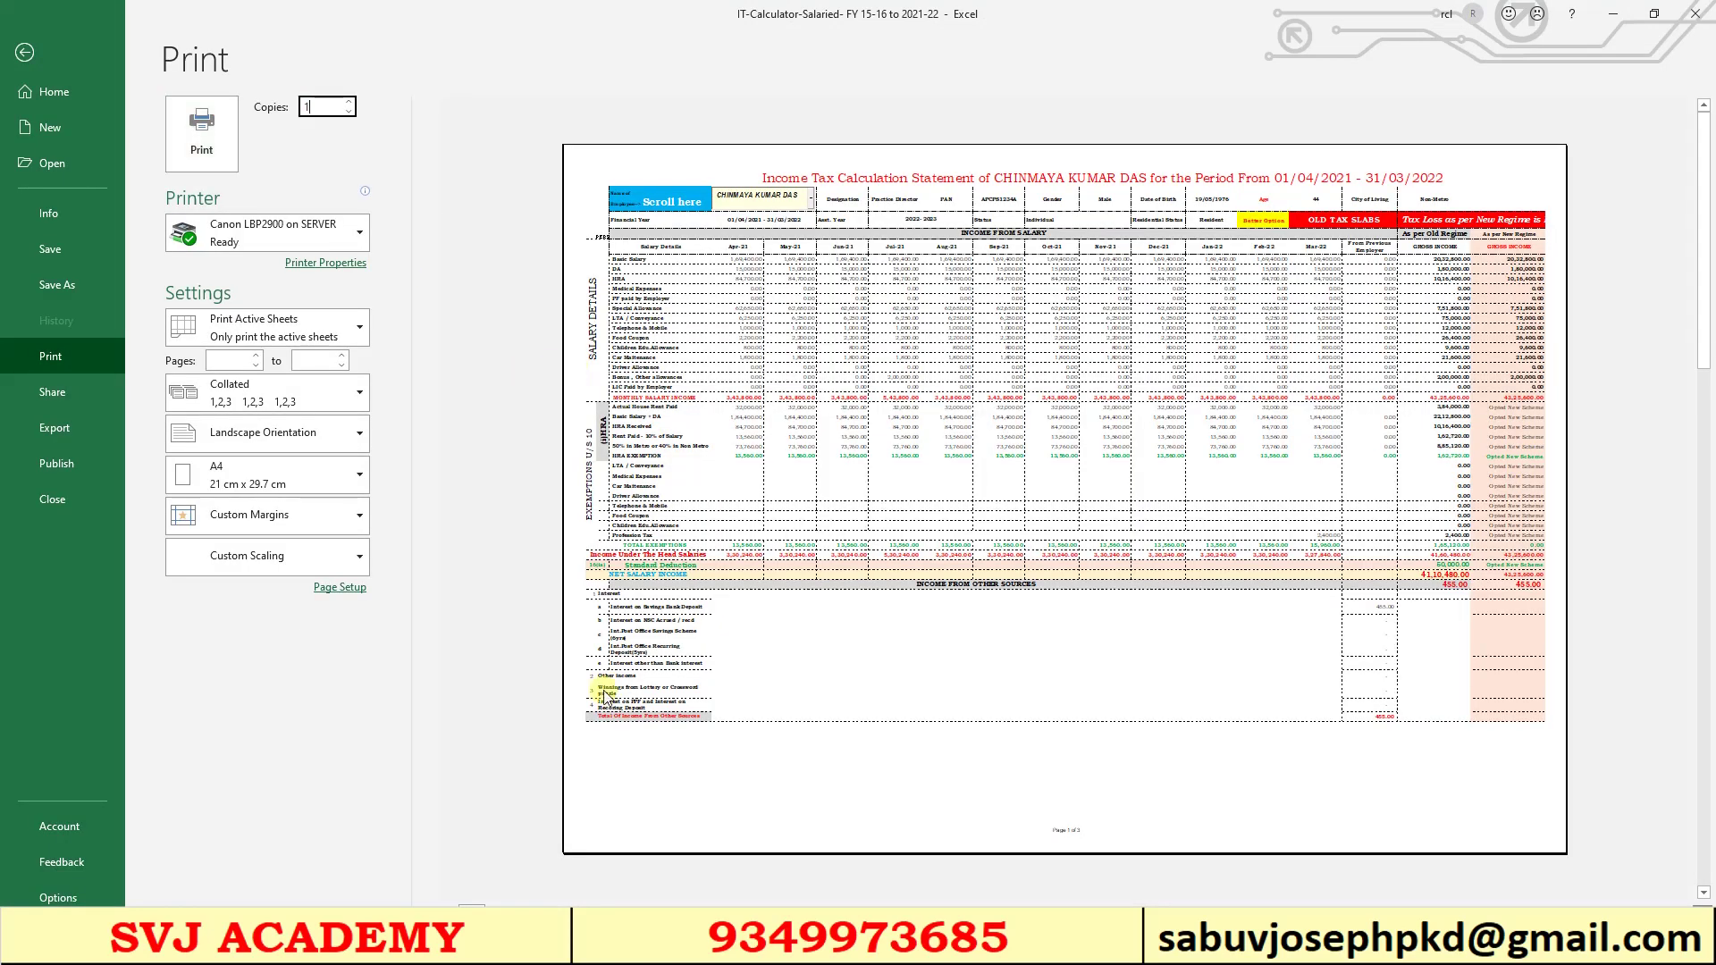
{"action": "left_click", "coordinate": [516, 907]}
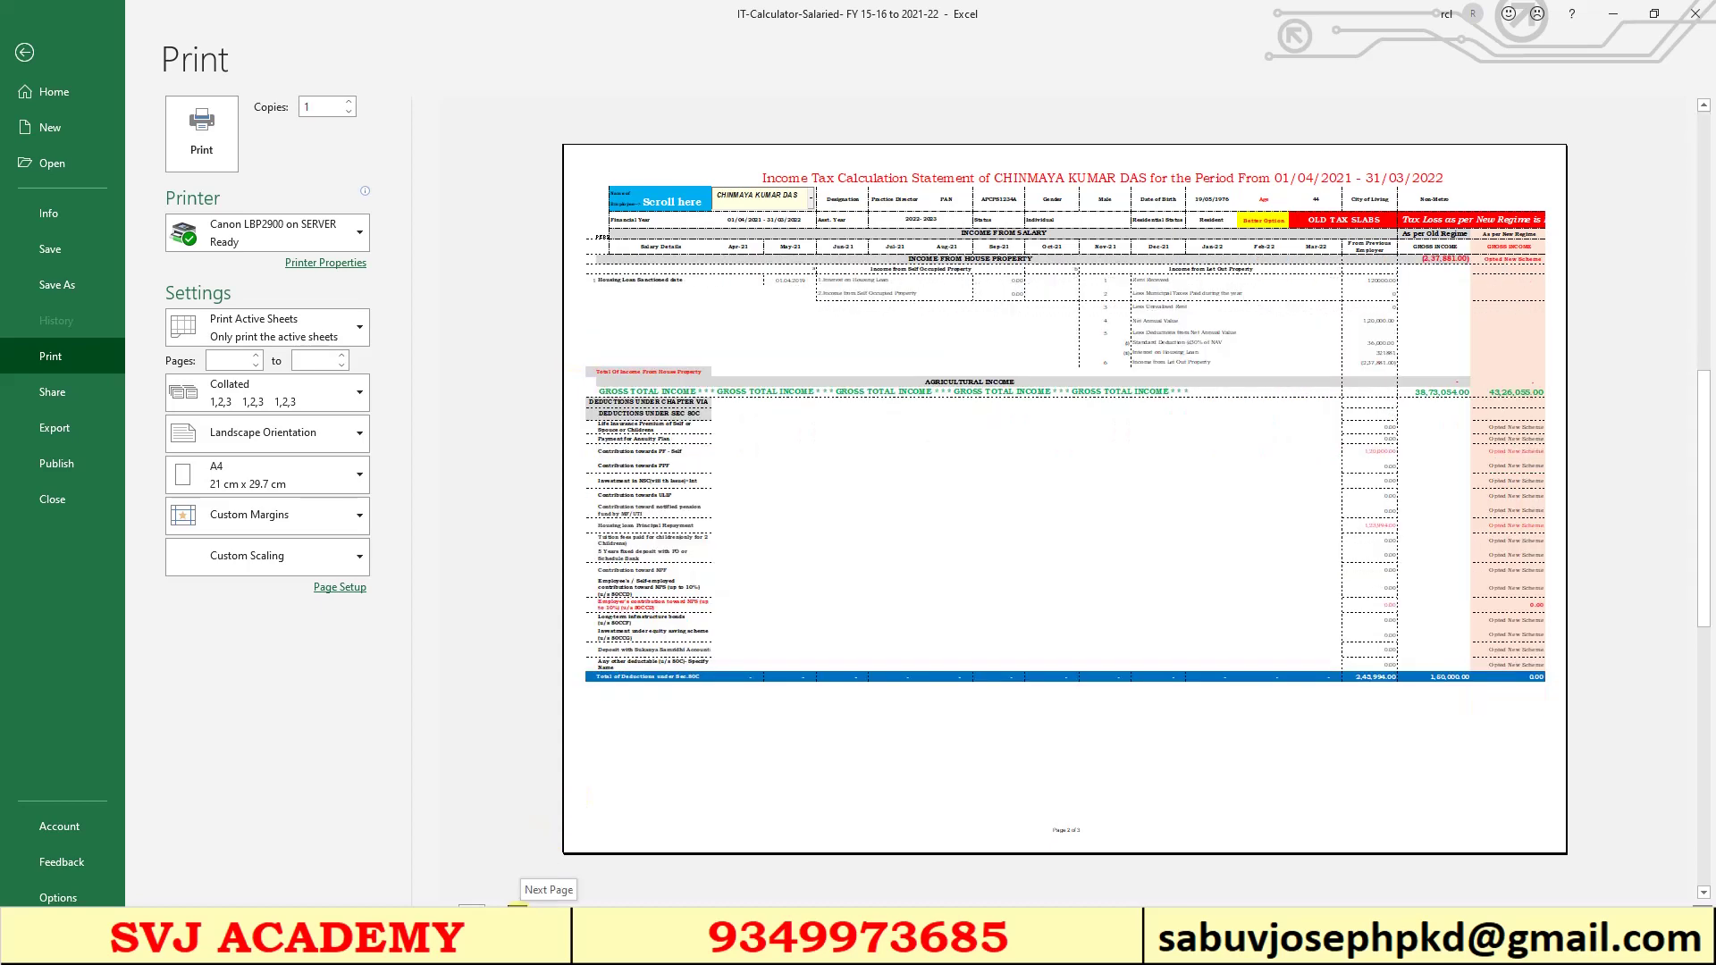
{"action": "left_click", "coordinate": [516, 907]}
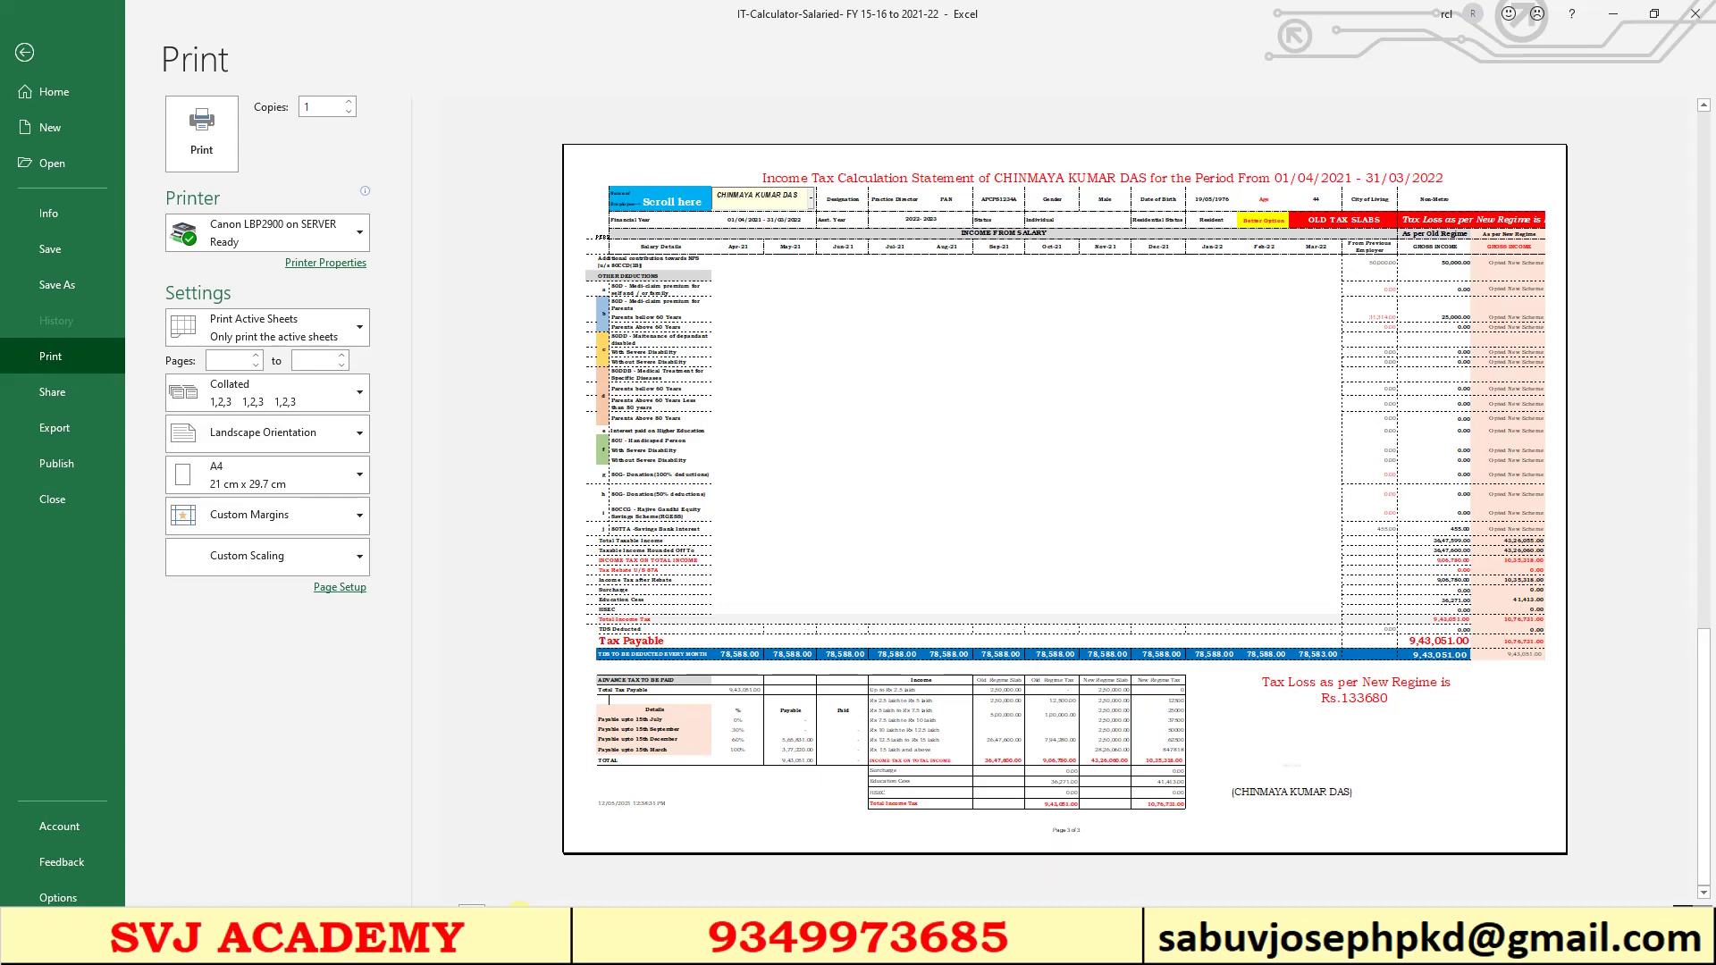
{"action": "key", "text": "Escape"}
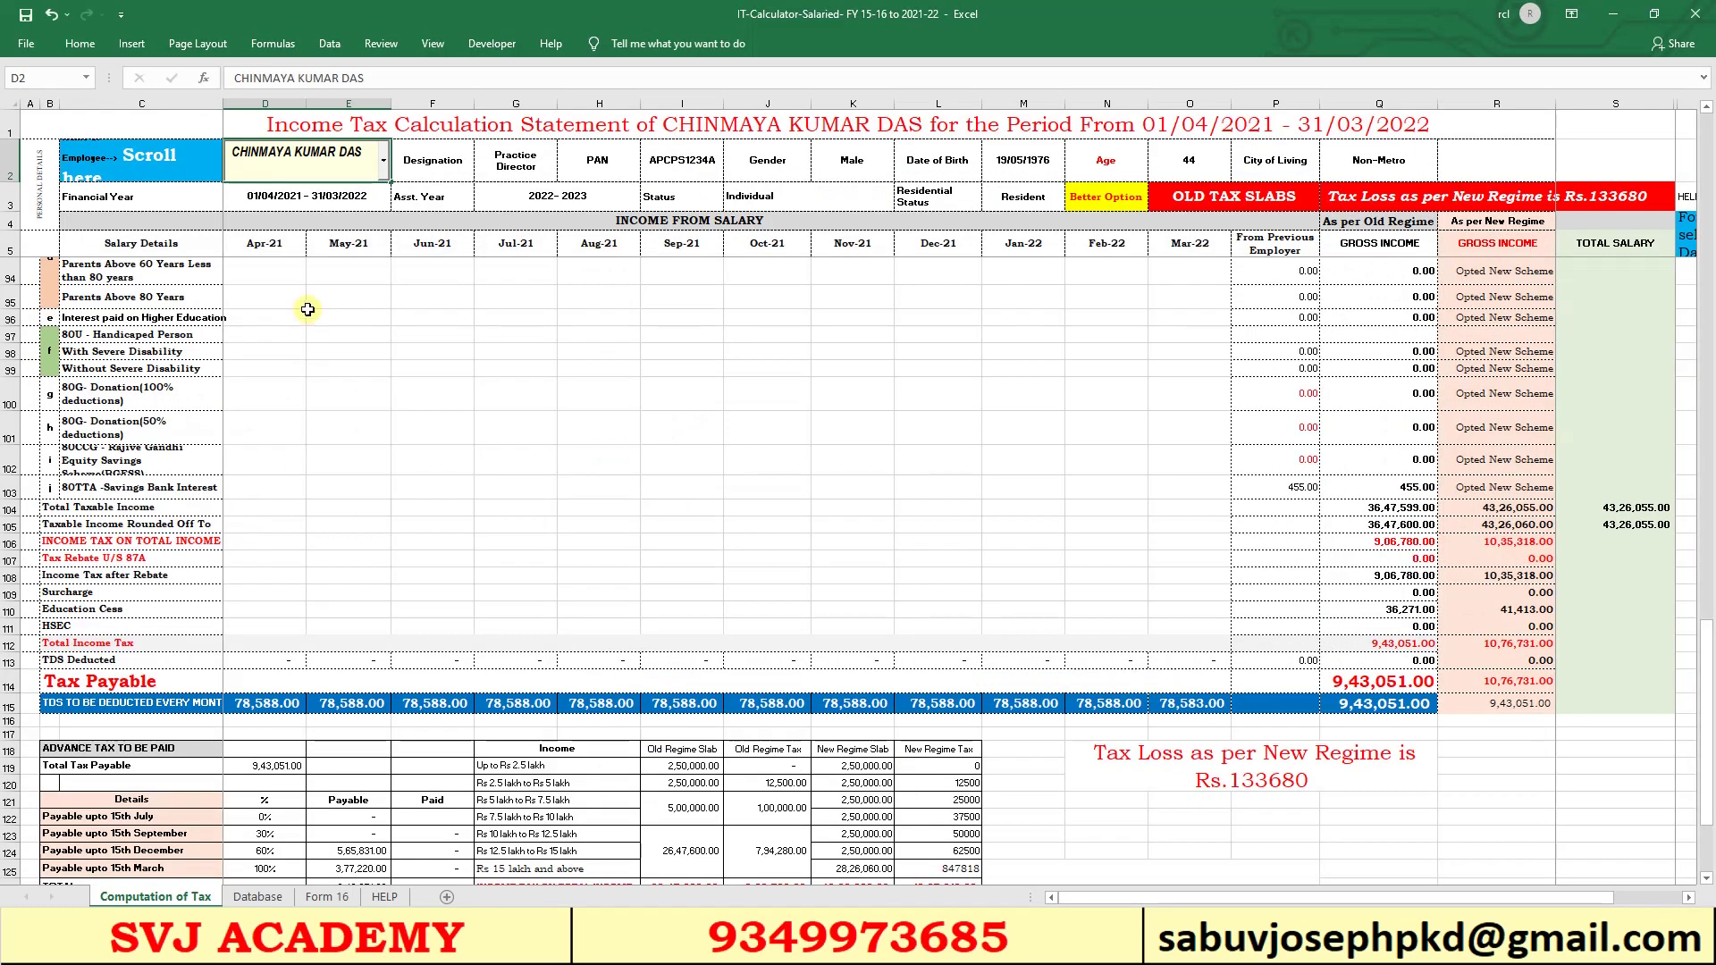
- Reopen the print preview of the first employee's tax statement from the employee selection
{"action": "left_click", "coordinate": [282, 188]}
{"action": "left_click", "coordinate": [282, 181]}
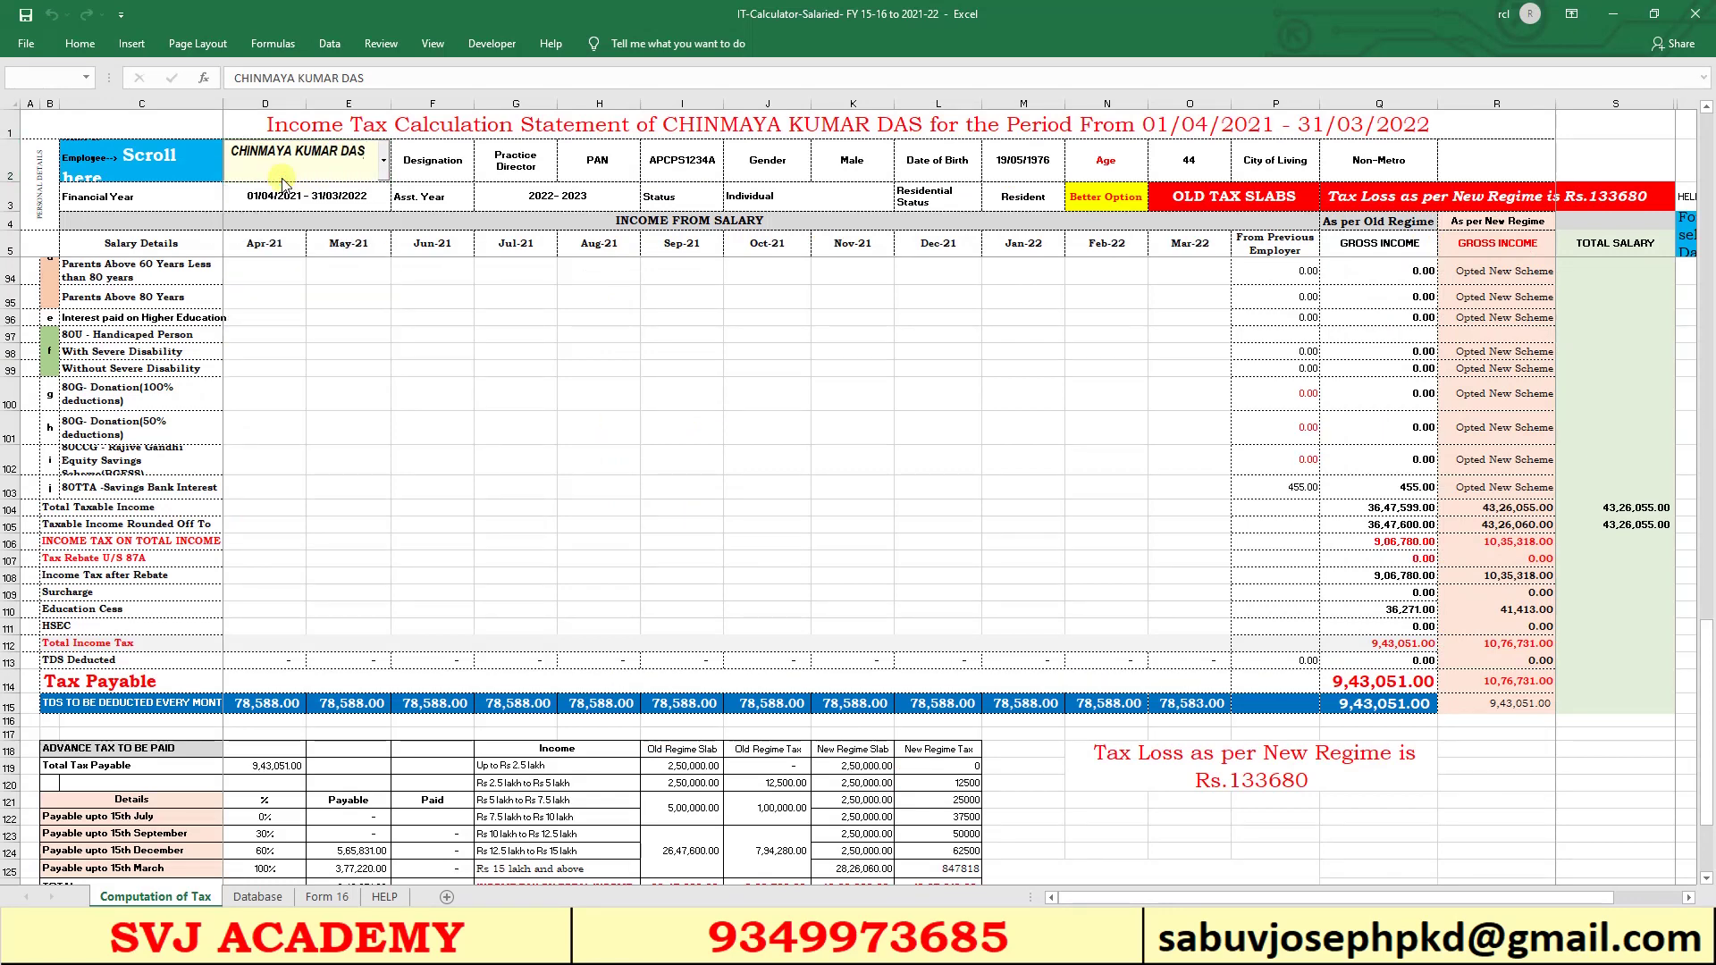
{"action": "key", "text": "ctrl+p"}
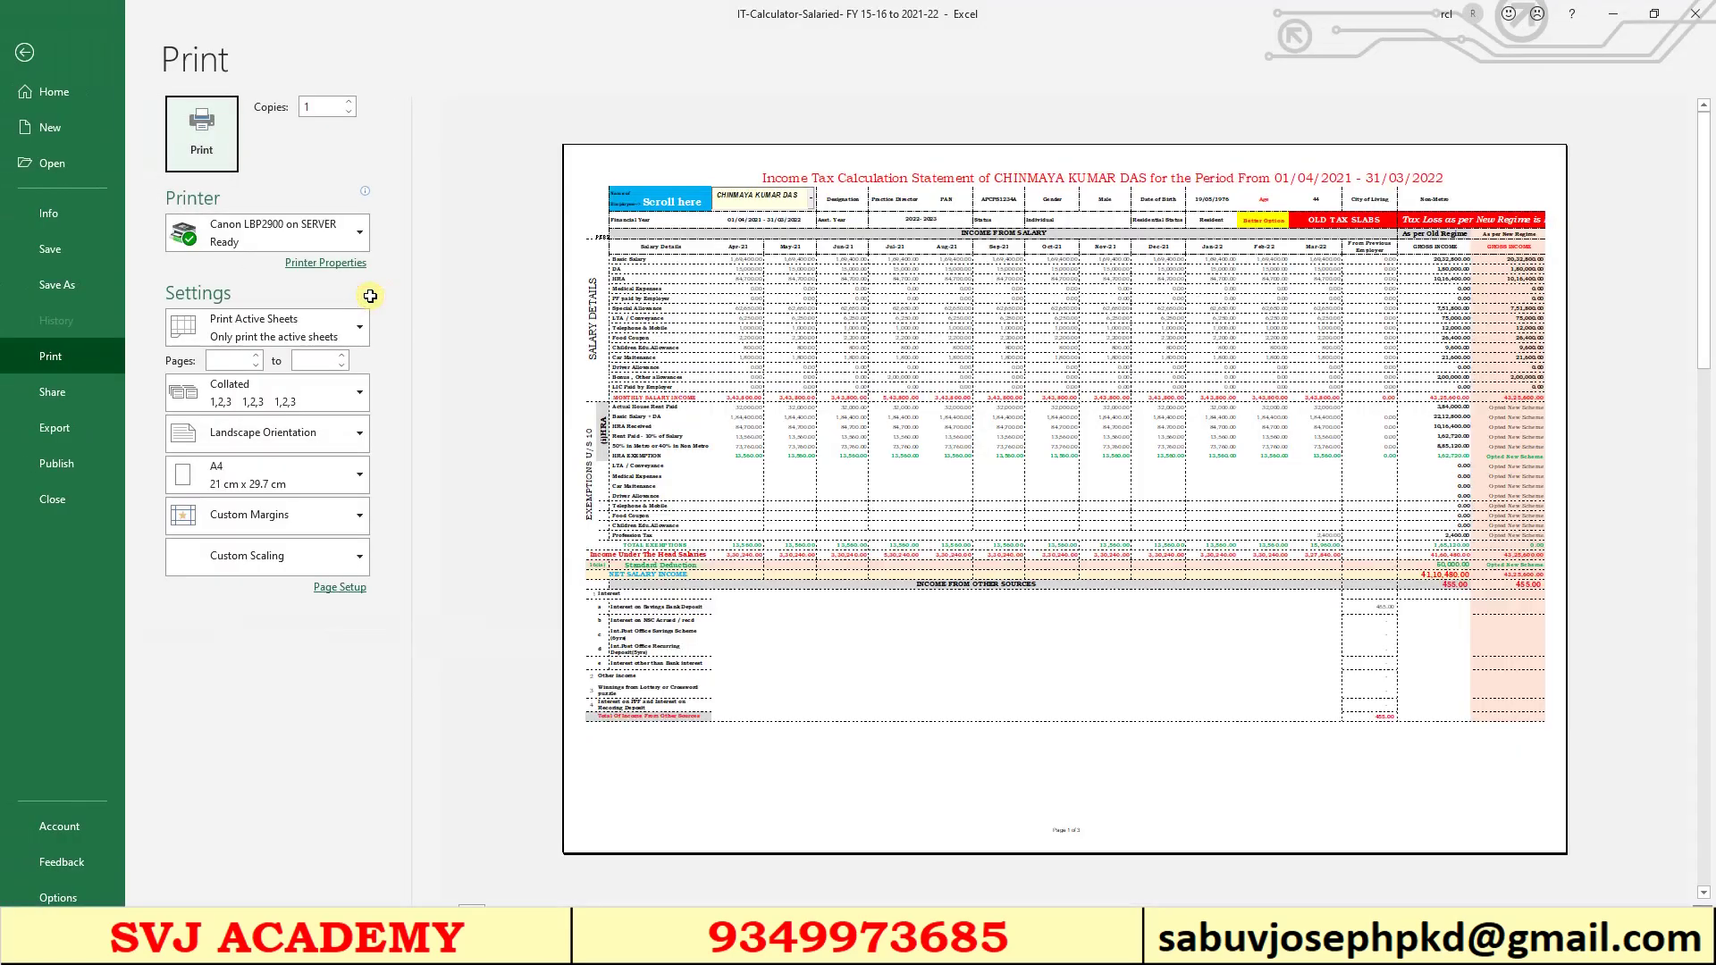
- Step through the employee selection list from the first employee, comparing each one's tax payable, monthly TDS and better tax regime, ending on the Group HR Manager
{"action": "mouse_move", "coordinate": [312, 237]}
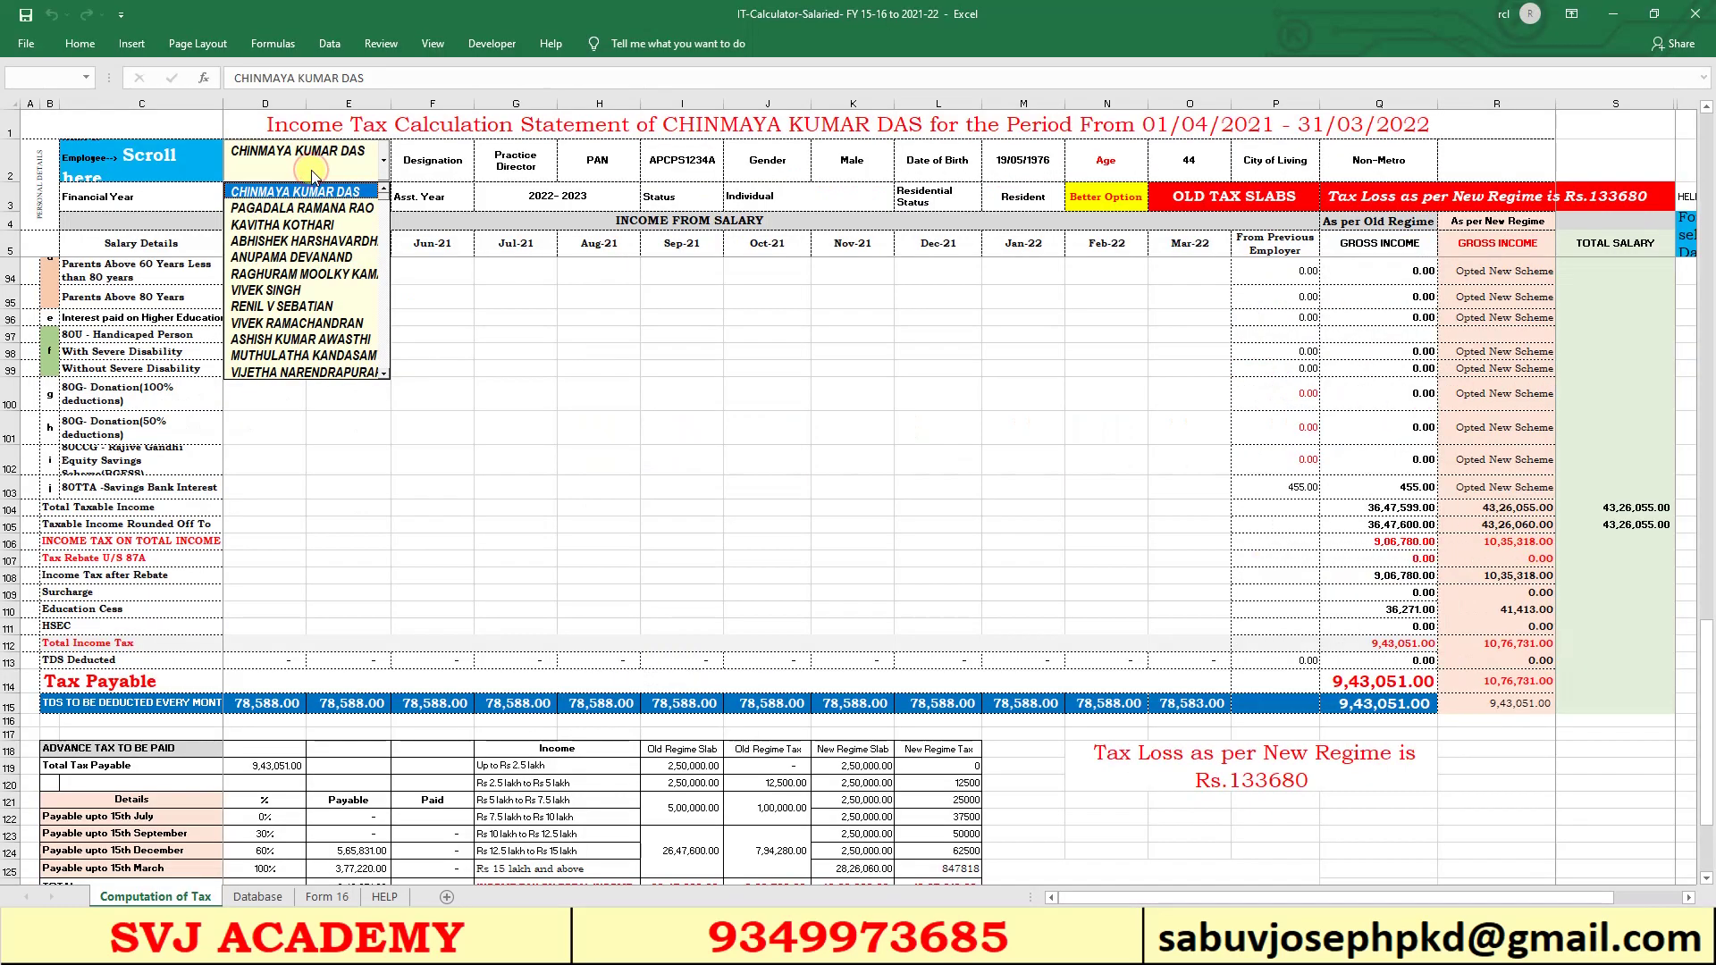
{"action": "key", "text": "Down"}
{"action": "key", "text": "Down"}
{"action": "key", "text": "Down"}
{"action": "key", "text": "Down"}
{"action": "key", "text": "Down"}
{"action": "key", "text": "Down"}
{"action": "key", "text": "Down"}
{"action": "key", "text": "Down"}
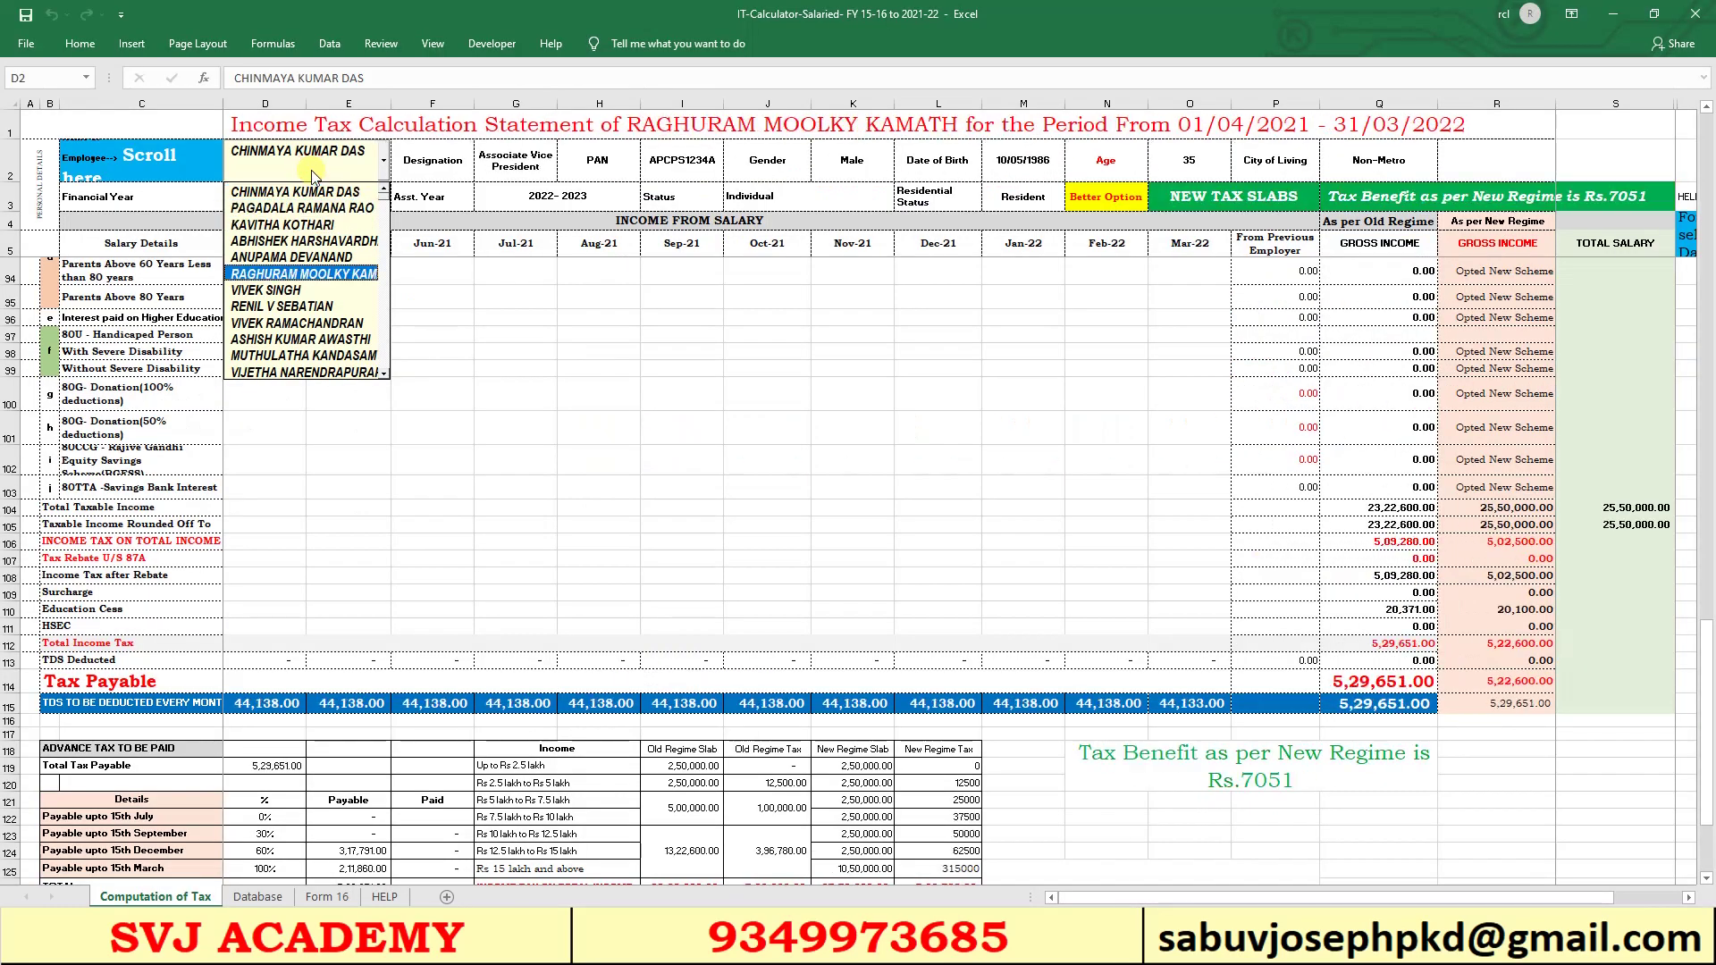
{"action": "key", "text": "Down"}
{"action": "key", "text": "Down"}
{"action": "key", "text": "Down"}
{"action": "key", "text": "Down"}
{"action": "key", "text": "Down"}
{"action": "key", "text": "Down"}
{"action": "key", "text": "Down"}
{"action": "key", "text": "Down"}
{"action": "key", "text": "Down"}
{"action": "key", "text": "Down"}
{"action": "key", "text": "Down"}
{"action": "key", "text": "Down"}
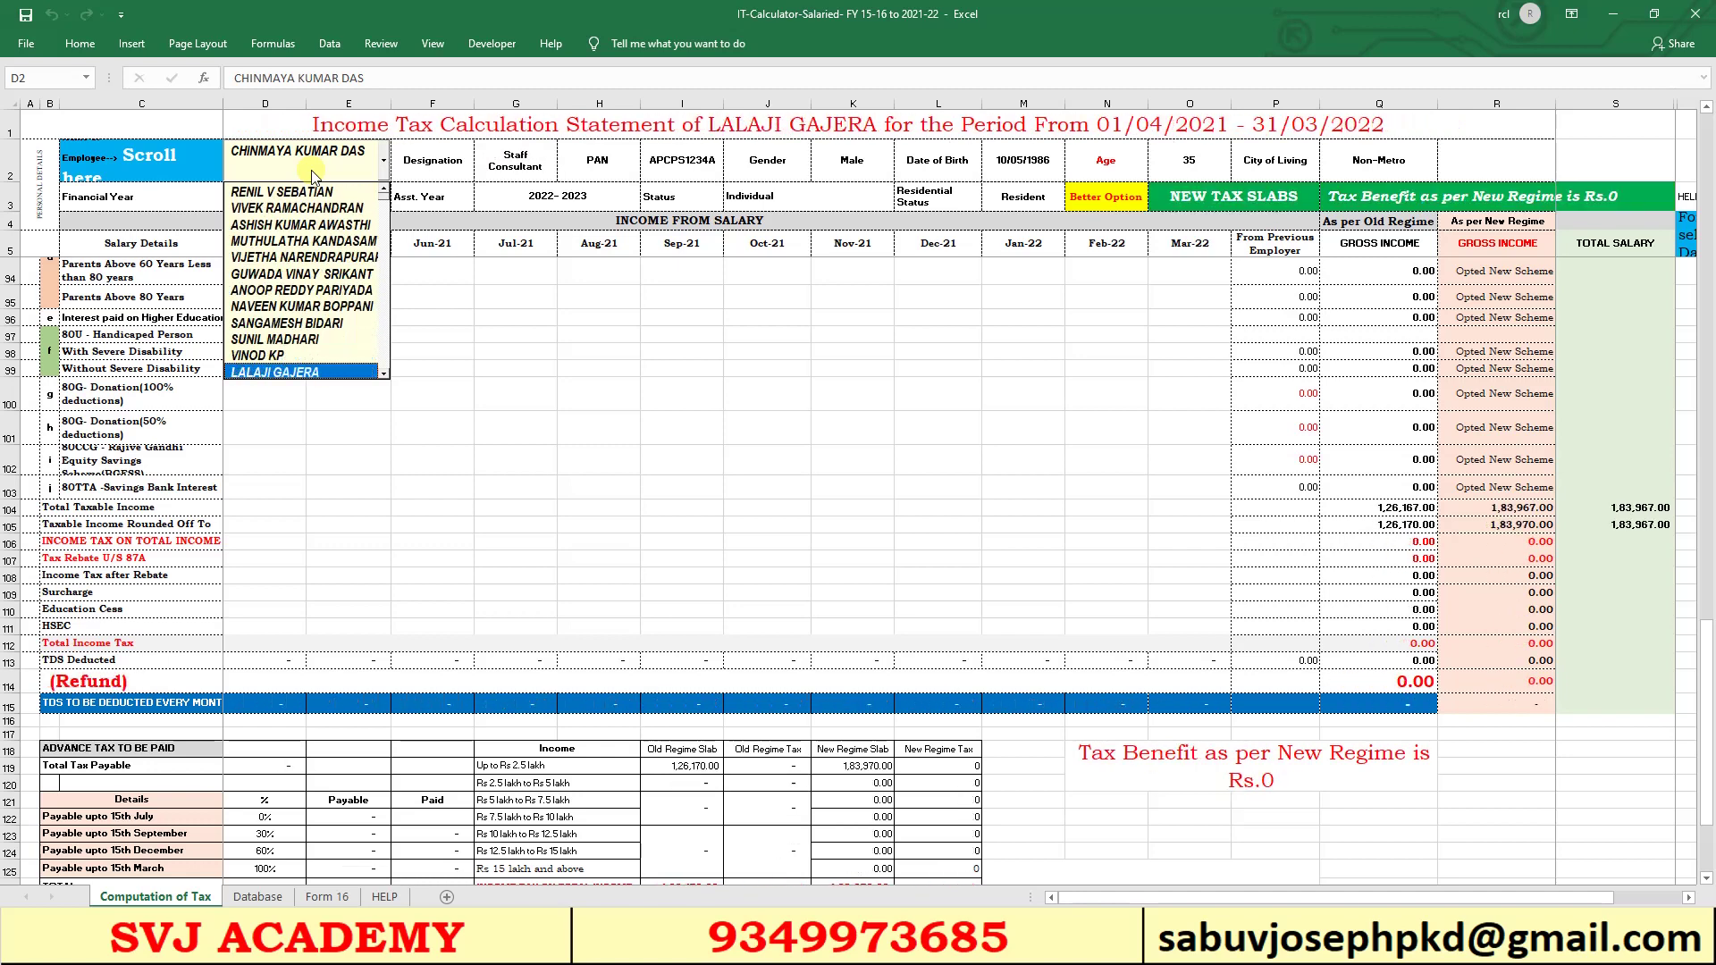
{"action": "key", "text": "Down"}
{"action": "key", "text": "Down"}
{"action": "key", "text": "Down"}
{"action": "key", "text": "Down"}
{"action": "key", "text": "Down"}
{"action": "key", "text": "Down"}
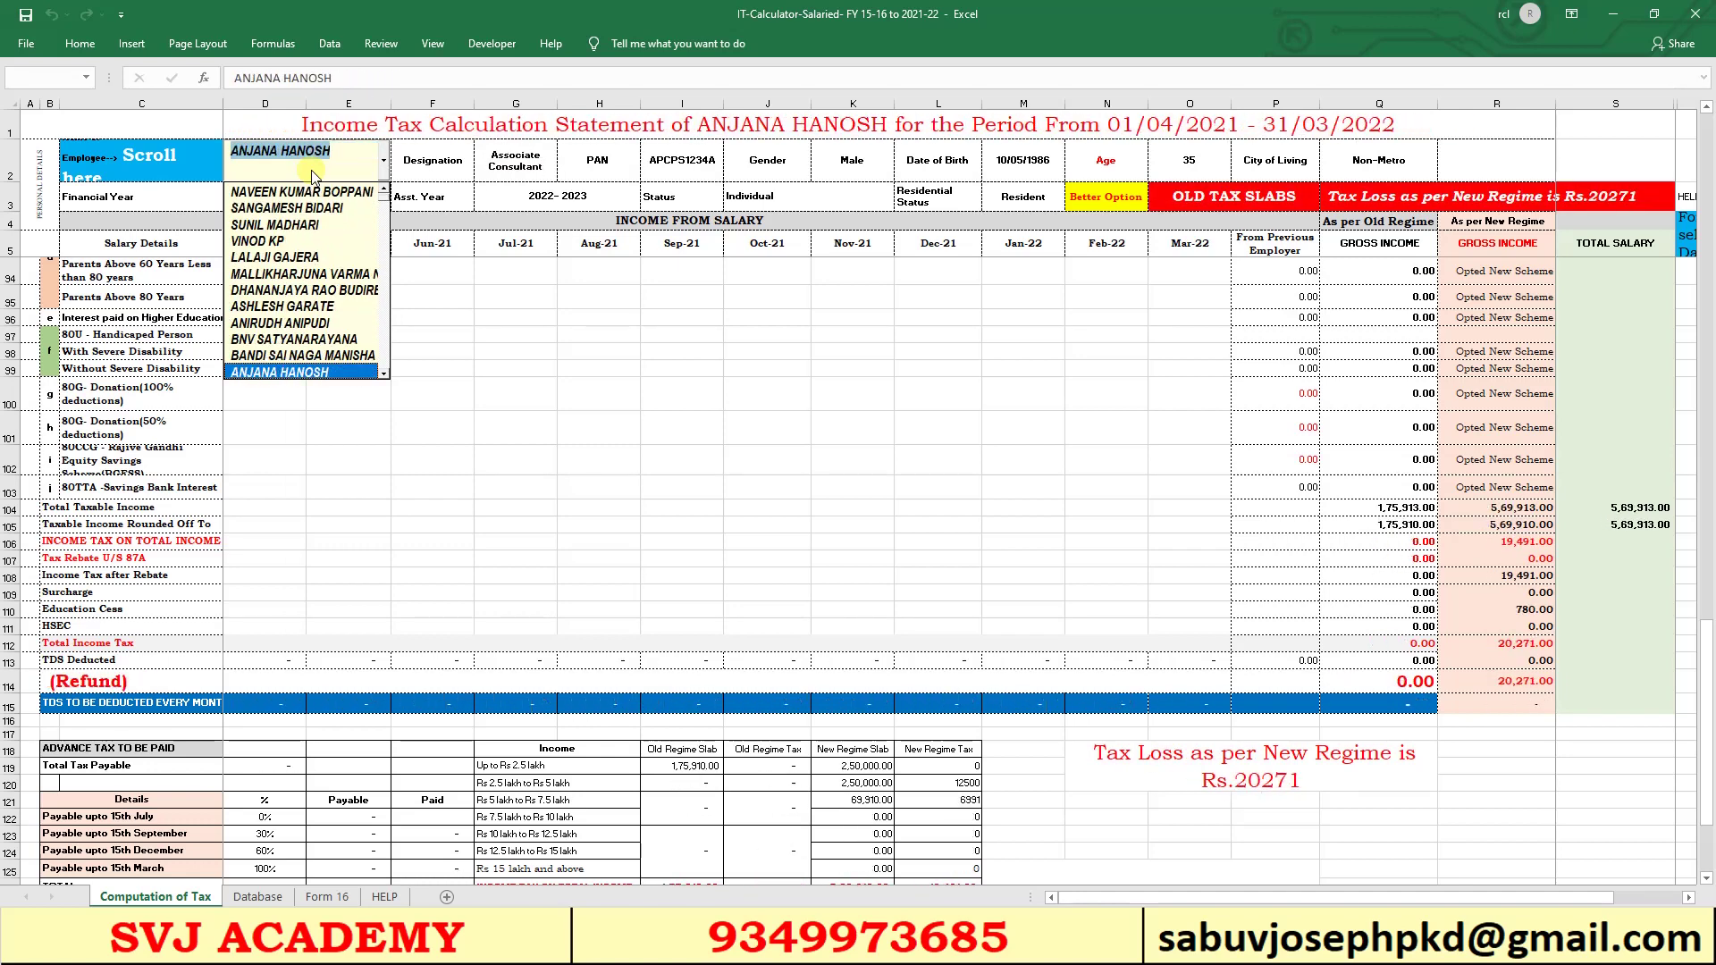
{"action": "key", "text": "Down"}
{"action": "key", "text": "Down"}
{"action": "key", "text": "Down"}
{"action": "key", "text": "Down"}
{"action": "key", "text": "Down"}
{"action": "key", "text": "Down"}
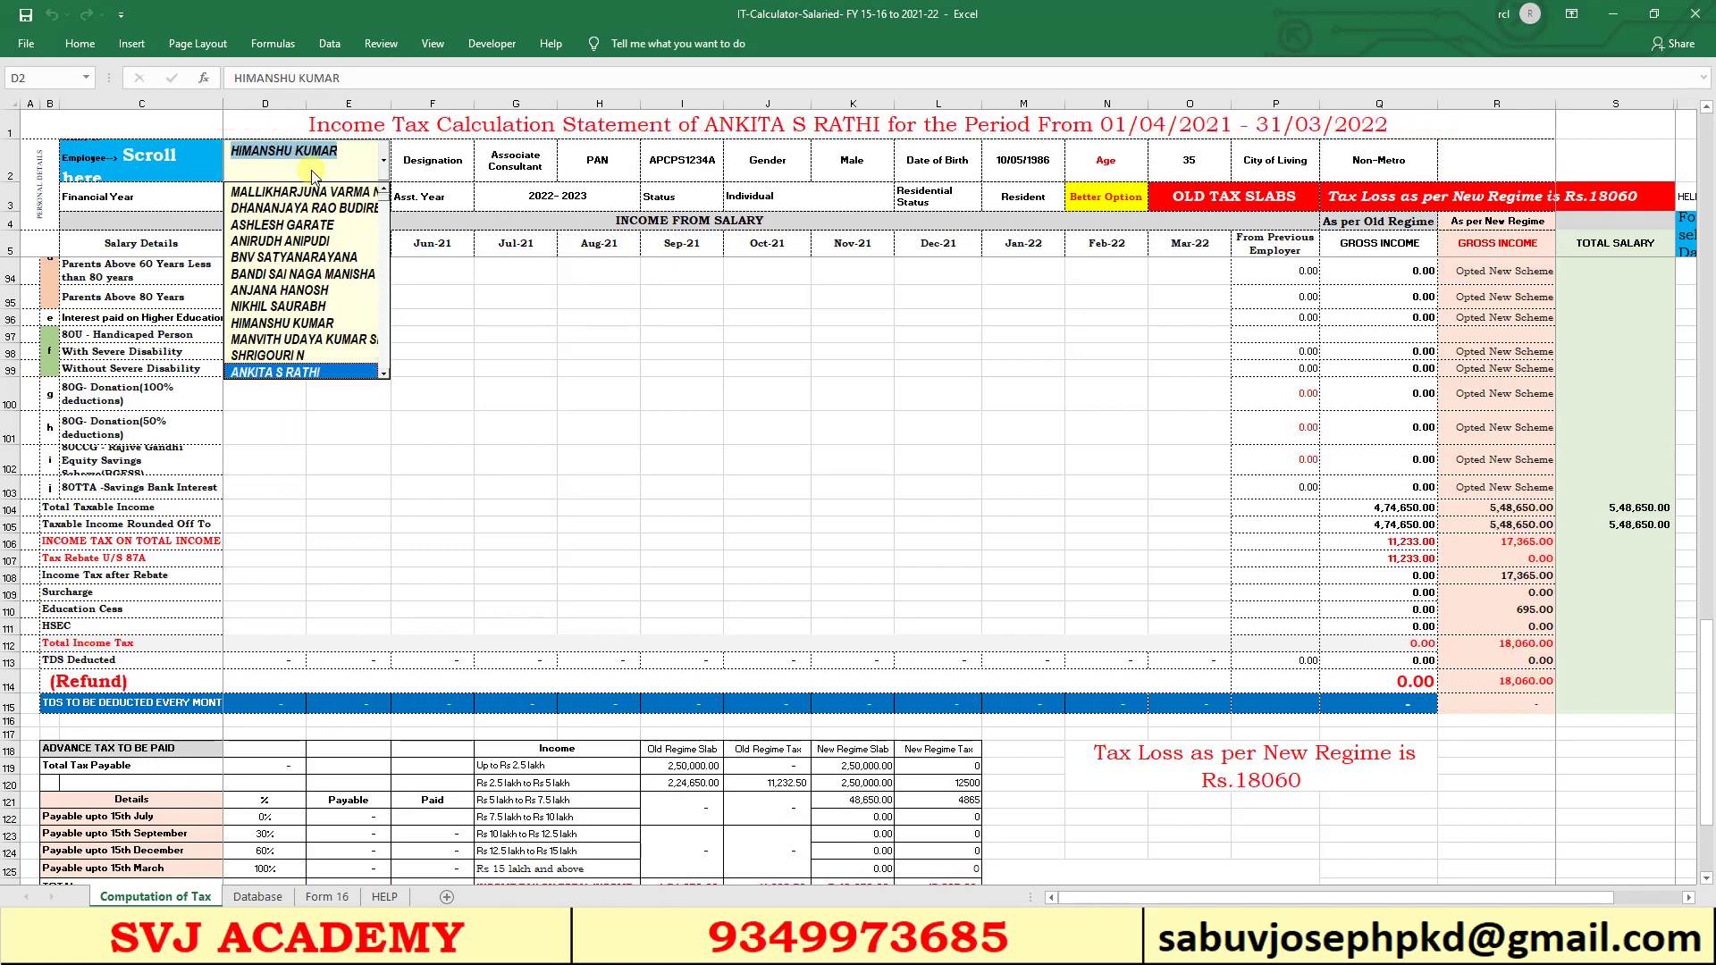
{"action": "key", "text": "Down"}
{"action": "key", "text": "Down"}
{"action": "key", "text": "Down"}
{"action": "key", "text": "Down"}
{"action": "key", "text": "Down"}
{"action": "key", "text": "Down"}
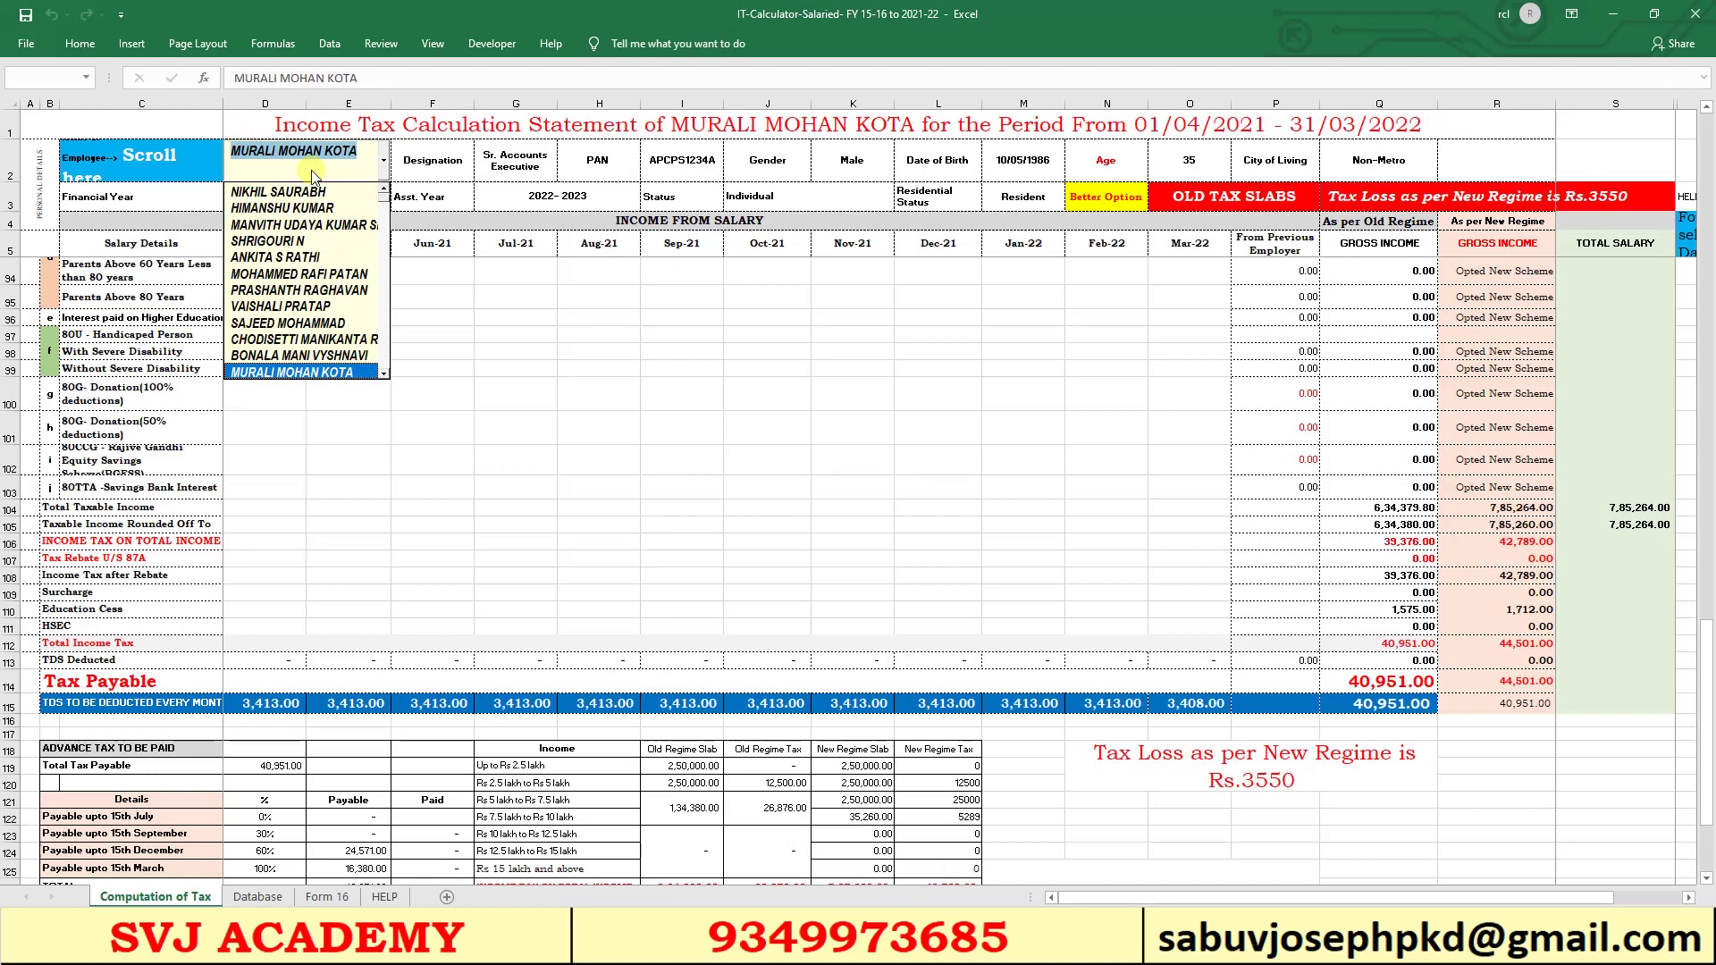
{"action": "key", "text": "Down"}
{"action": "key", "text": "Down"}
{"action": "key", "text": "Down"}
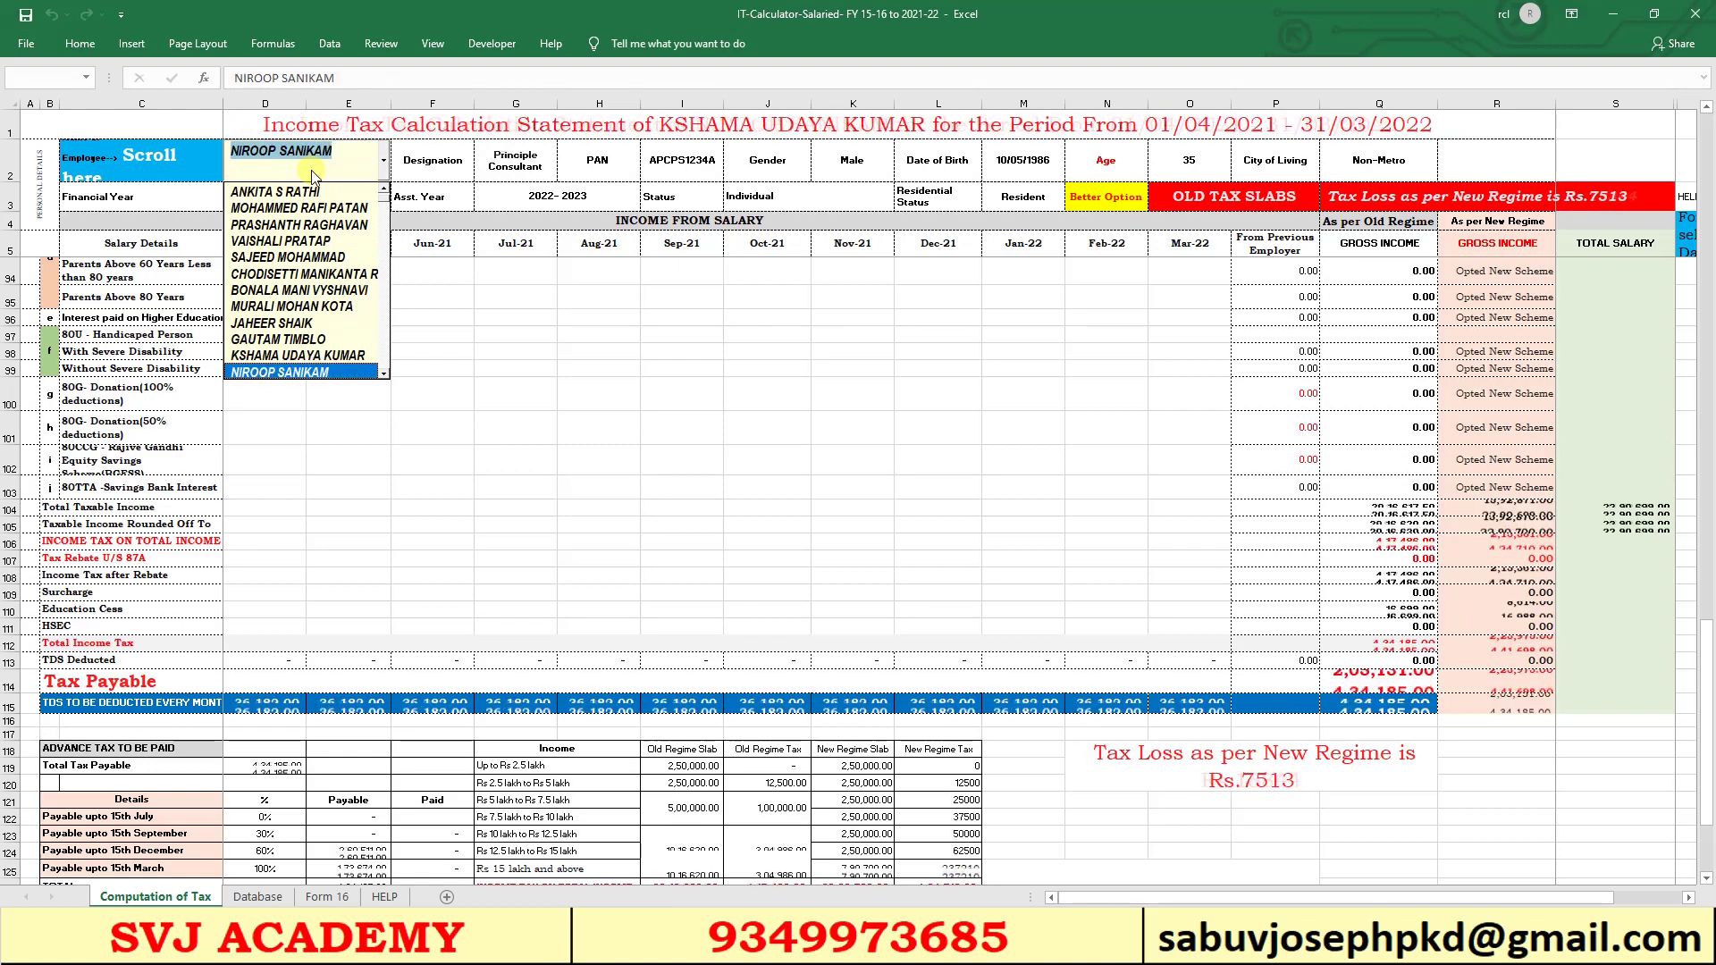
{"action": "key", "text": "Down"}
{"action": "key", "text": "Down"}
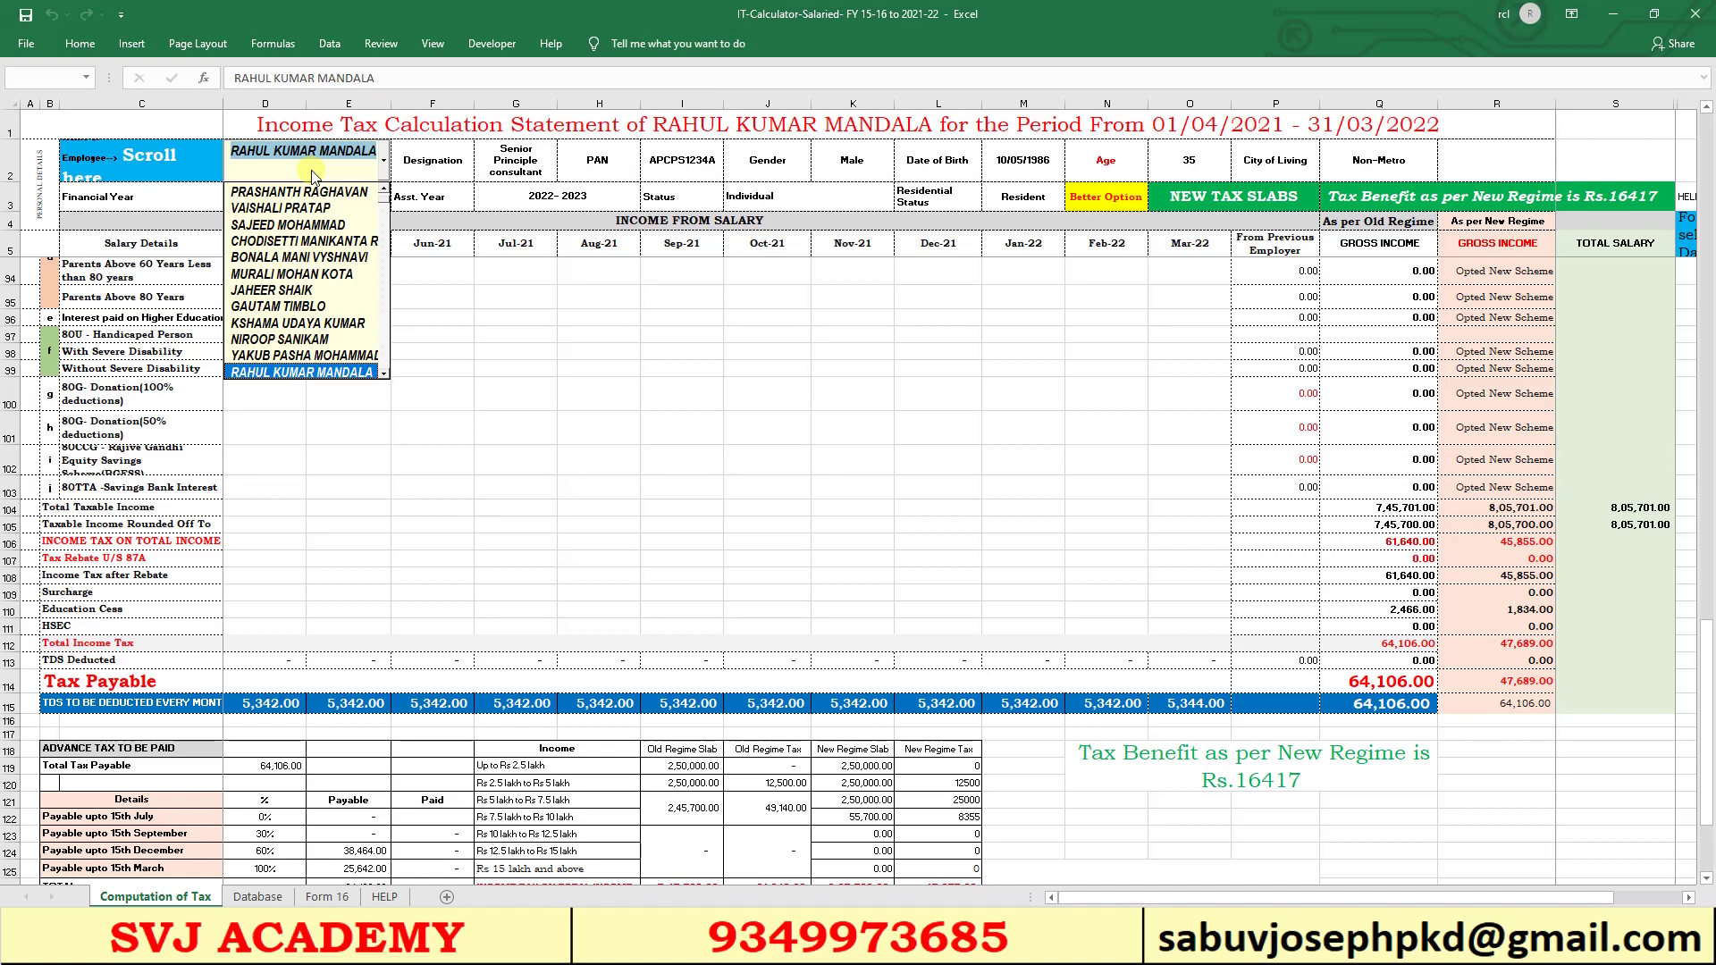
{"action": "key", "text": "Down"}
{"action": "key", "text": "Down"}
{"action": "key", "text": "Down"}
{"action": "key", "text": "Down"}
{"action": "key", "text": "Down"}
{"action": "key", "text": "Down"}
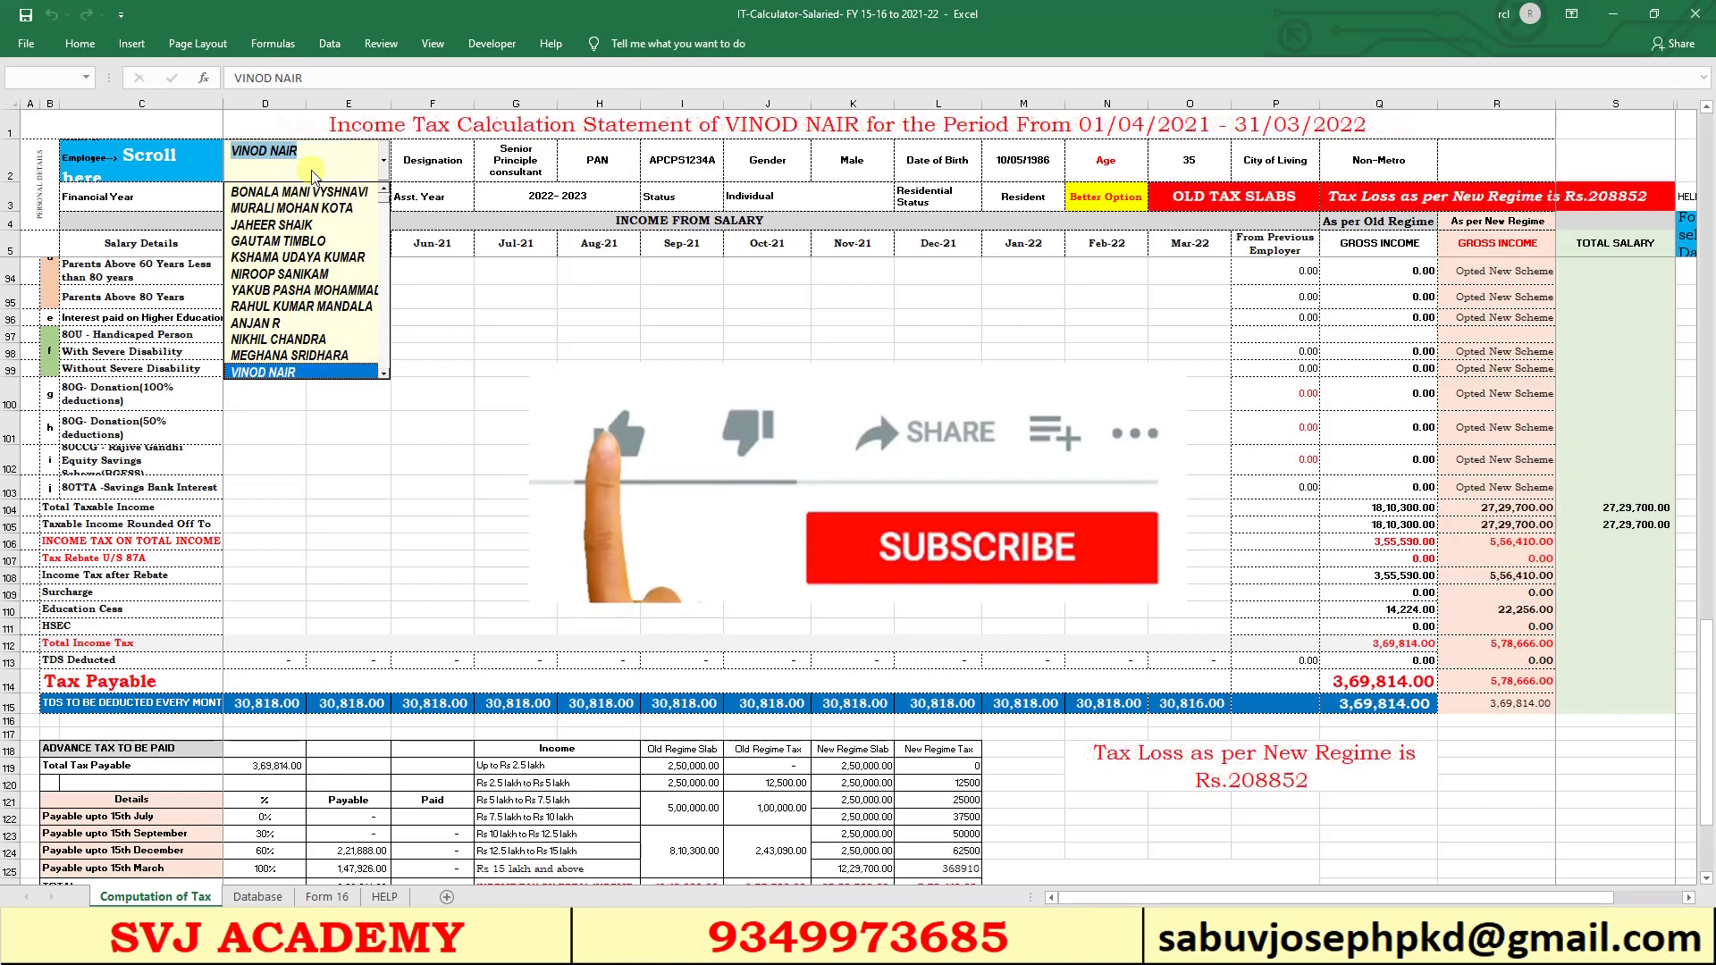
{"action": "key", "text": "Down"}
{"action": "key", "text": "Down"}
{"action": "key", "text": "Down"}
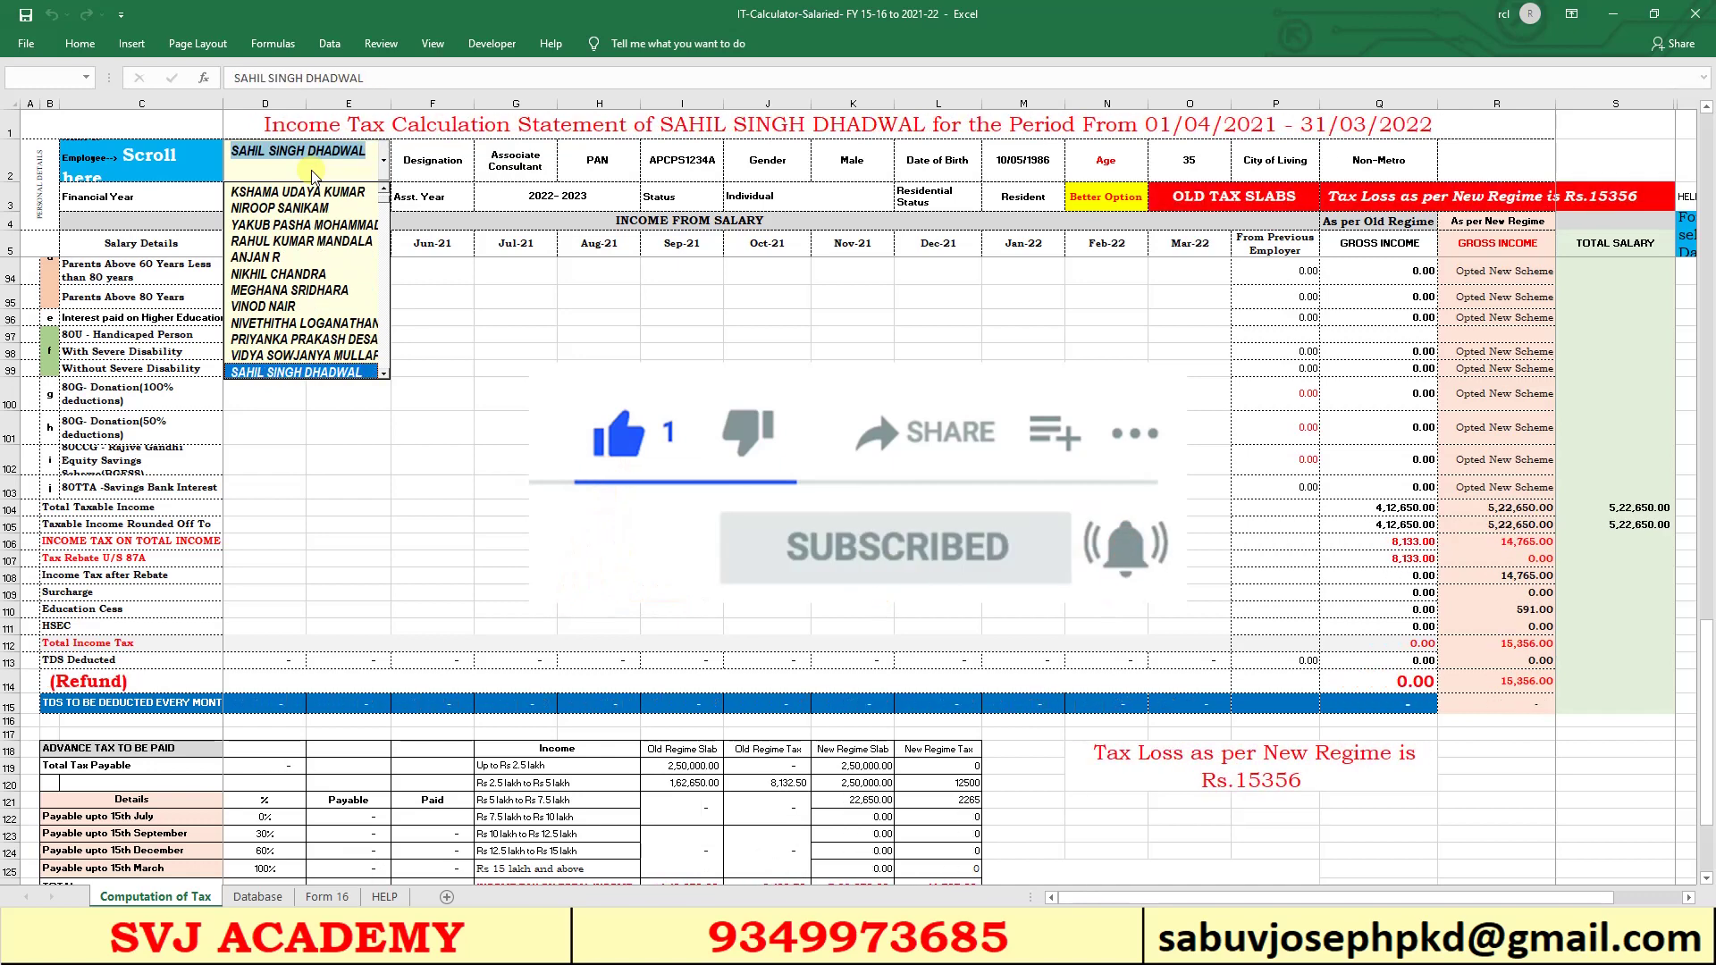
{"action": "key", "text": "Down"}
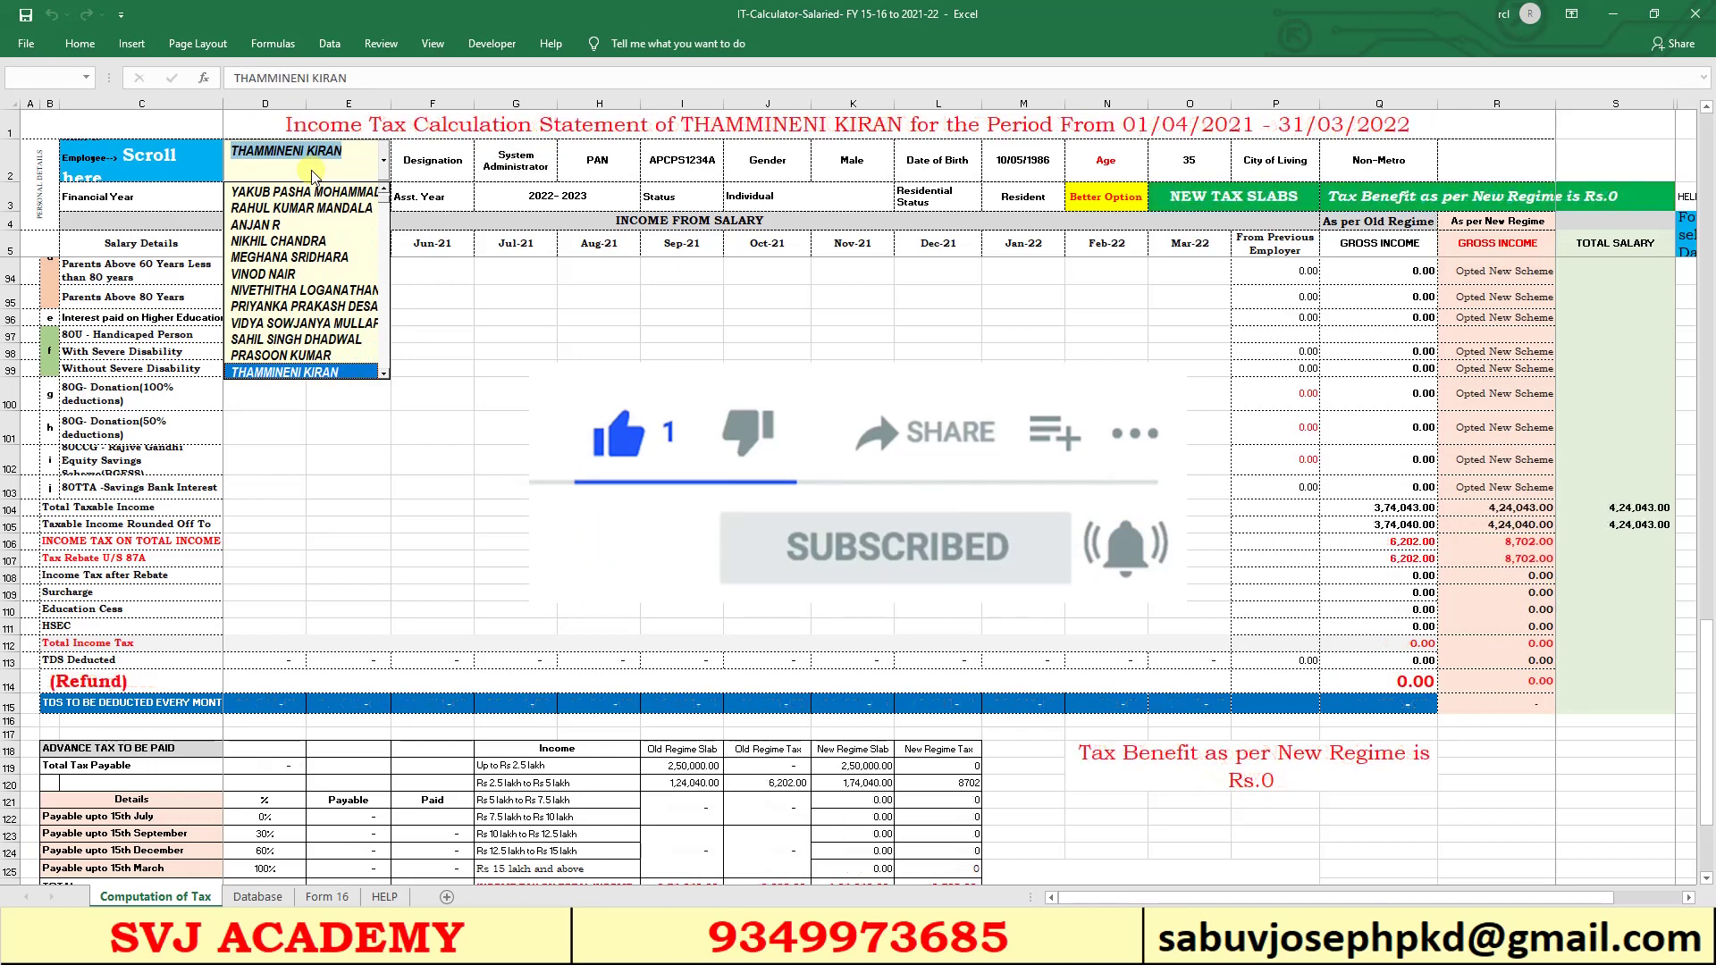
{"action": "key", "text": "Down"}
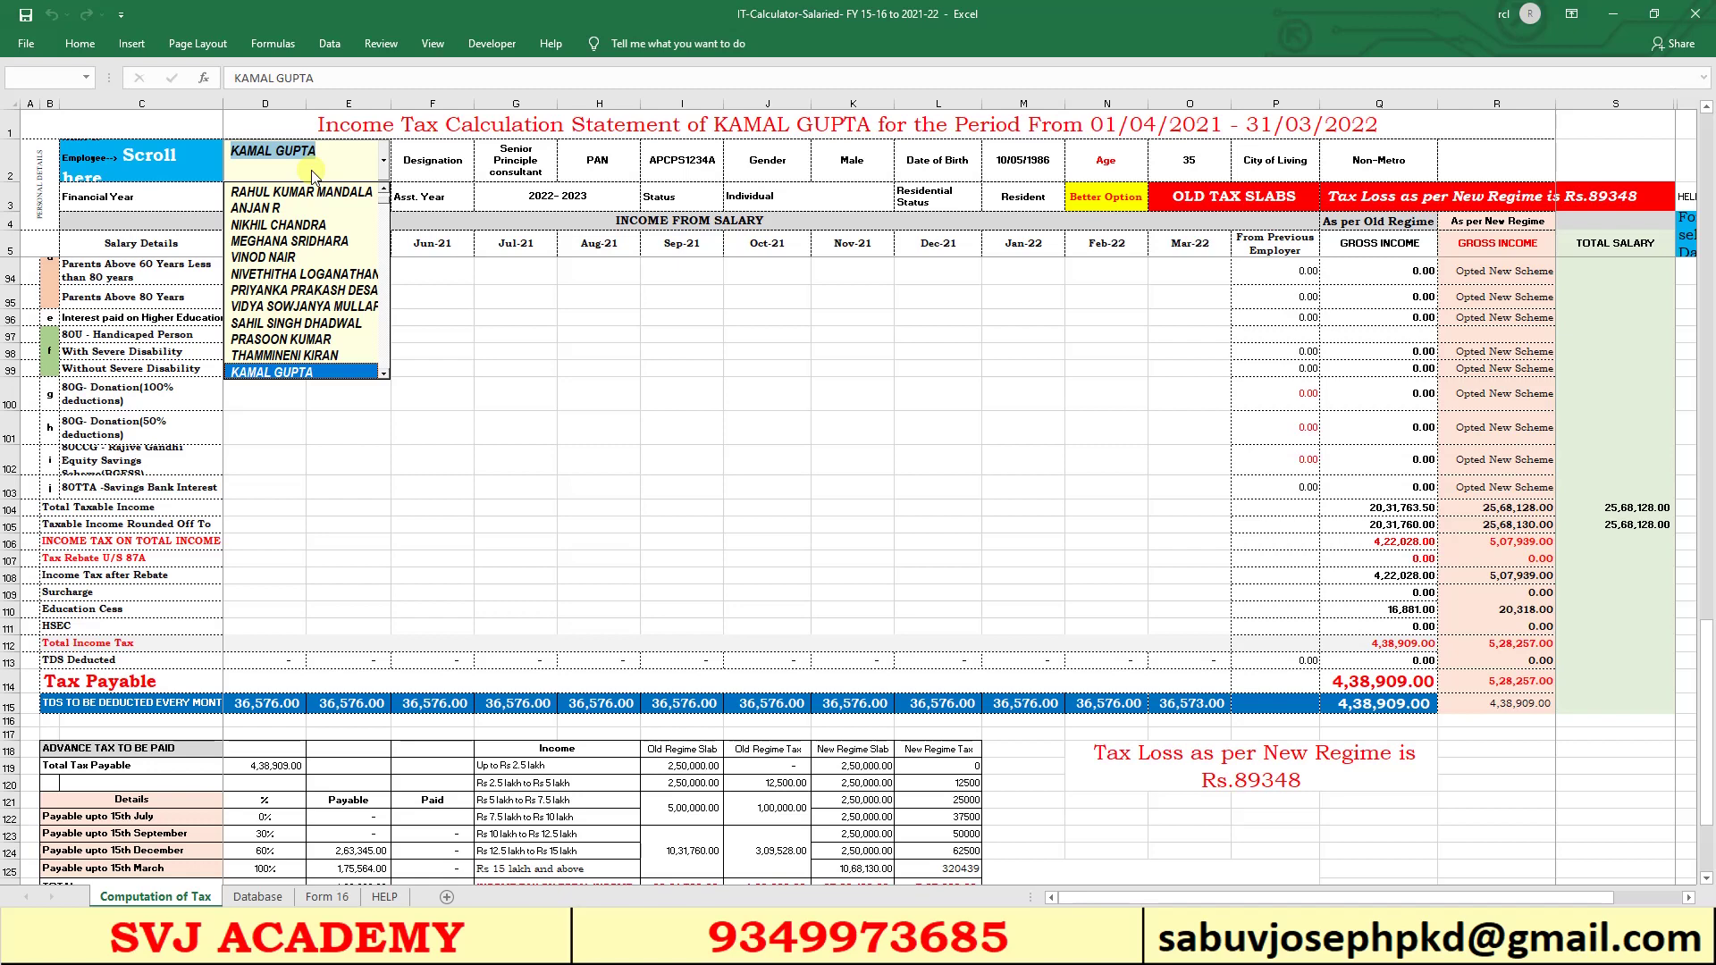
{"action": "key", "text": "Down"}
{"action": "key", "text": "Return"}
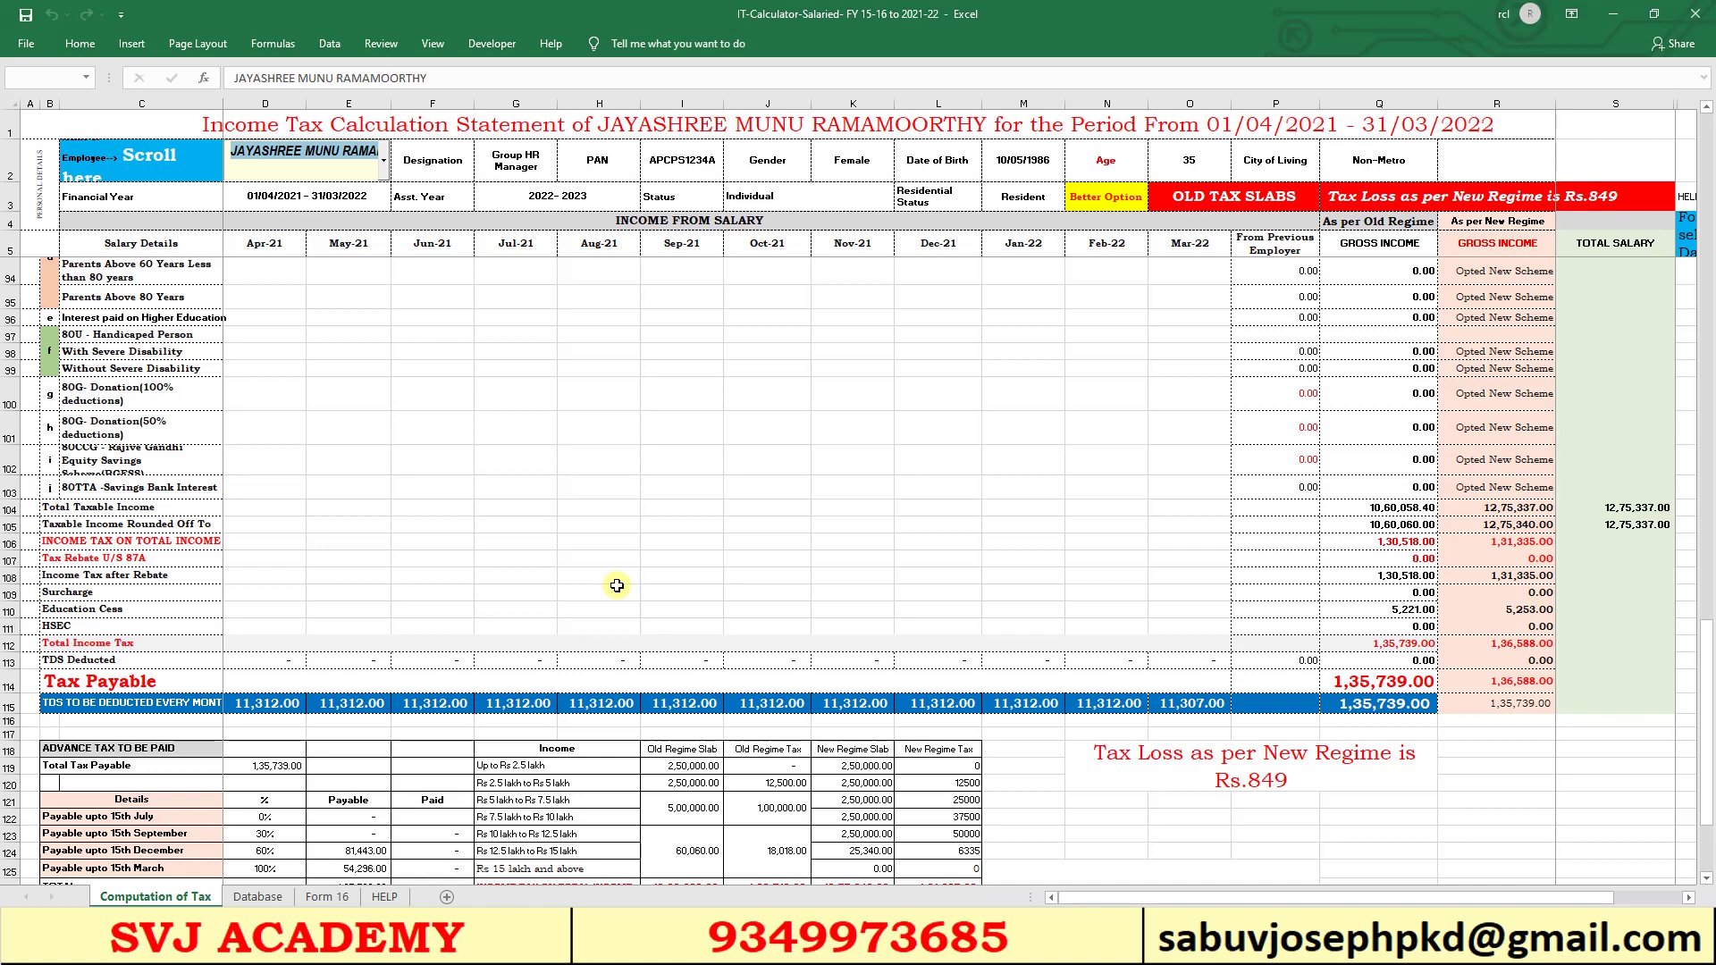
- Run through the remaining employees to the list's unused entries and back up to the first employee, checking each tax computation
{"action": "left_click", "coordinate": [383, 161]}
{"action": "scroll", "coordinate": [347, 170], "scroll_direction": "down", "scroll_amount": 5}
{"action": "scroll", "coordinate": [347, 170], "scroll_direction": "down", "scroll_amount": 3}
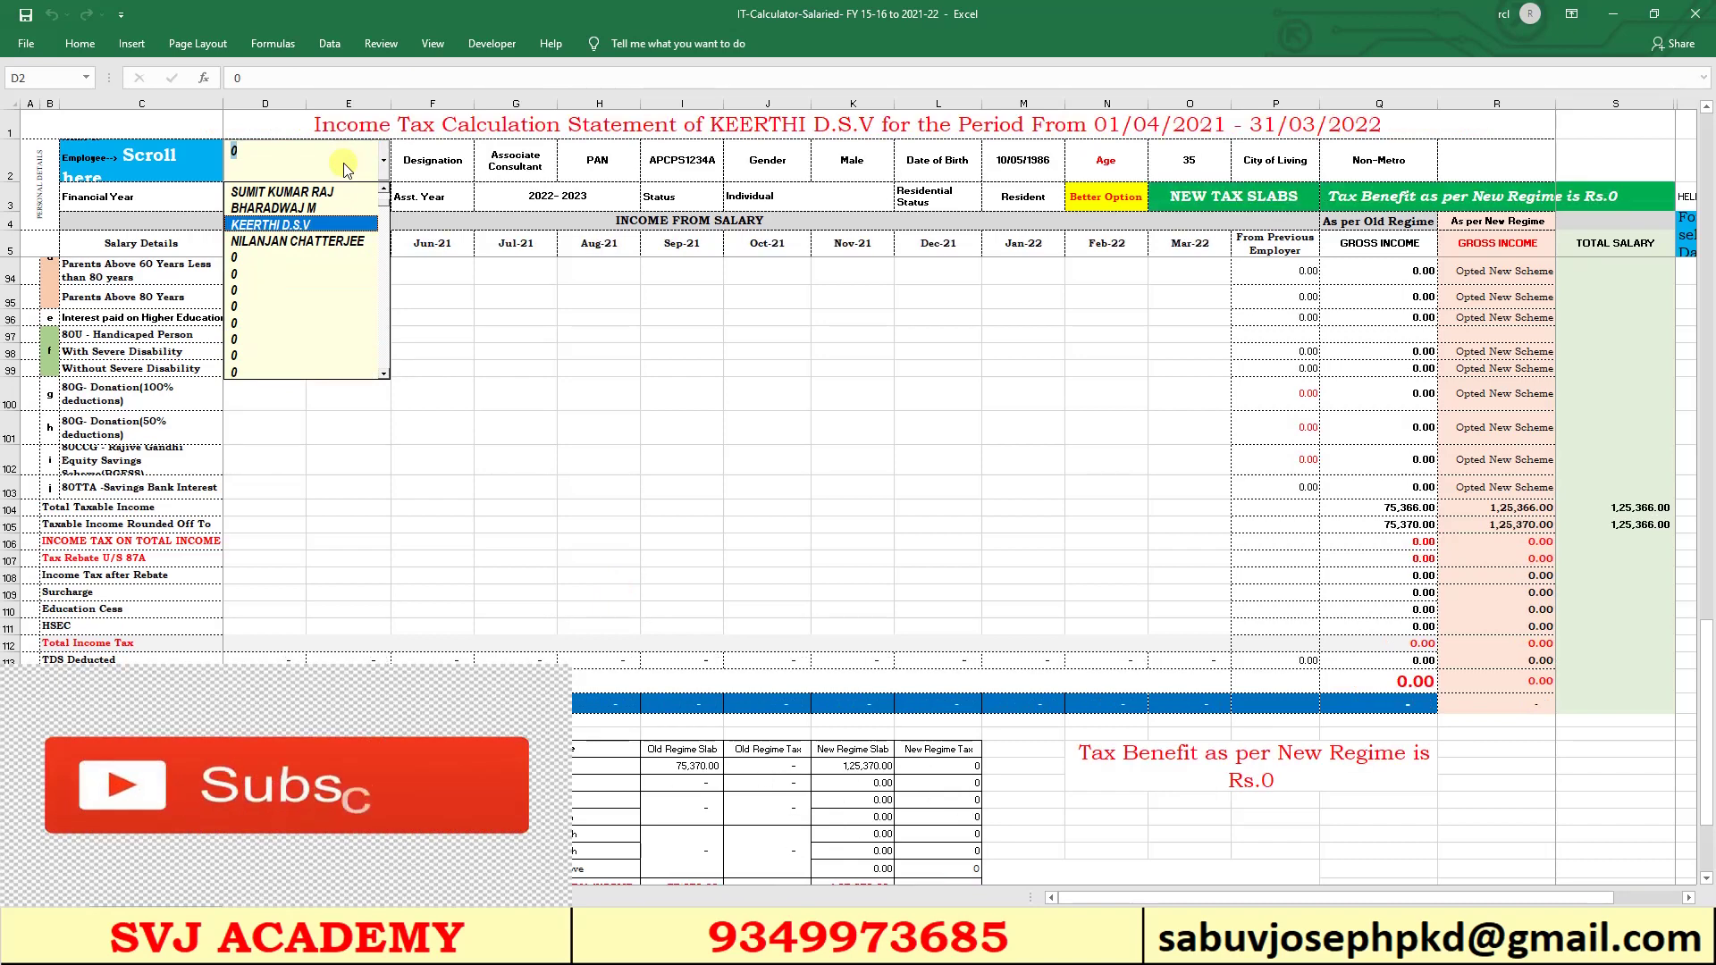
{"action": "scroll", "coordinate": [346, 170], "scroll_direction": "up", "scroll_amount": 8}
{"action": "scroll", "coordinate": [347, 170], "scroll_direction": "up", "scroll_amount": 11}
{"action": "scroll", "coordinate": [346, 170], "scroll_direction": "up", "scroll_amount": 7}
{"action": "scroll", "coordinate": [346, 170], "scroll_direction": "up", "scroll_amount": 8}
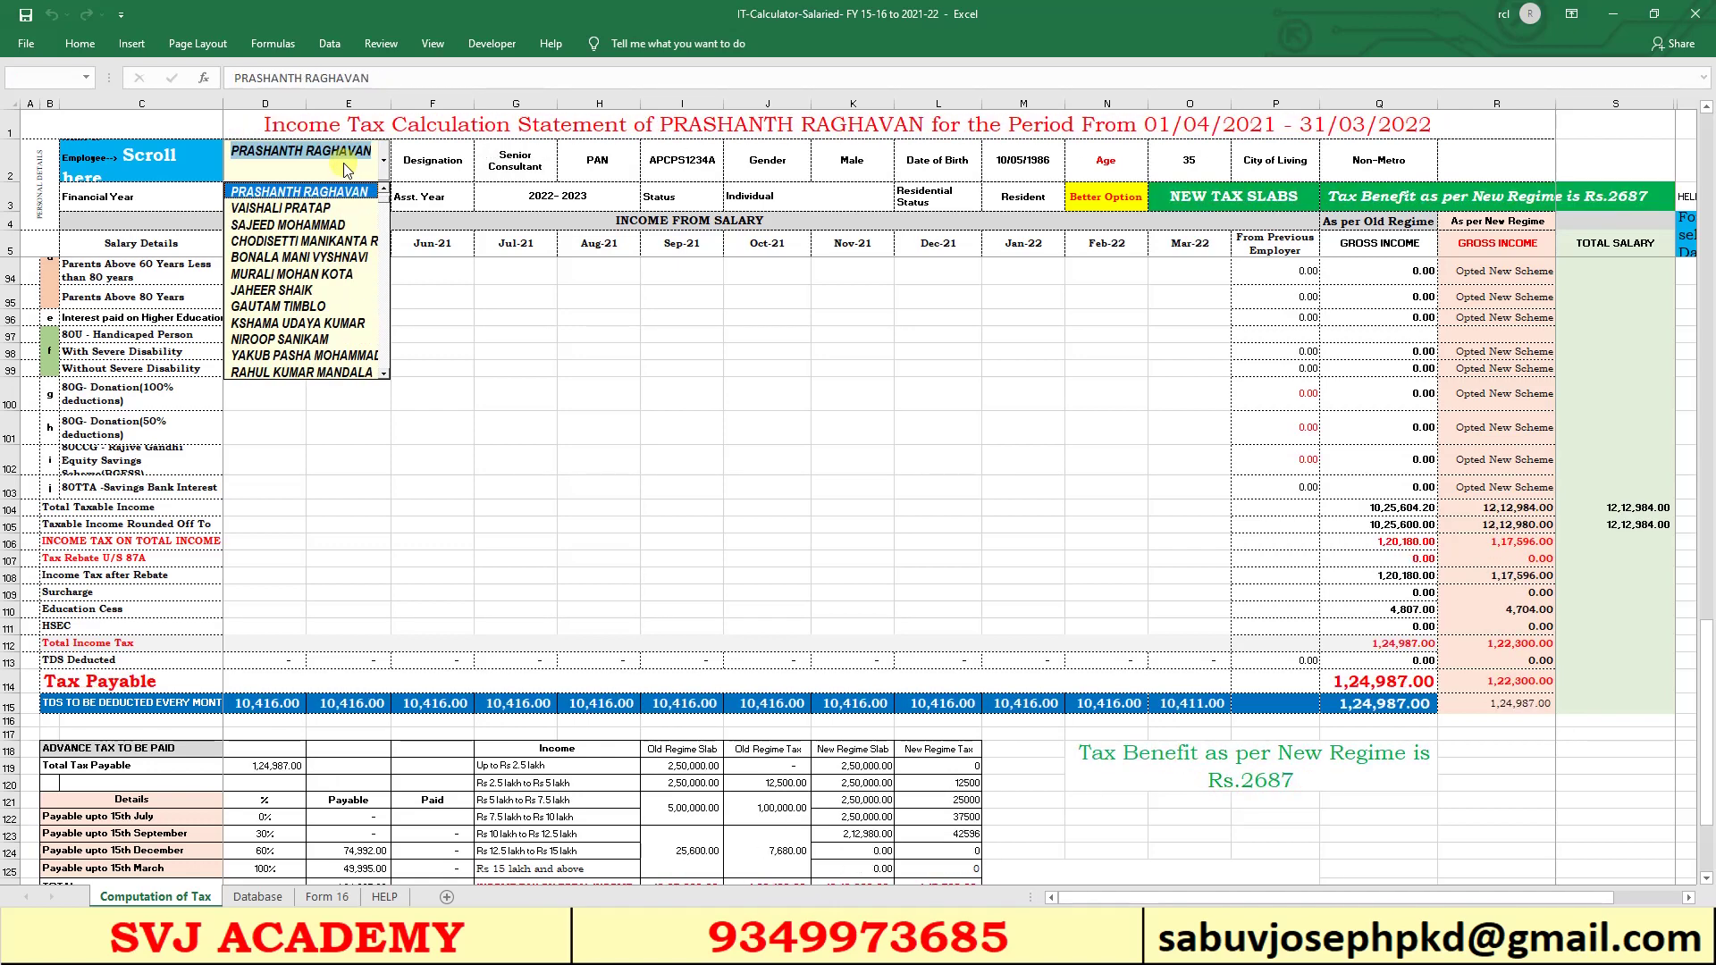
{"action": "scroll", "coordinate": [346, 170], "scroll_direction": "up", "scroll_amount": 8}
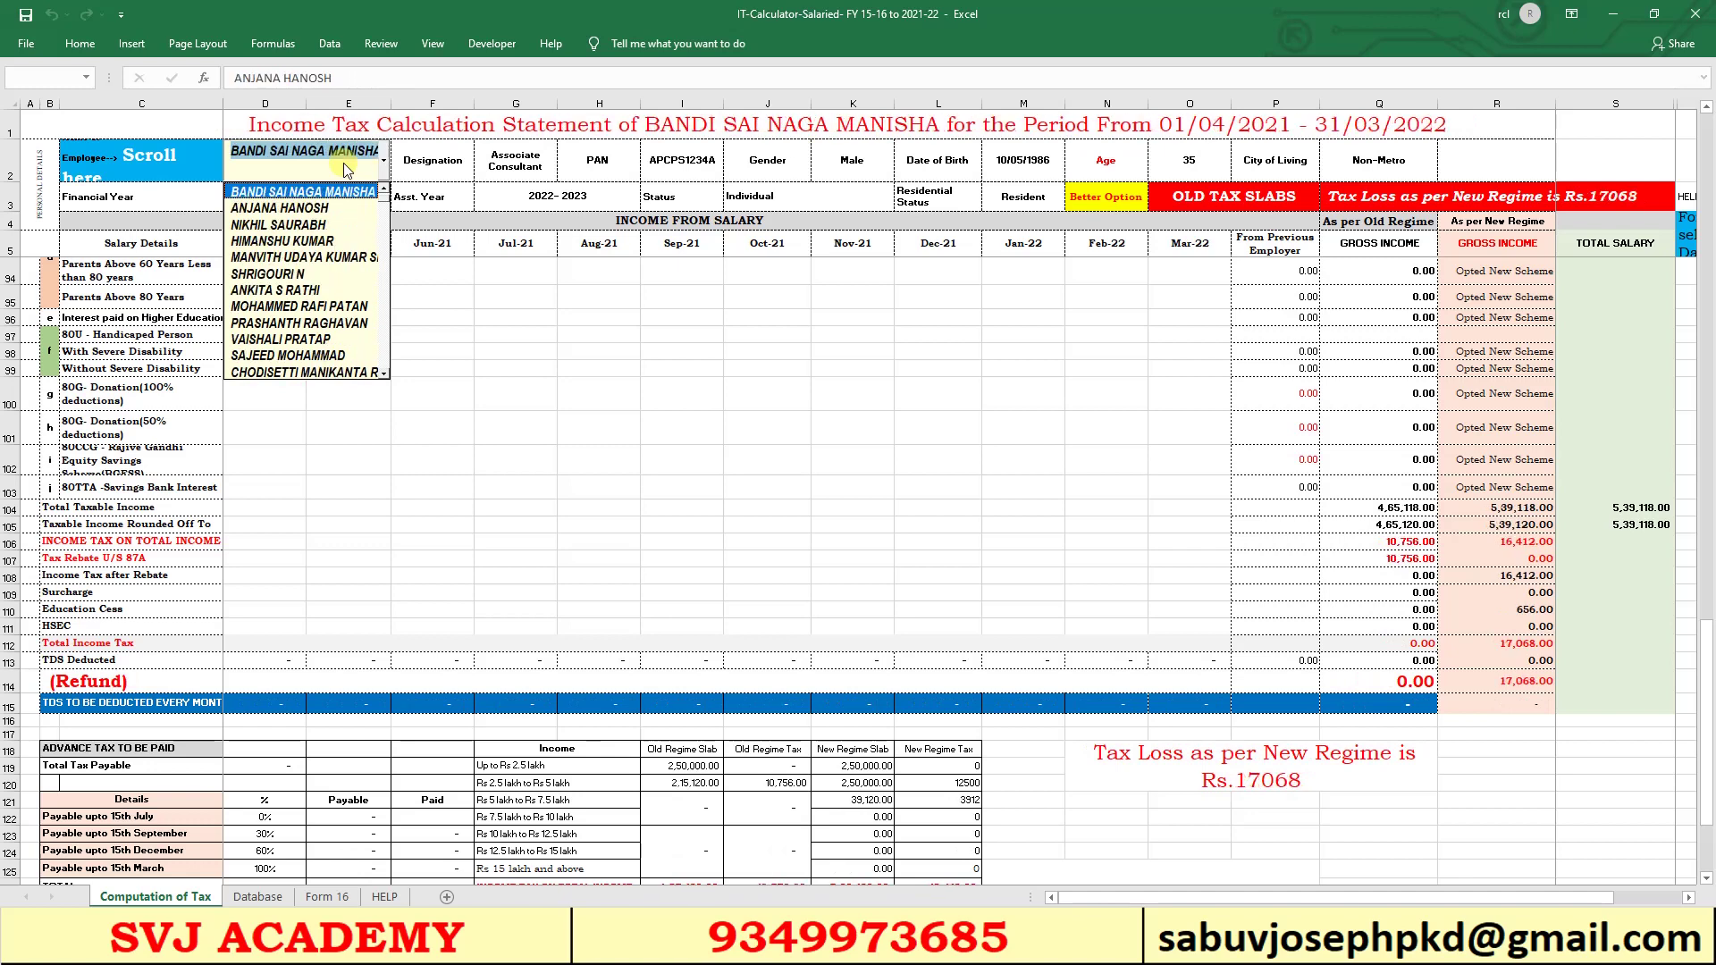
{"action": "scroll", "coordinate": [347, 170], "scroll_direction": "up", "scroll_amount": 8}
{"action": "scroll", "coordinate": [347, 170], "scroll_direction": "up", "scroll_amount": 10}
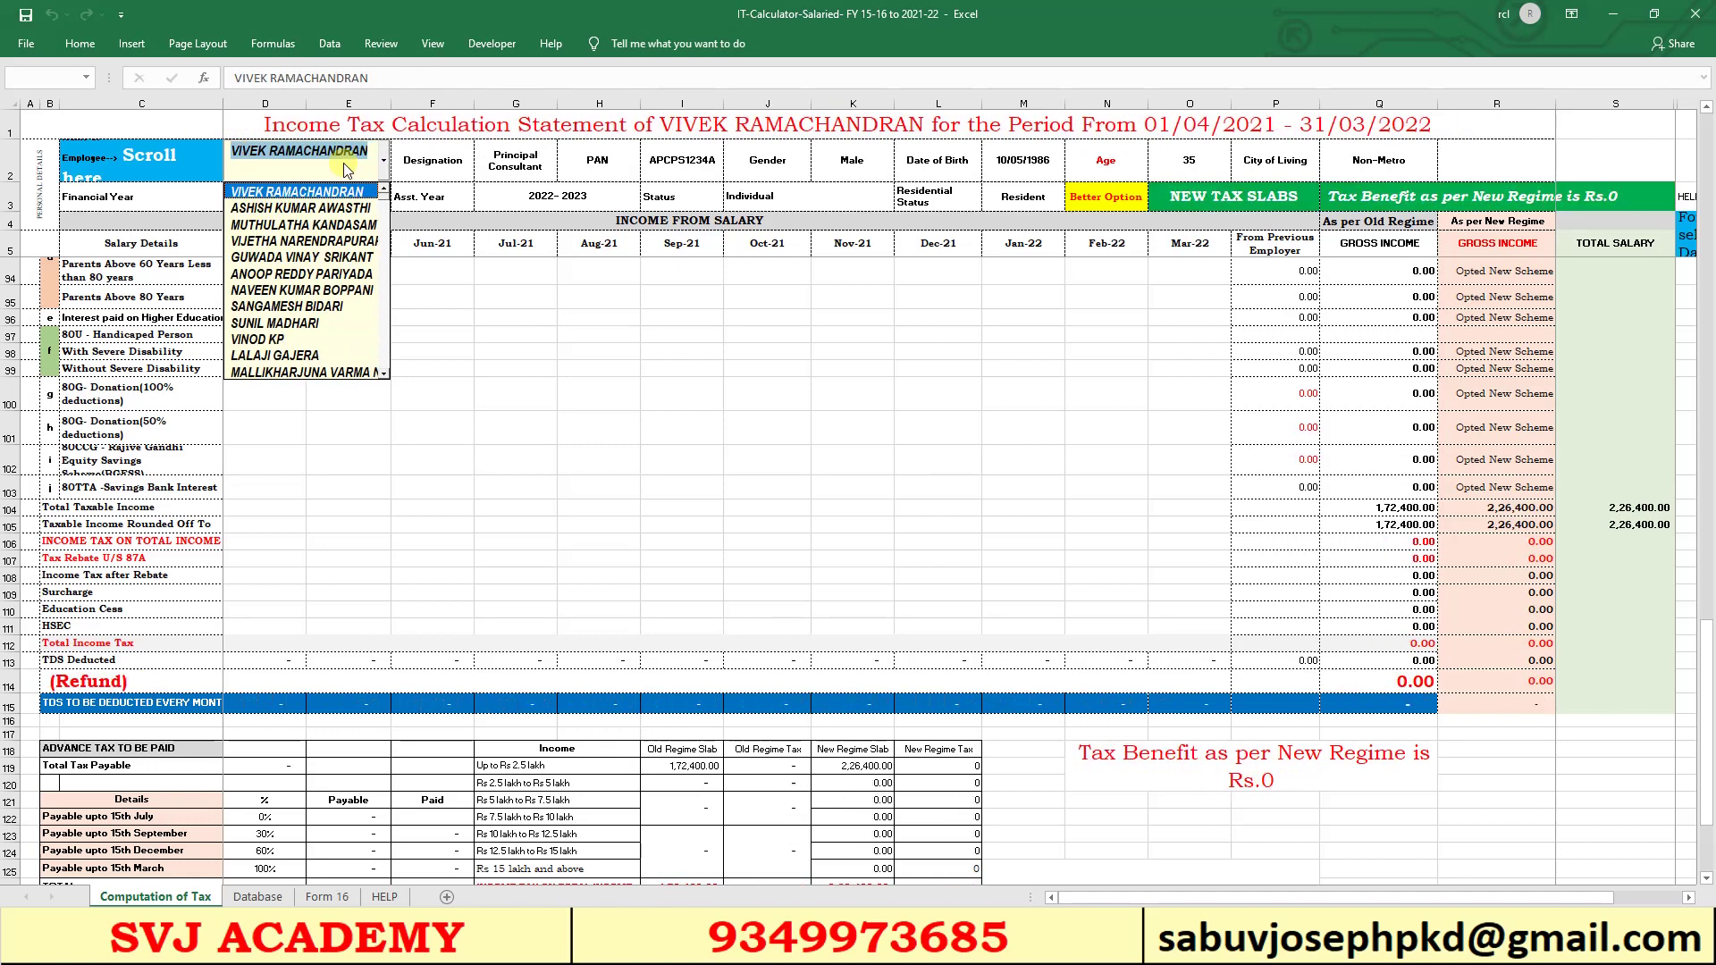
{"action": "scroll", "coordinate": [347, 169], "scroll_direction": "up", "scroll_amount": 6}
{"action": "scroll", "coordinate": [347, 170], "scroll_direction": "up", "scroll_amount": 2}
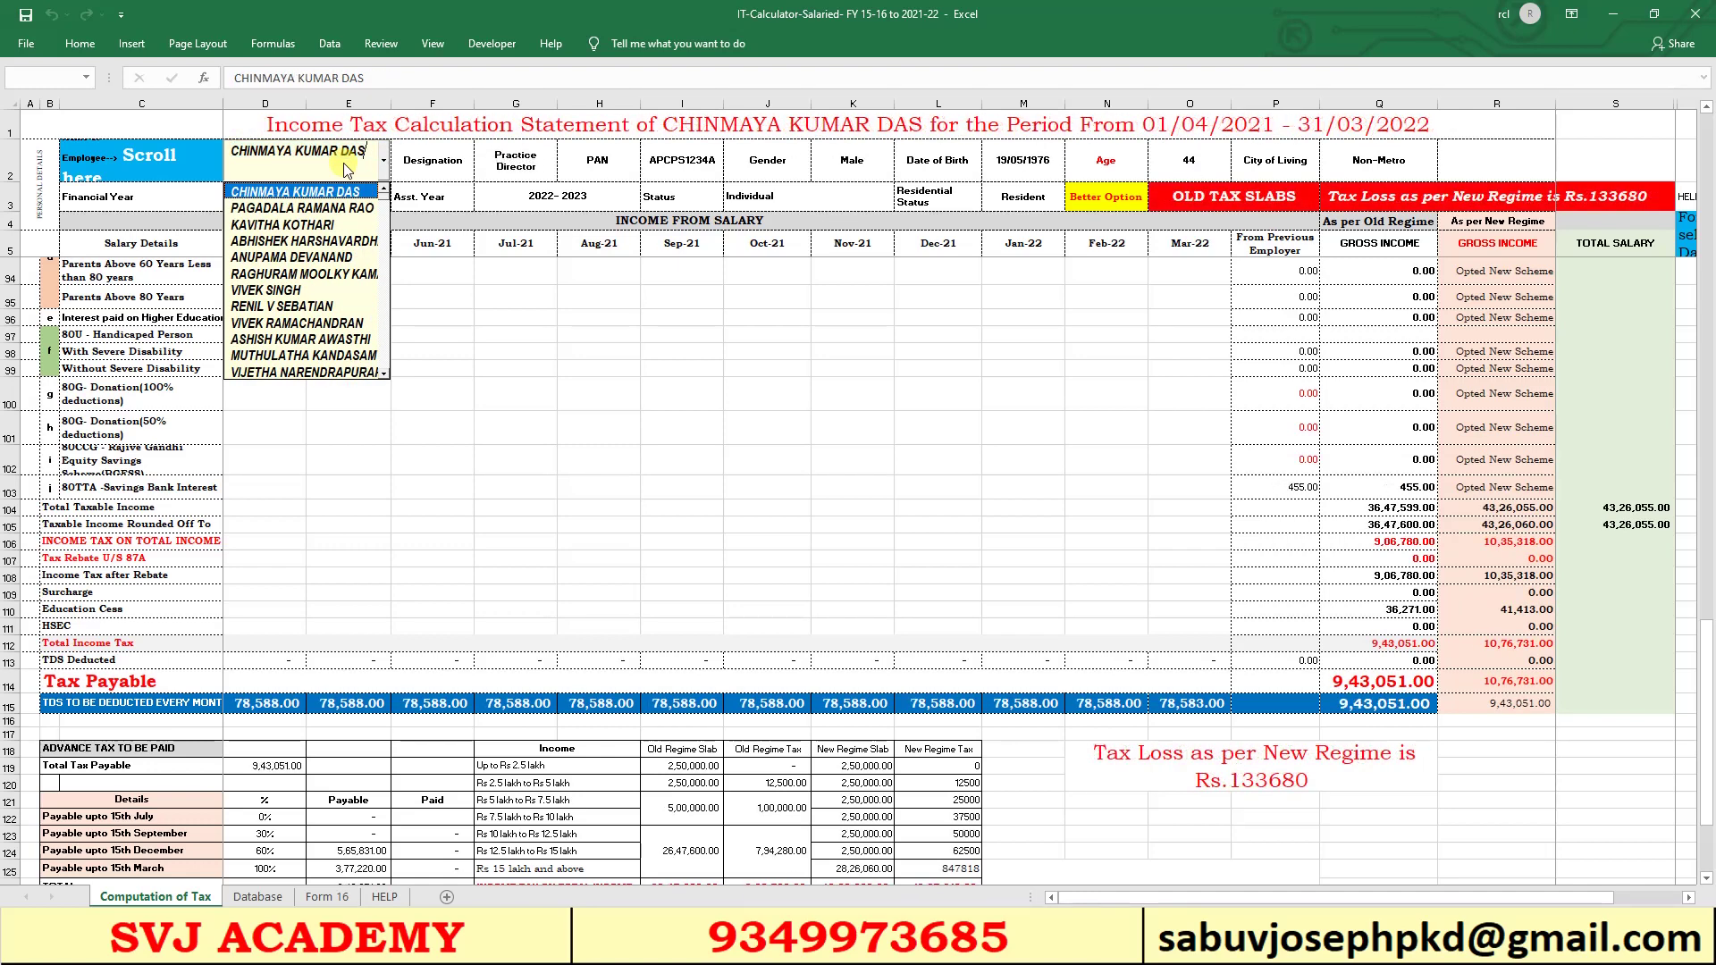
- Check the second and third employees' tax results, and reselect the first employee in the tax computation
{"action": "scroll", "coordinate": [347, 170], "scroll_direction": "down", "scroll_amount": 1}
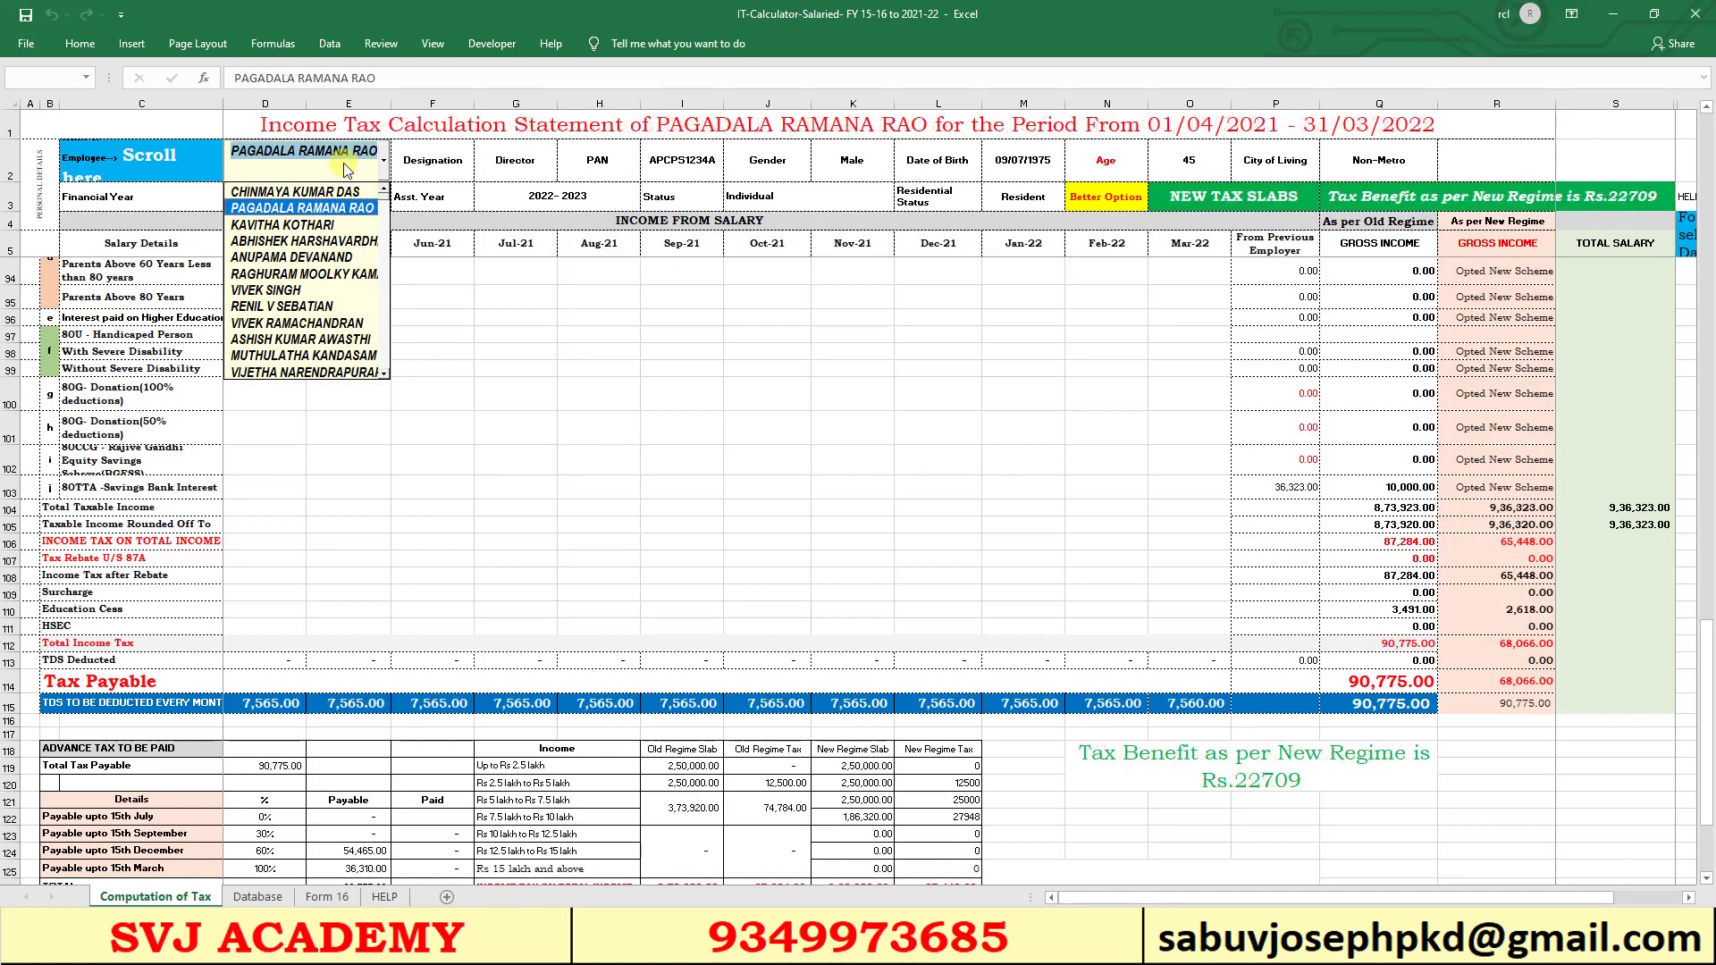
{"action": "scroll", "coordinate": [346, 170], "scroll_direction": "down", "scroll_amount": 1}
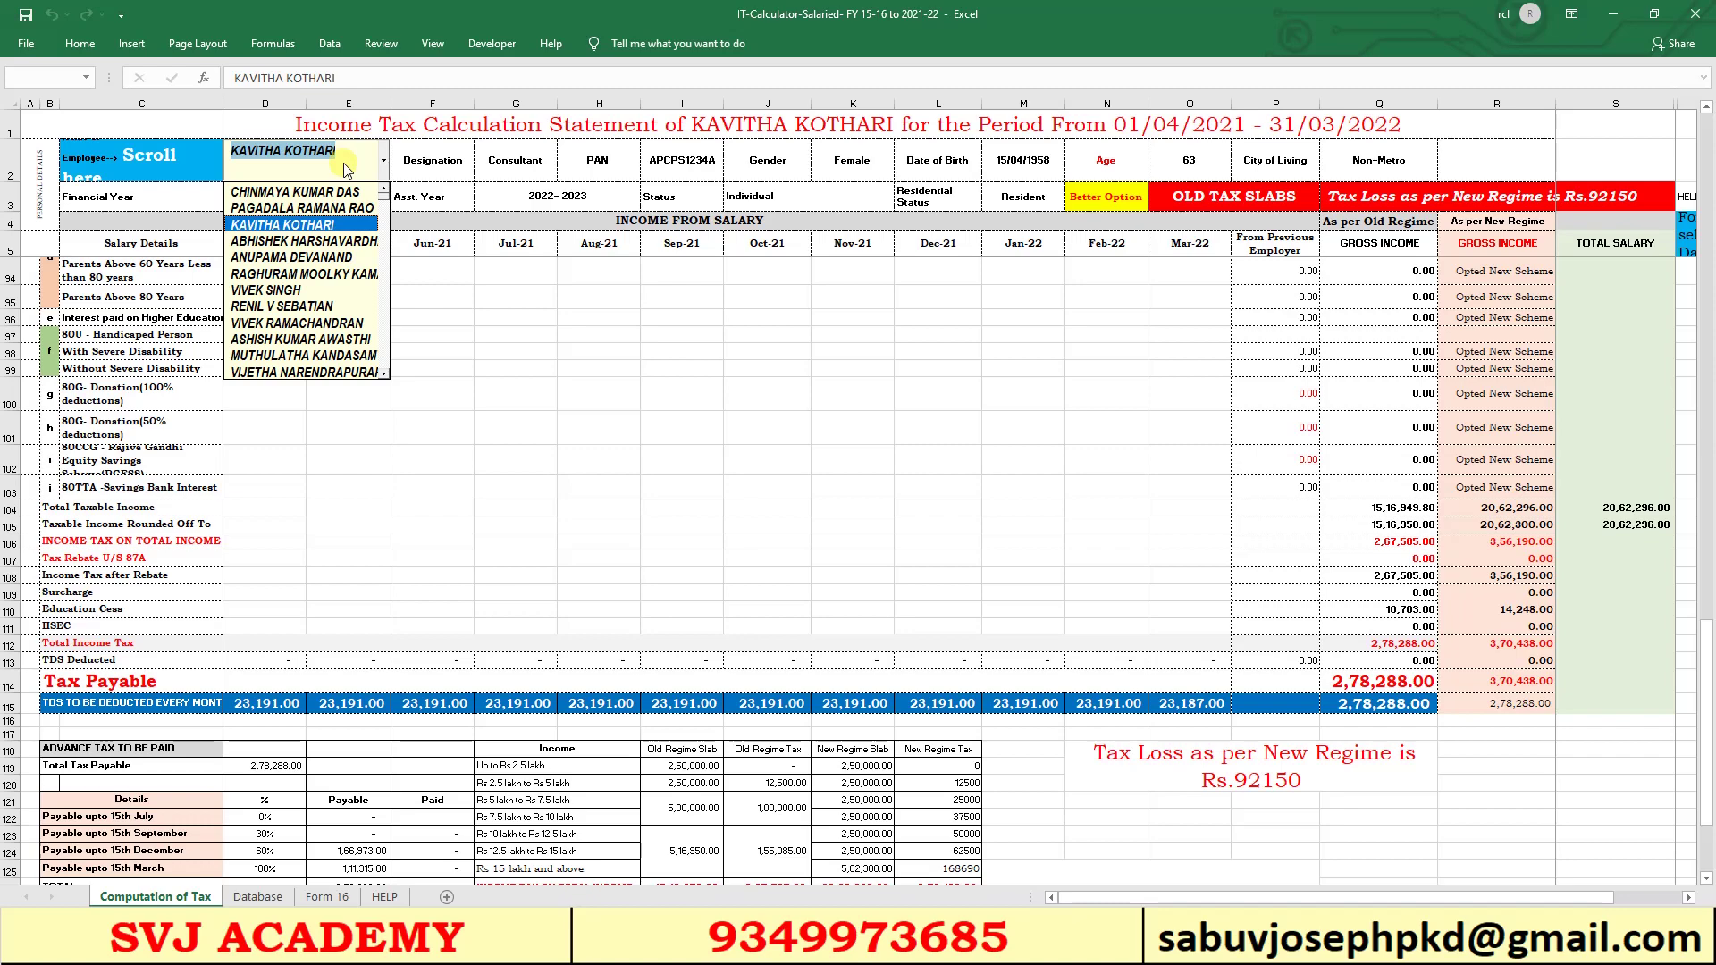
{"action": "left_click", "coordinate": [303, 191]}
{"action": "left_click_drag", "start_coordinate": [1704, 684], "coordinate": [1709, 264]}
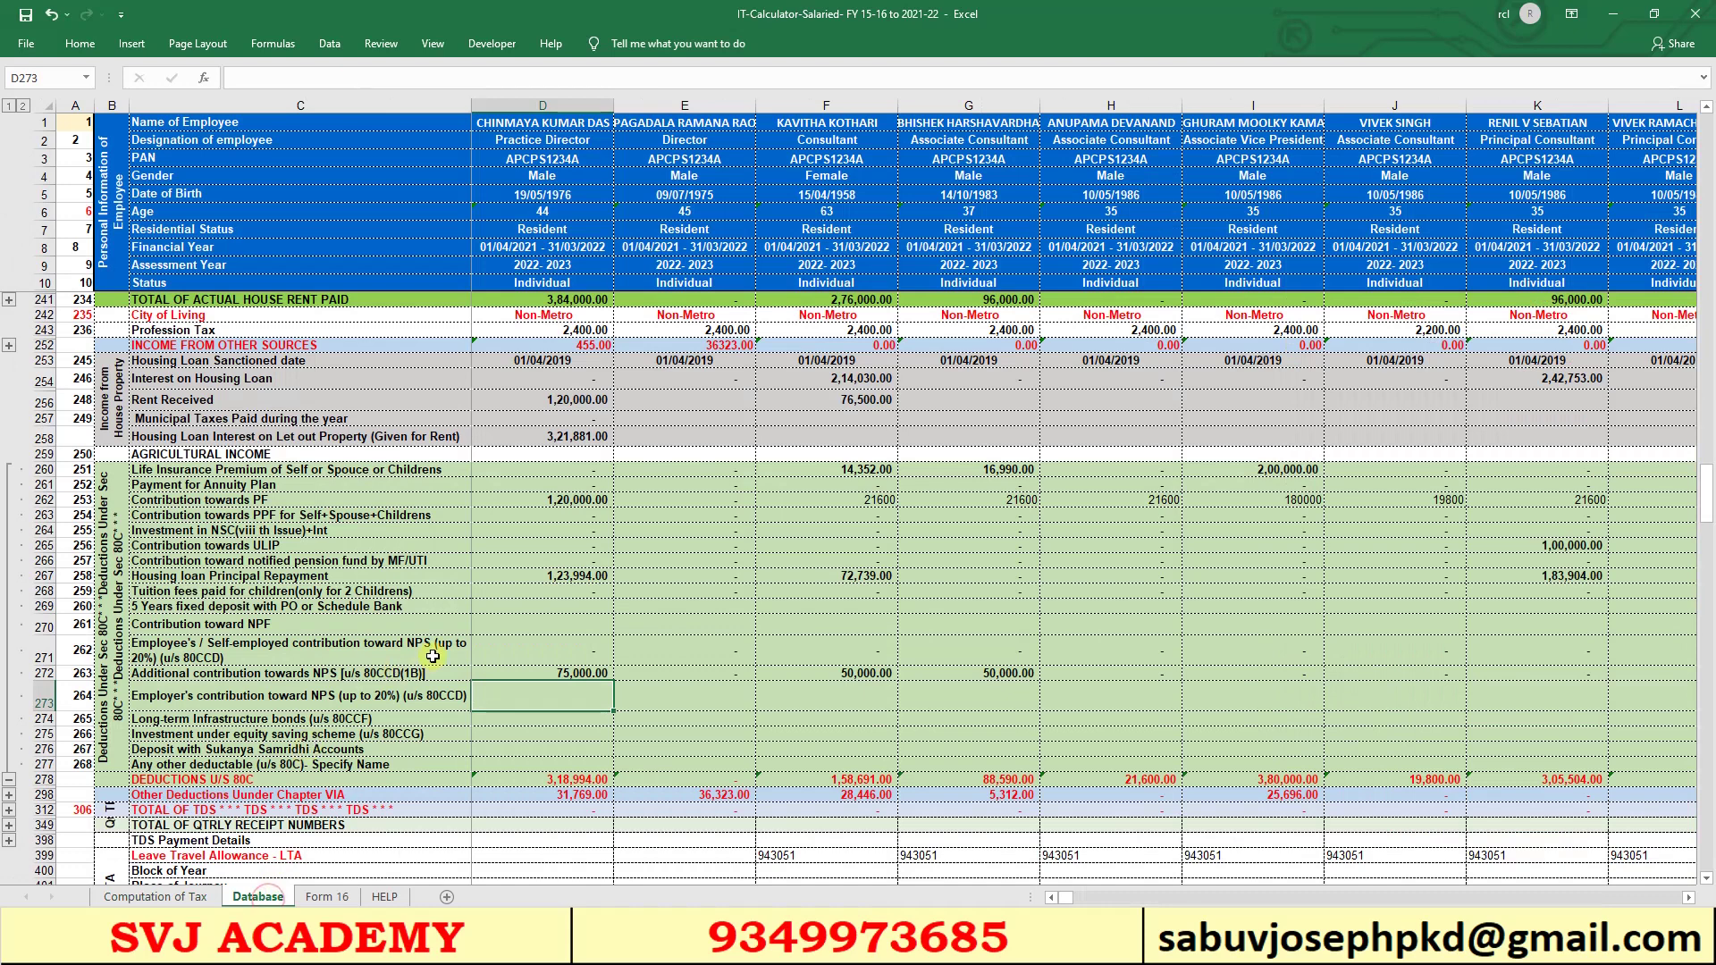
- Review the personal information fields in the Database sheet from employee name and designation to date of birth
{"action": "scroll", "coordinate": [446, 662], "scroll_direction": "up", "scroll_amount": 6}
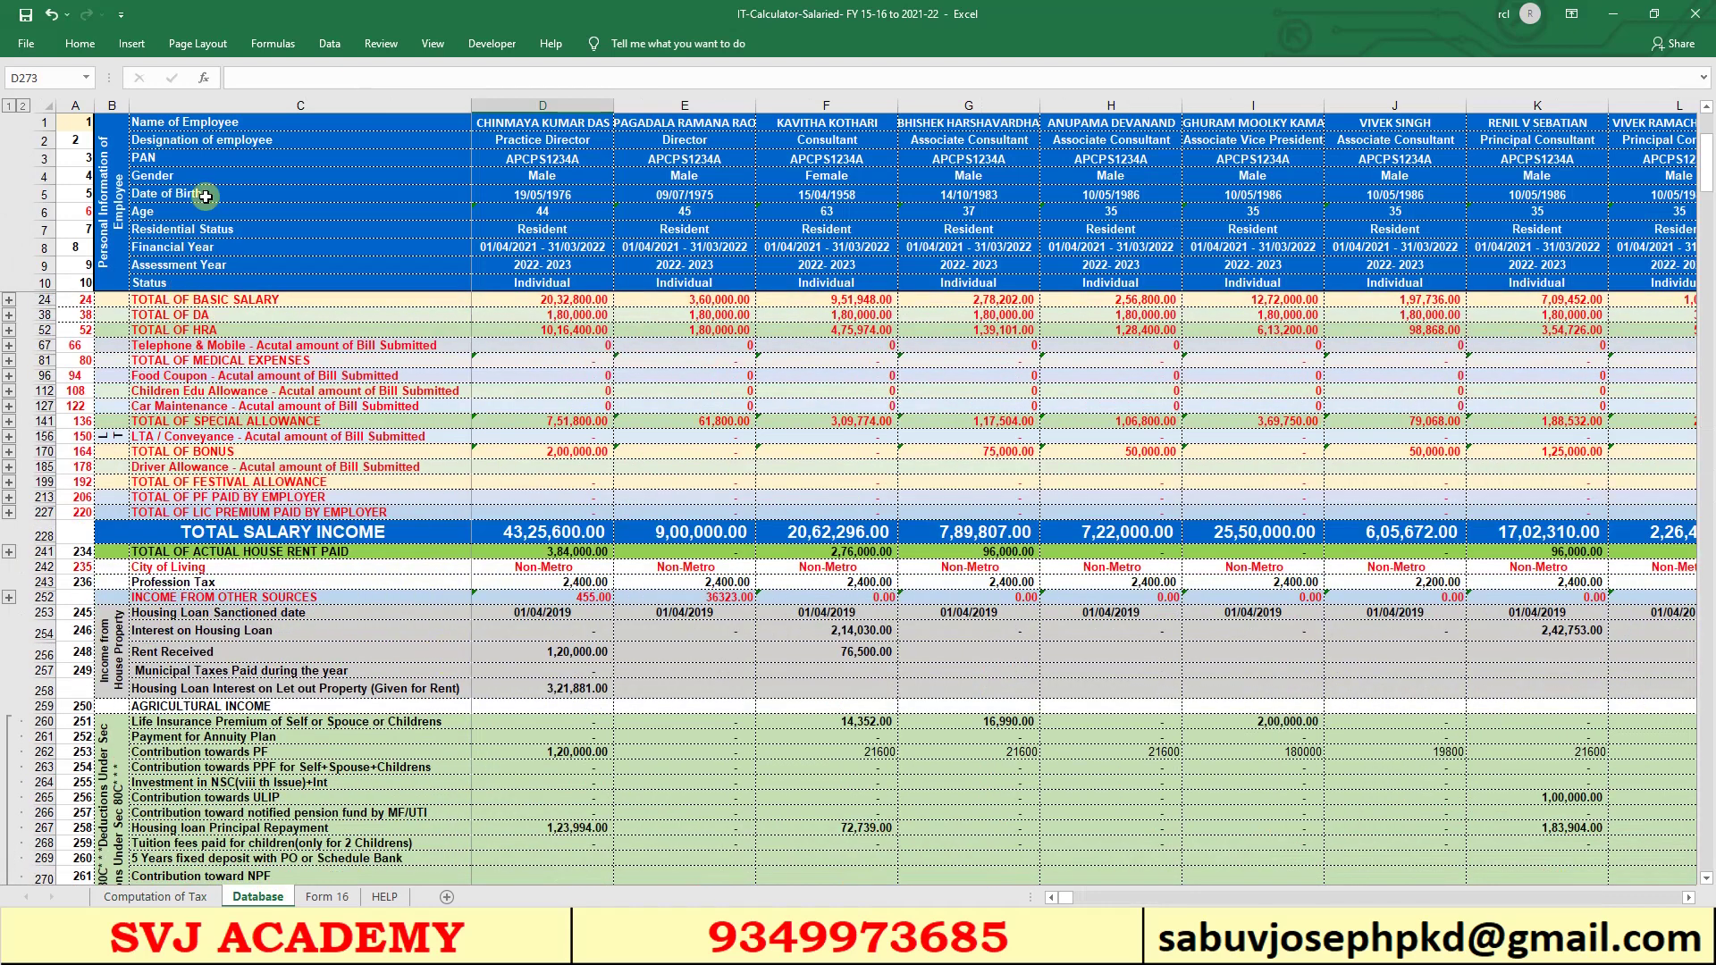
{"action": "left_click", "coordinate": [443, 123]}
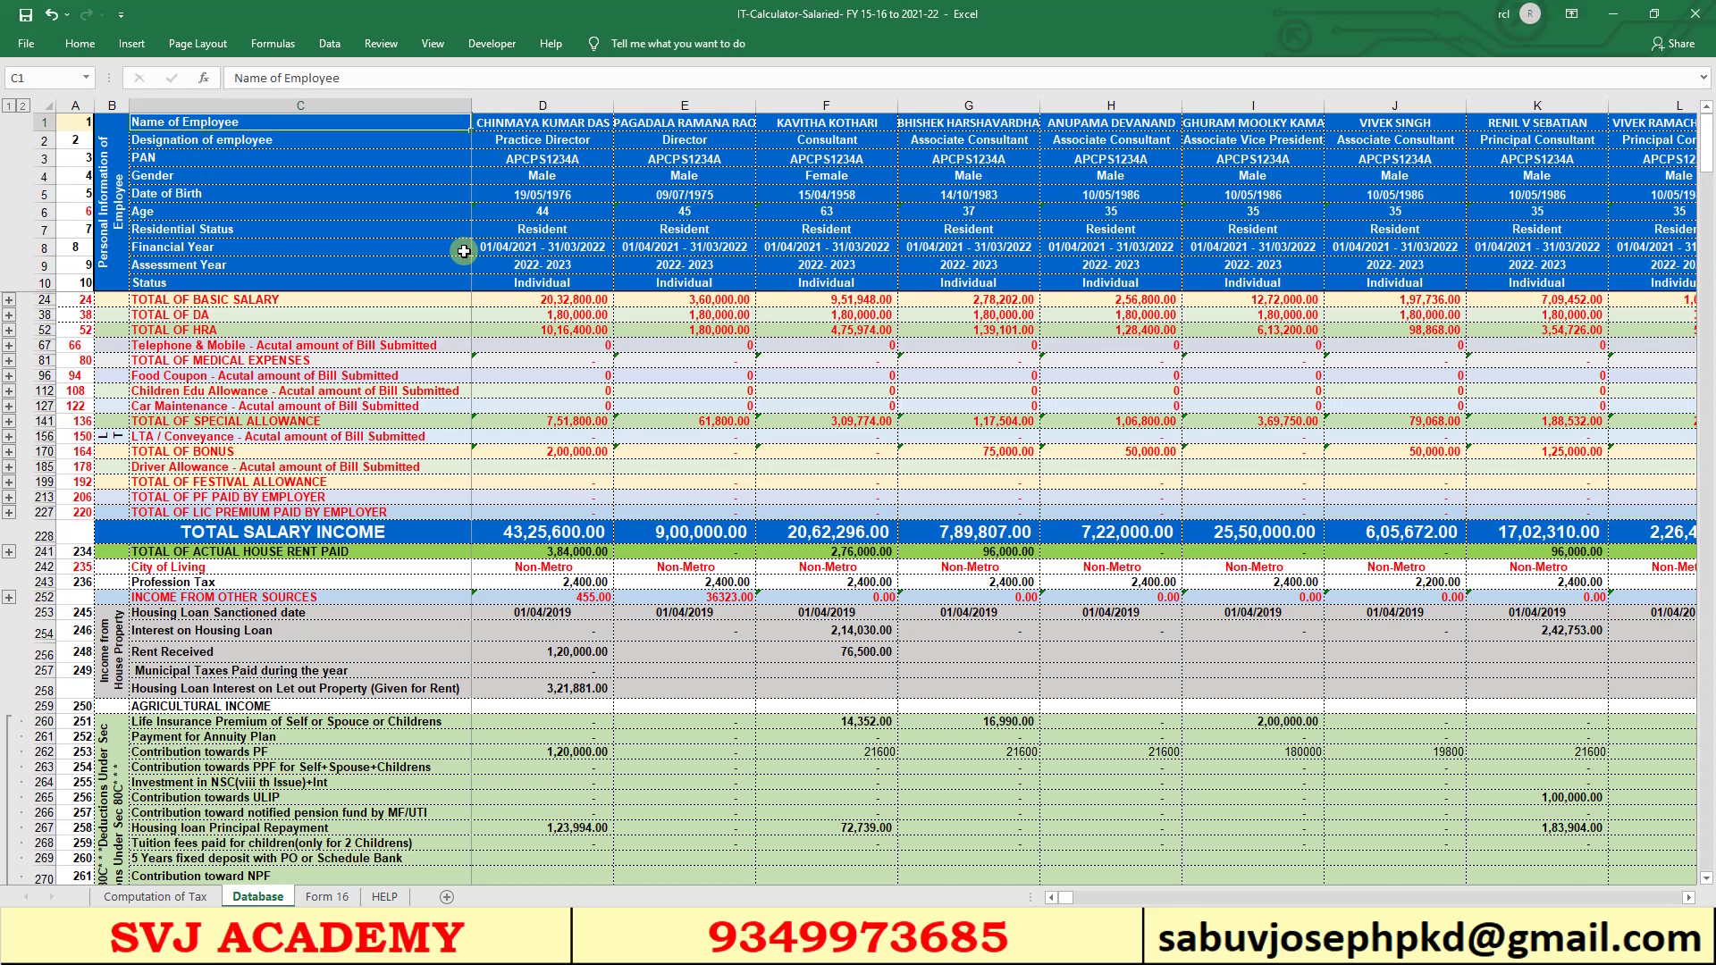
{"action": "left_click", "coordinate": [294, 141]}
{"action": "key", "text": "Down"}
{"action": "key", "text": "Down"}
{"action": "key", "text": "Down"}
{"action": "key", "text": "Down"}
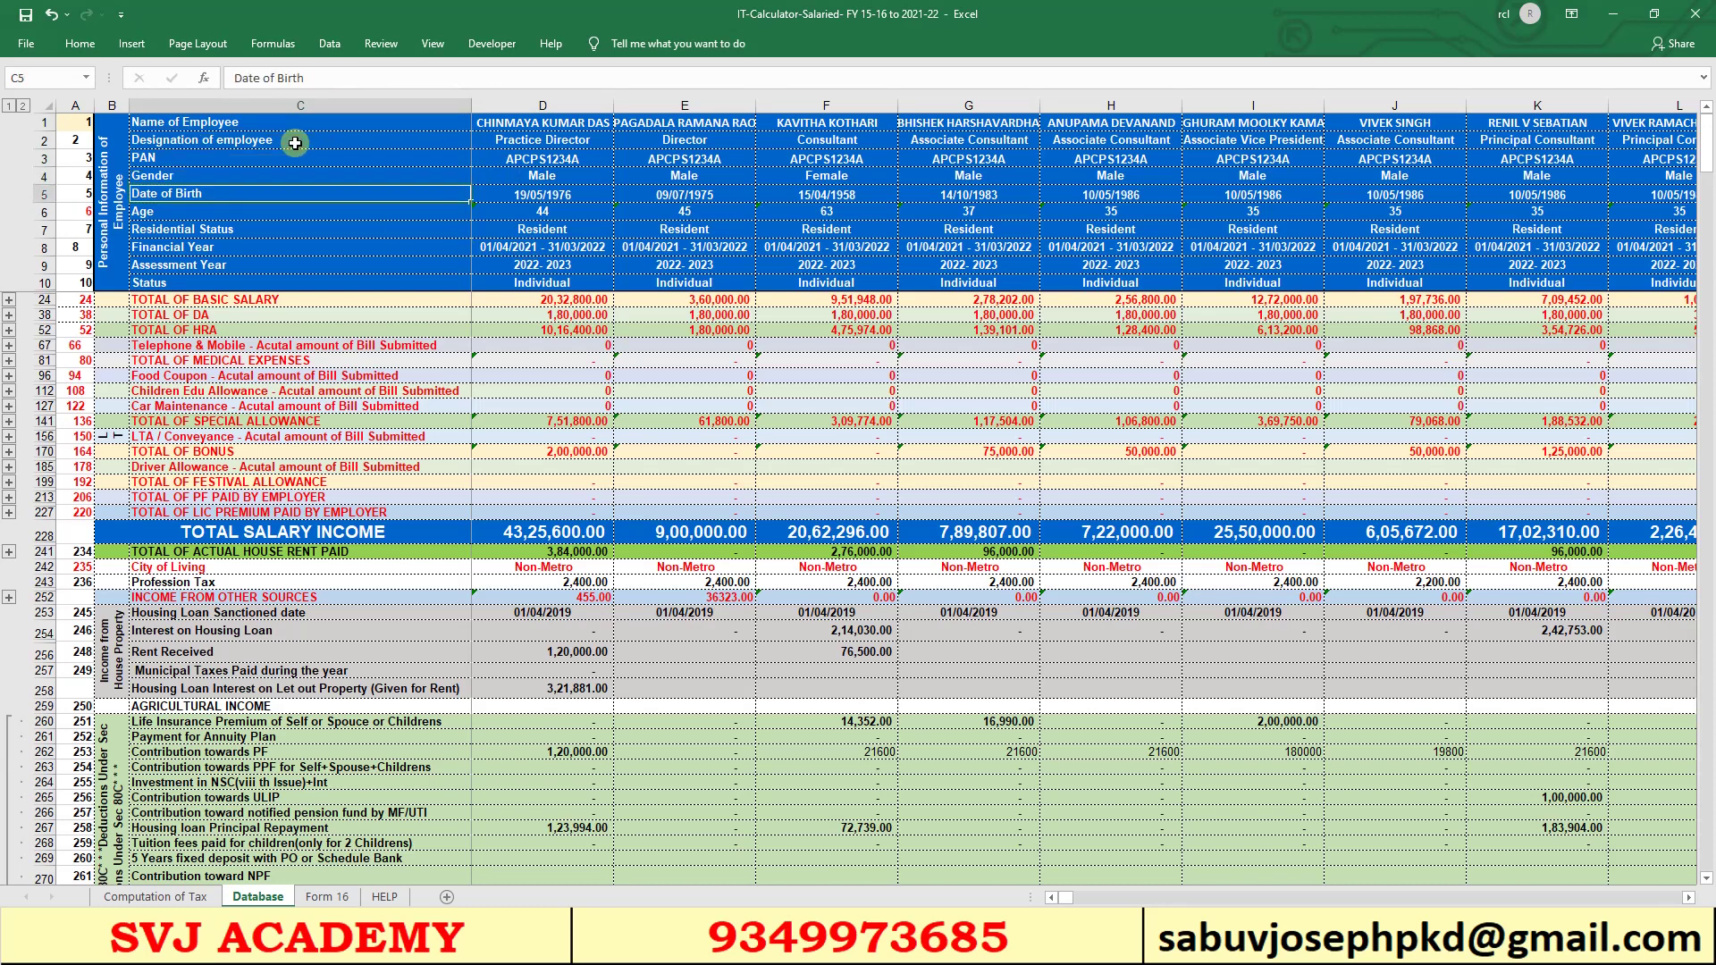
{"action": "key", "text": "Right"}
{"action": "key", "text": "Left"}
- Browse the financial years offered for the first employee back to 01/04/2015 - 31/03/2016, and choose 01/04/2021 - 31/03/2022
{"action": "key", "text": "Down"}
{"action": "key", "text": "Down"}
{"action": "key", "text": "Right"}
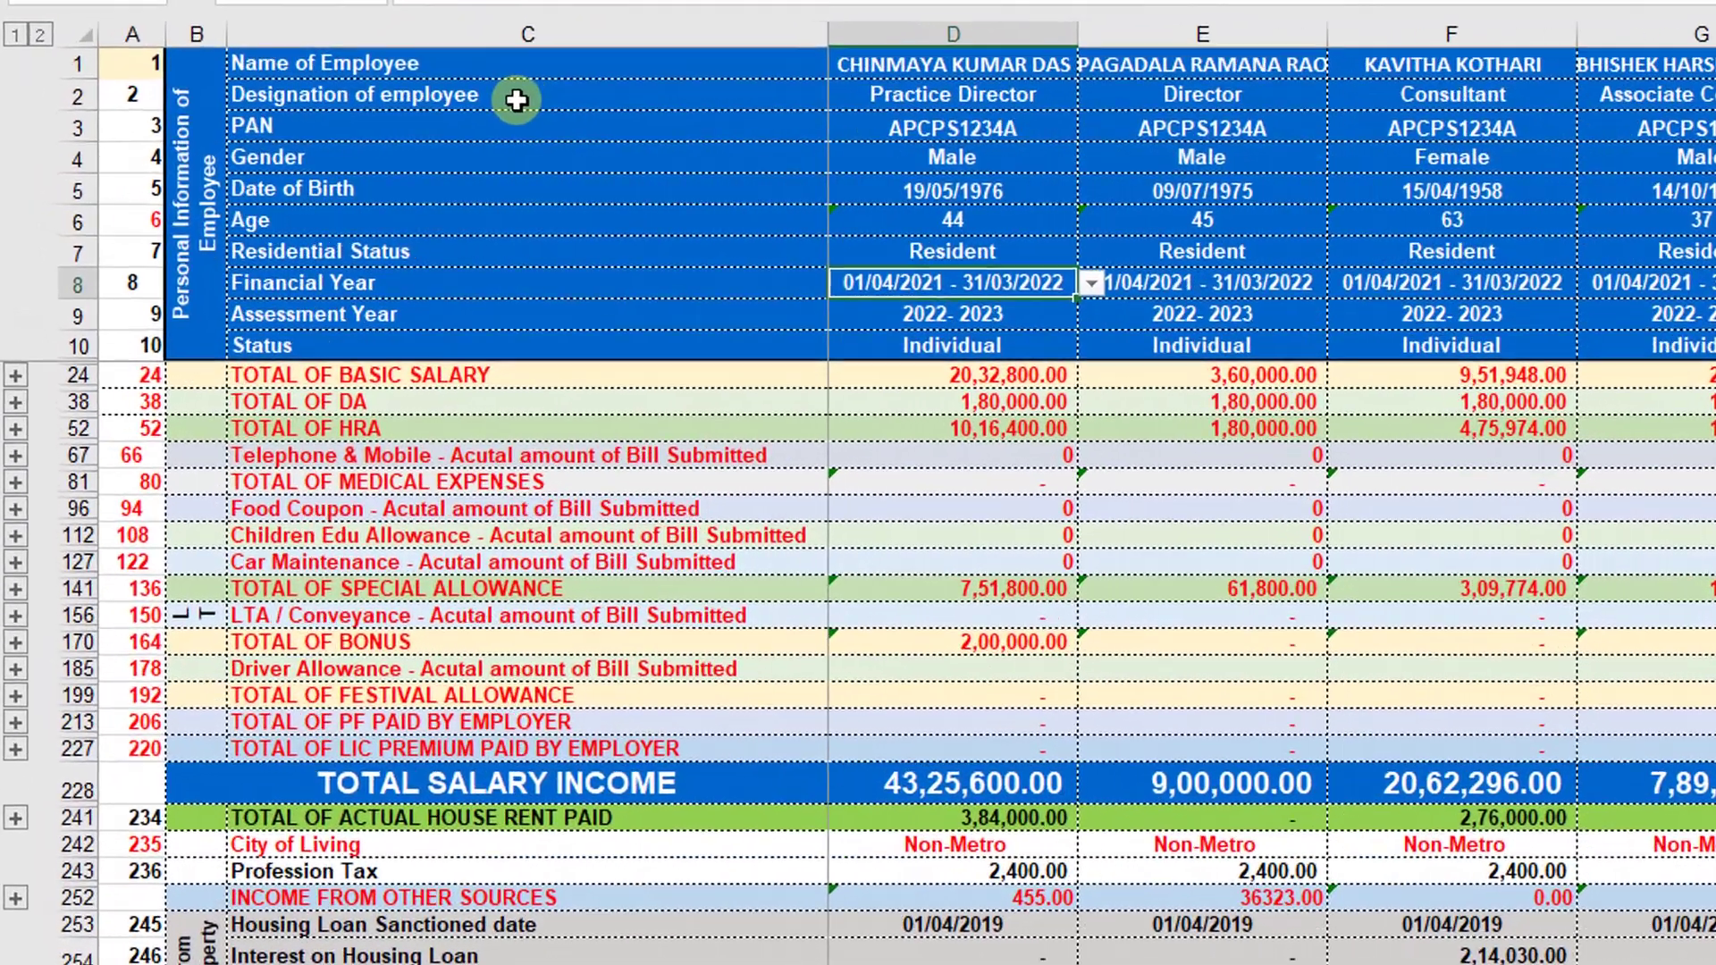
{"action": "key", "text": "alt+Down"}
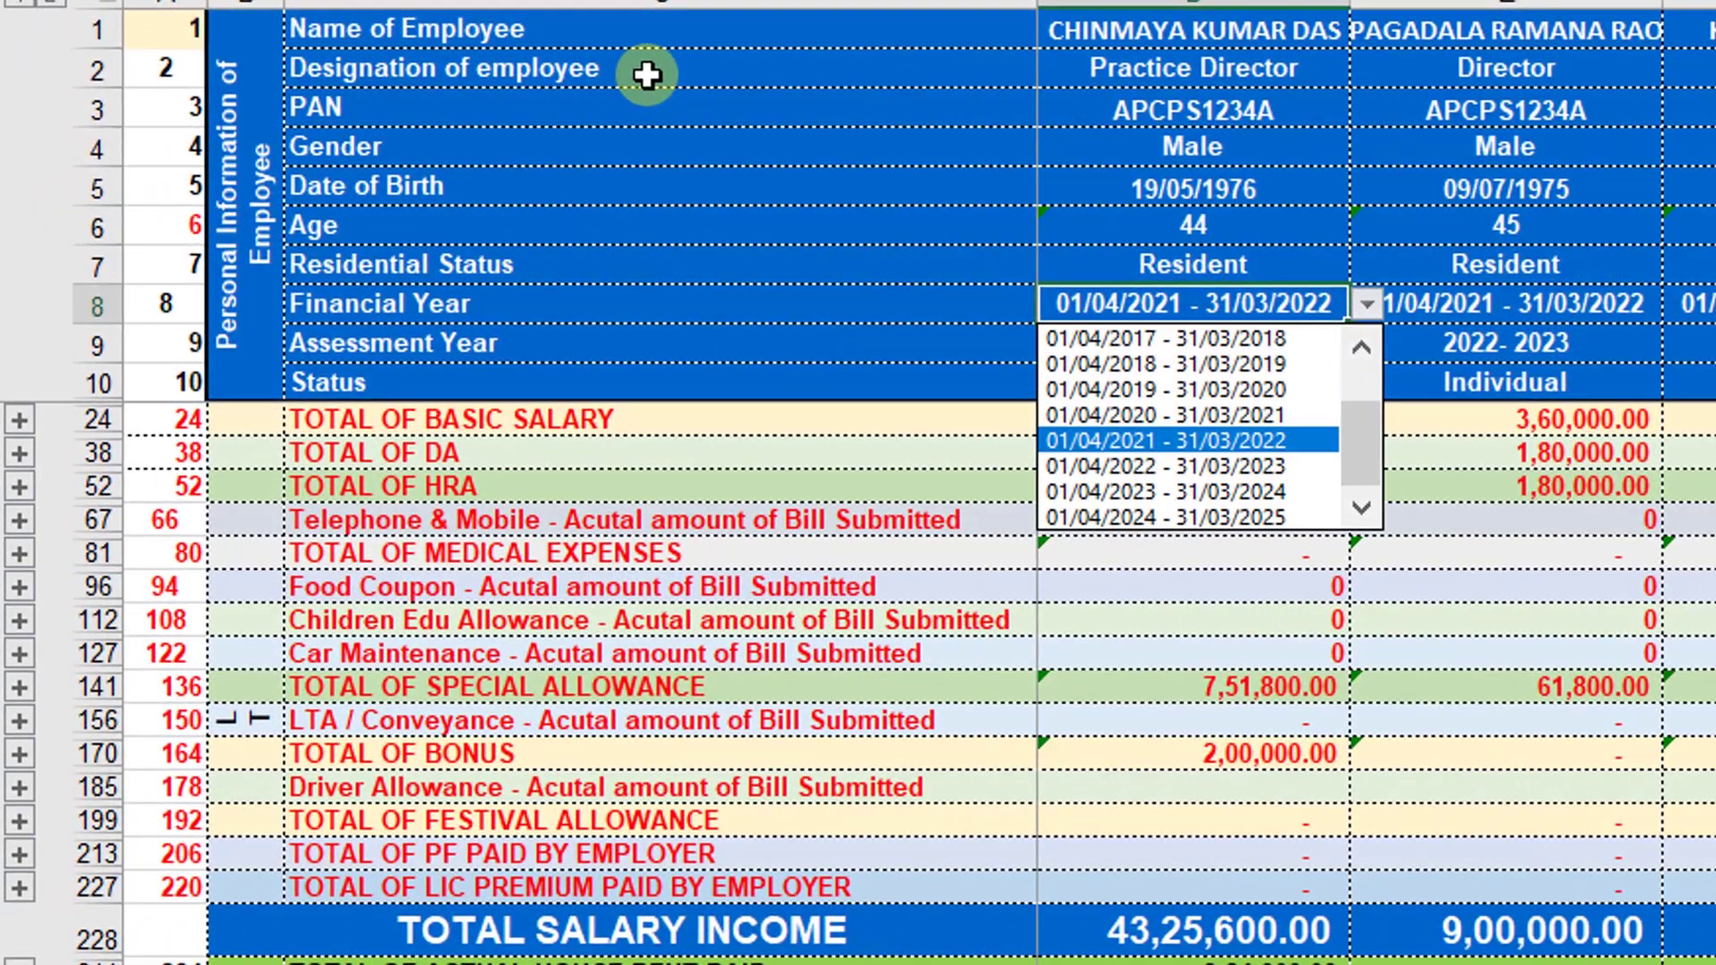
{"action": "key", "text": "Up"}
{"action": "key", "text": "Up"}
{"action": "key", "text": "Up"}
{"action": "key", "text": "Up"}
{"action": "key", "text": "Up"}
{"action": "key", "text": "Up"}
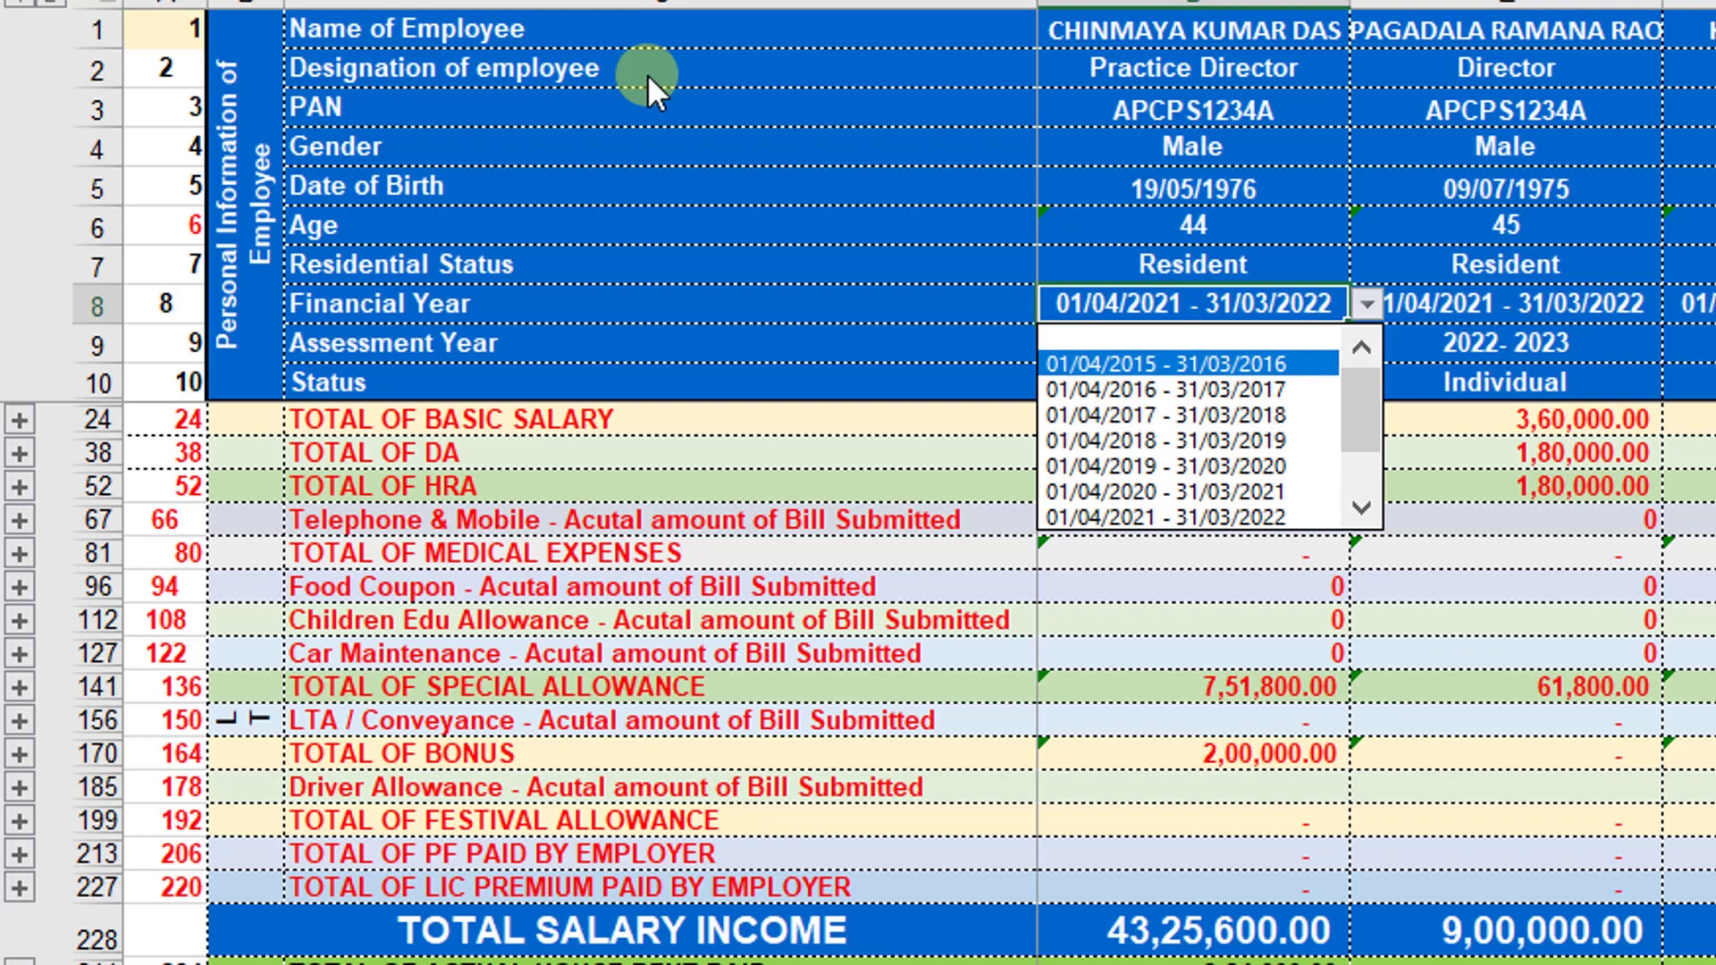
{"action": "key", "text": "Down"}
{"action": "key", "text": "Down"}
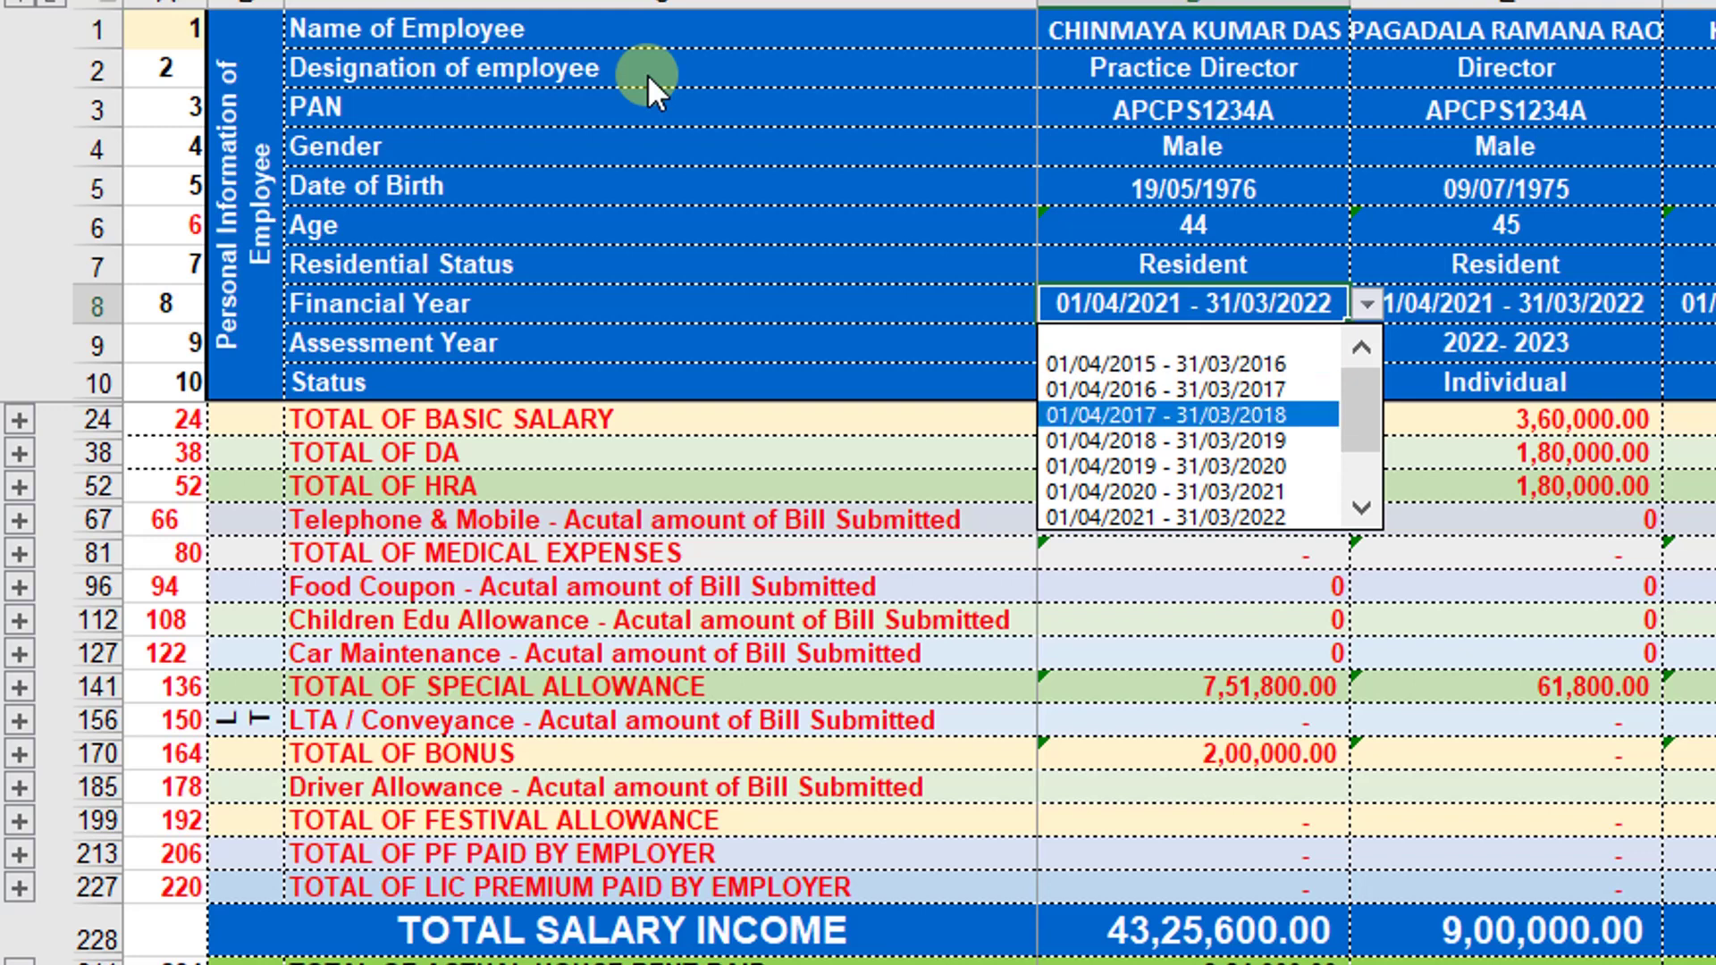
{"action": "key", "text": "Down"}
{"action": "key", "text": "Down"}
{"action": "key", "text": "Down"}
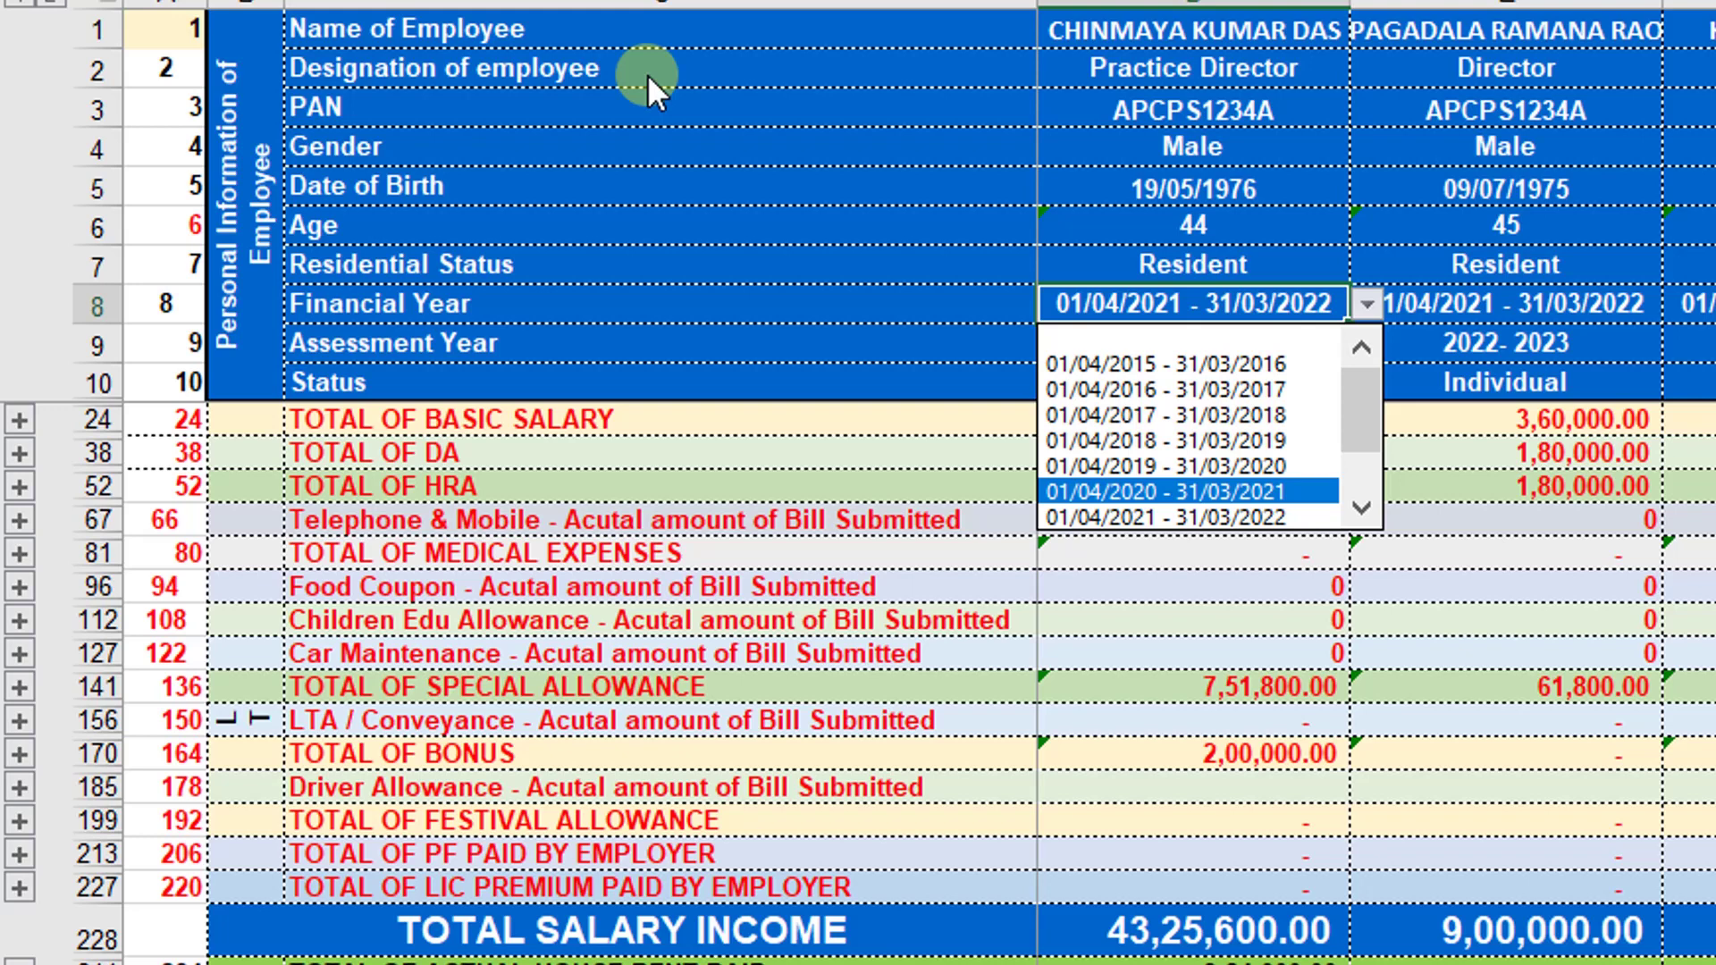
{"action": "key", "text": "Down"}
{"action": "key", "text": "Down"}
{"action": "key", "text": "Up"}
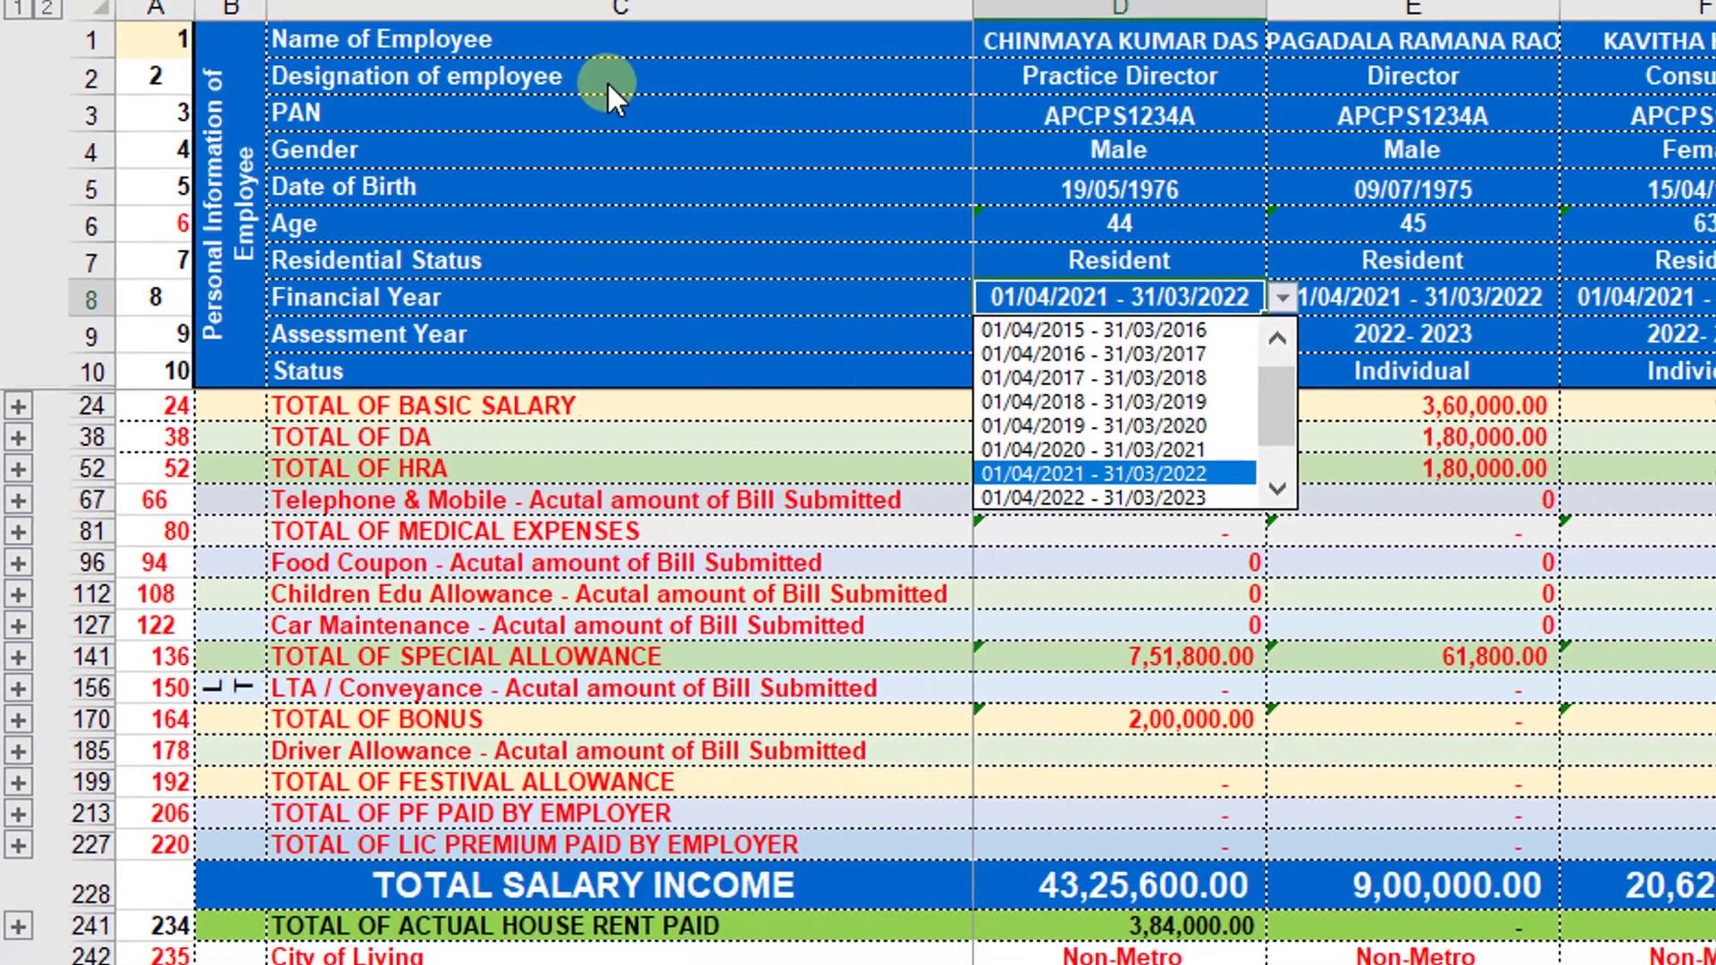
{"action": "key", "text": "Return"}
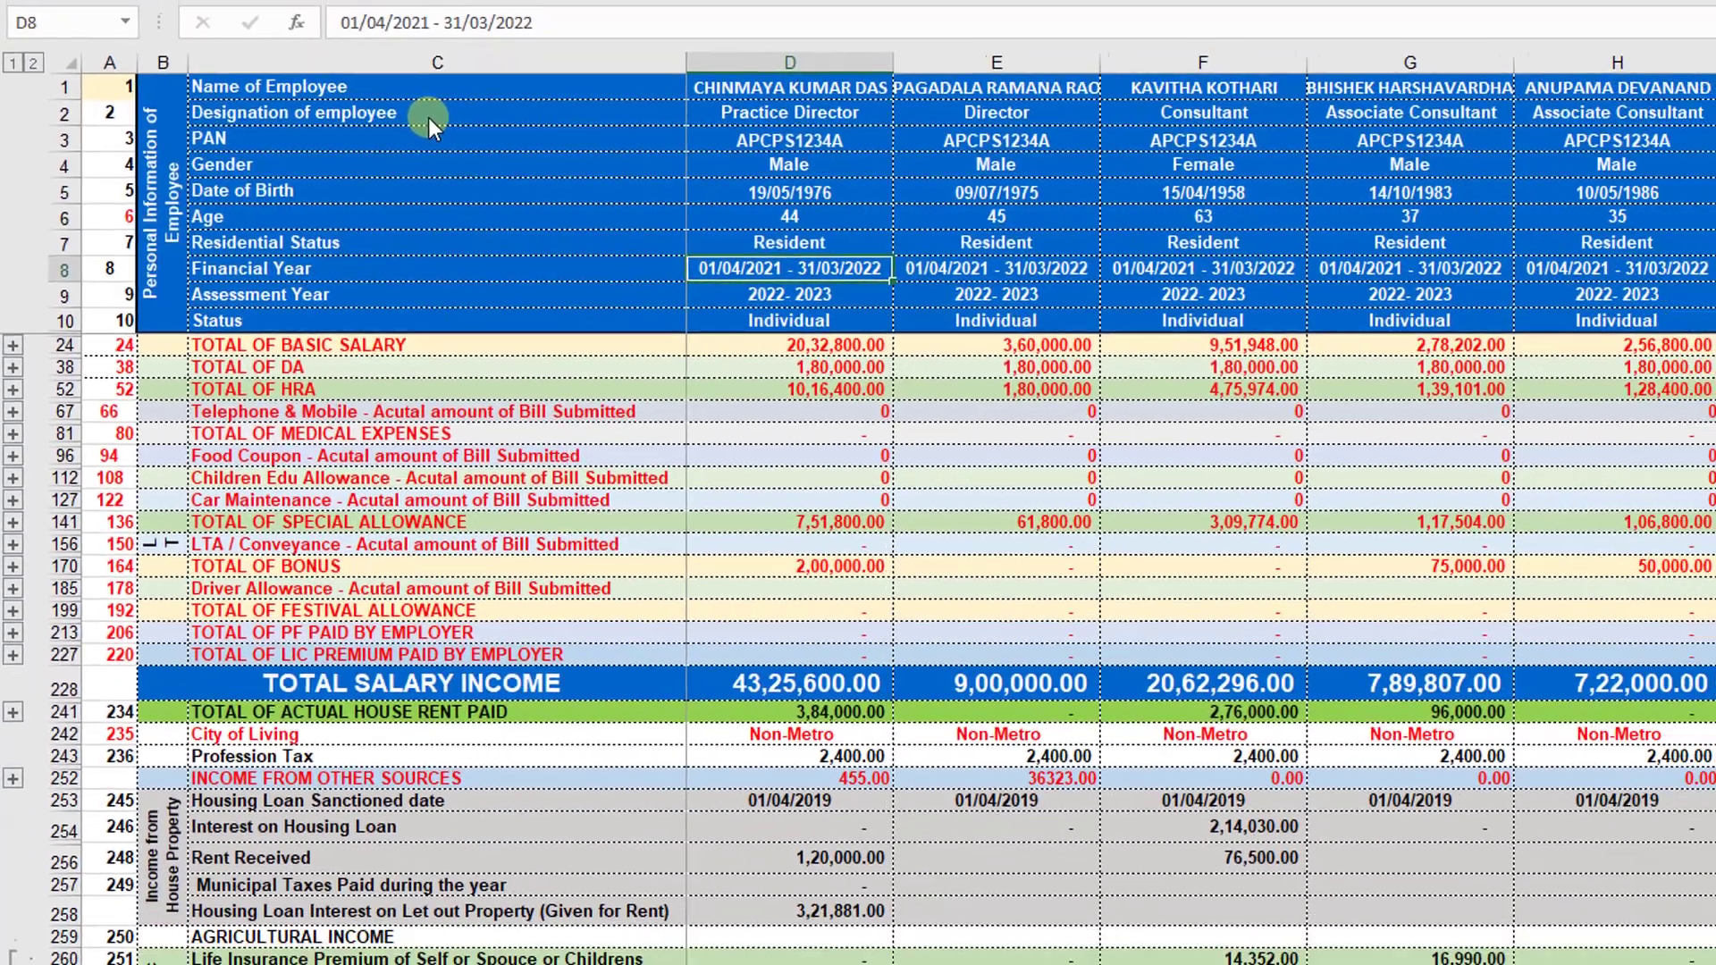
- Review the assessment year and status fields, and the salary heads from basic salary to LIC premium paid by employer
{"action": "key", "text": "Down"}
{"action": "key", "text": "Down"}
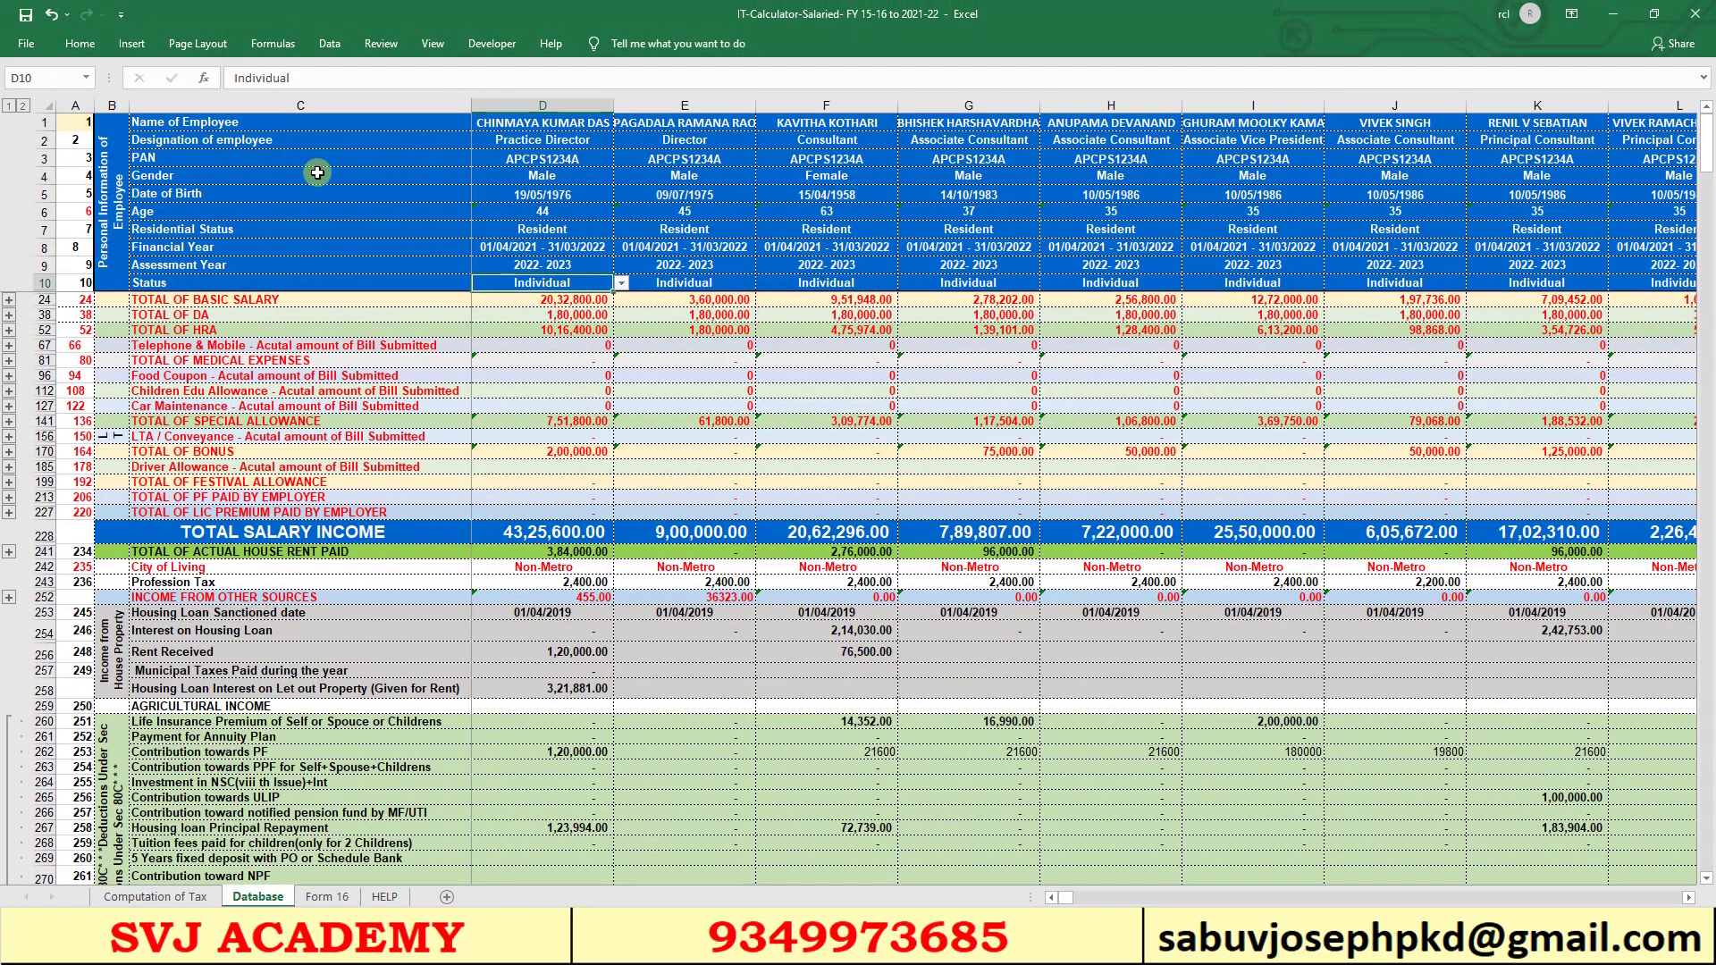
{"action": "left_click", "coordinate": [299, 303]}
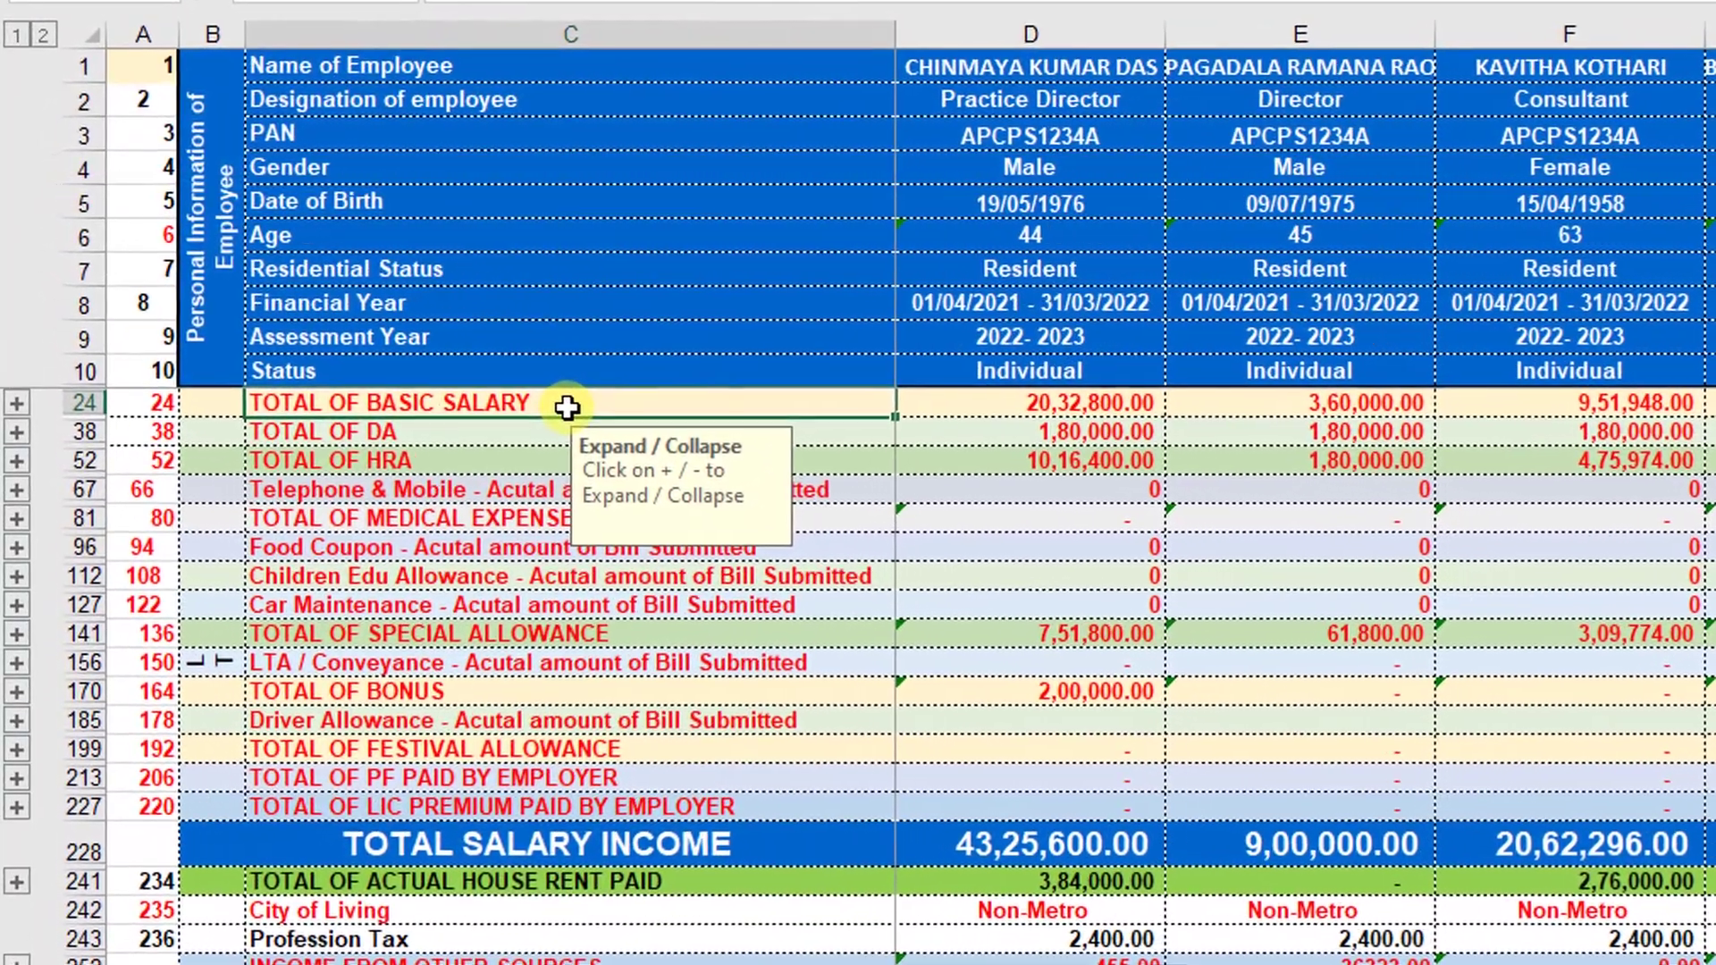
{"action": "key", "text": "Down"}
{"action": "key", "text": "Down"}
{"action": "key", "text": "Down"}
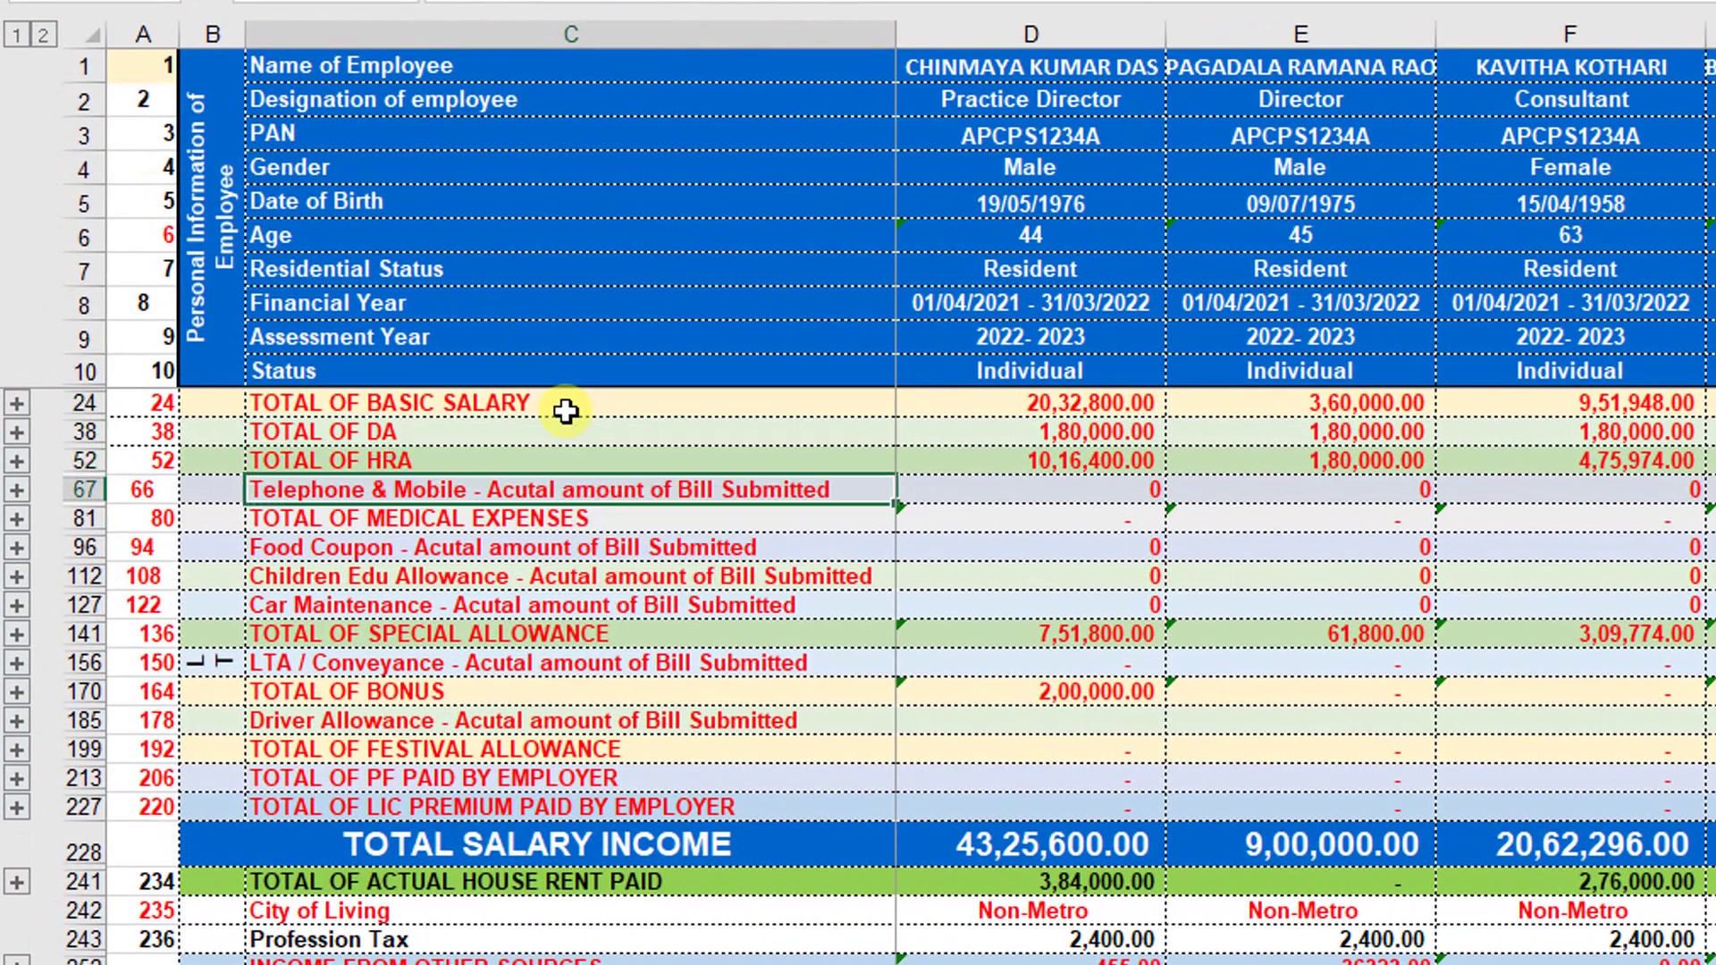
{"action": "key", "text": "Down"}
{"action": "key", "text": "Down"}
{"action": "key", "text": "Down"}
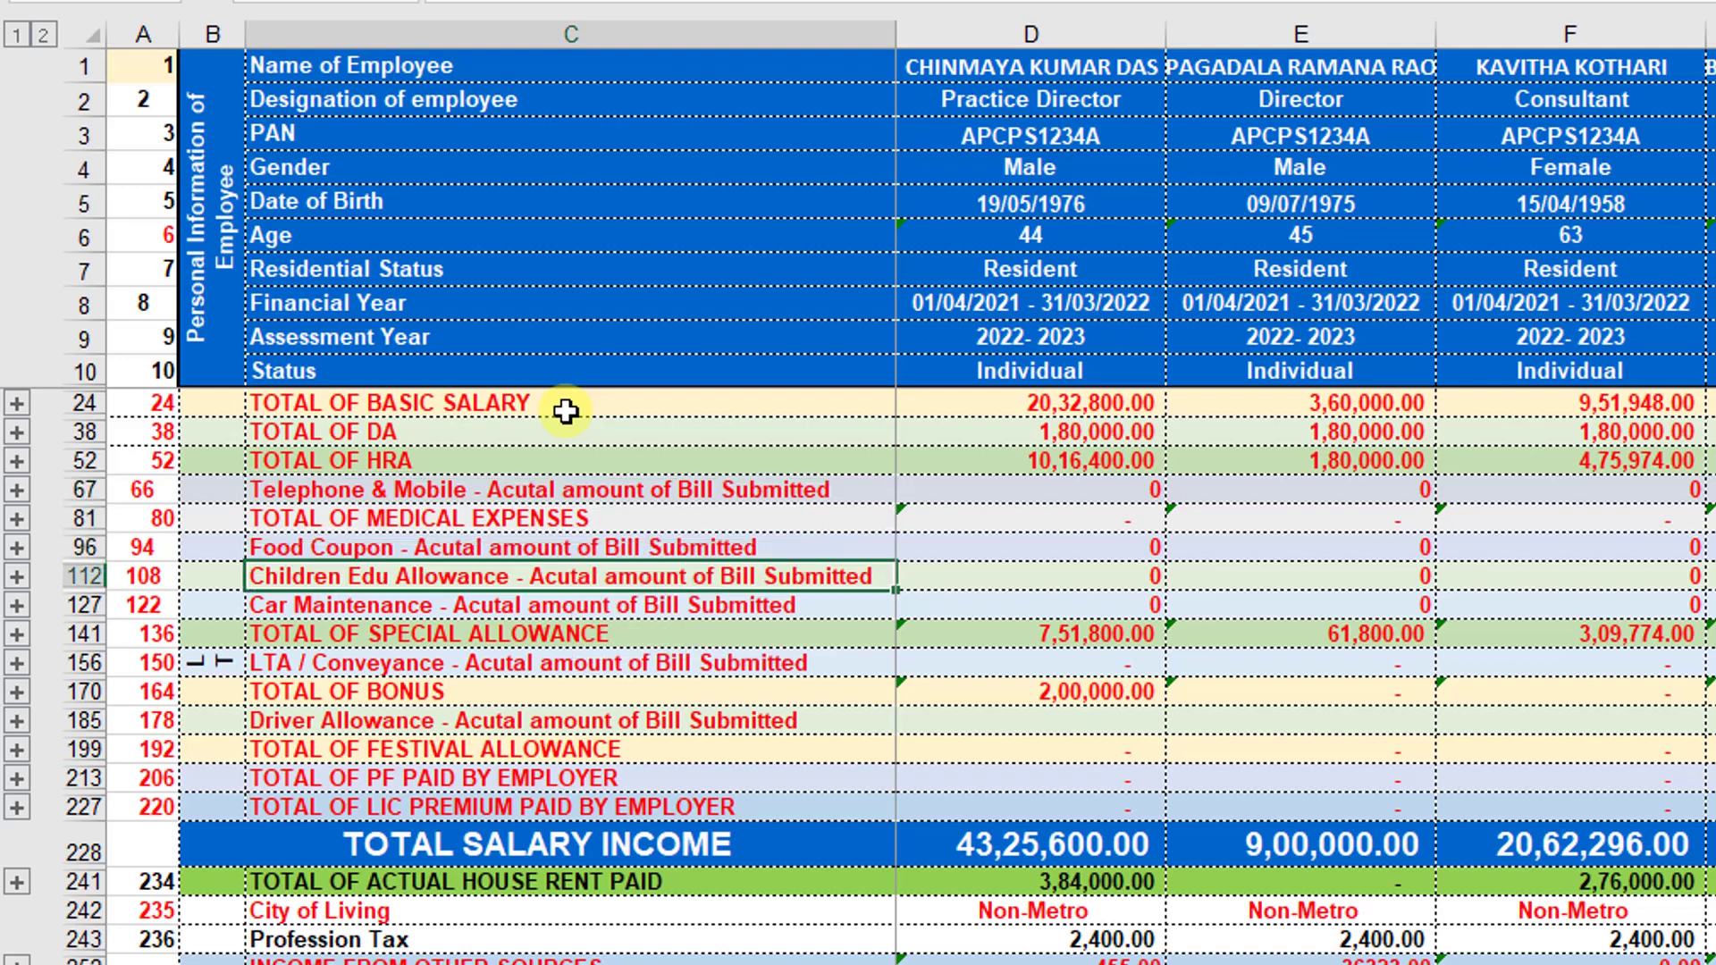
{"action": "key", "text": "Down"}
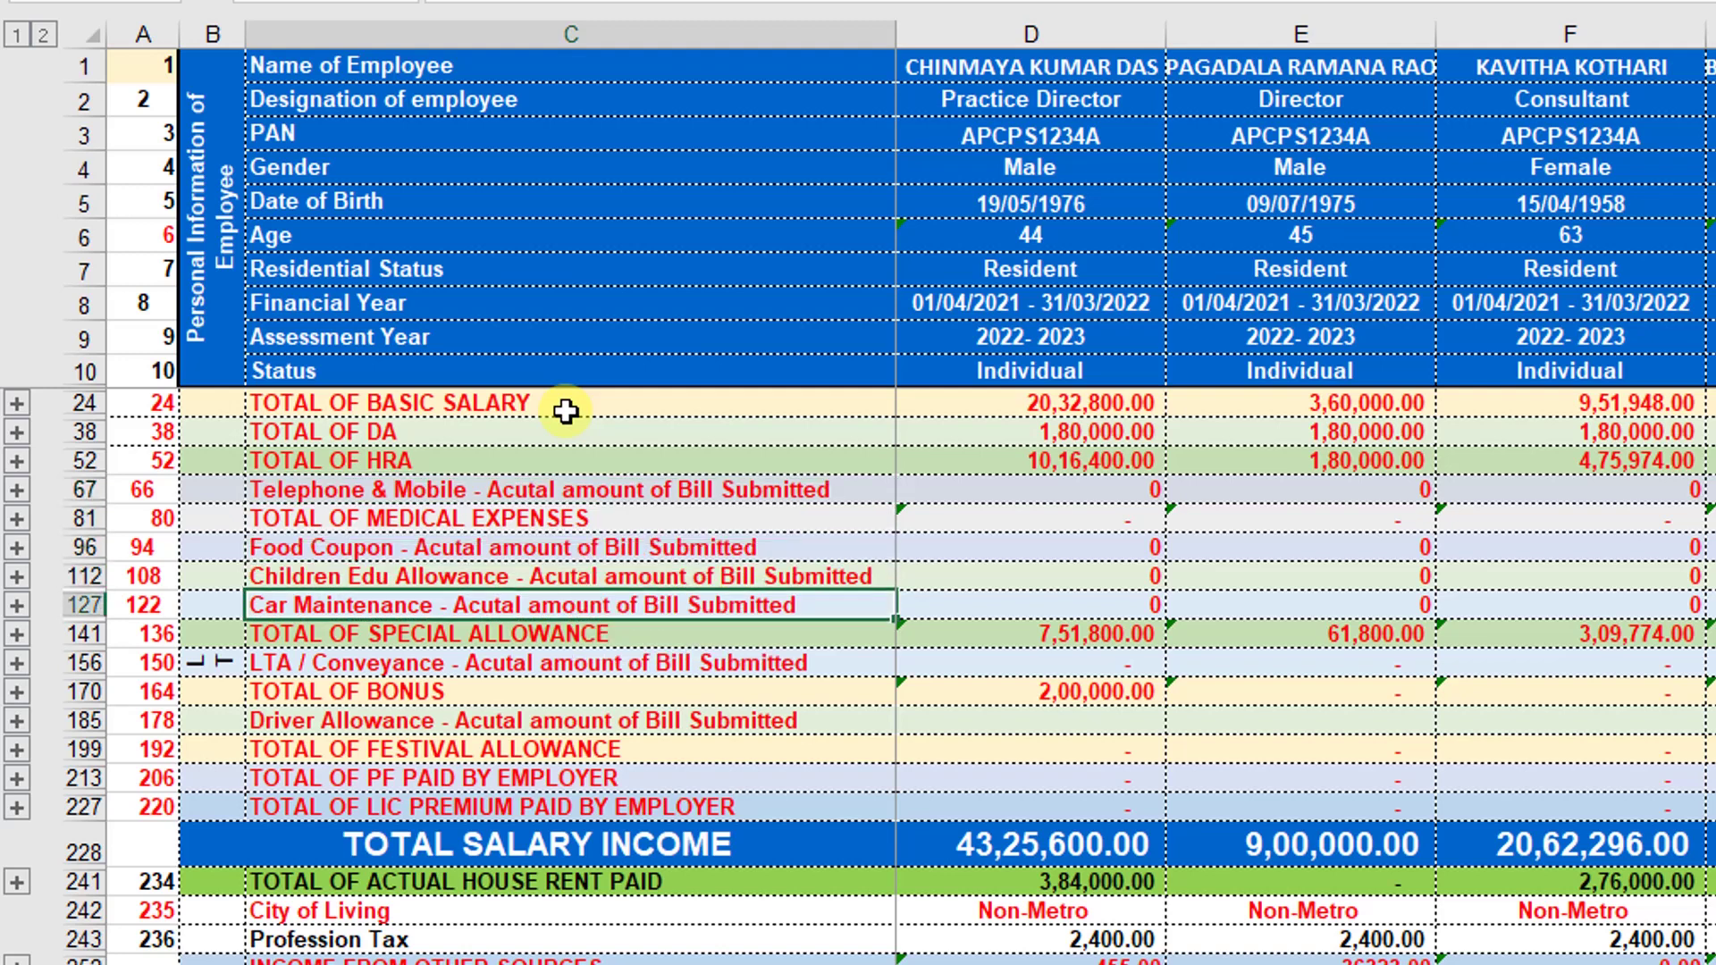
{"action": "key", "text": "Down"}
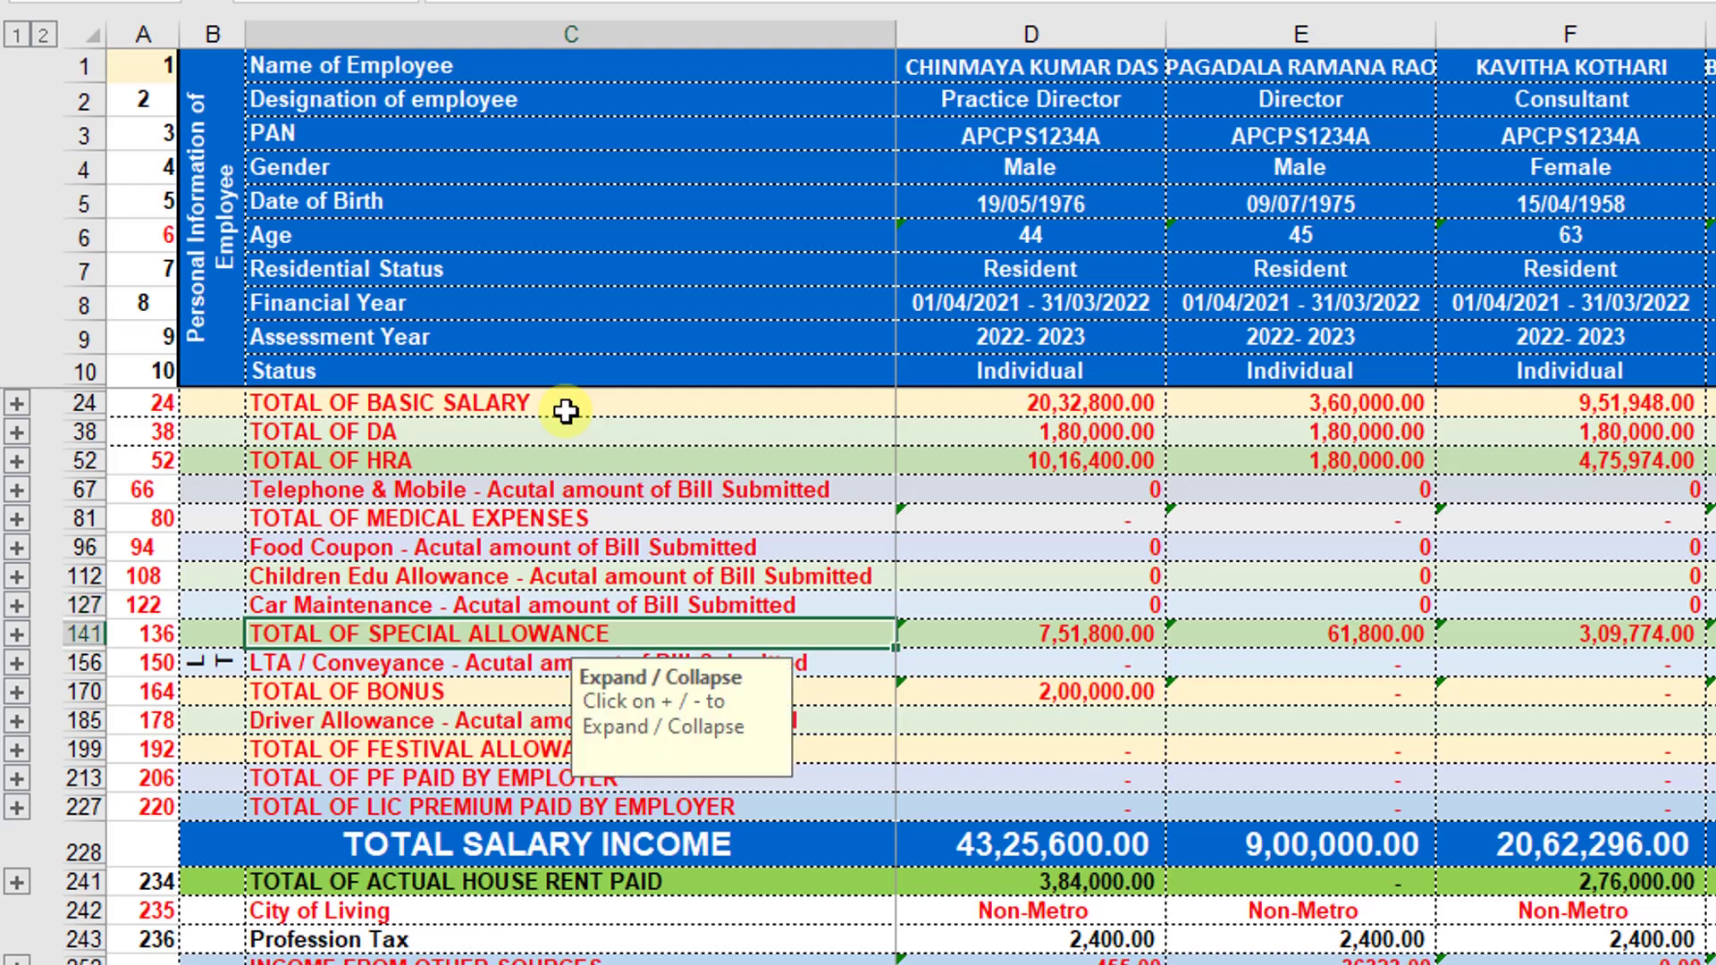
{"action": "key", "text": "Down"}
{"action": "key", "text": "Down"}
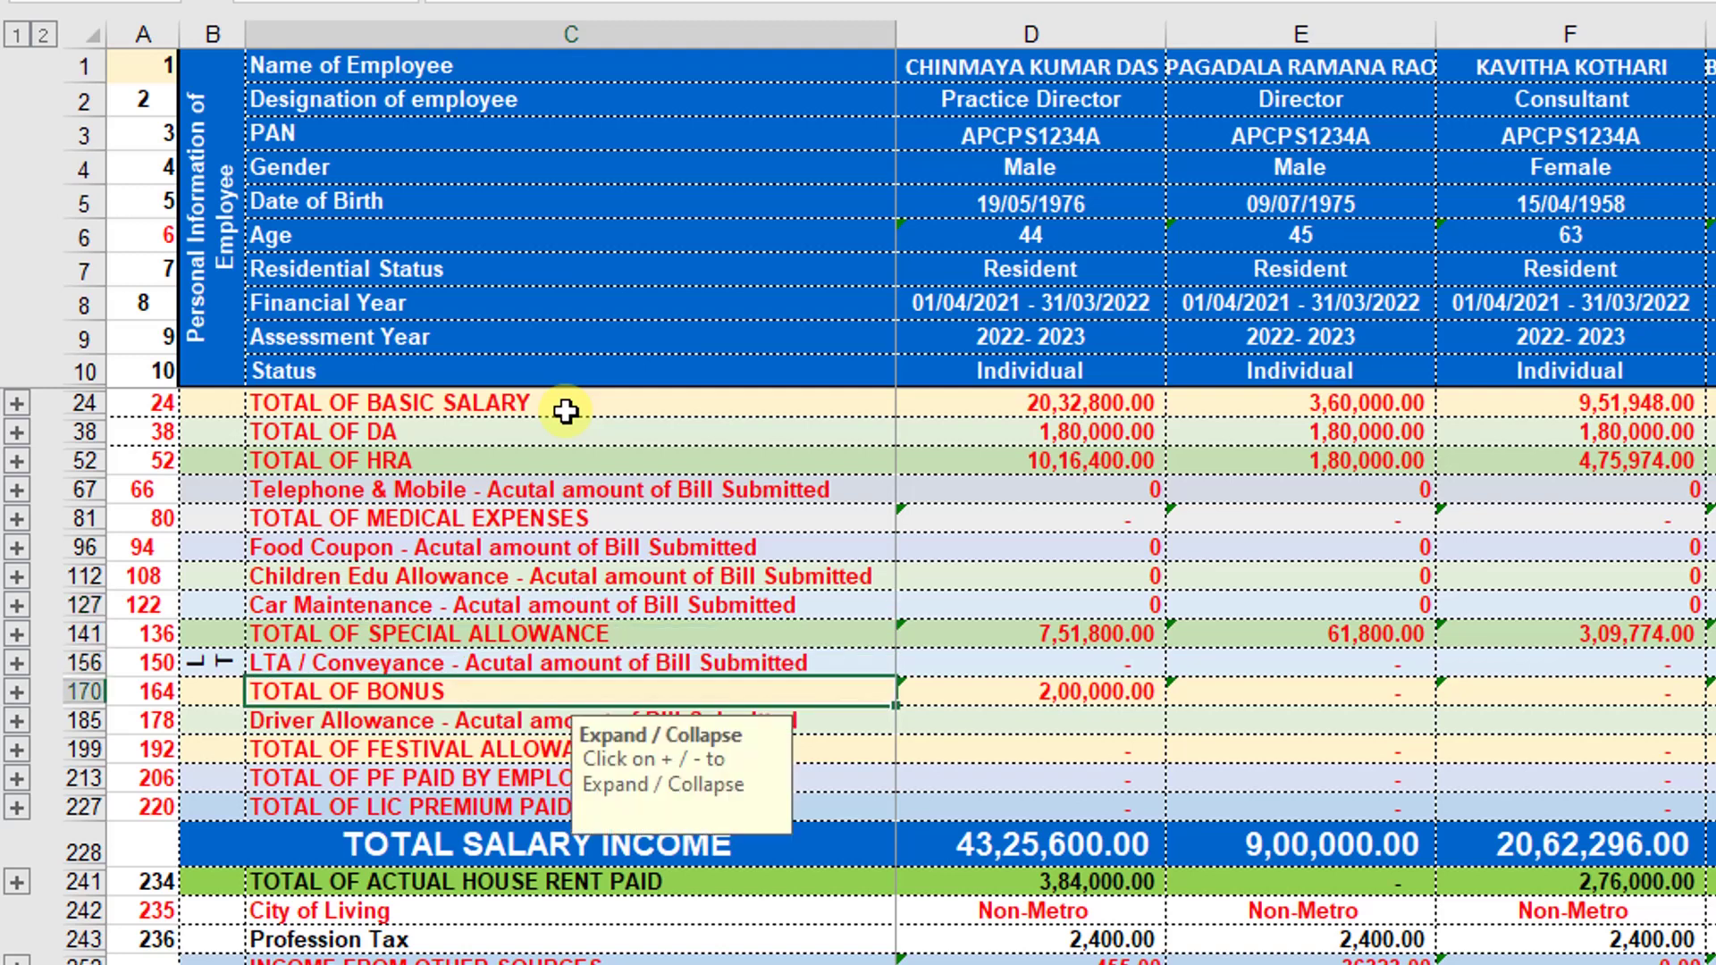
{"action": "key", "text": "Down"}
{"action": "key", "text": "Down"}
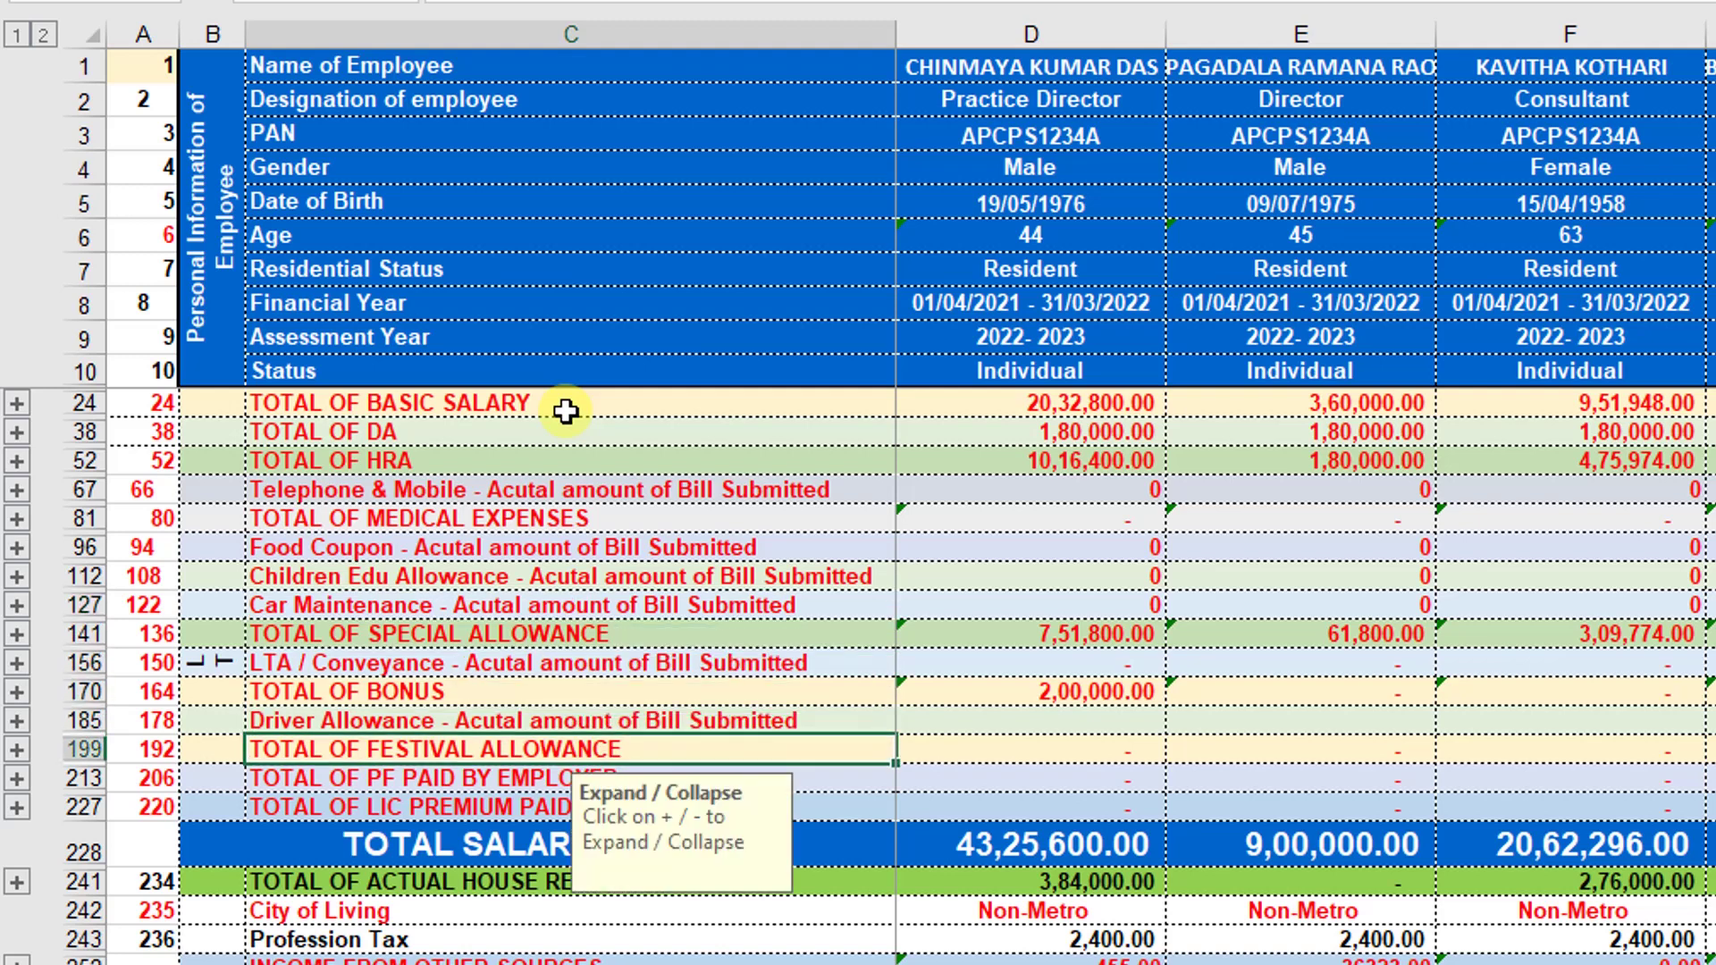
{"action": "key", "text": "Down"}
{"action": "key", "text": "Down"}
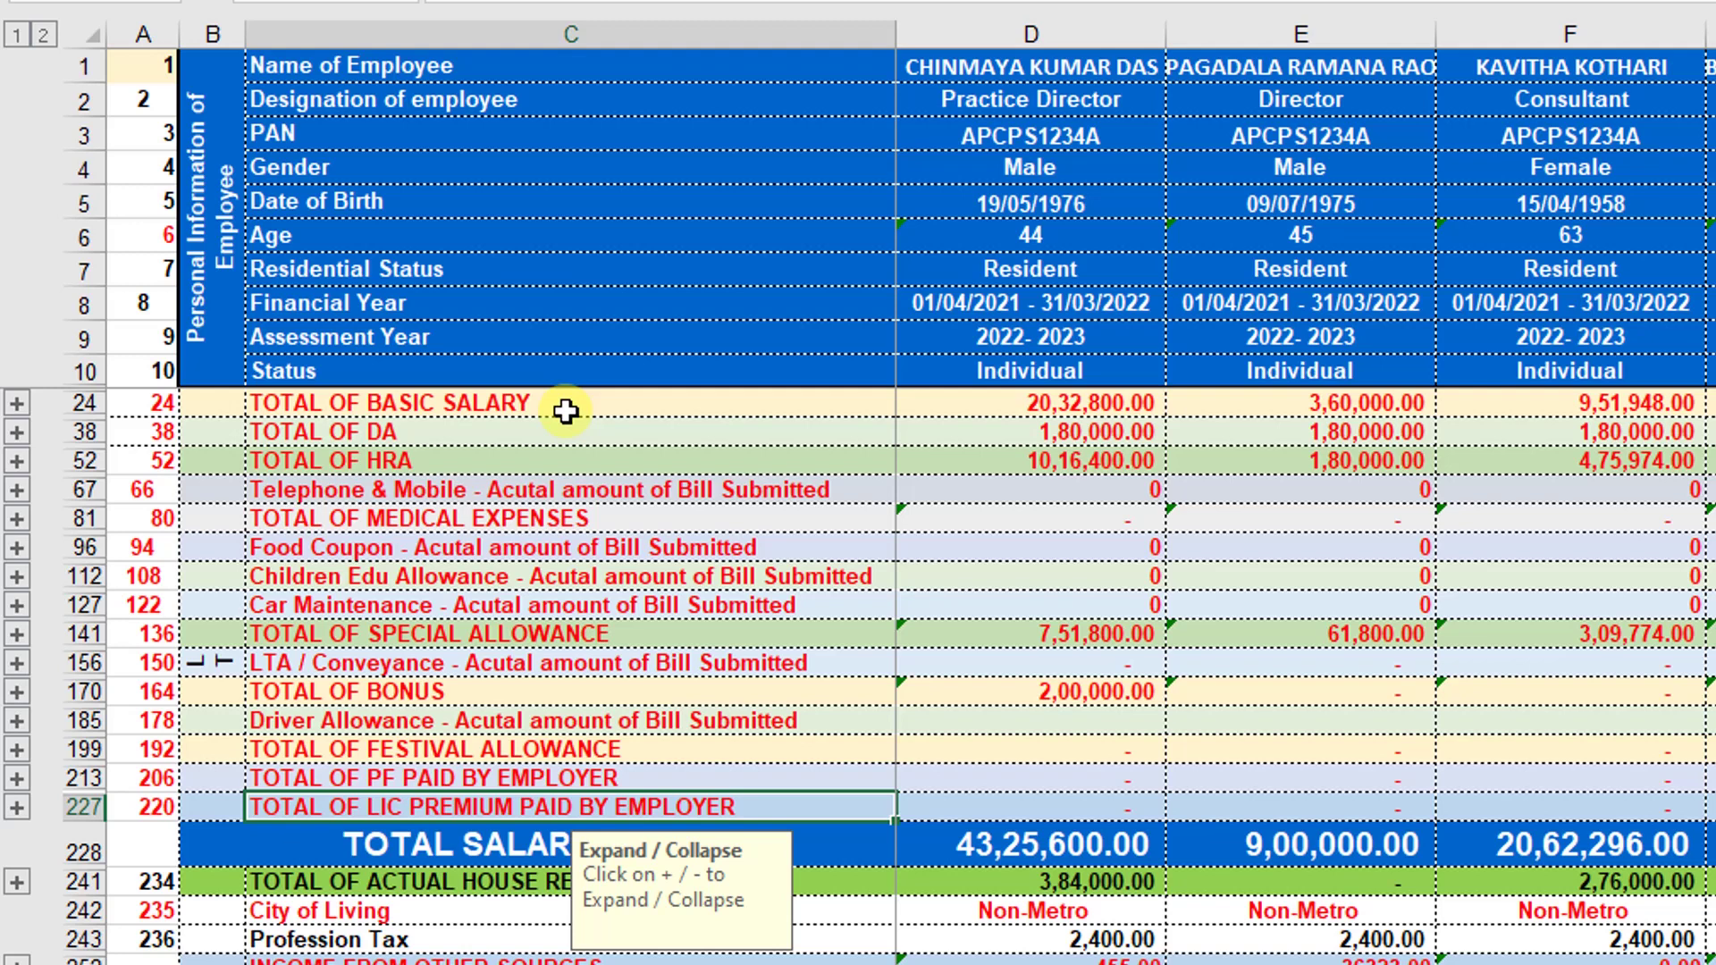
- Expand the Total of Basic Salary group and examine its monthly rows from Apr-21 to Mar-22 and the first employee's April entry
{"action": "left_click", "coordinate": [566, 411]}
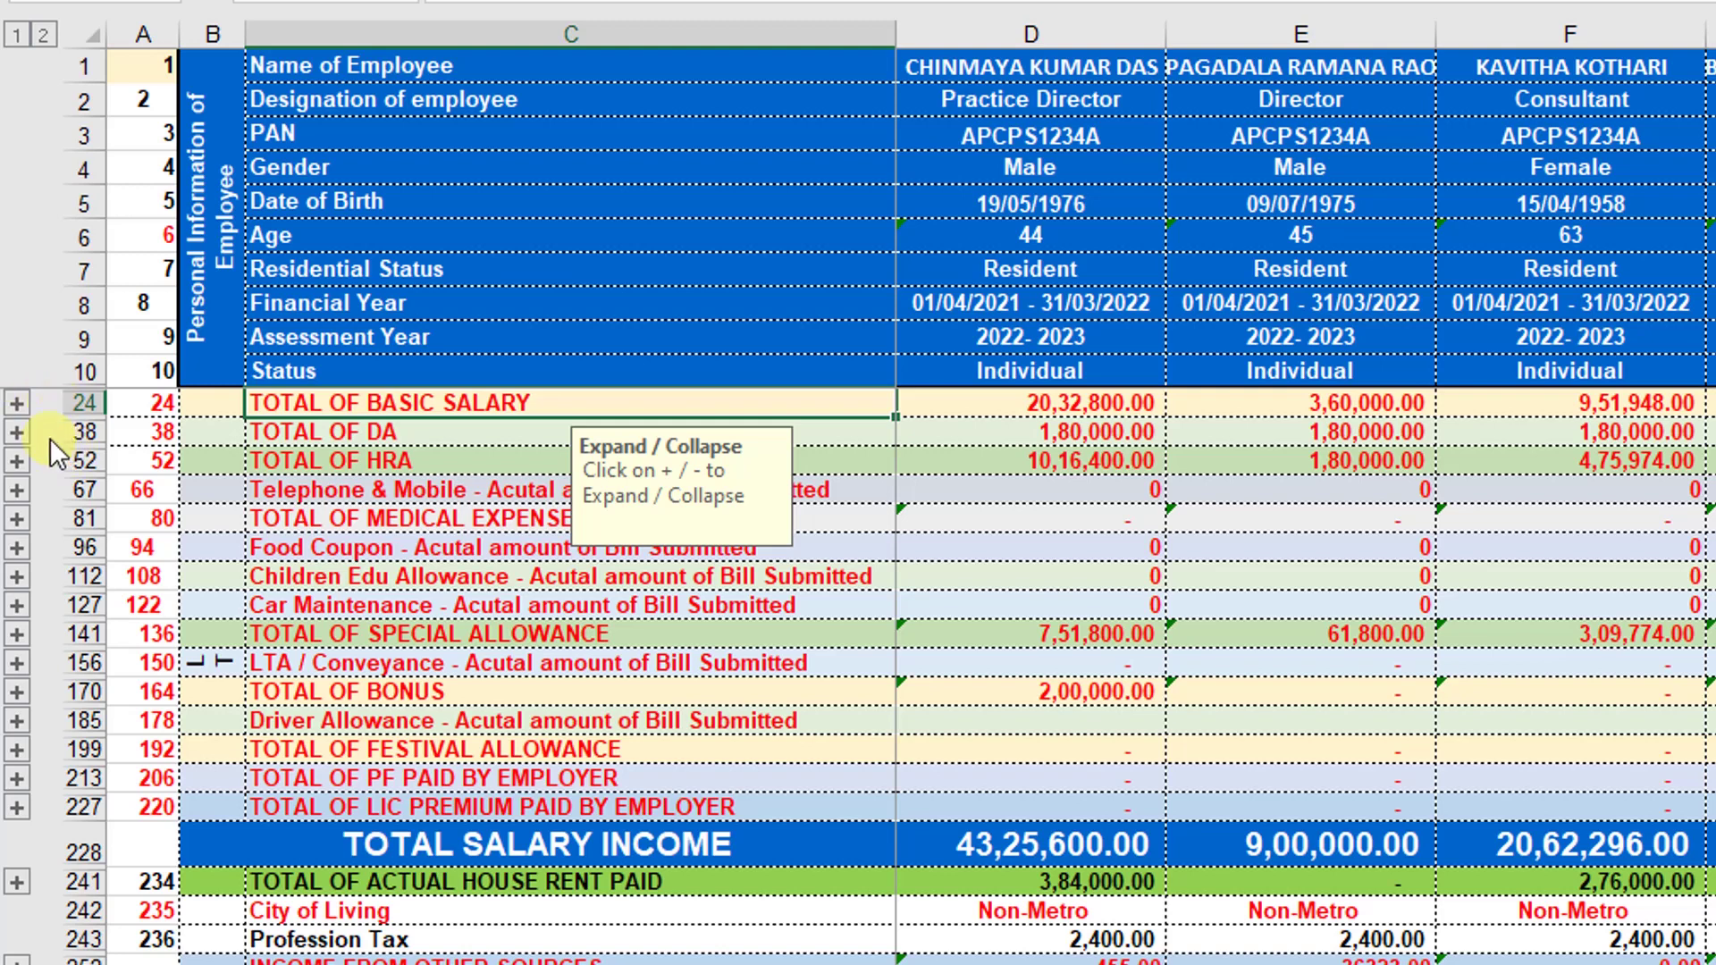
{"action": "left_click", "coordinate": [16, 404]}
{"action": "left_click", "coordinate": [357, 403]}
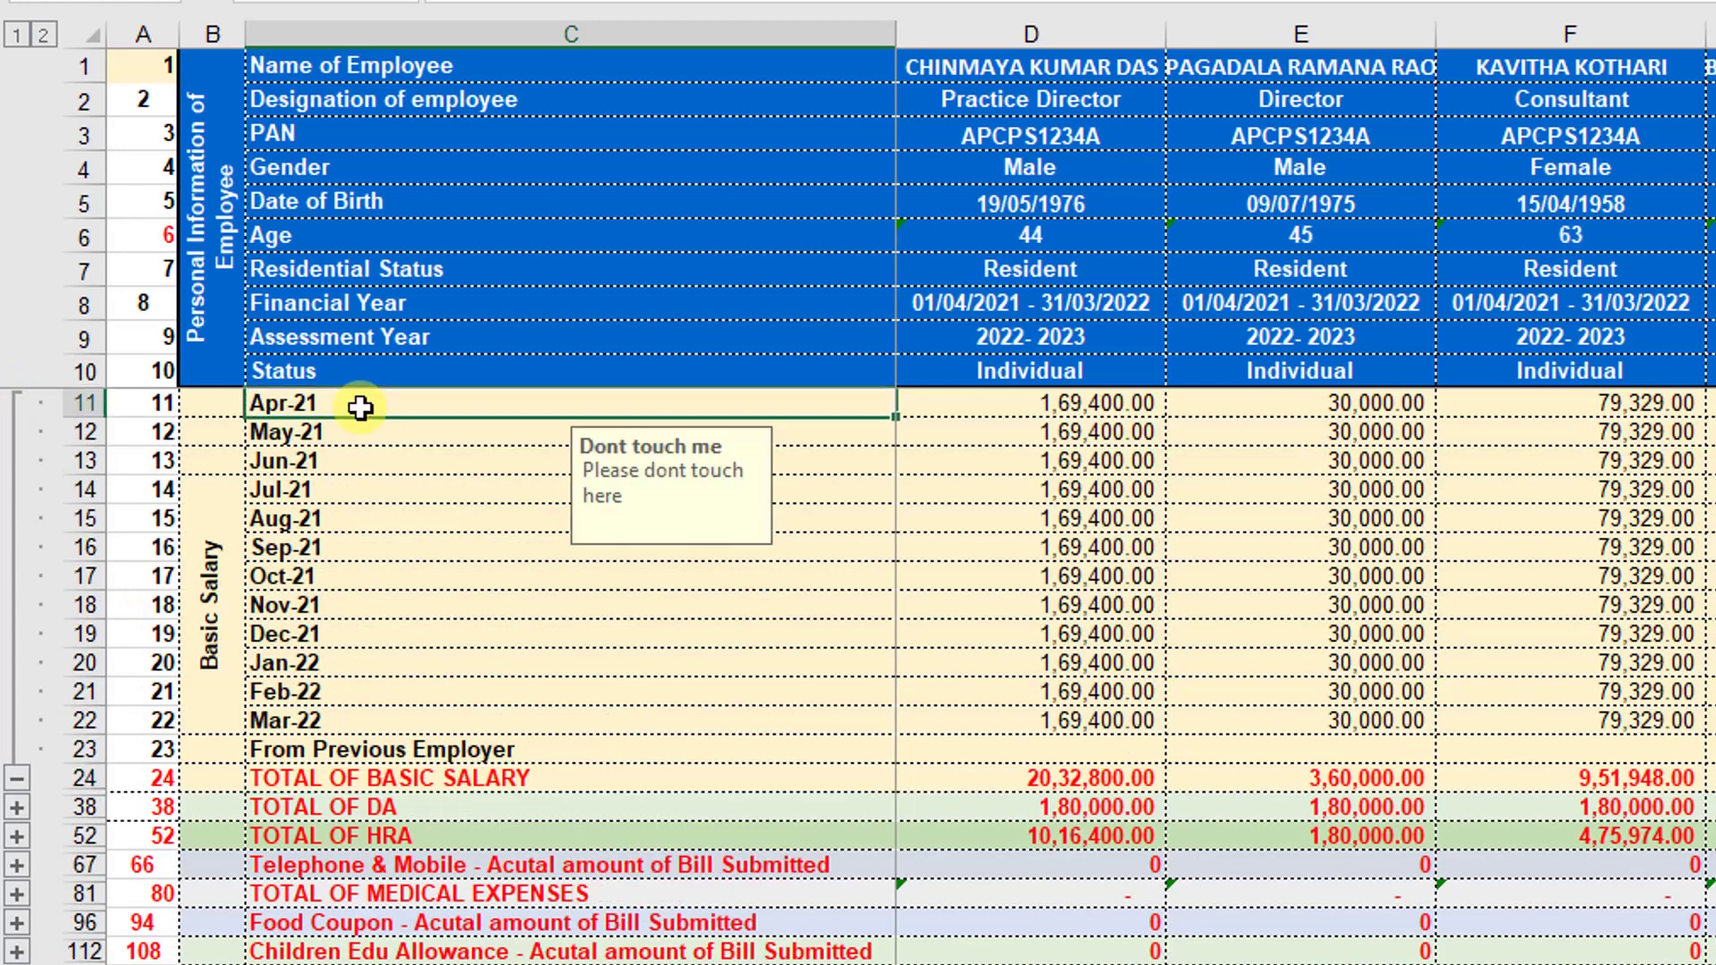
{"action": "left_click", "coordinate": [411, 720]}
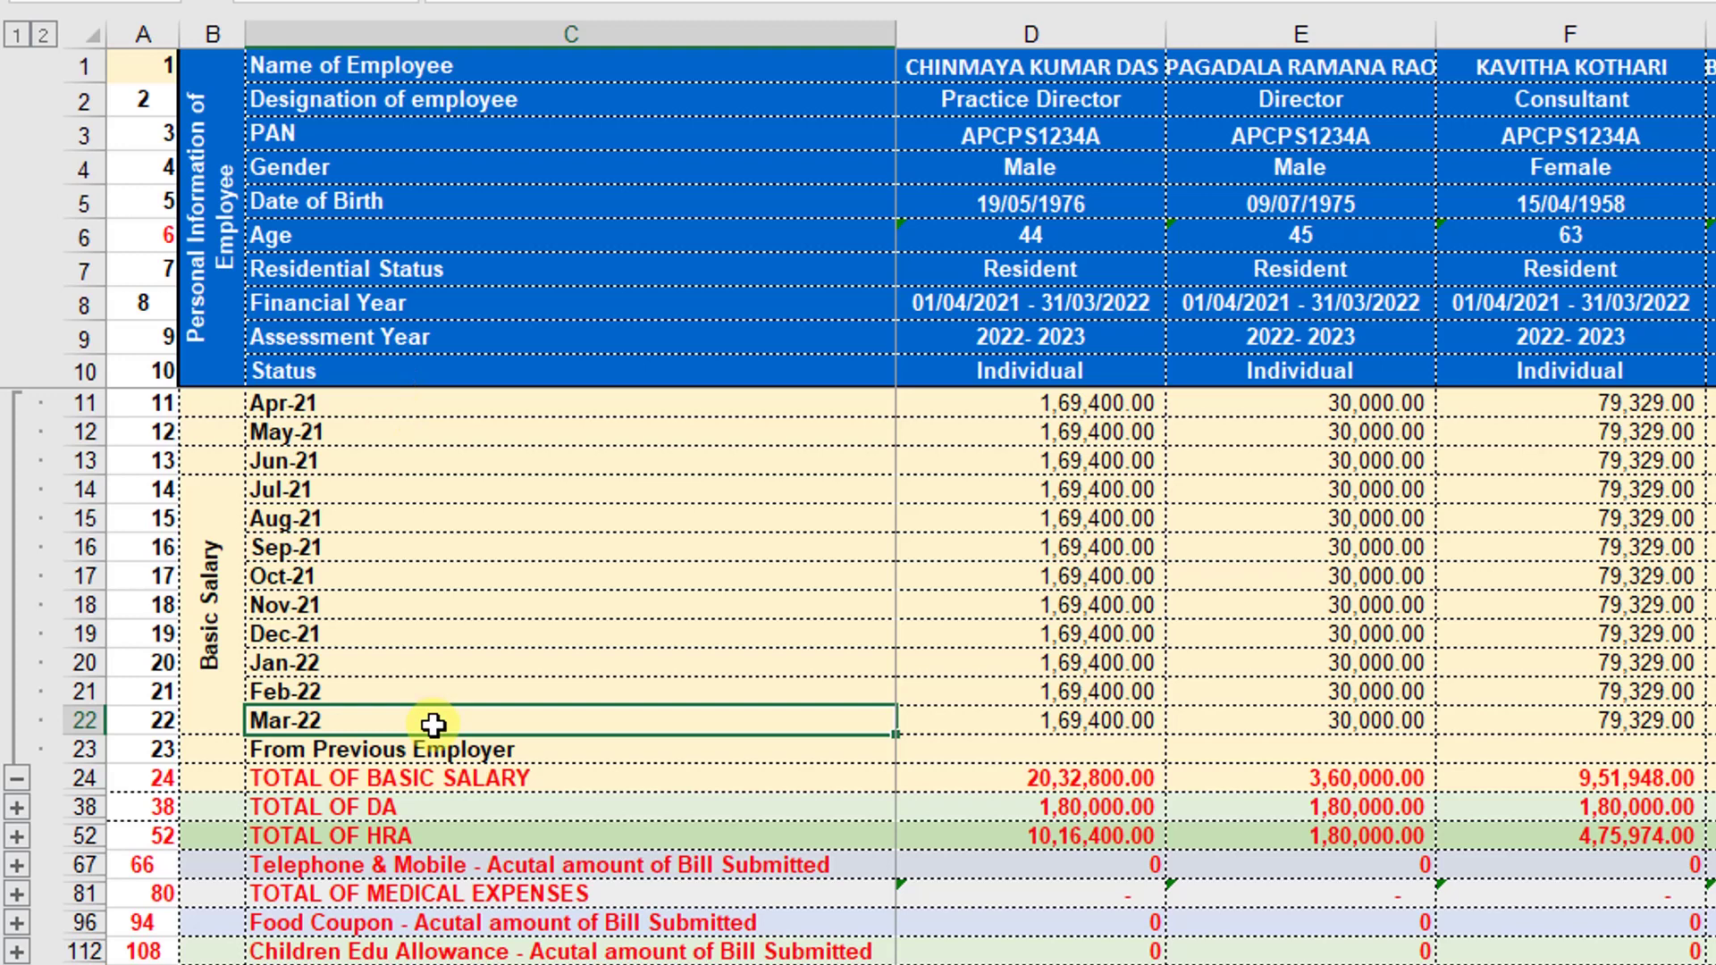
{"action": "left_click", "coordinate": [1046, 409]}
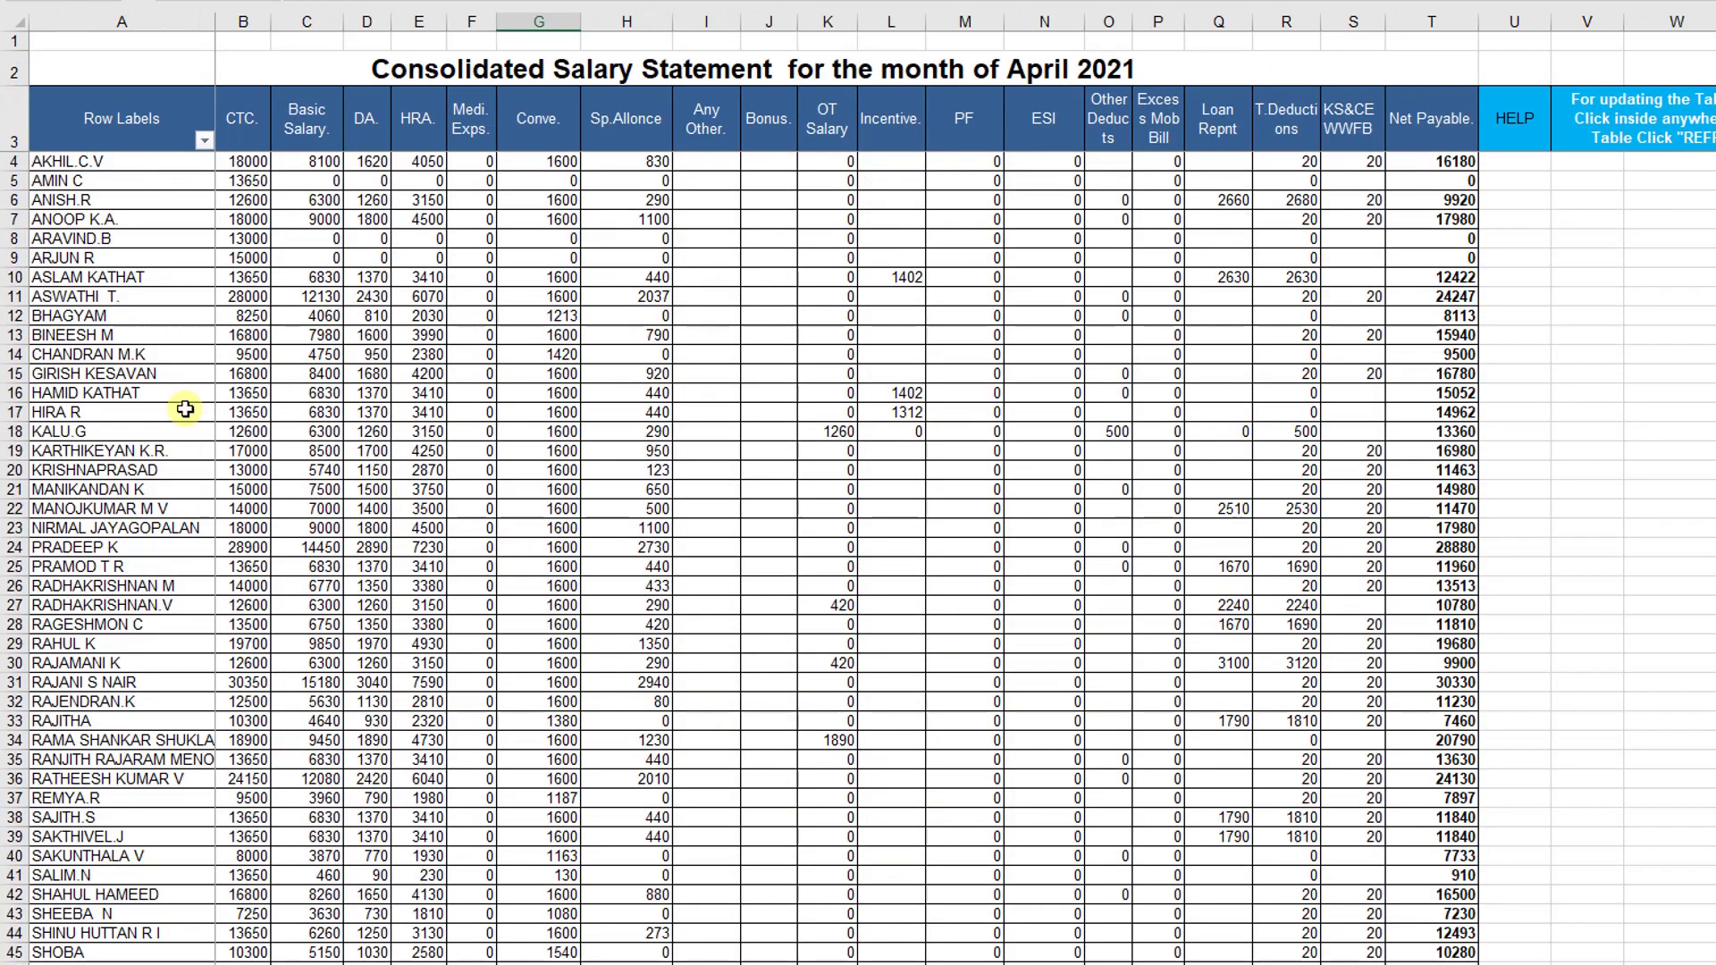
- Look through the consolidated salary statement for April 2021 from the first employees to those further down
{"action": "scroll", "coordinate": [691, 458], "scroll_direction": "down", "scroll_amount": 1}
{"action": "scroll", "coordinate": [691, 457], "scroll_direction": "down", "scroll_amount": 6}
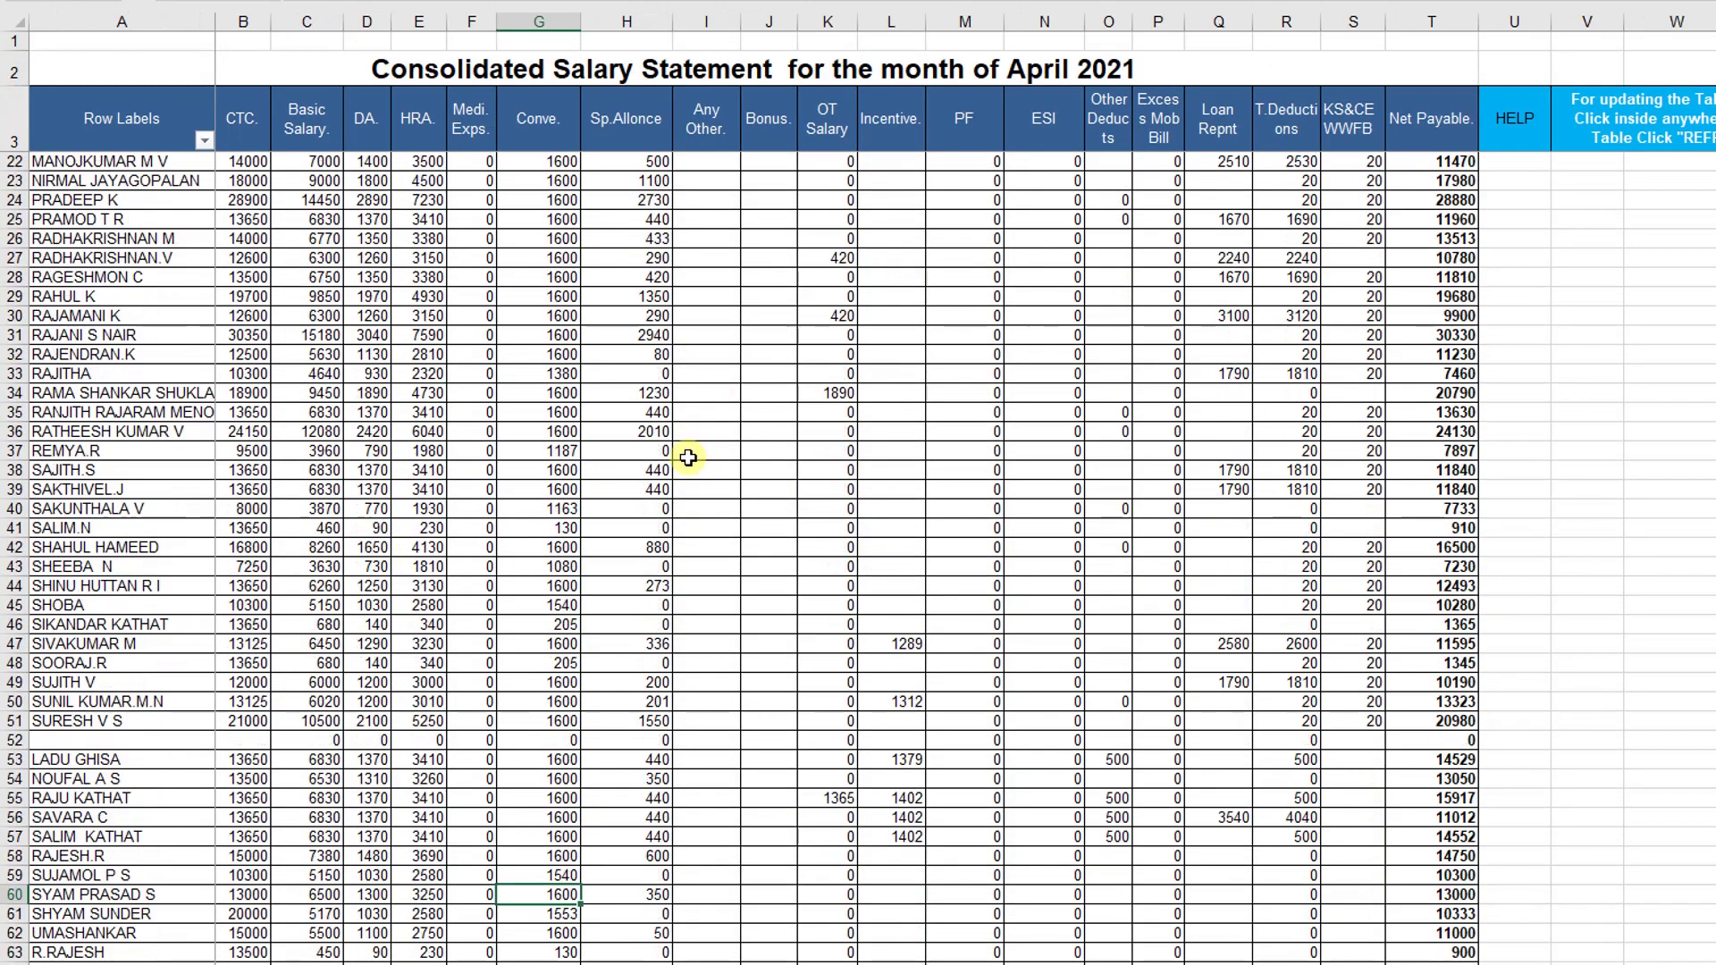
{"action": "scroll", "coordinate": [692, 457], "scroll_direction": "up", "scroll_amount": 6}
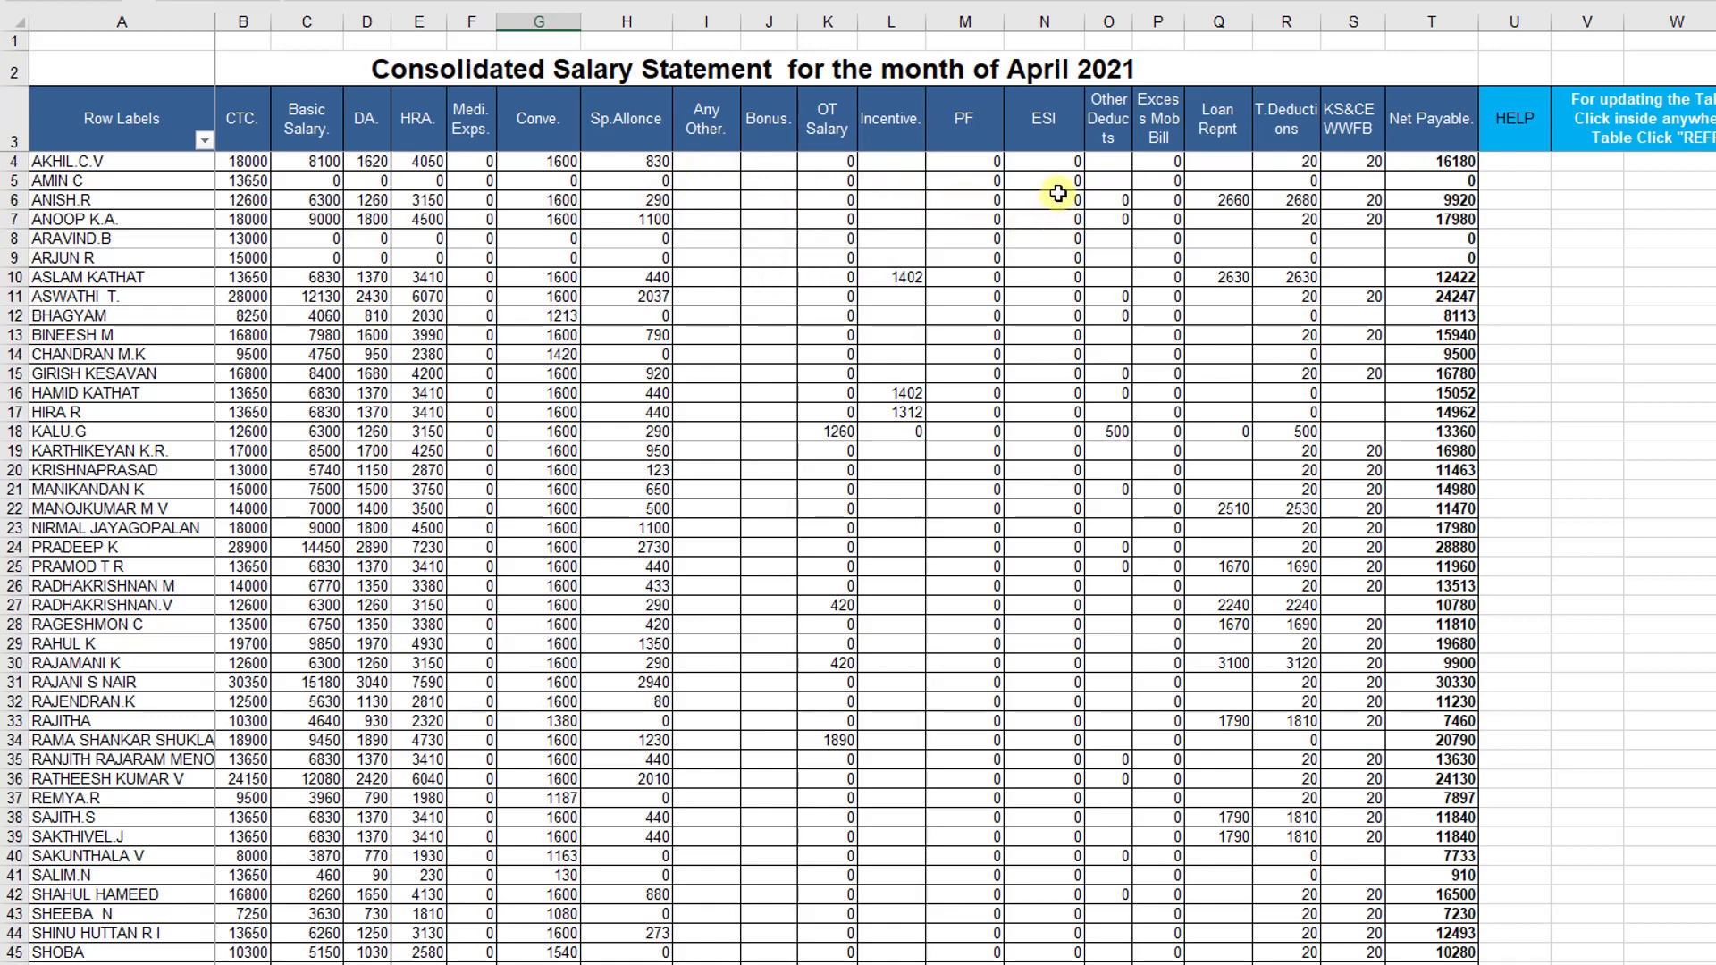
{"action": "scroll", "coordinate": [640, 483], "scroll_direction": "down", "scroll_amount": 10}
{"action": "scroll", "coordinate": [640, 482], "scroll_direction": "up", "scroll_amount": 10}
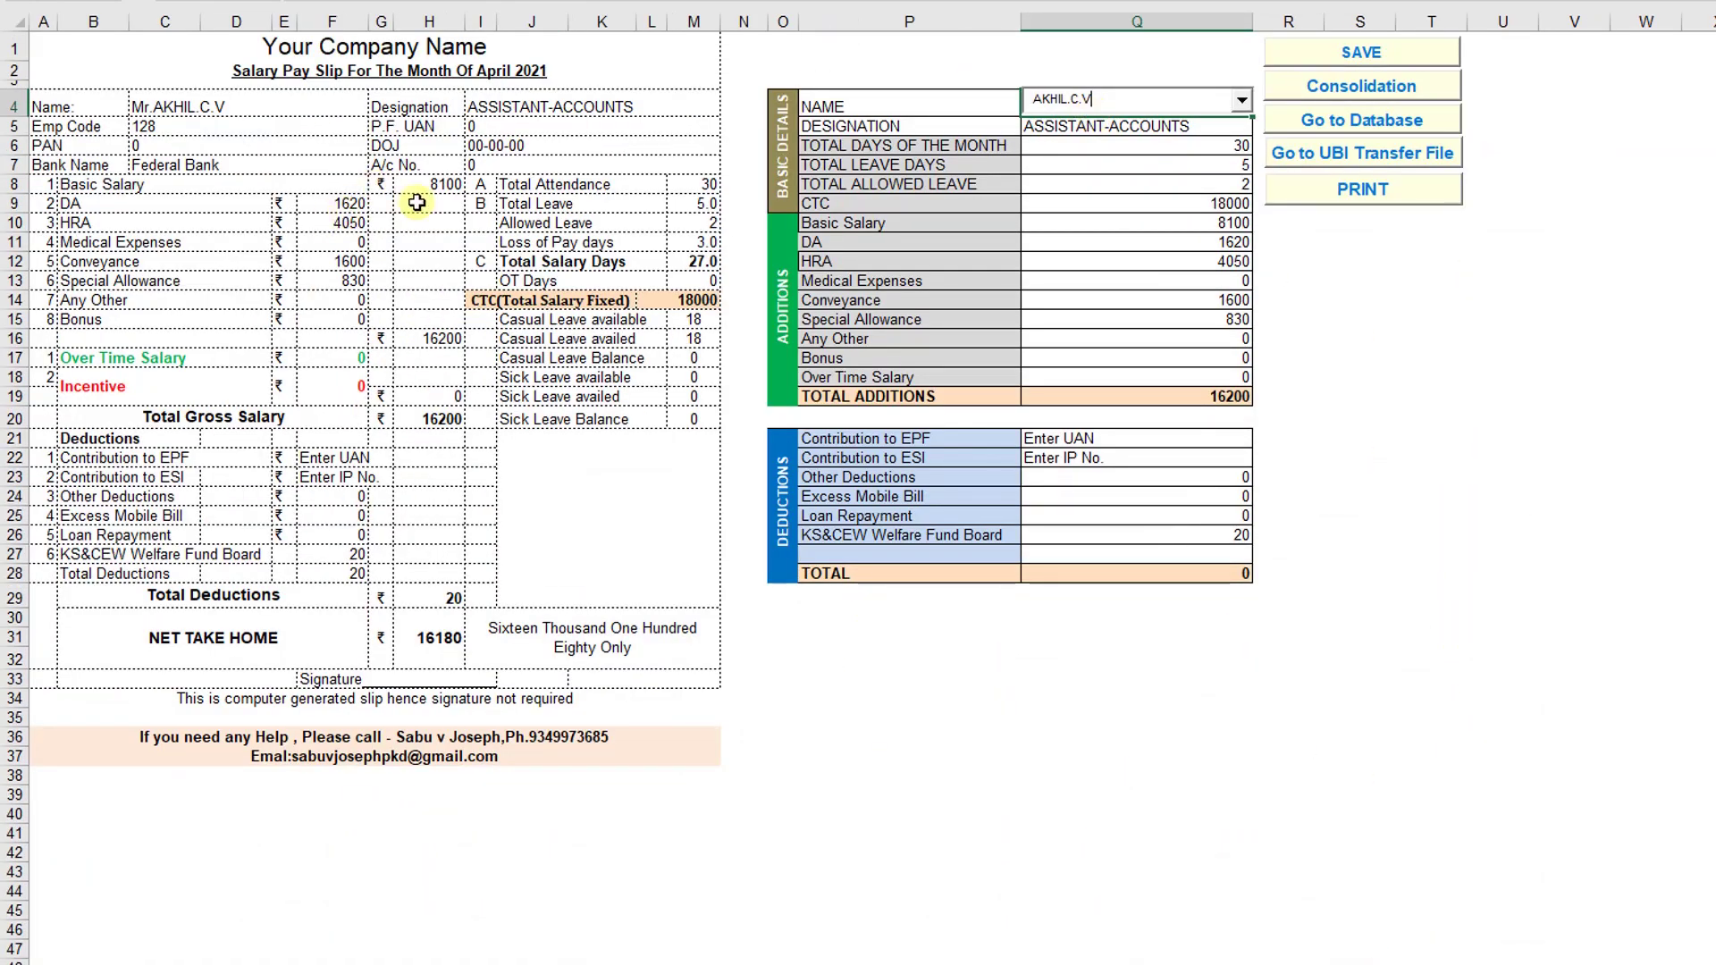
- Run through the April 2021 salary pay slips one employee after another, starting from the first name
{"action": "key", "text": "Down"}
{"action": "key", "text": "Down"}
{"action": "key", "text": "Down"}
{"action": "key", "text": "Down"}
{"action": "key", "text": "Down"}
{"action": "key", "text": "Down"}
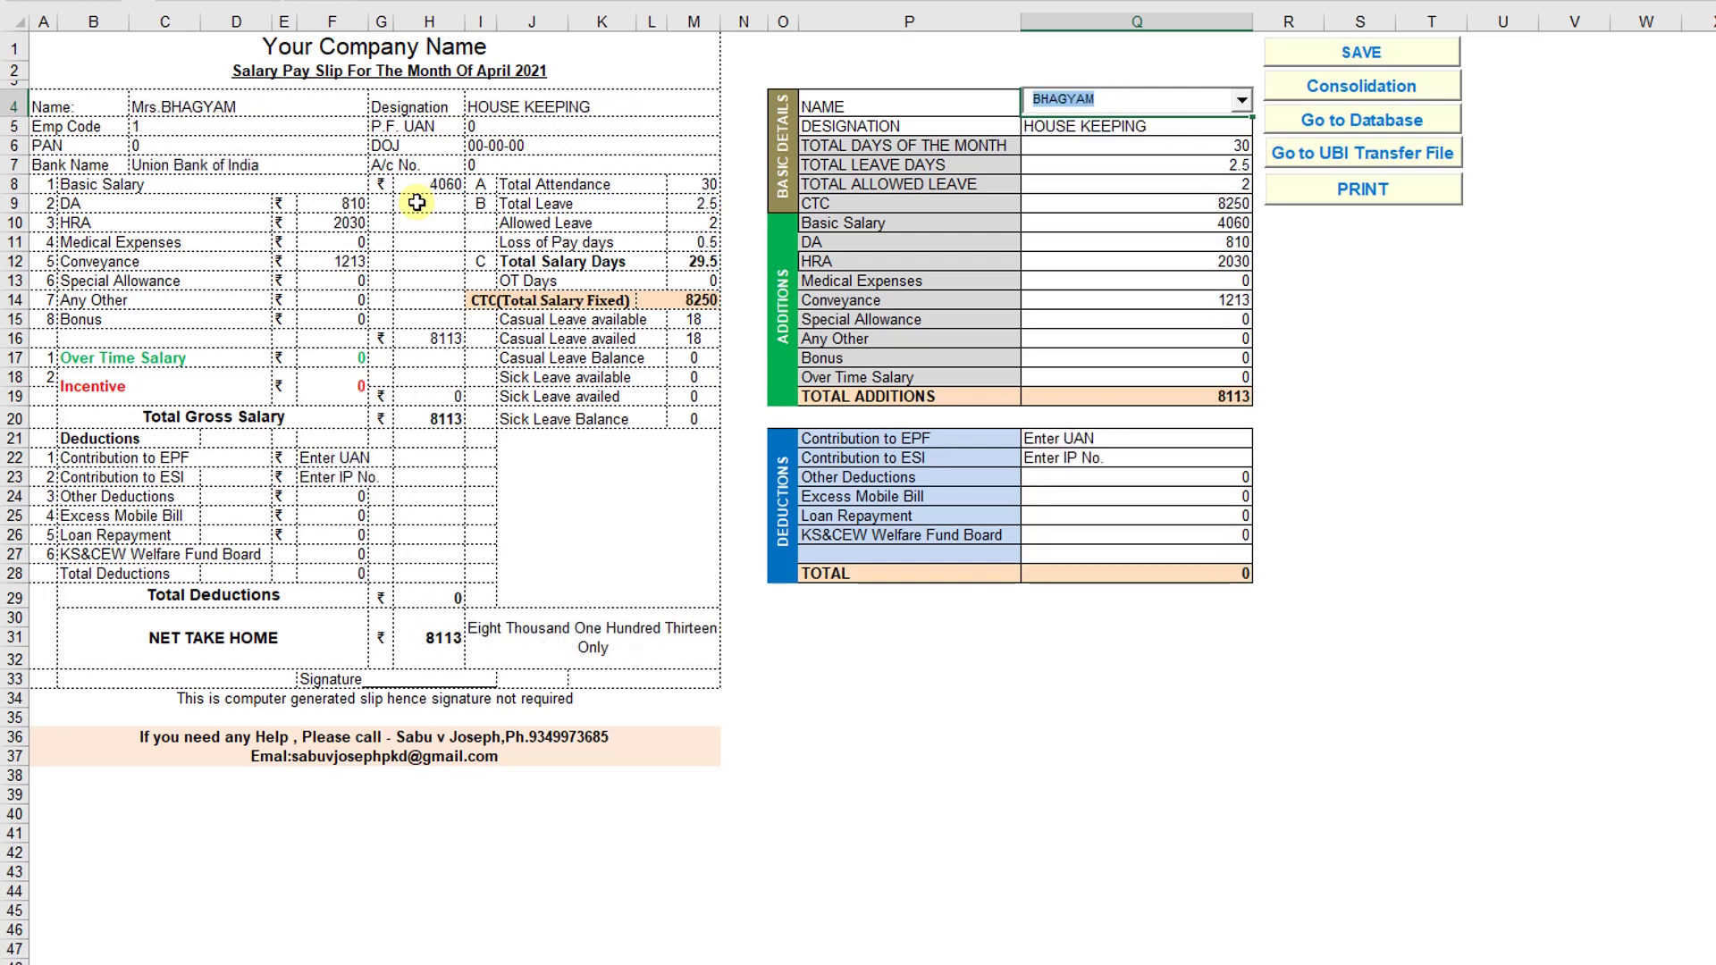
{"action": "key", "text": "Down"}
{"action": "key", "text": "Return"}
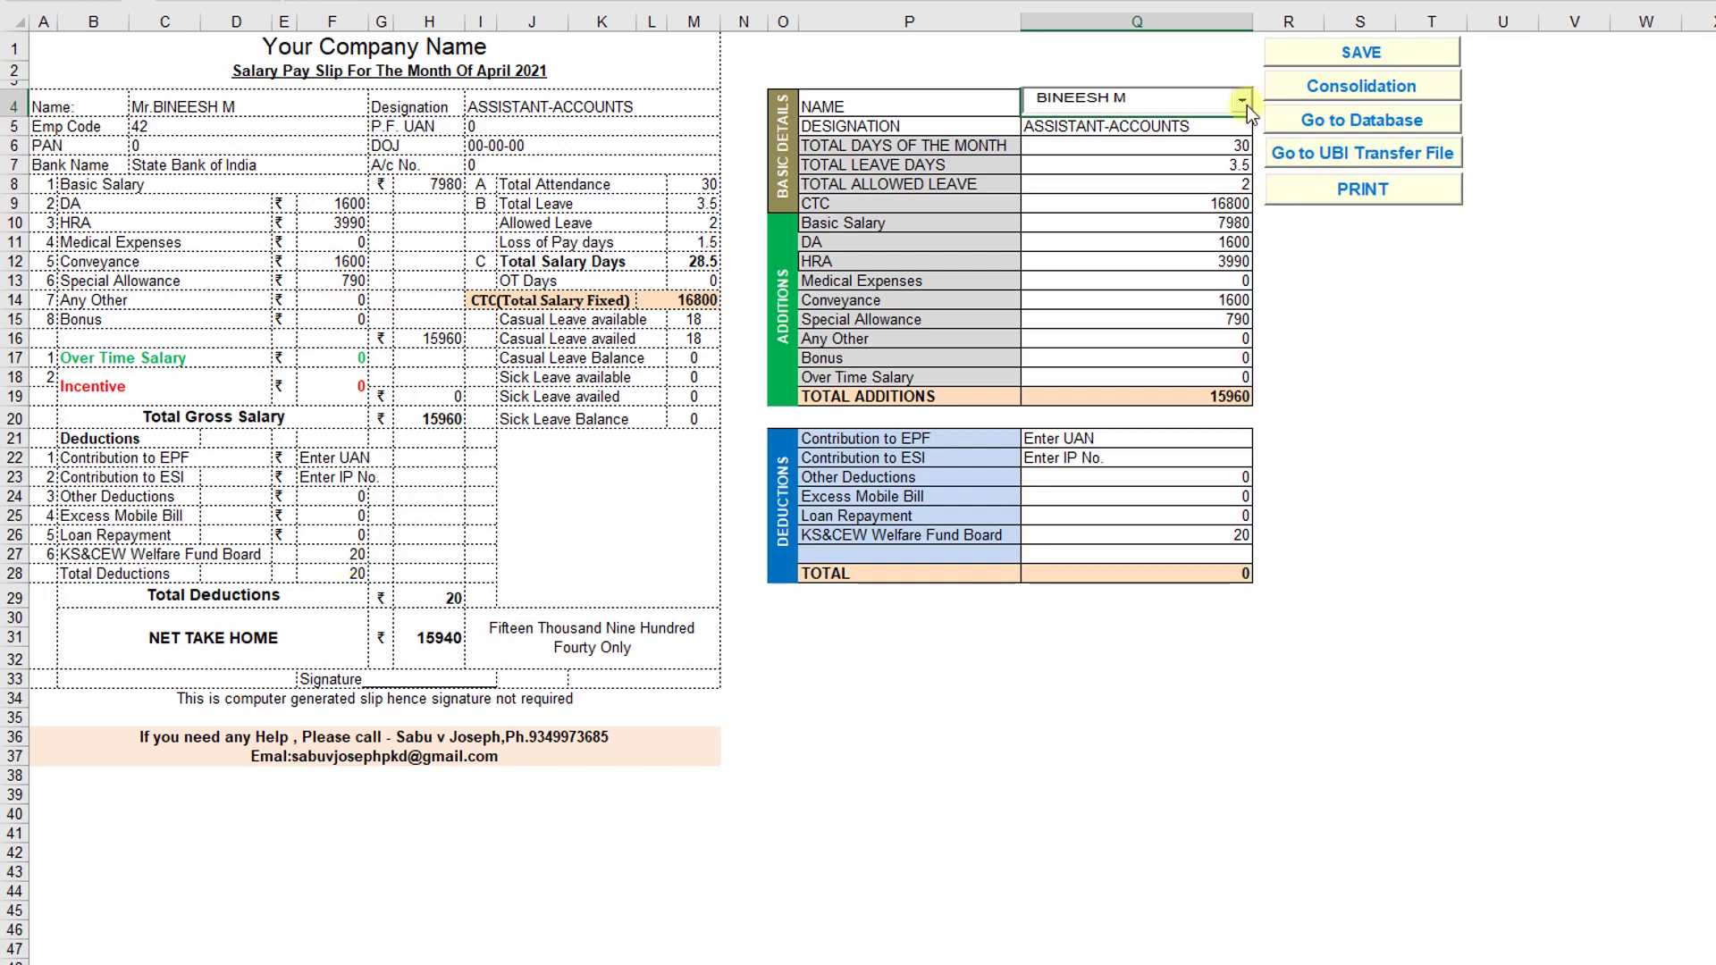
- Check the pay slips of the next three employees in the name list, and switch back to the tax calculator's Database sheet
{"action": "left_click", "coordinate": [1164, 111]}
{"action": "key", "text": "Down"}
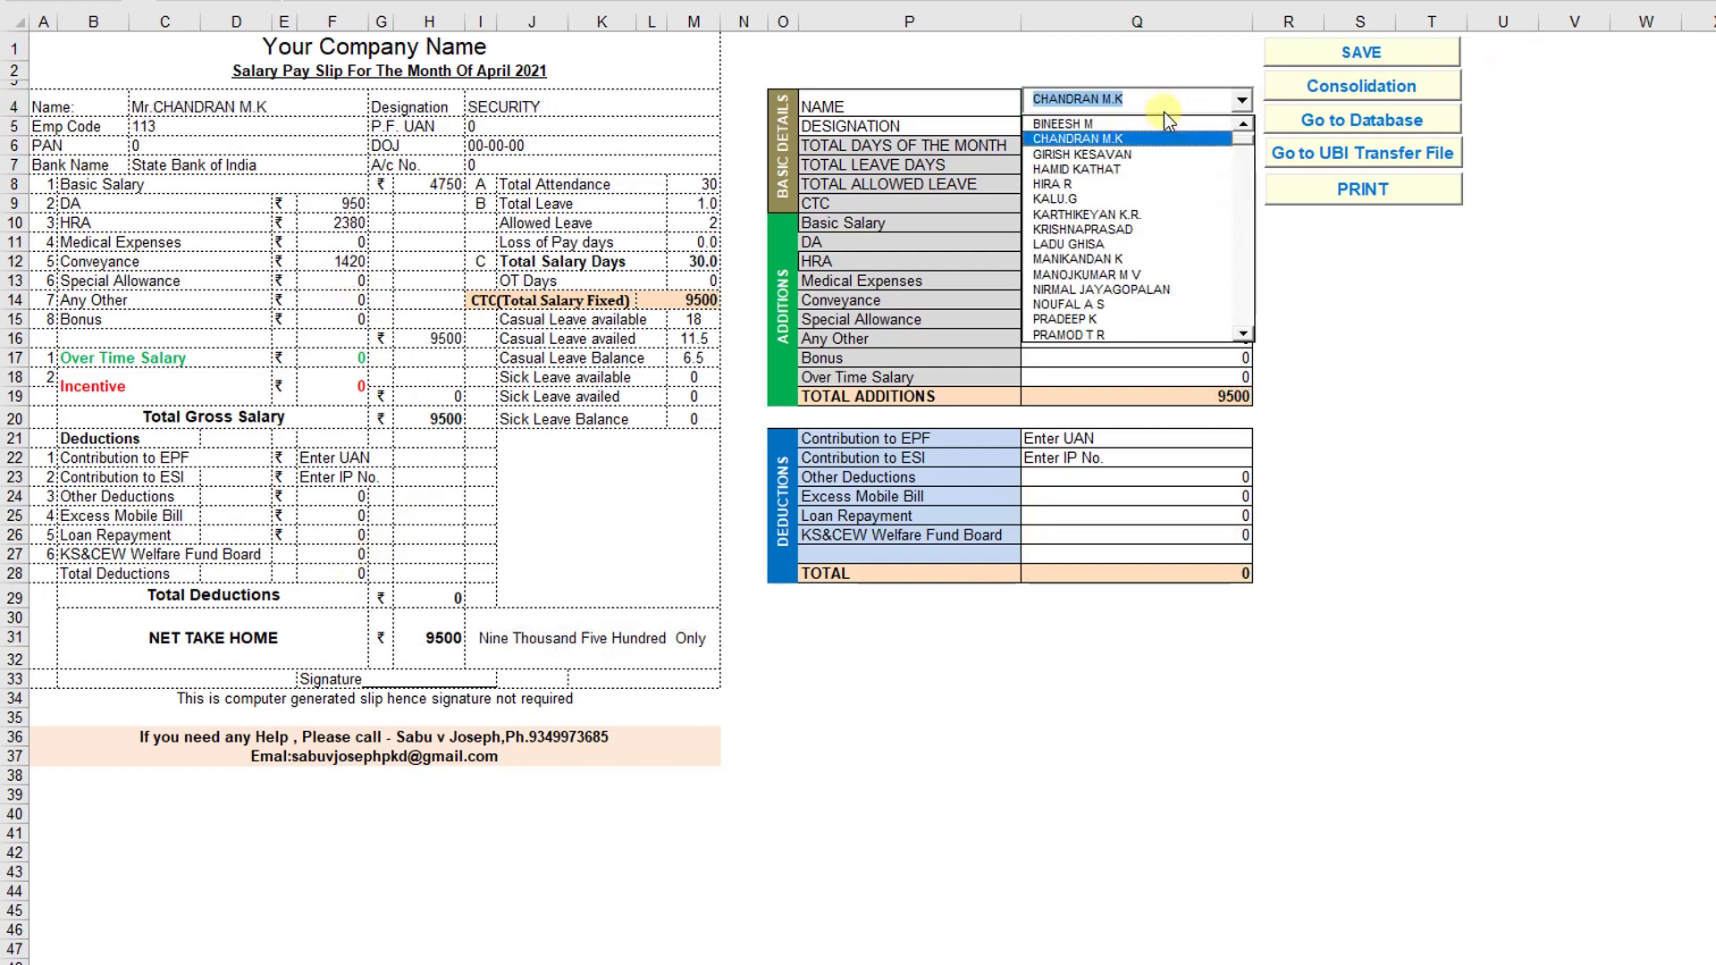
{"action": "key", "text": "Down"}
{"action": "key", "text": "Down"}
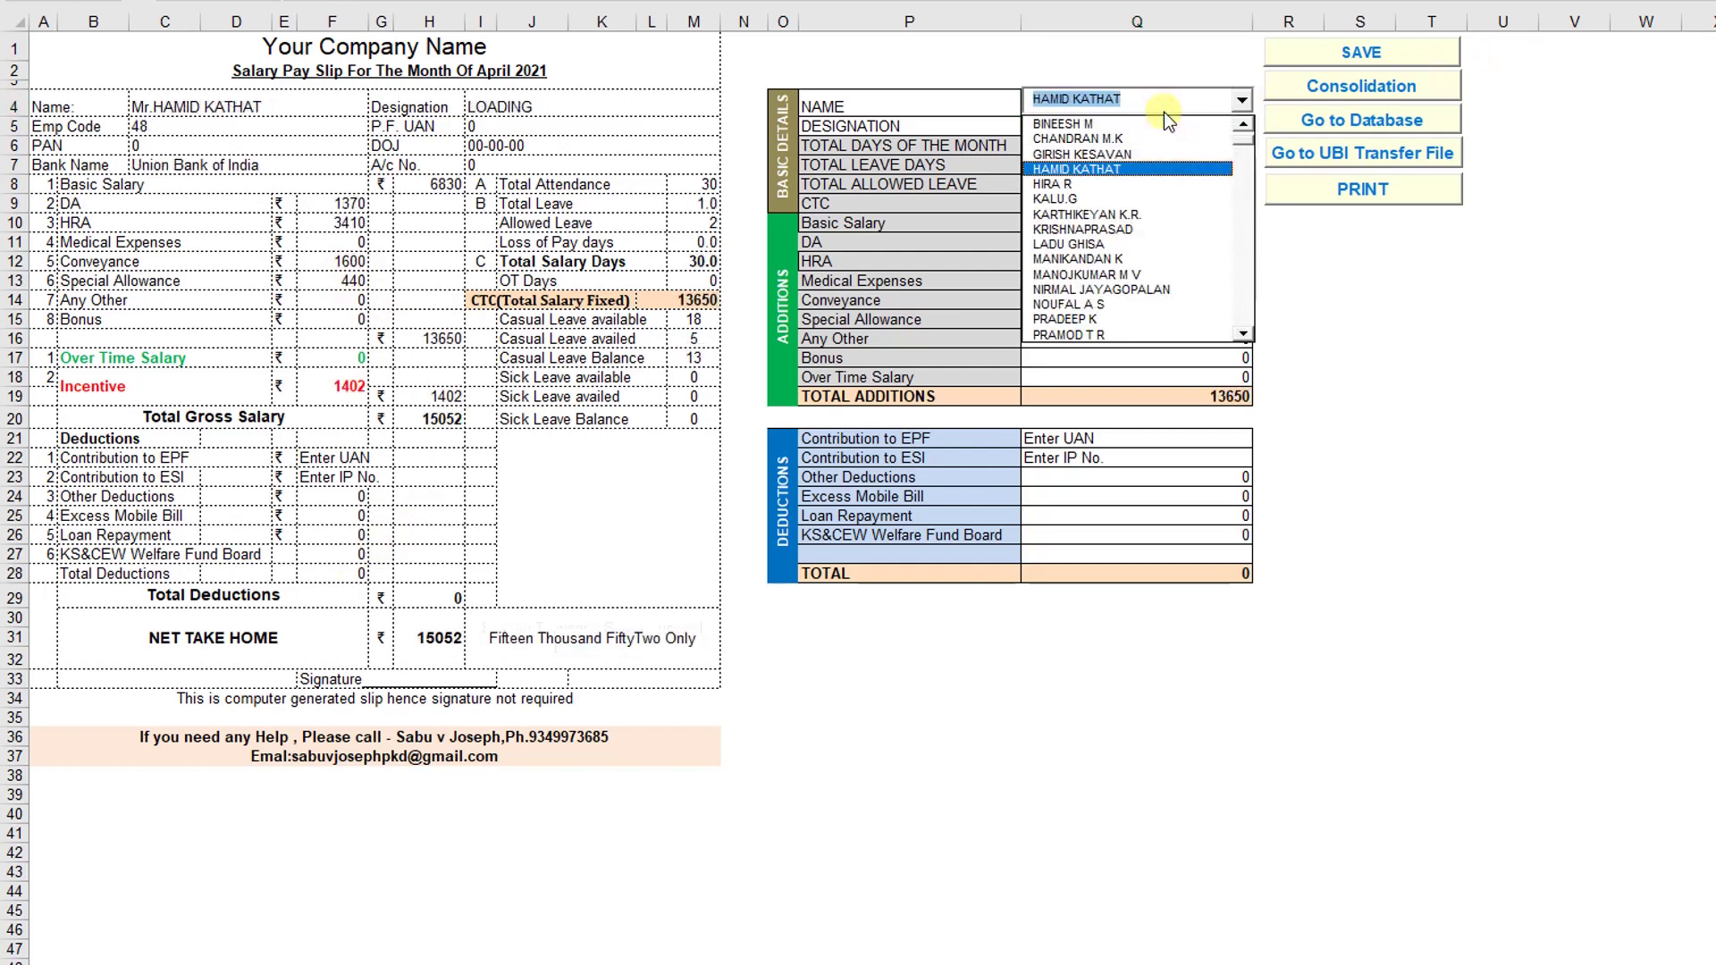
{"action": "left_click", "coordinate": [808, 963]}
{"action": "left_click", "coordinate": [572, 945]}
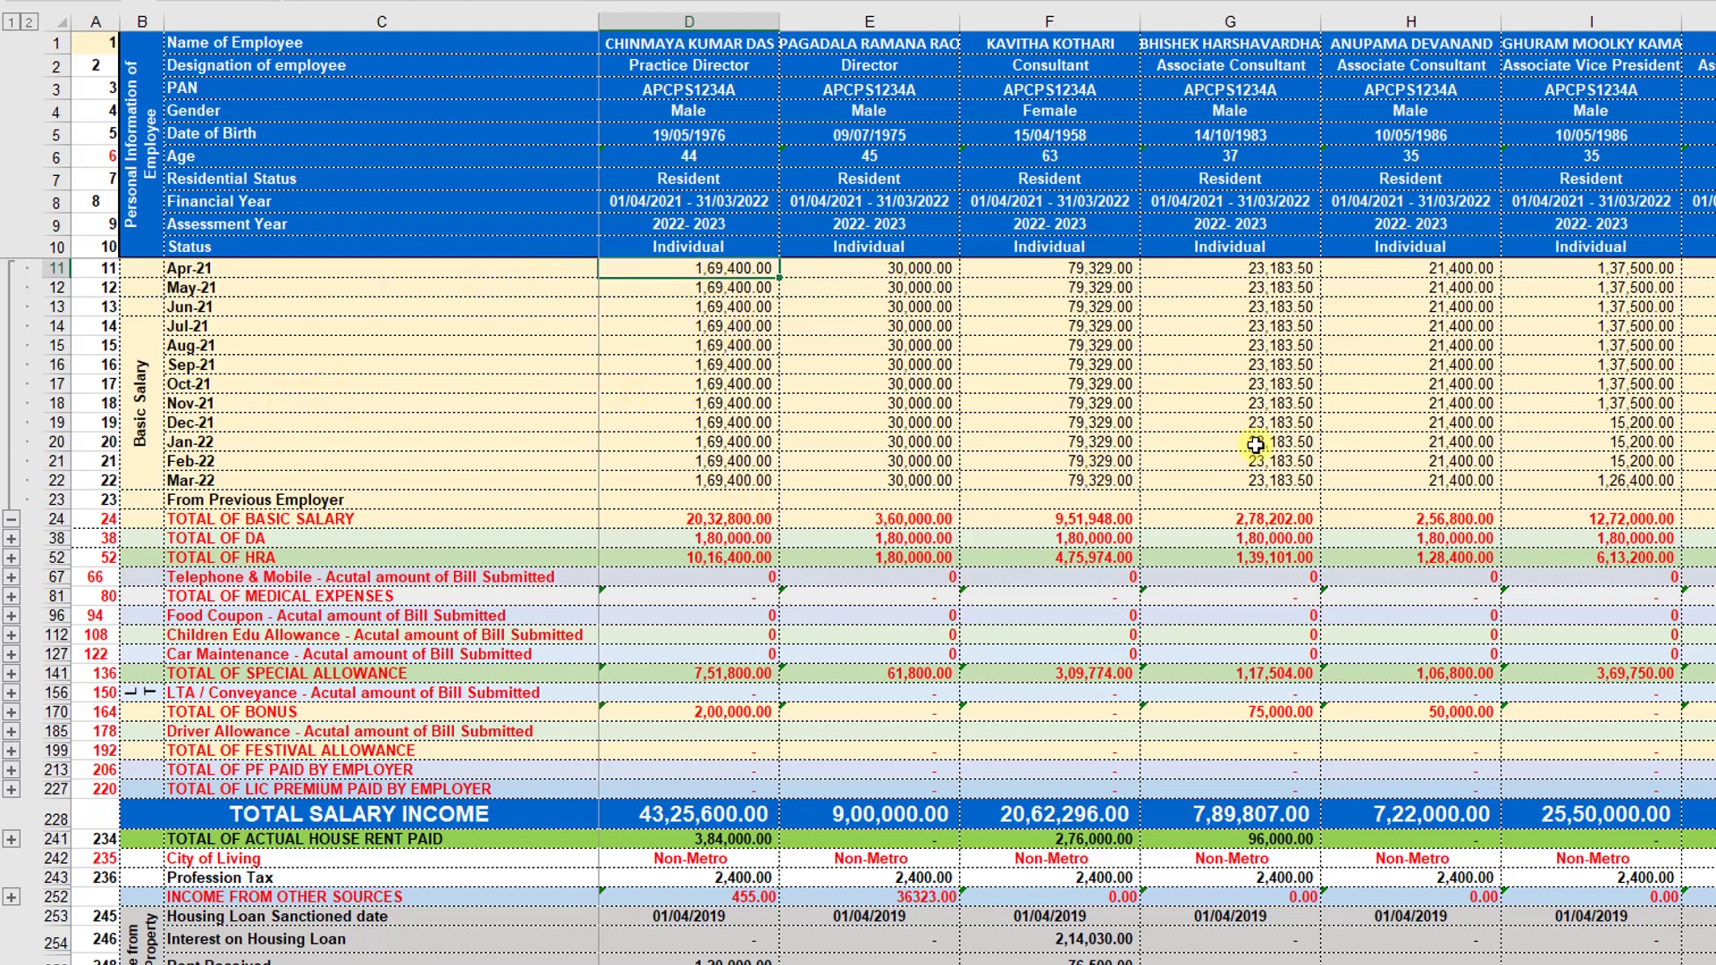
- Collapse the monthly basic salary rows, and expand the DA group to view its monthly rows before collapsing it
{"action": "left_click", "coordinate": [11, 518]}
{"action": "left_click", "coordinate": [11, 288]}
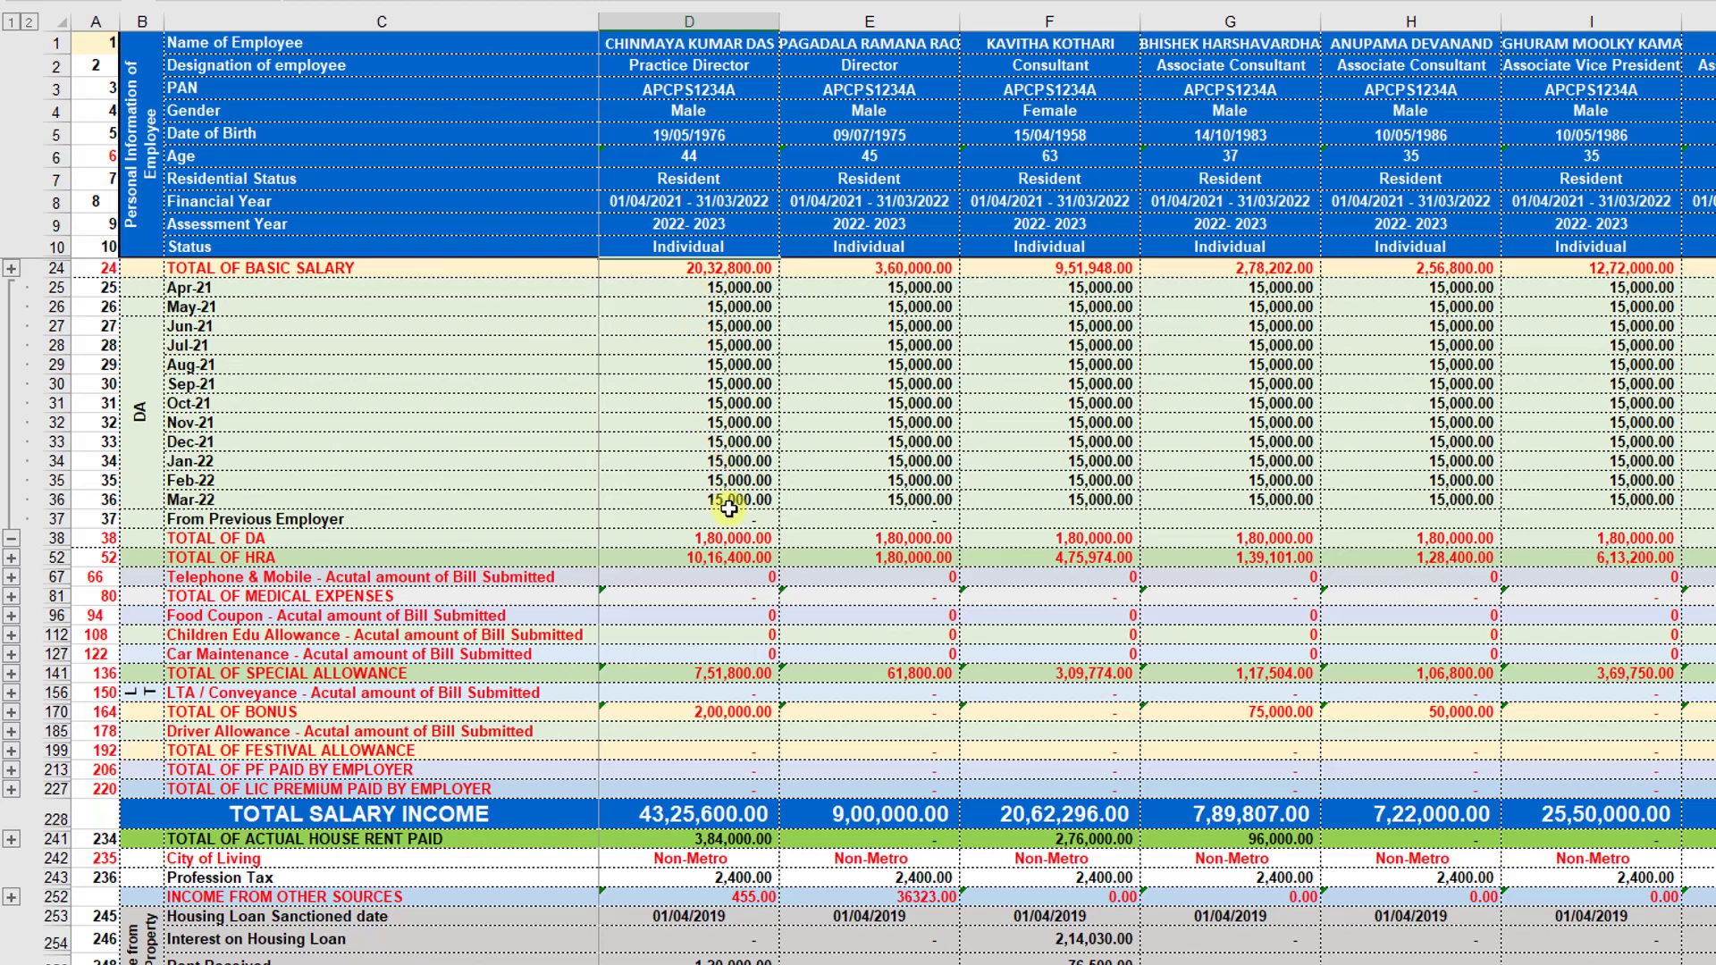
{"action": "left_click", "coordinate": [12, 538]}
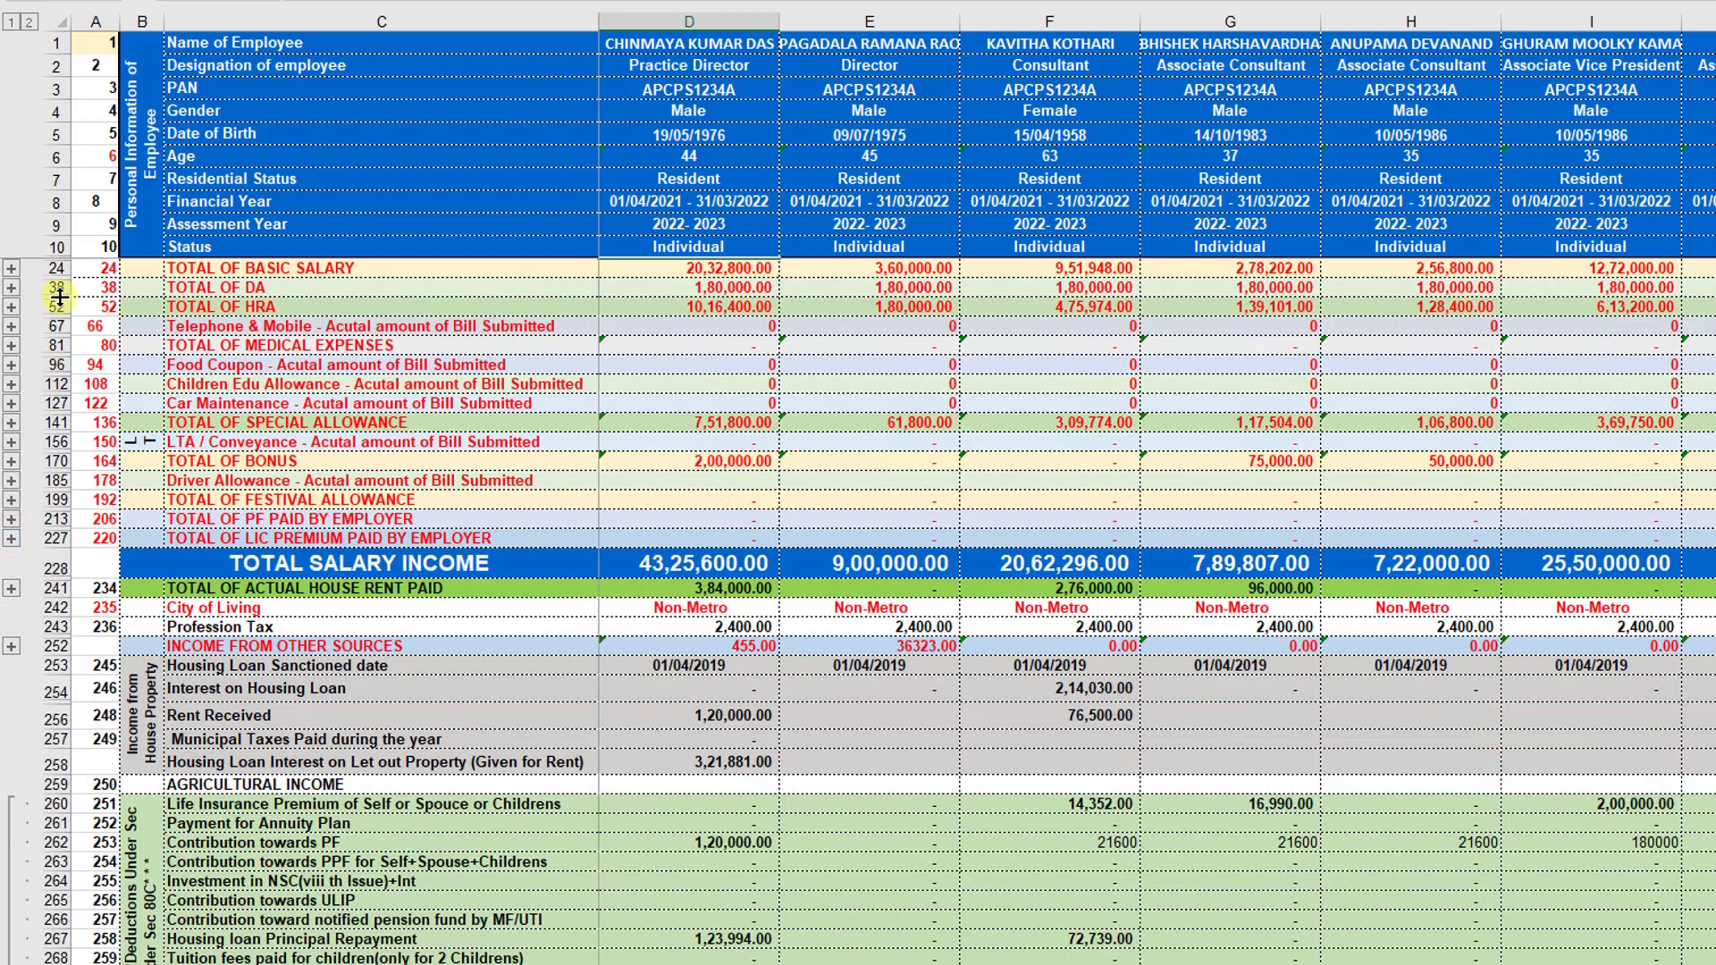
- Expand all row groups at once, review the monthly entries from DA to conveyance, and collapse all groups again
{"action": "left_click", "coordinate": [29, 21]}
{"action": "scroll", "coordinate": [244, 487], "scroll_direction": "down", "scroll_amount": 8}
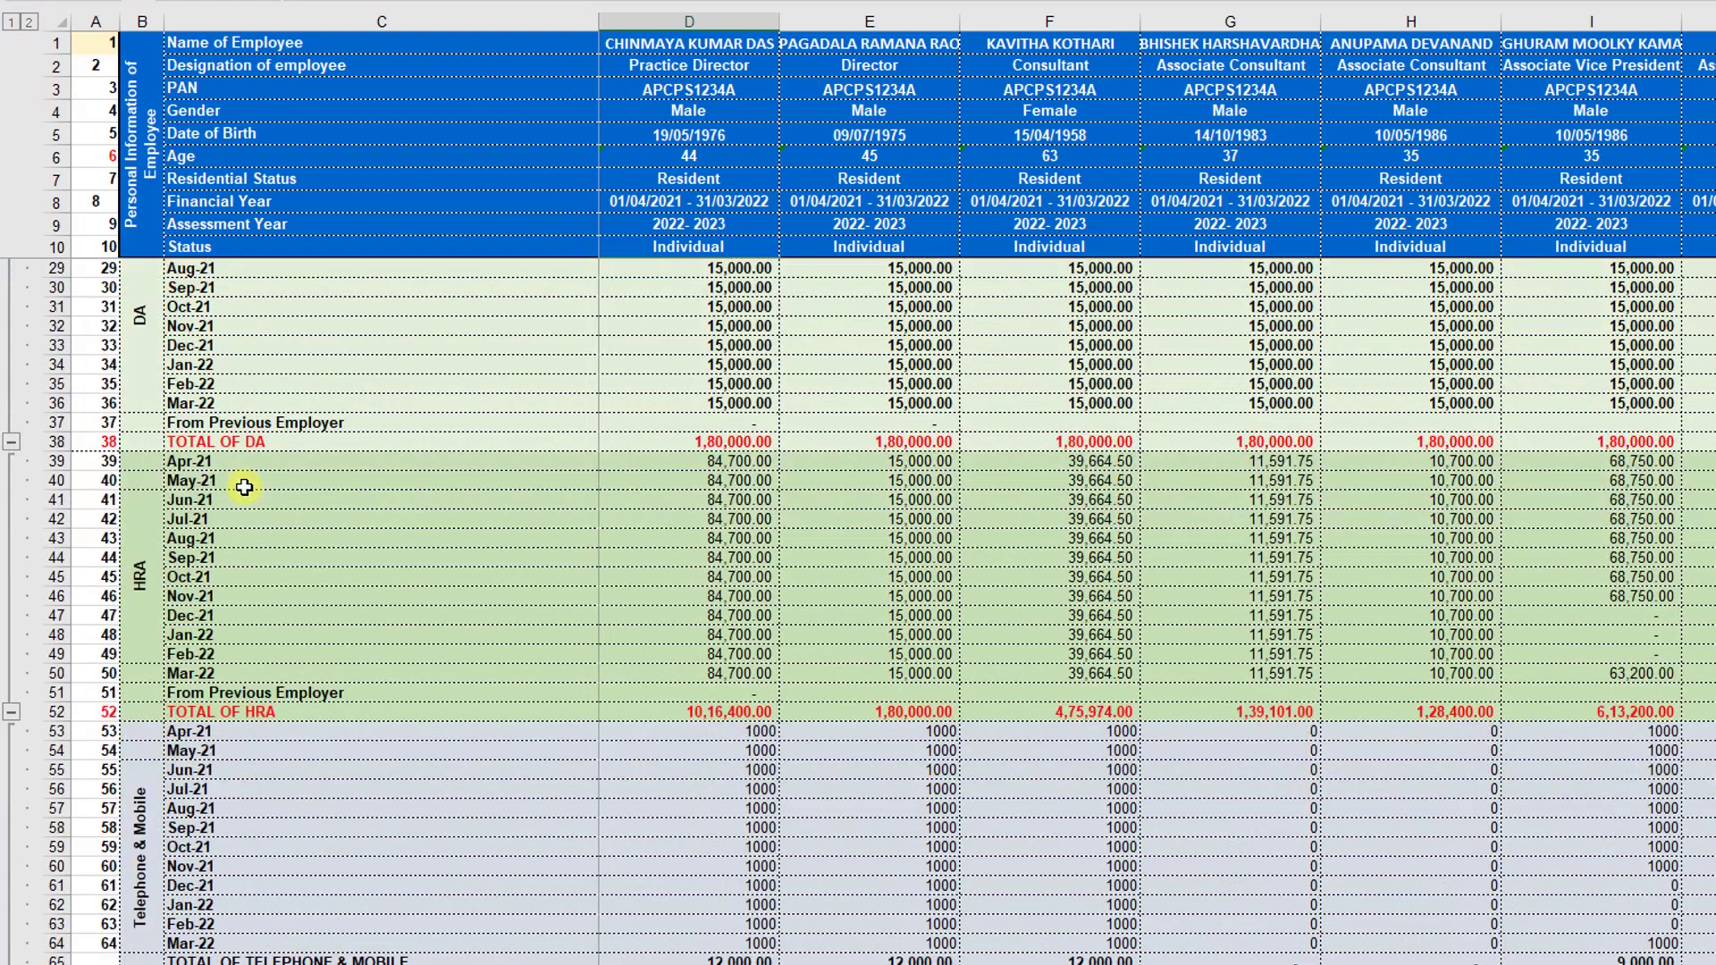
{"action": "scroll", "coordinate": [244, 487], "scroll_direction": "down", "scroll_amount": 18}
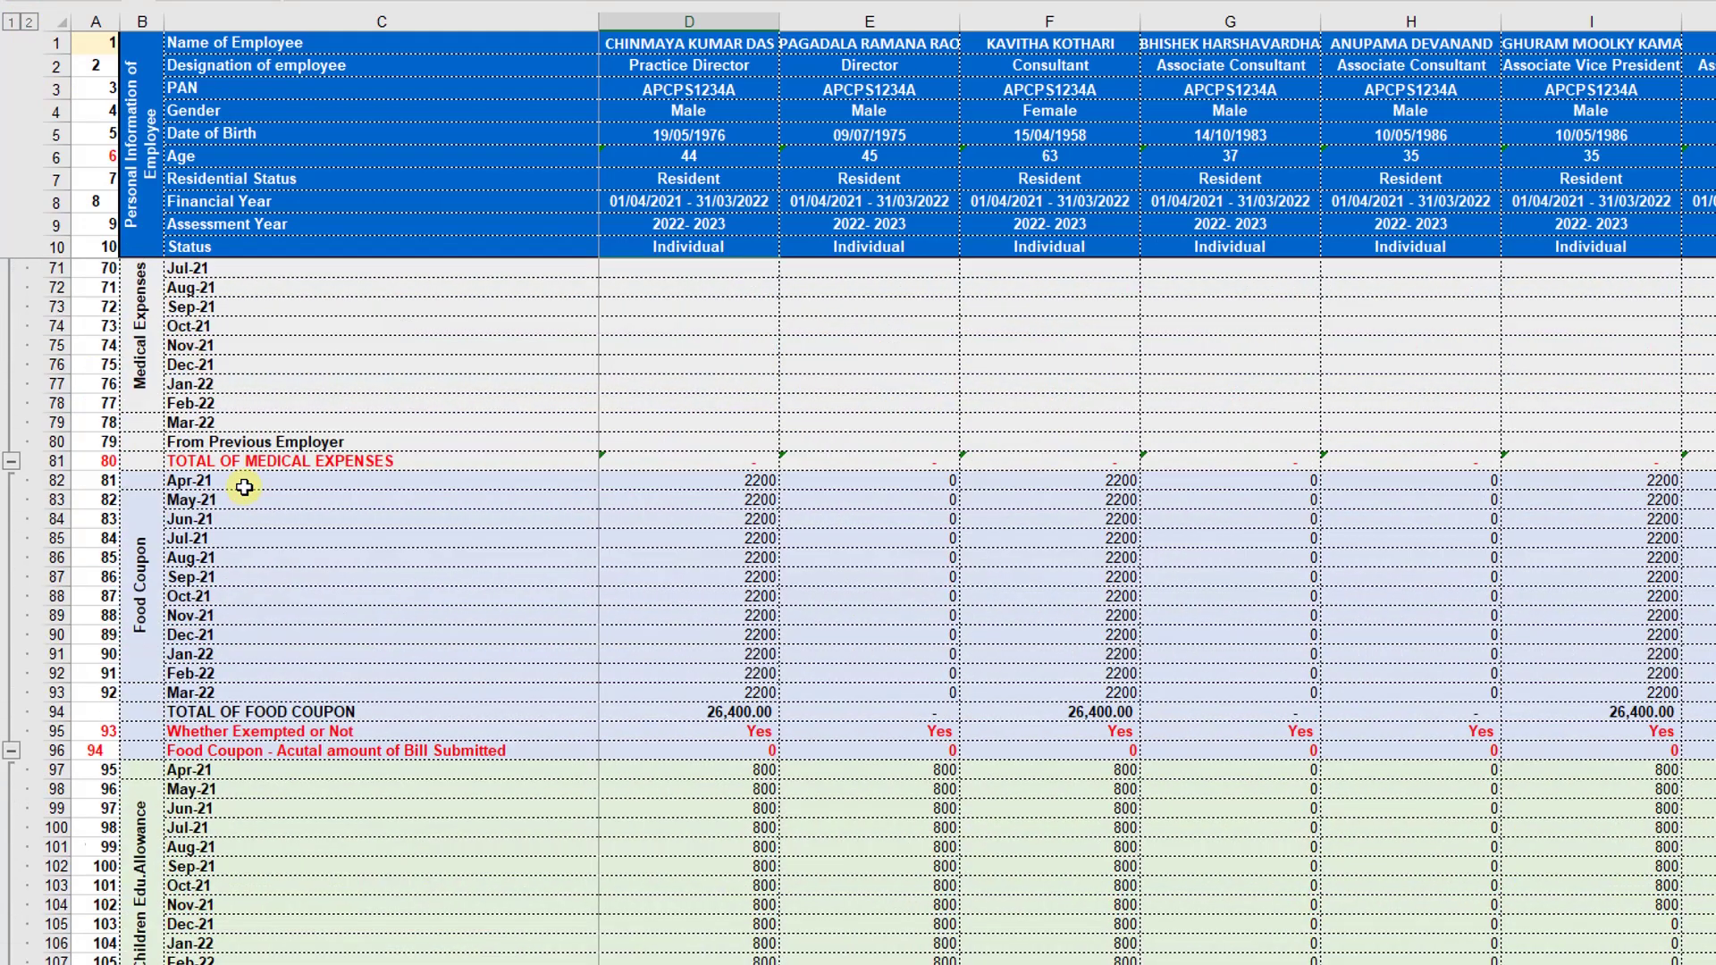
{"action": "scroll", "coordinate": [244, 487], "scroll_direction": "down", "scroll_amount": 6}
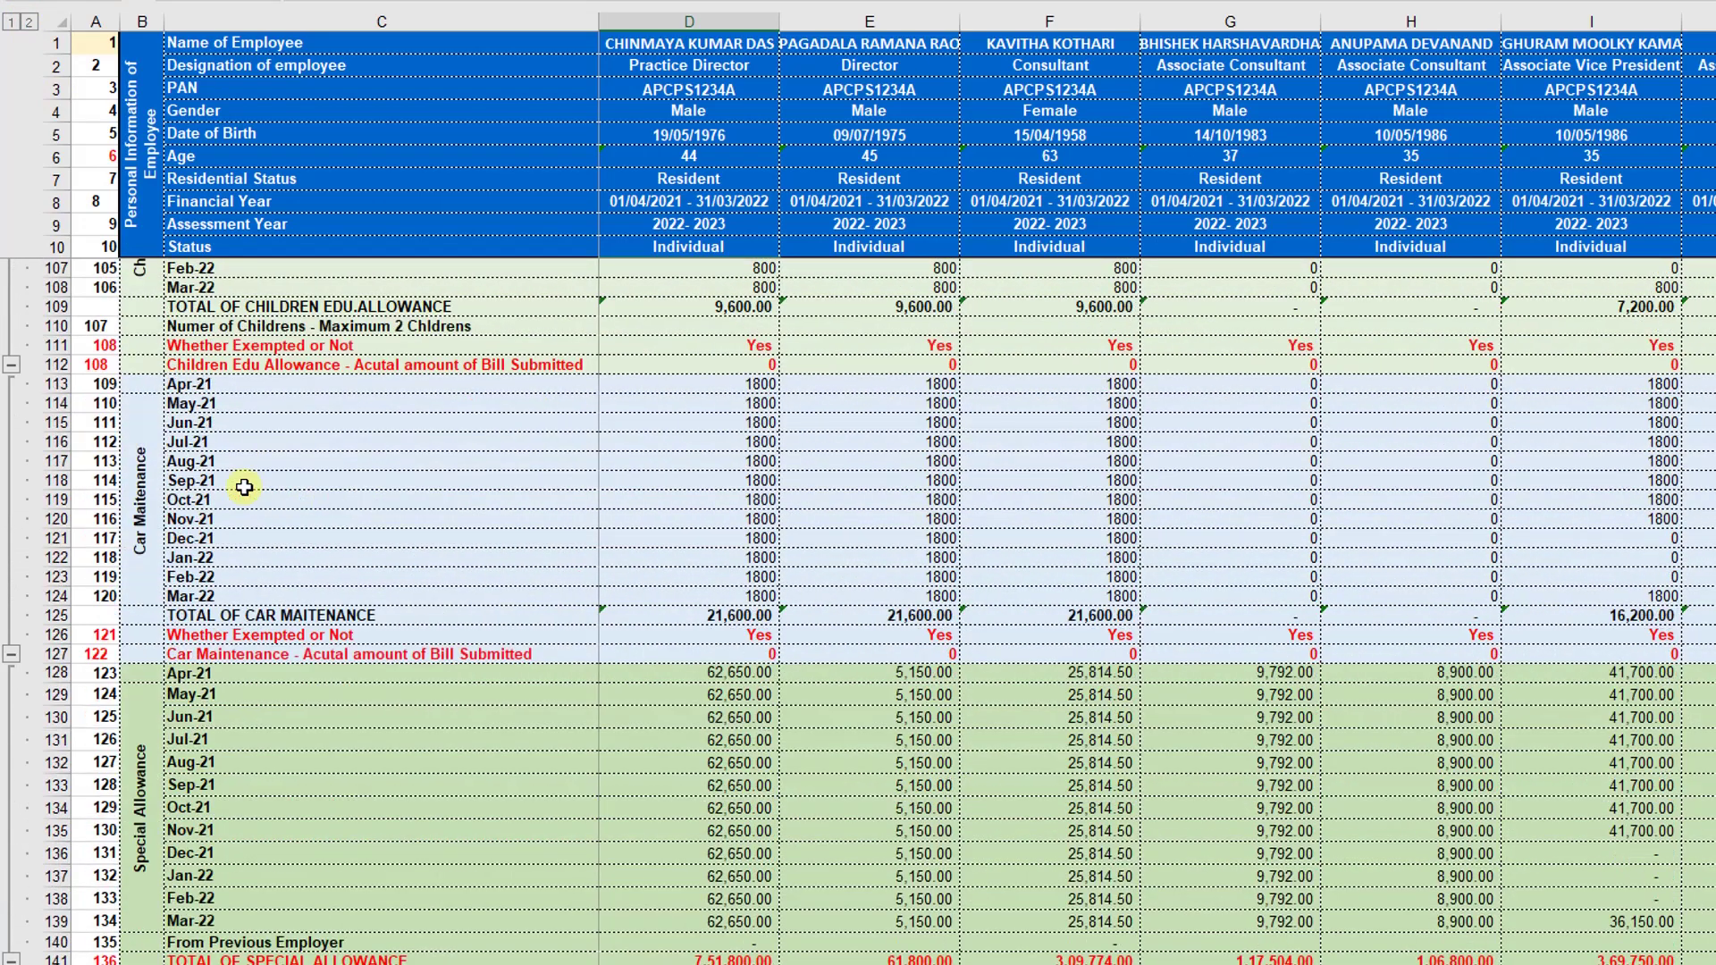
{"action": "scroll", "coordinate": [243, 487], "scroll_direction": "down", "scroll_amount": 3}
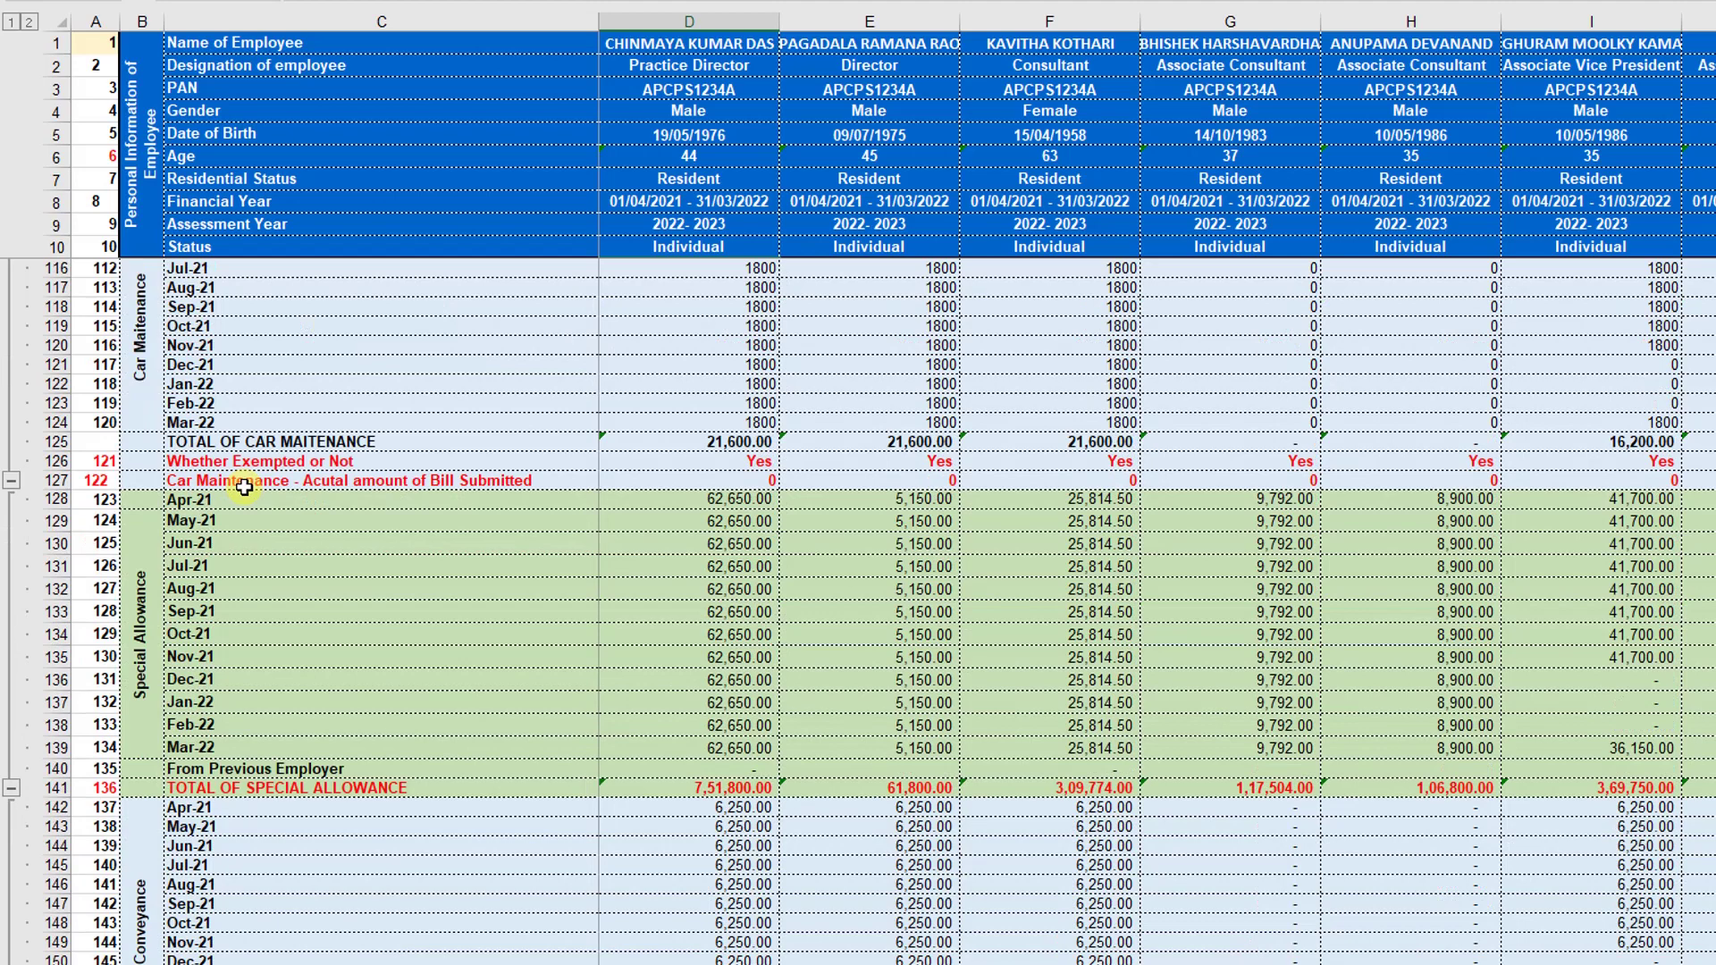
{"action": "left_click", "coordinate": [10, 22]}
{"action": "scroll", "coordinate": [366, 351], "scroll_direction": "up", "scroll_amount": 3}
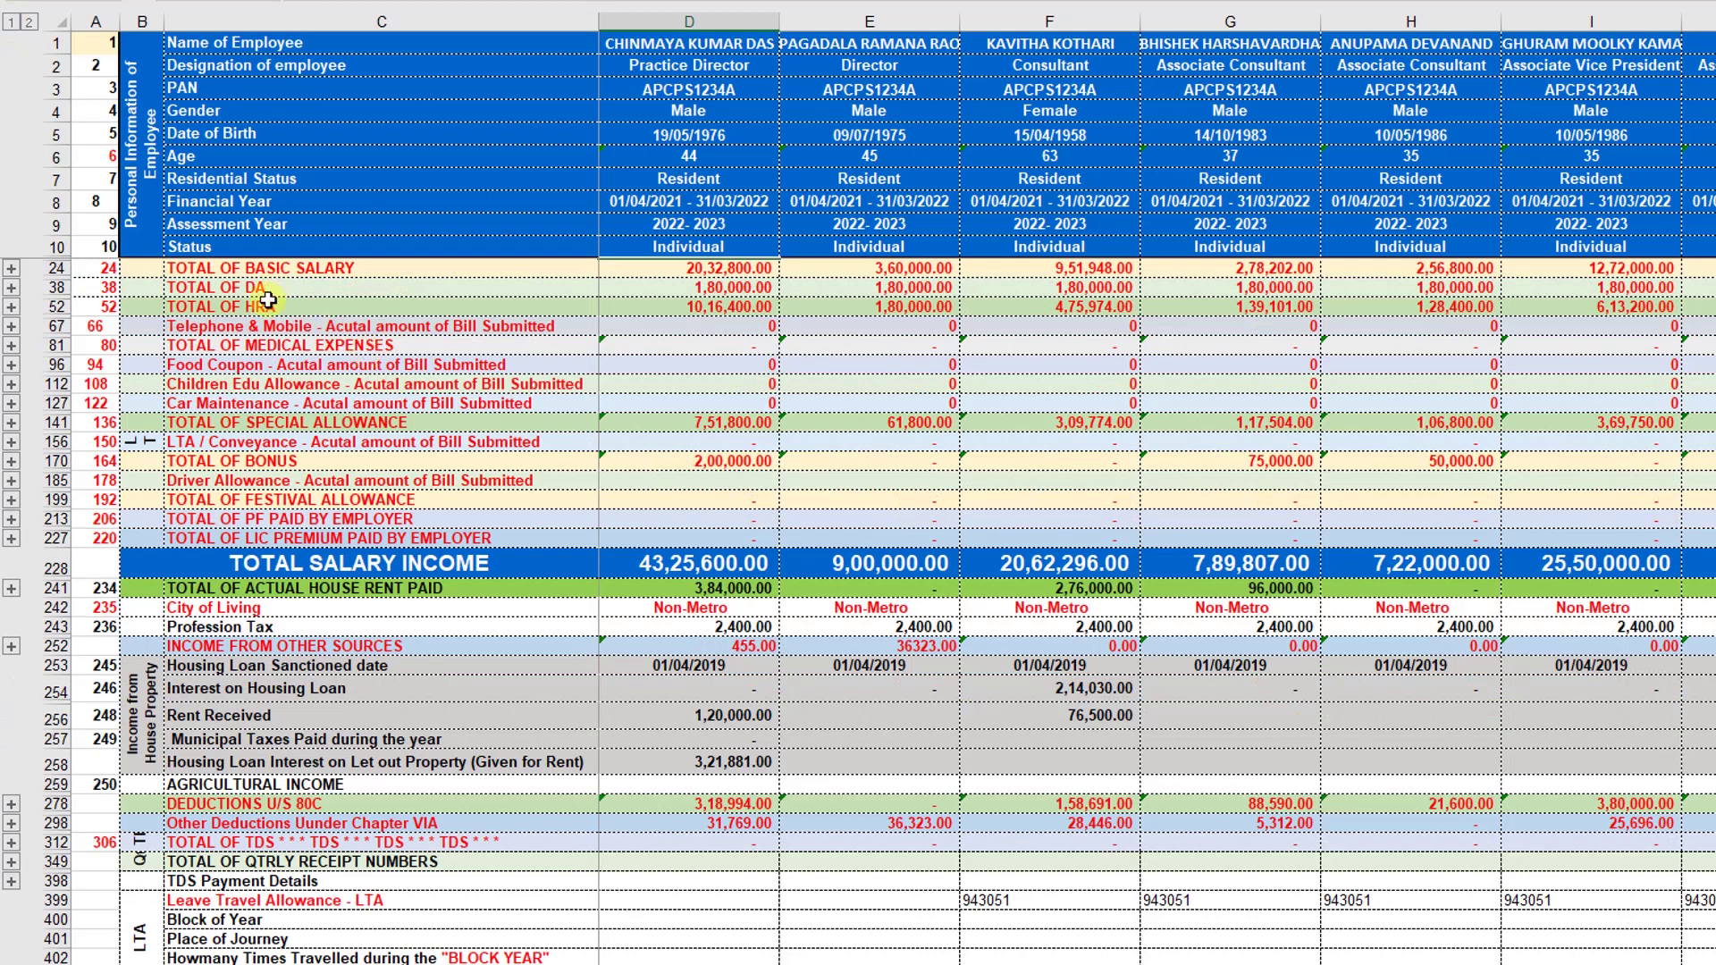
- Review the salary heads from basic salary to LIC premium paid by employer, and check the first employee's total salary income
{"action": "left_click_drag", "start_coordinate": [273, 266], "coordinate": [447, 542]}
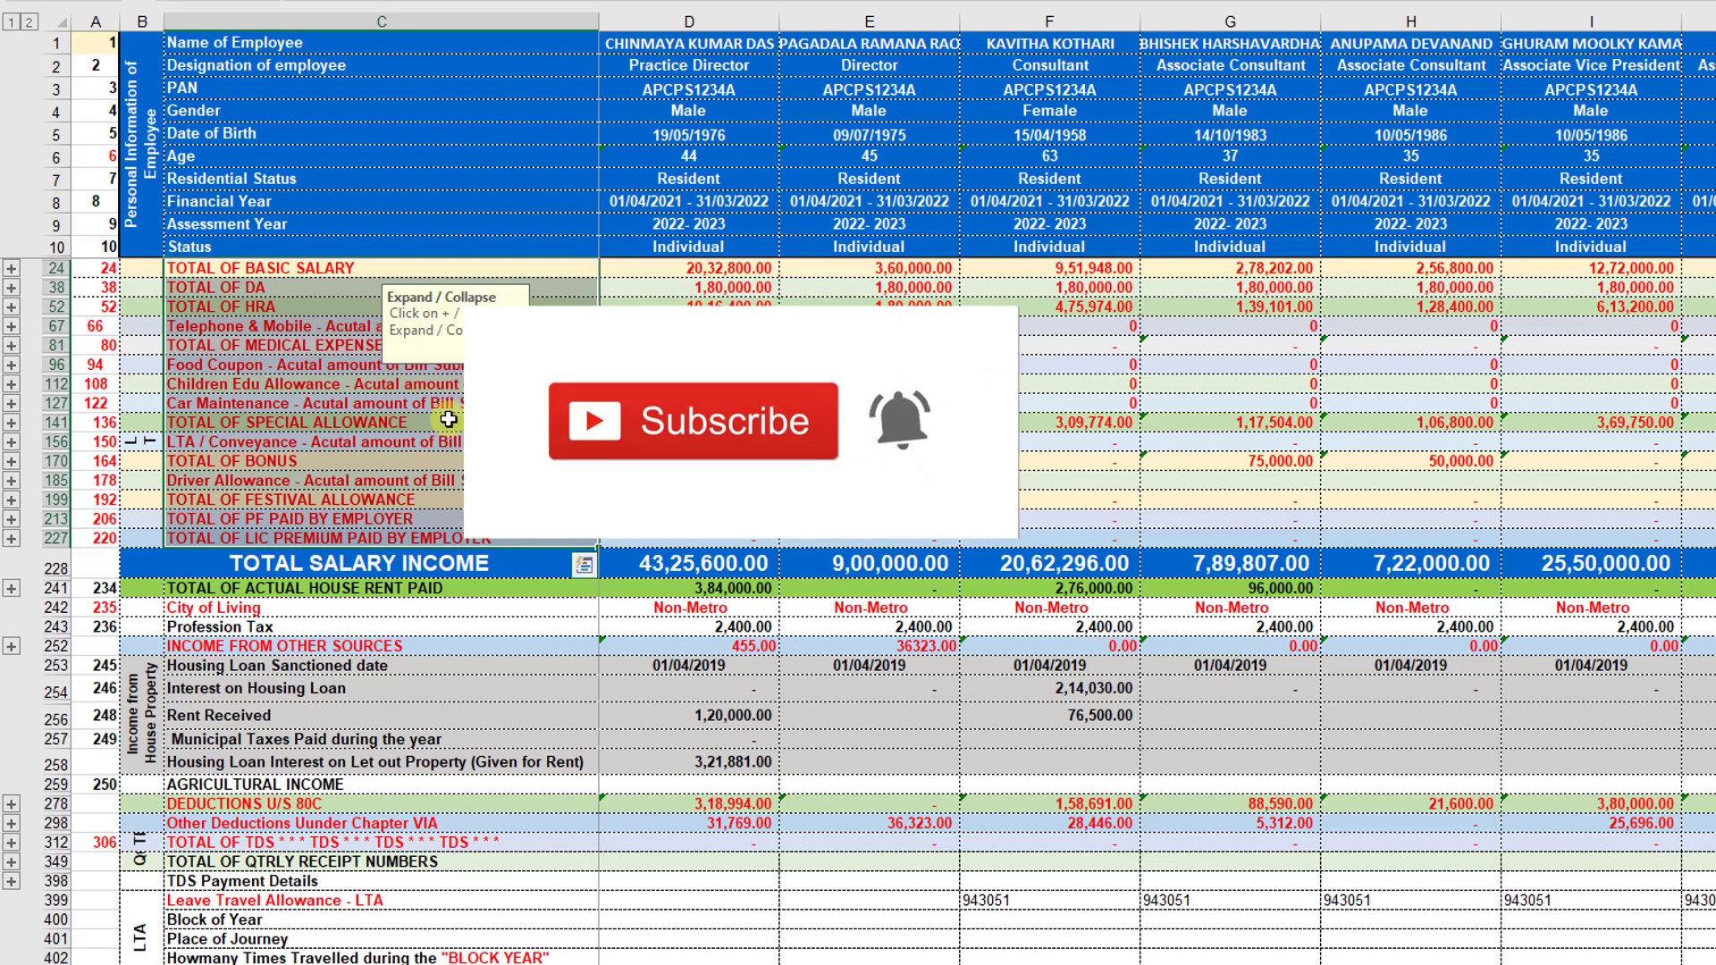
{"action": "left_click", "coordinate": [375, 422]}
{"action": "left_click", "coordinate": [401, 565]}
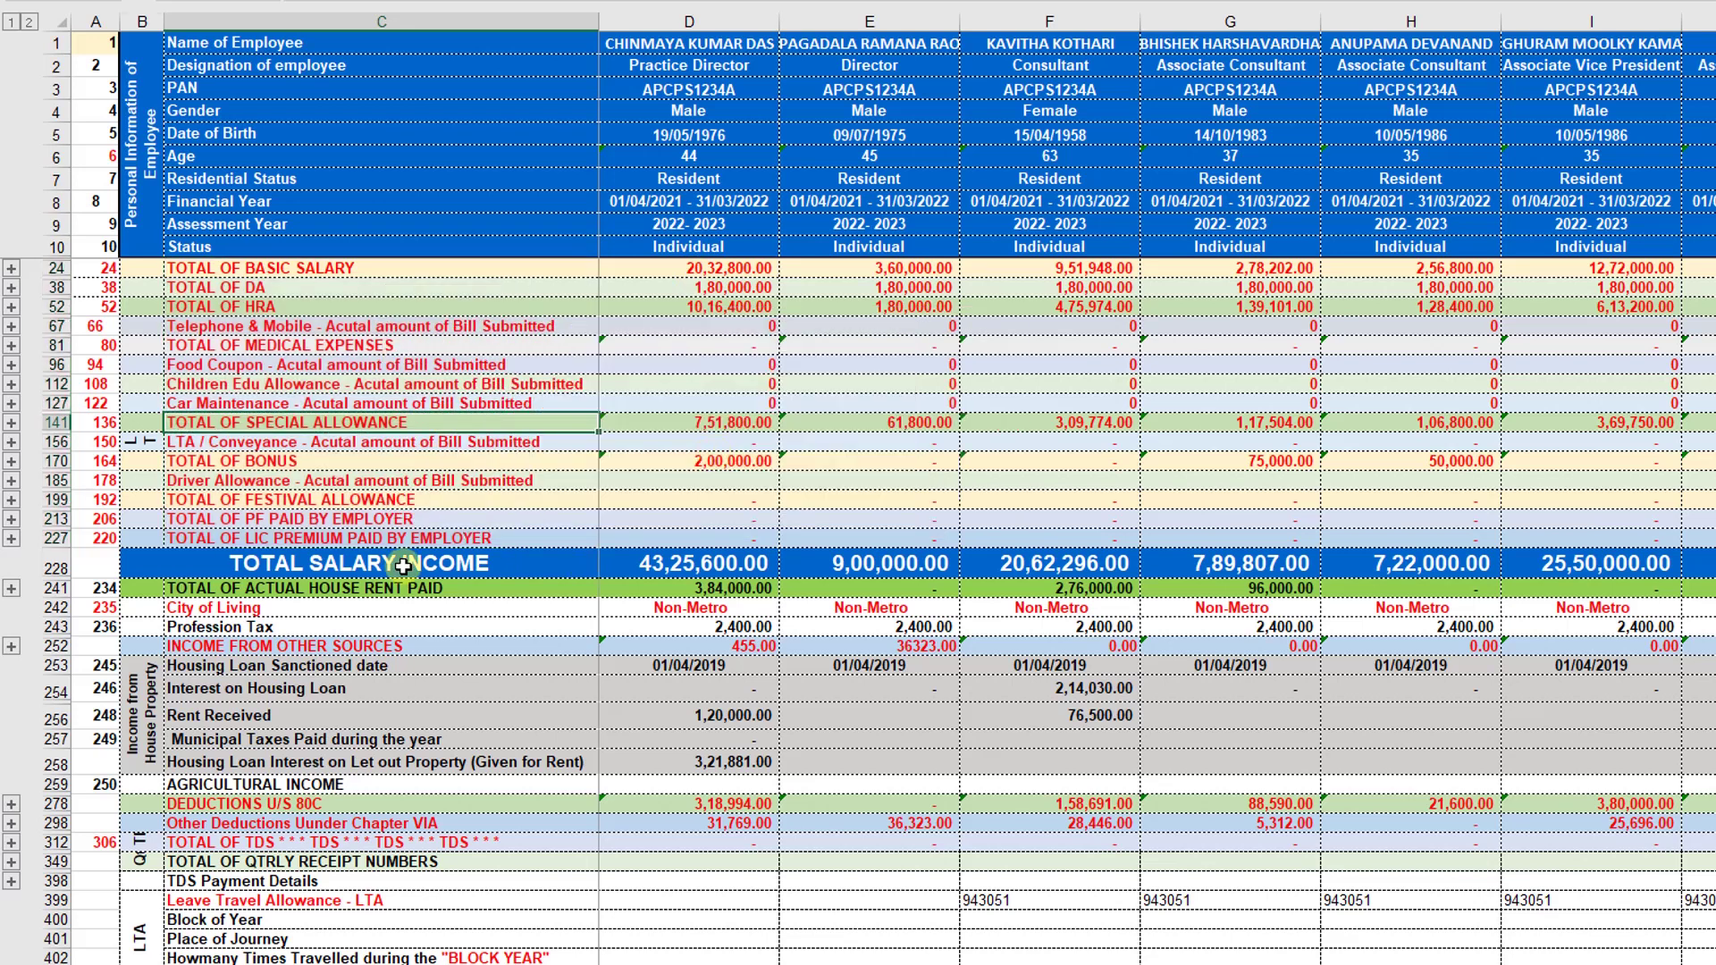
{"action": "left_click", "coordinate": [722, 564]}
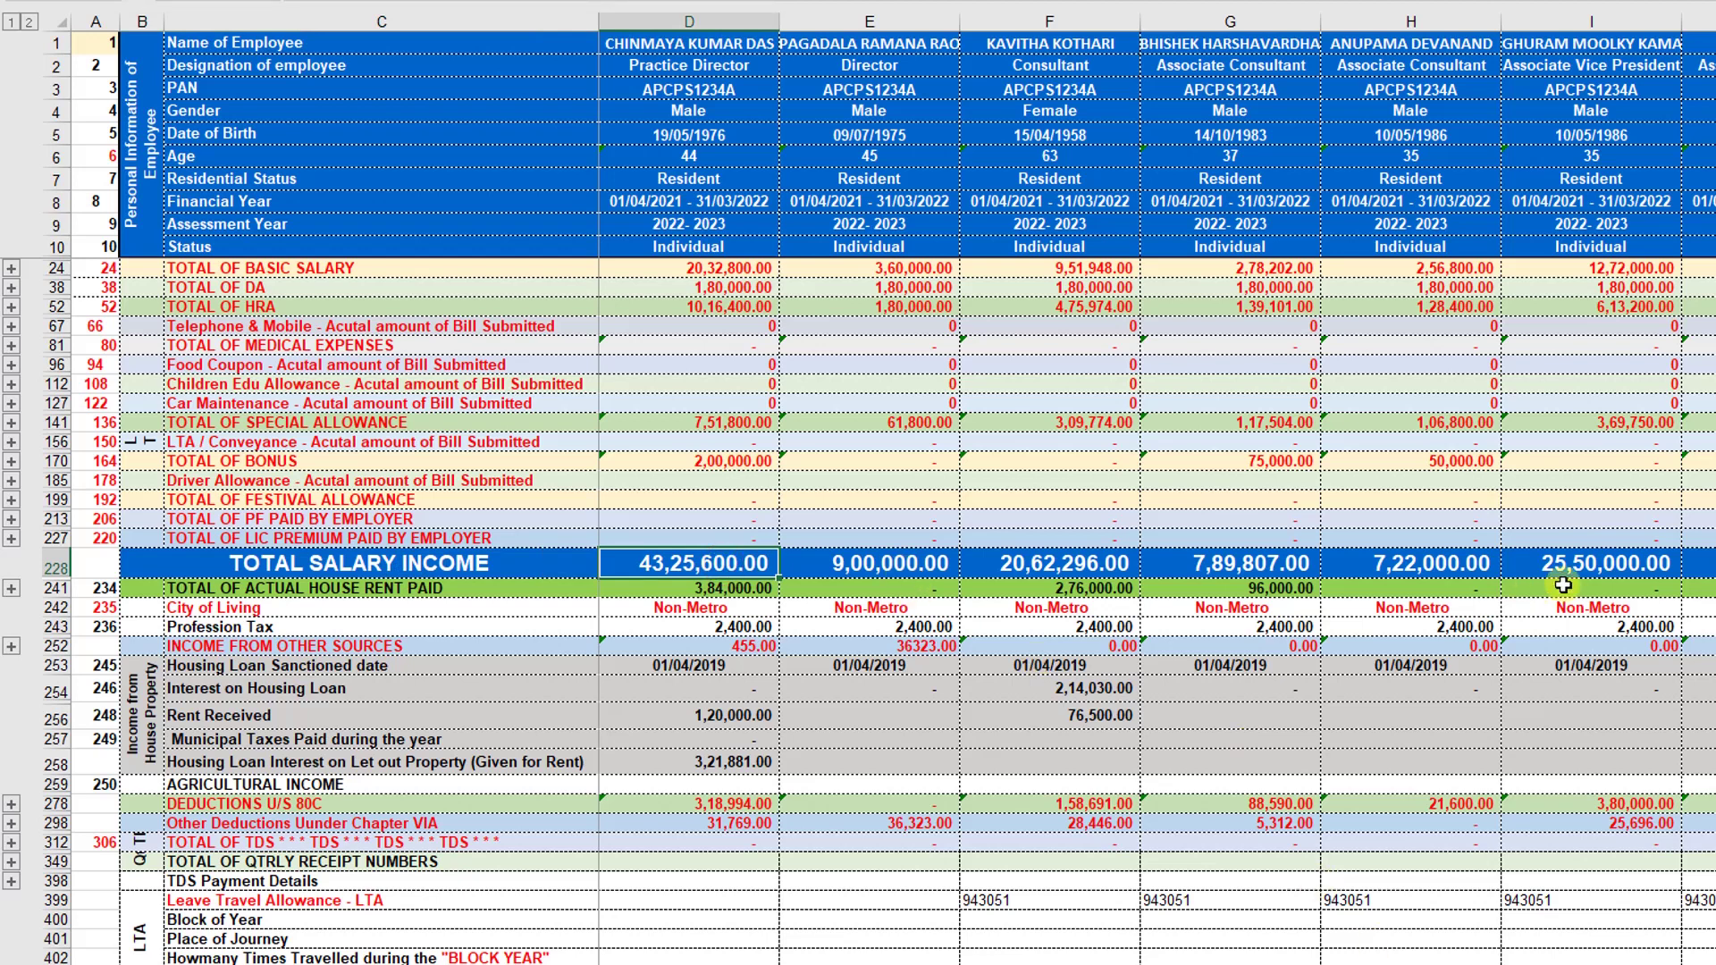
- Examine the City of Living, Profession Tax and Income from Other Sources fields, including the first employee's metro city note
{"action": "left_click", "coordinate": [223, 613]}
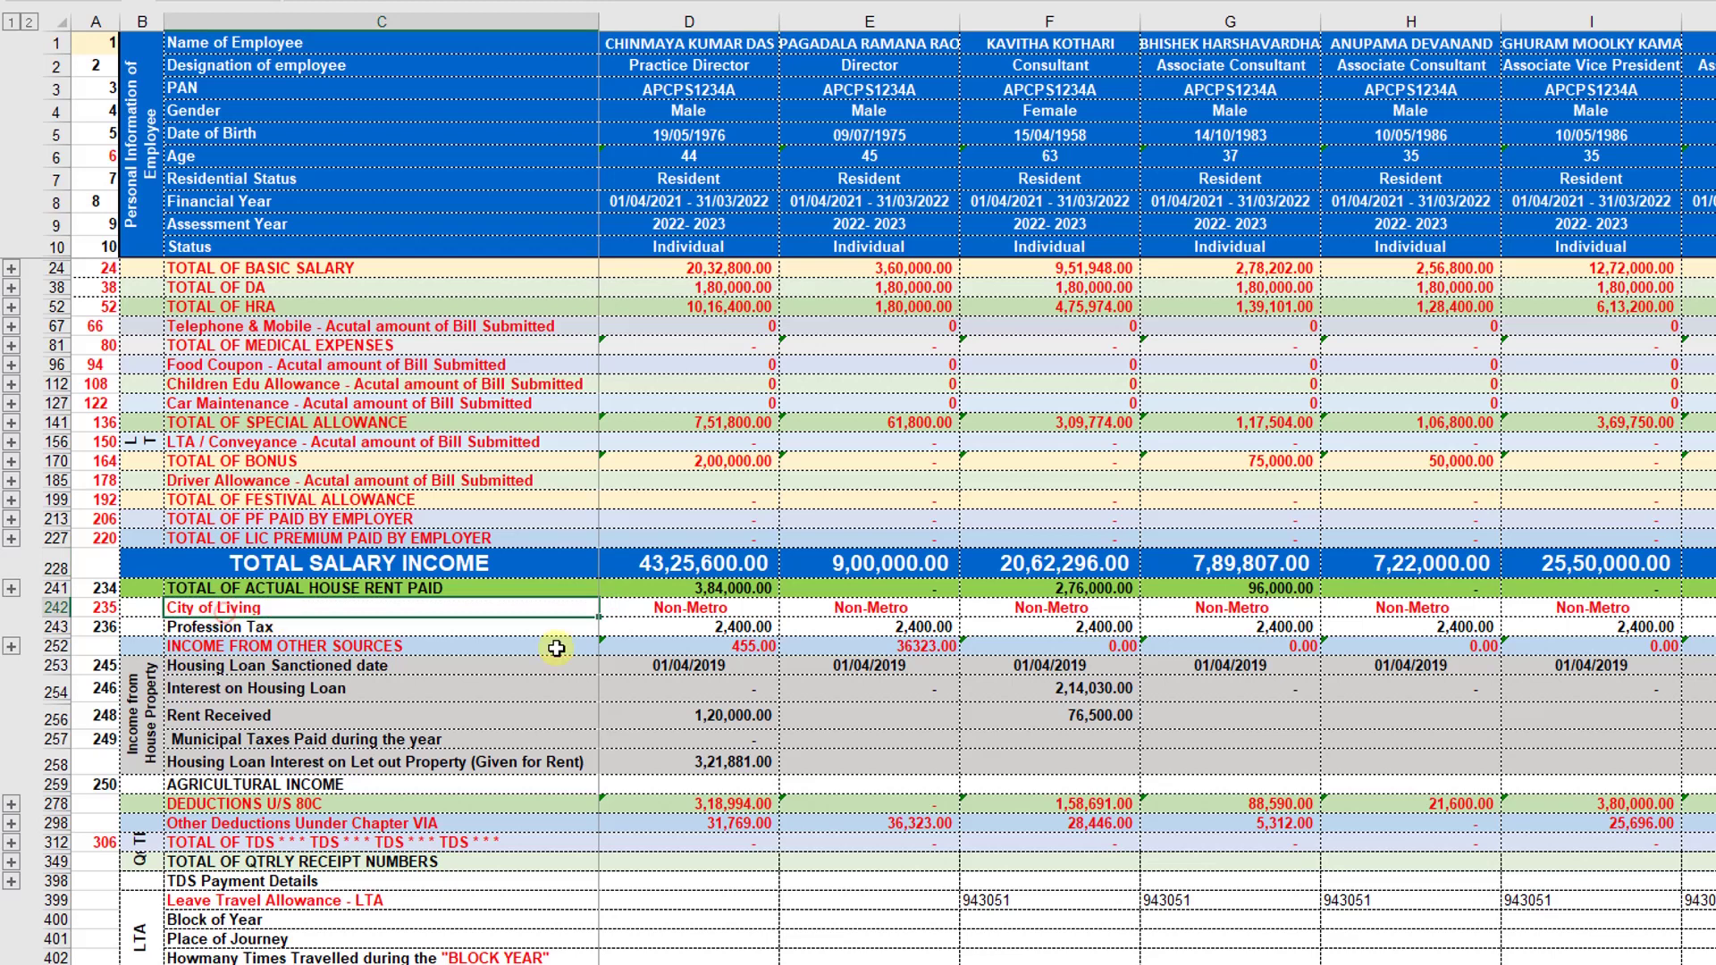
{"action": "left_click", "coordinate": [701, 612]}
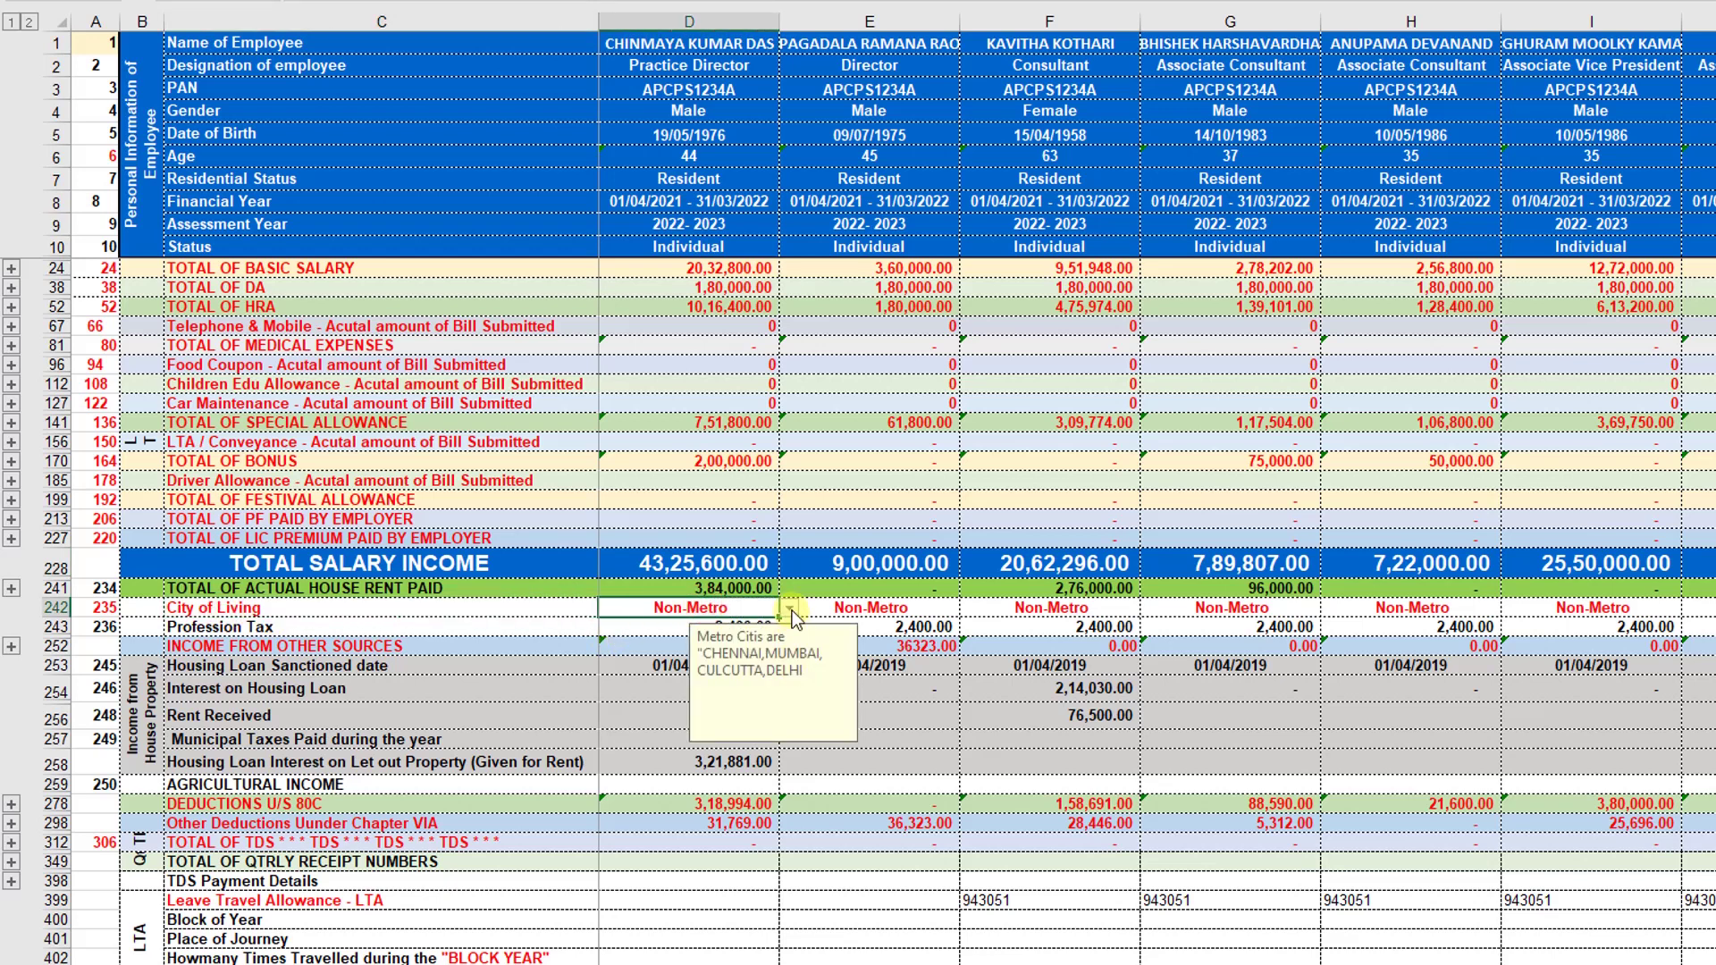
{"action": "left_click", "coordinate": [660, 628]}
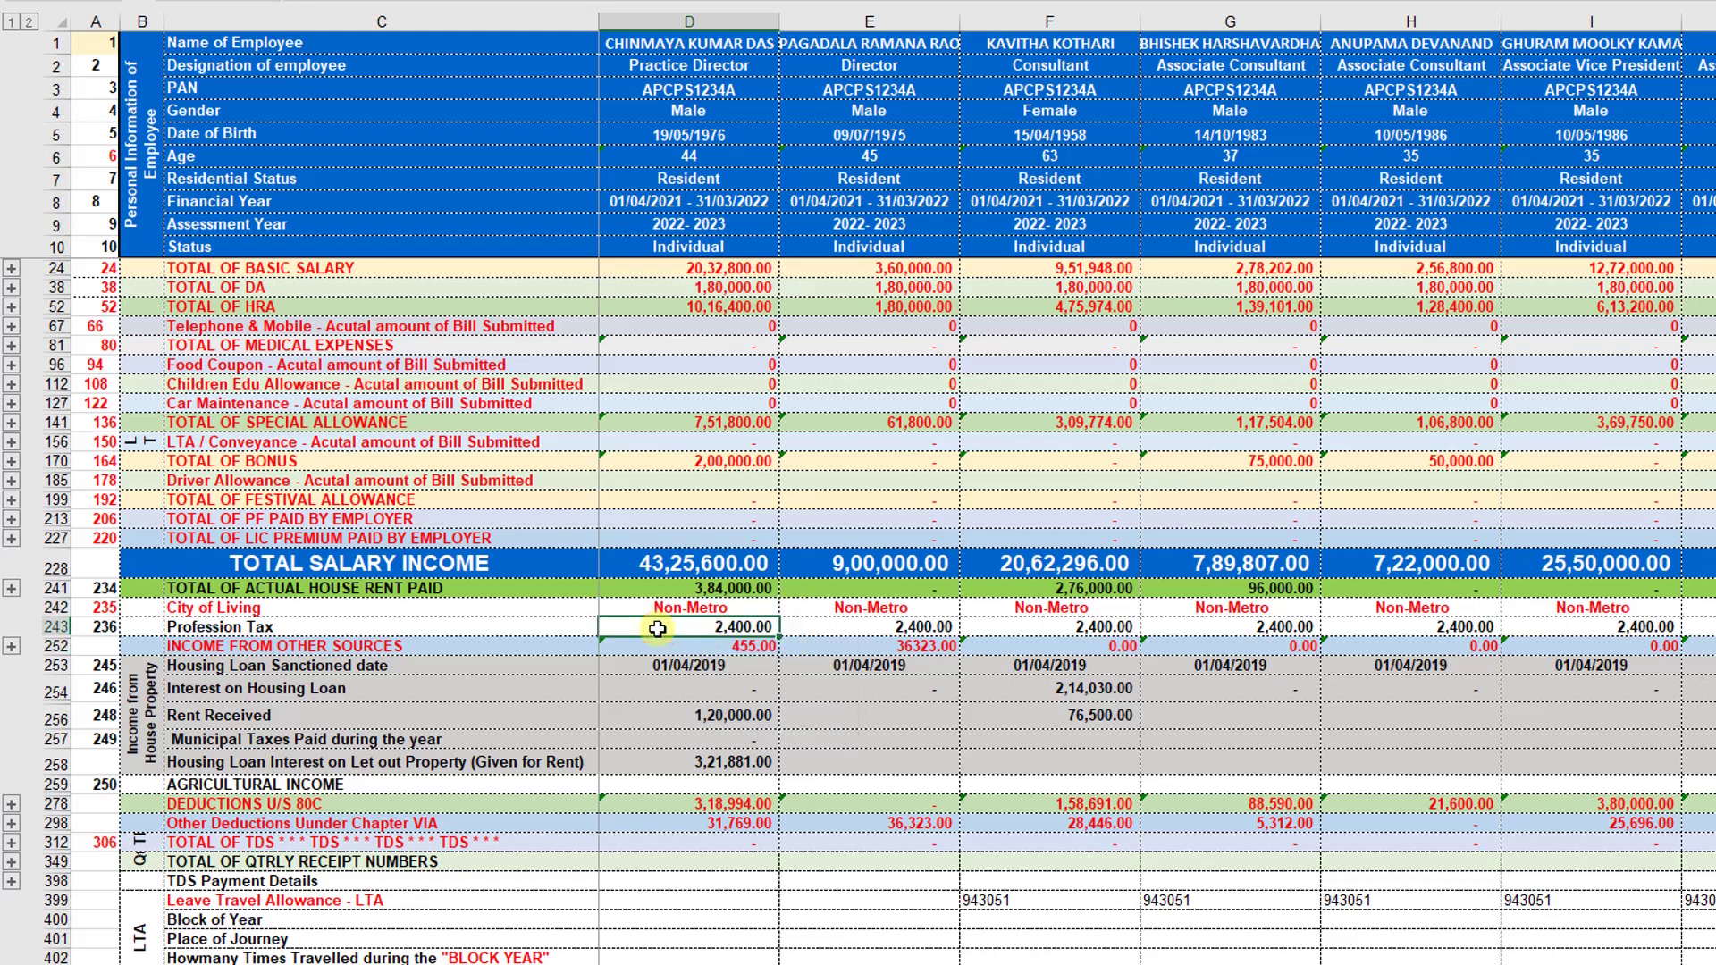
{"action": "left_click", "coordinate": [456, 661]}
{"action": "left_click", "coordinate": [445, 641]}
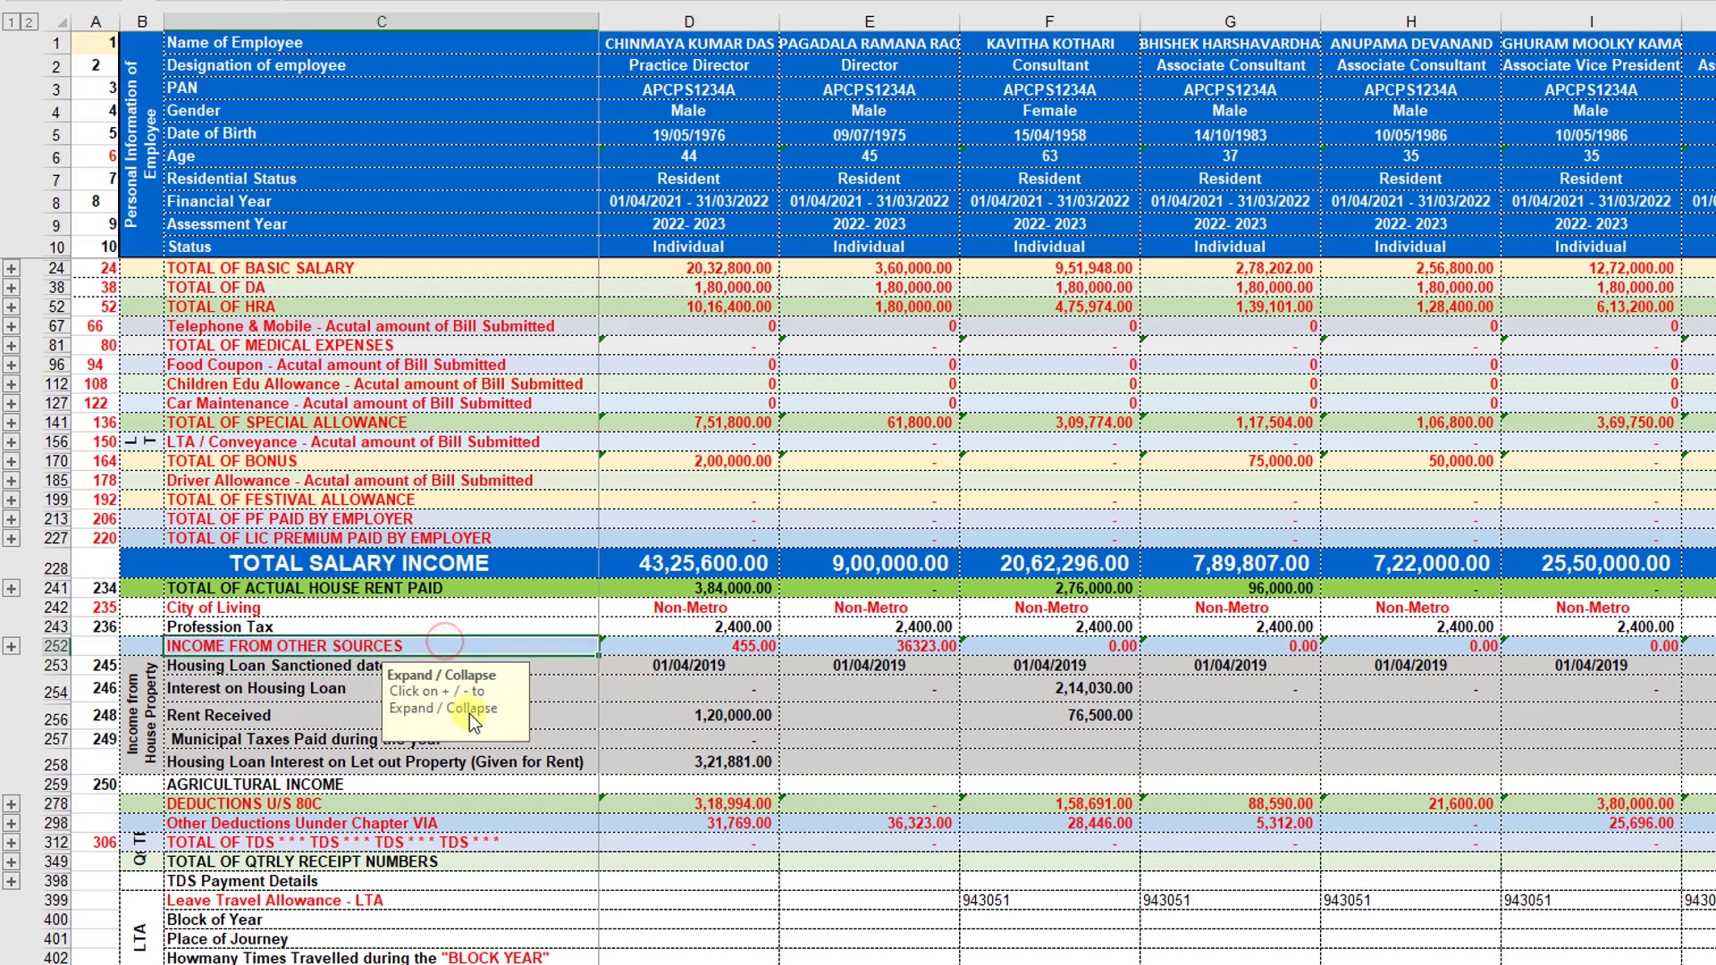
- Expand the Income from Other Sources group and review its fields from savings bank interest to PPF and recurring deposit interest
{"action": "left_click", "coordinate": [720, 633]}
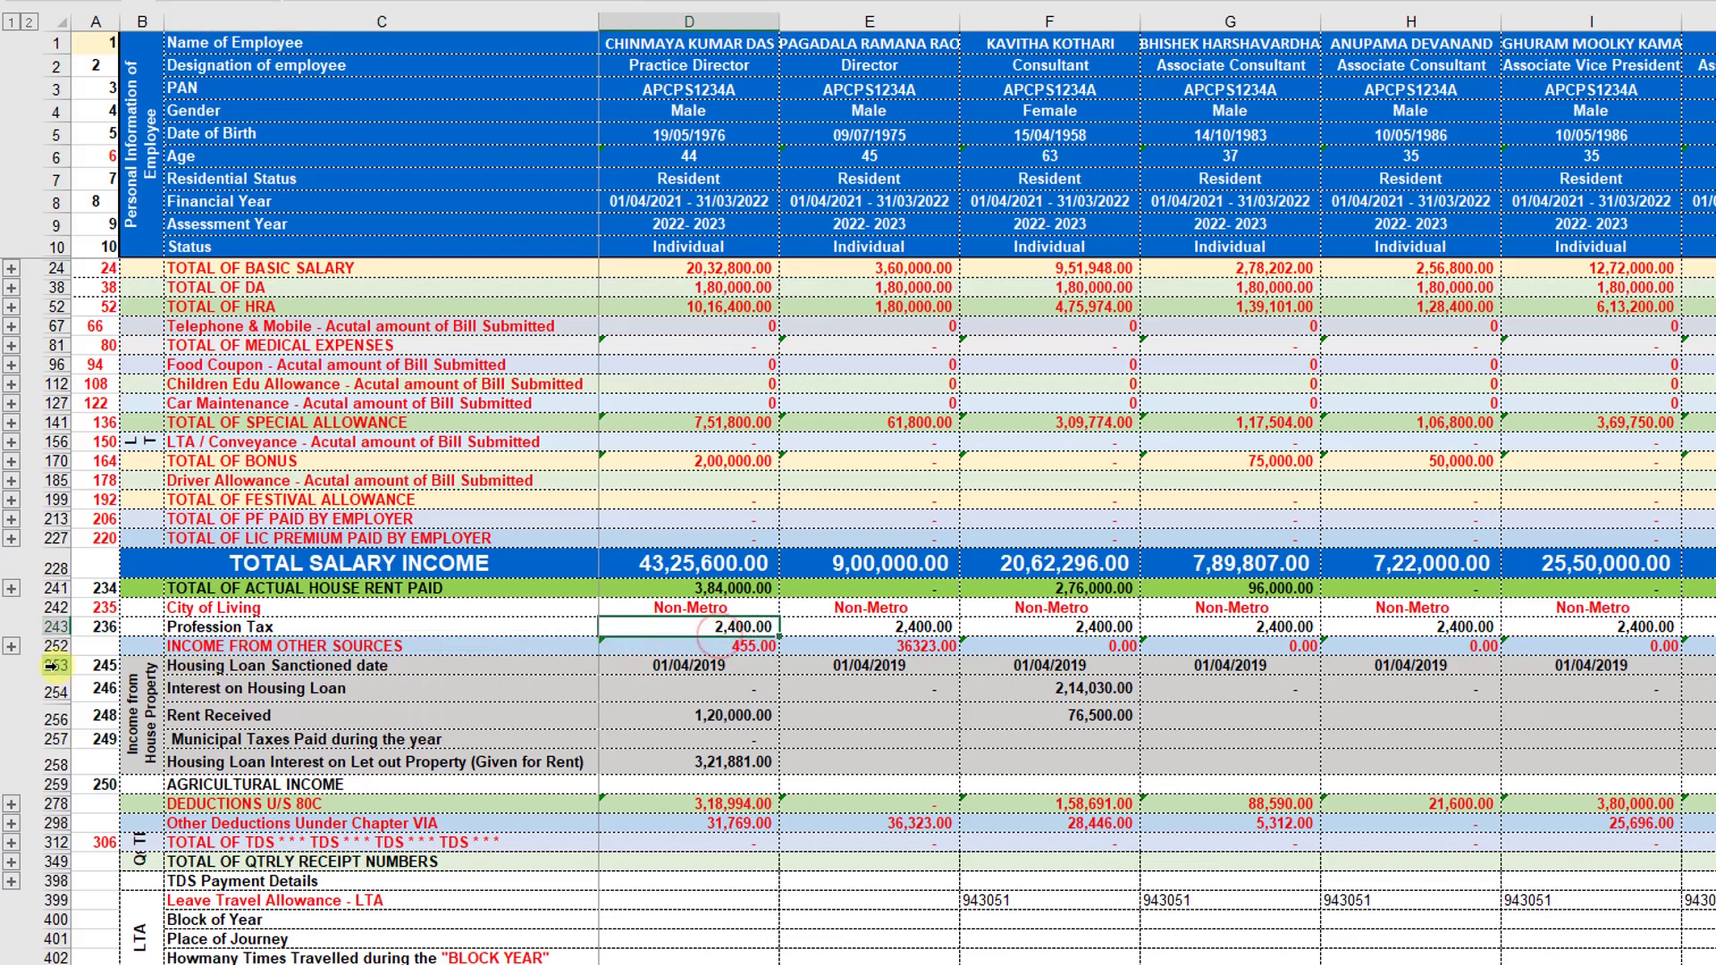
{"action": "left_click", "coordinate": [12, 646]}
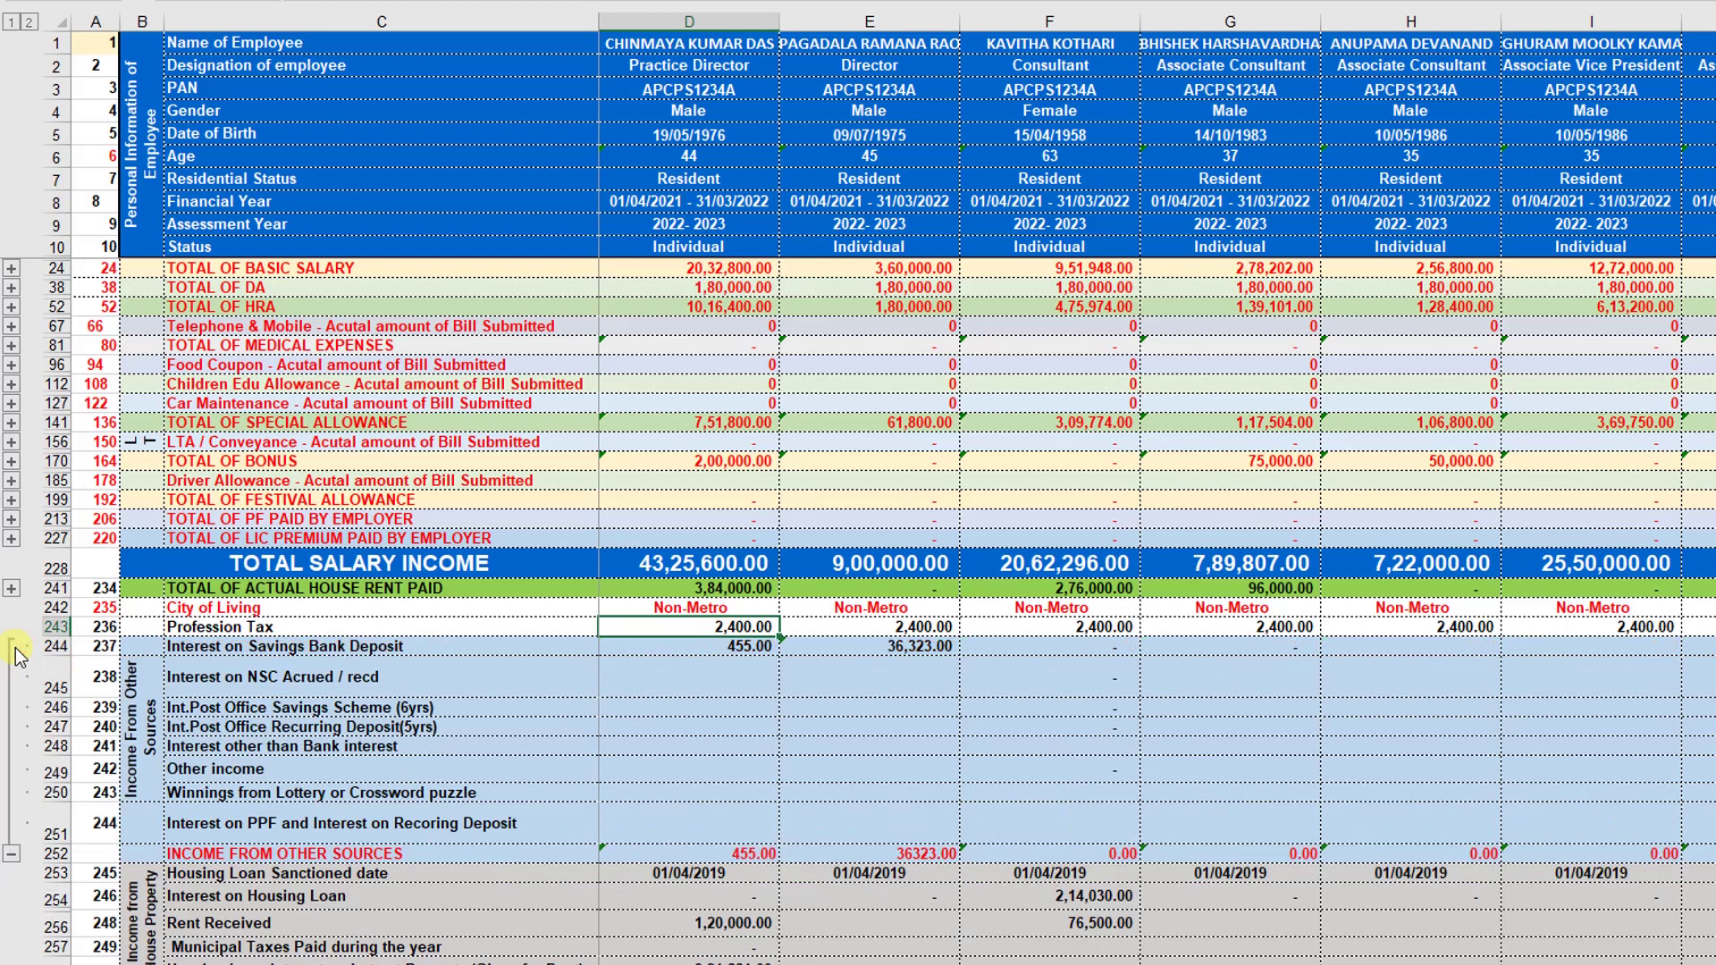
{"action": "left_click", "coordinate": [299, 644]}
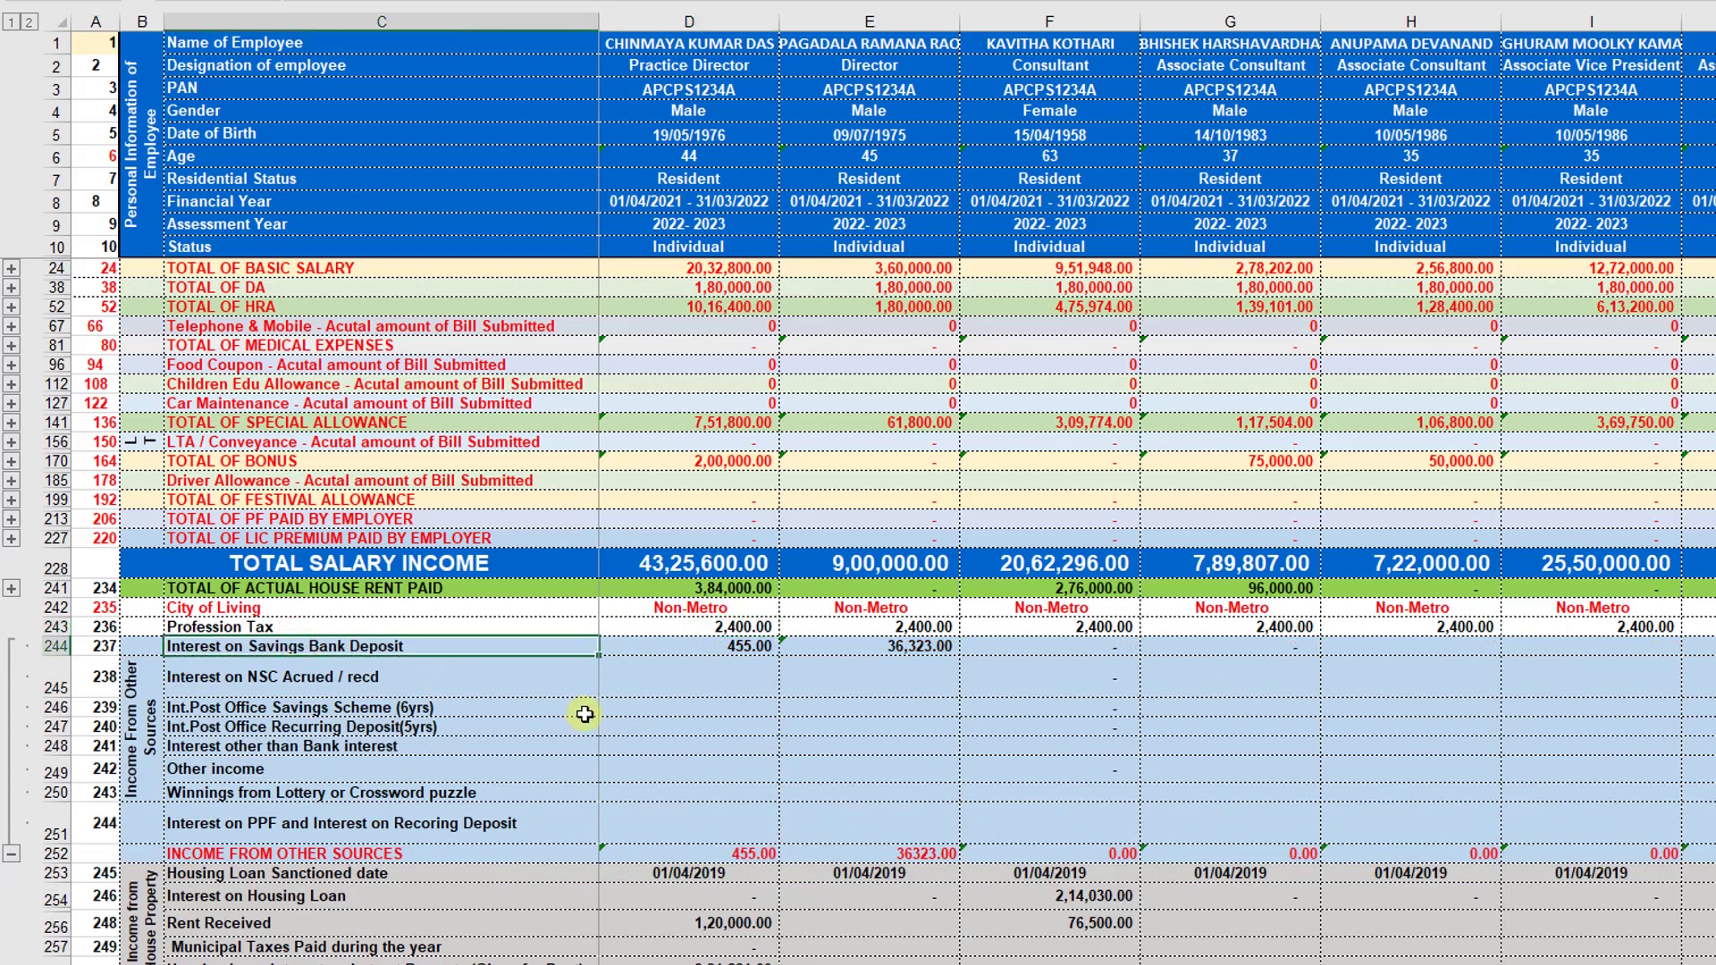
{"action": "left_click", "coordinate": [491, 678]}
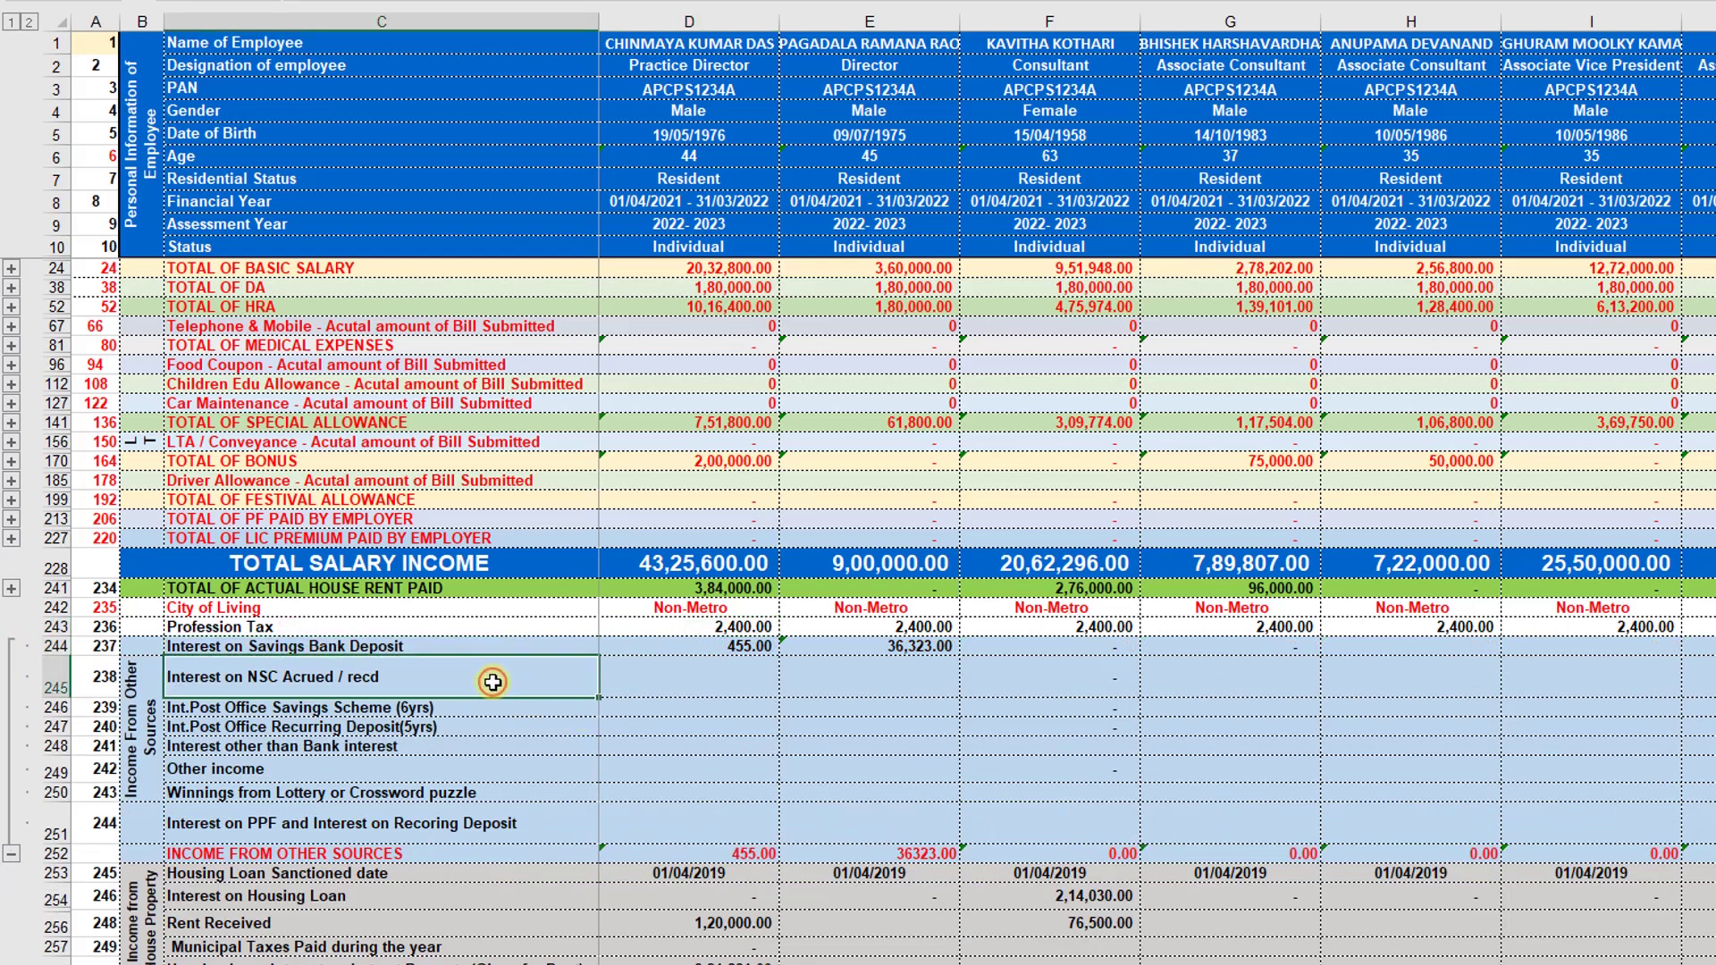
{"action": "left_click", "coordinate": [483, 711]}
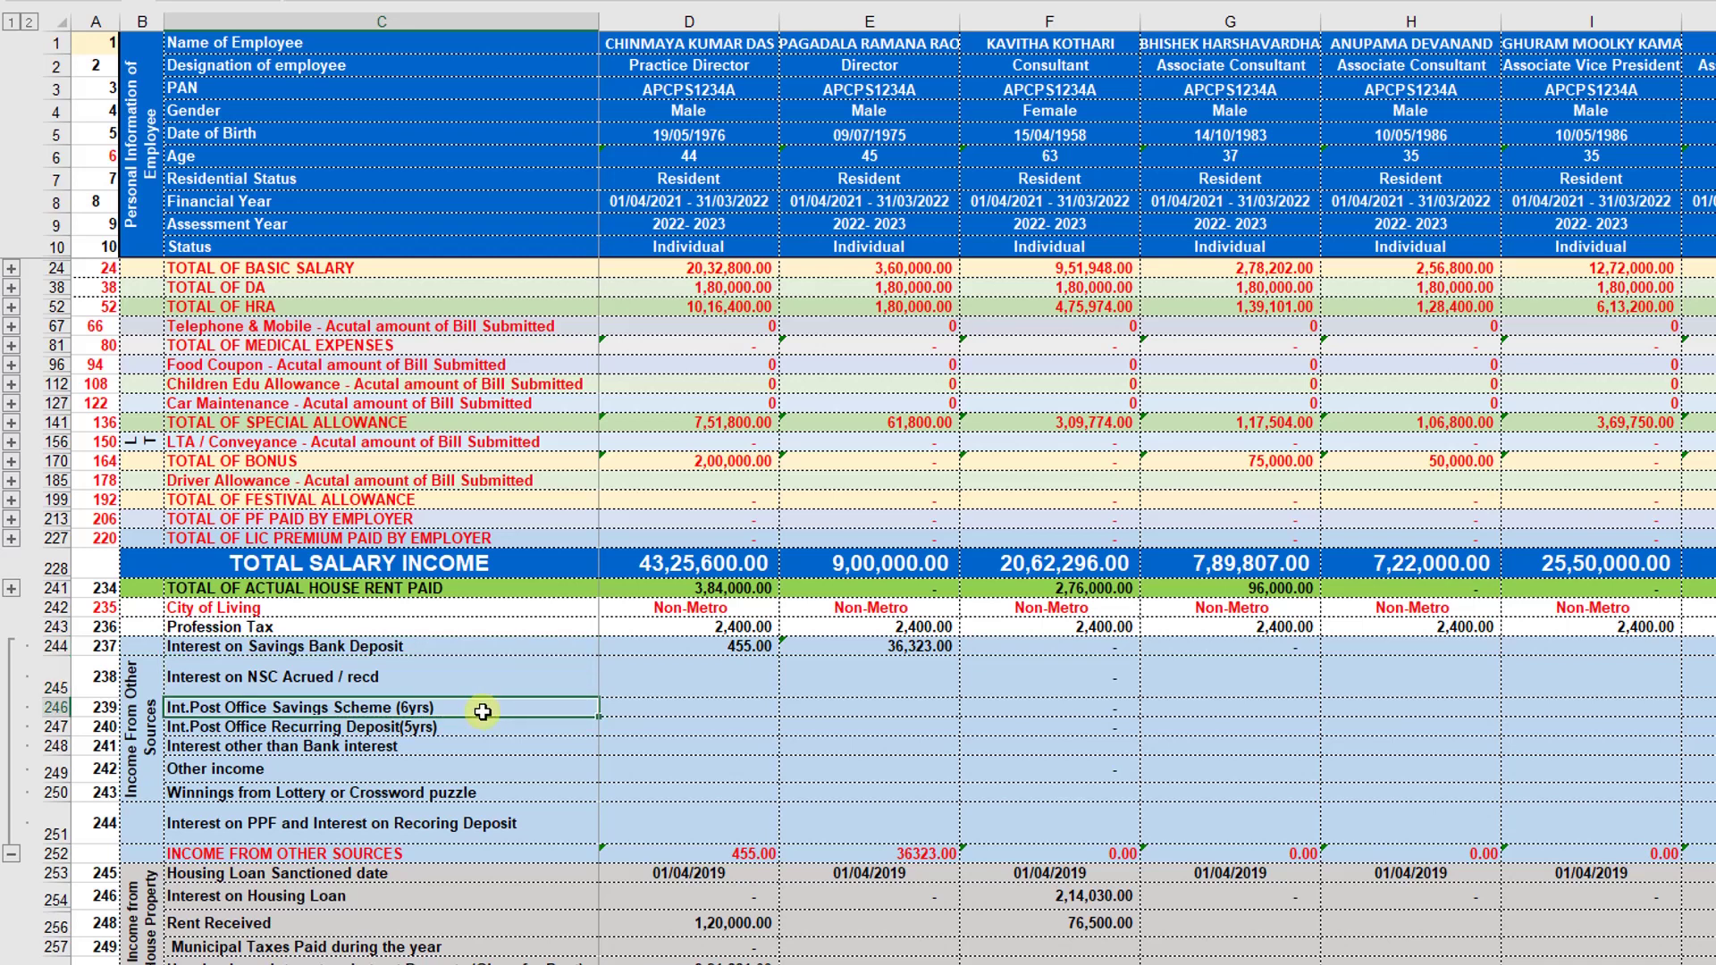
{"action": "left_click", "coordinate": [454, 728]}
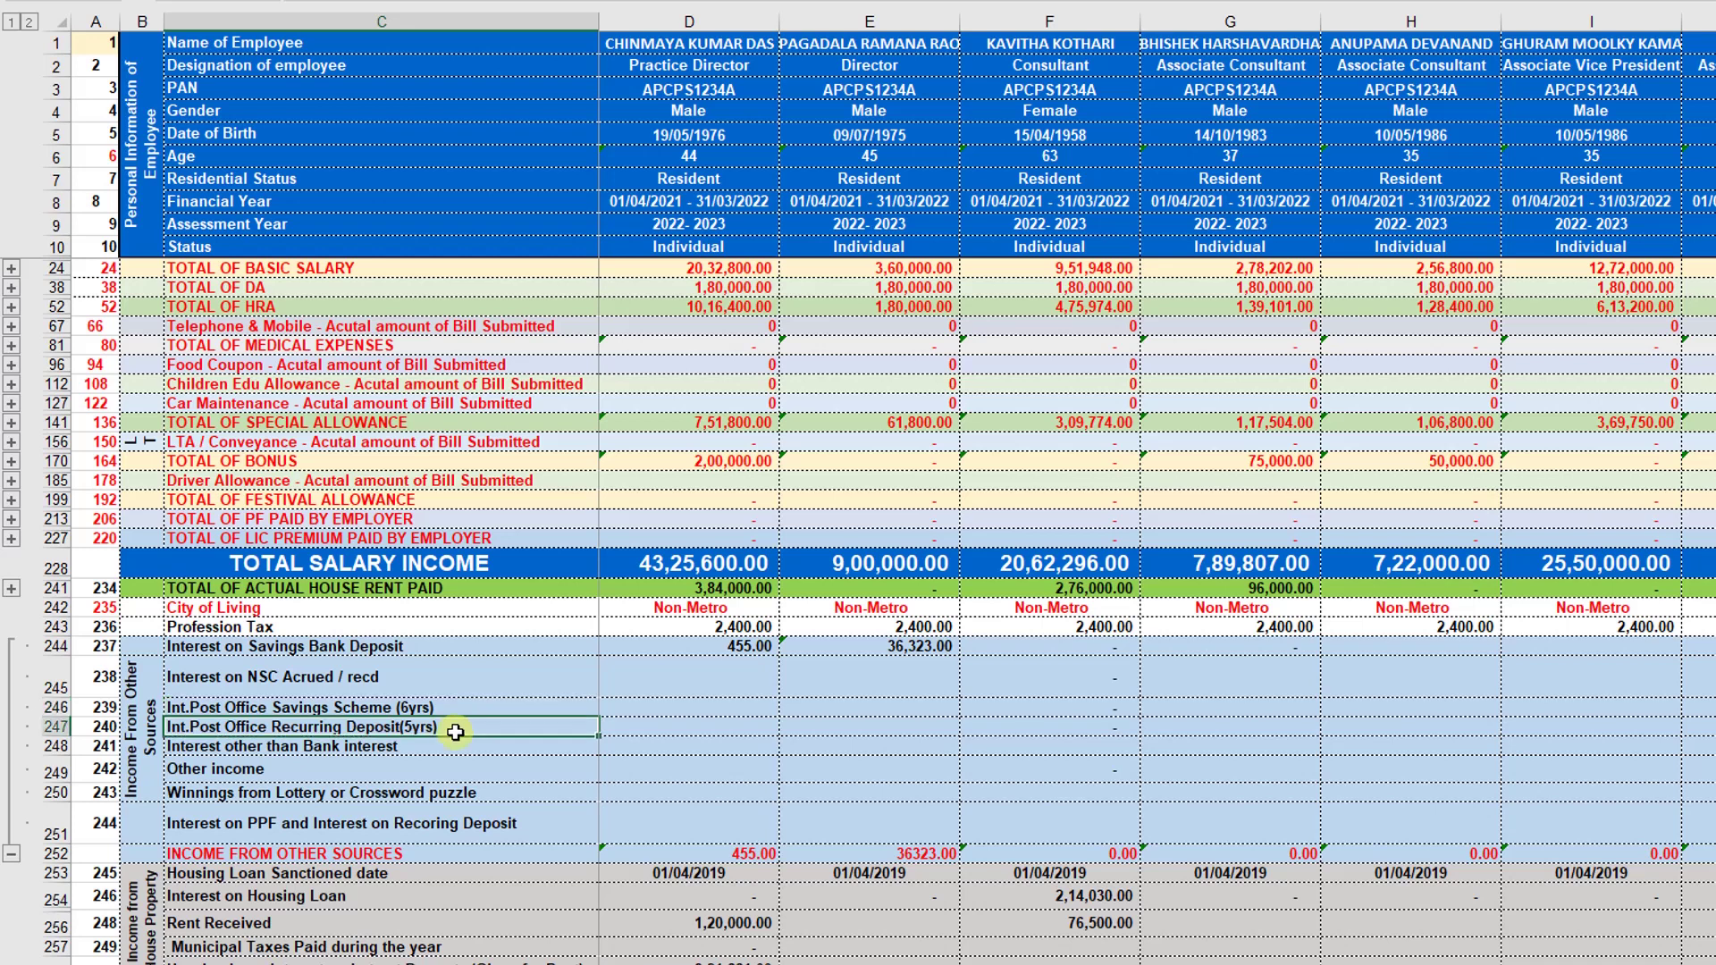
{"action": "left_click", "coordinate": [454, 747]}
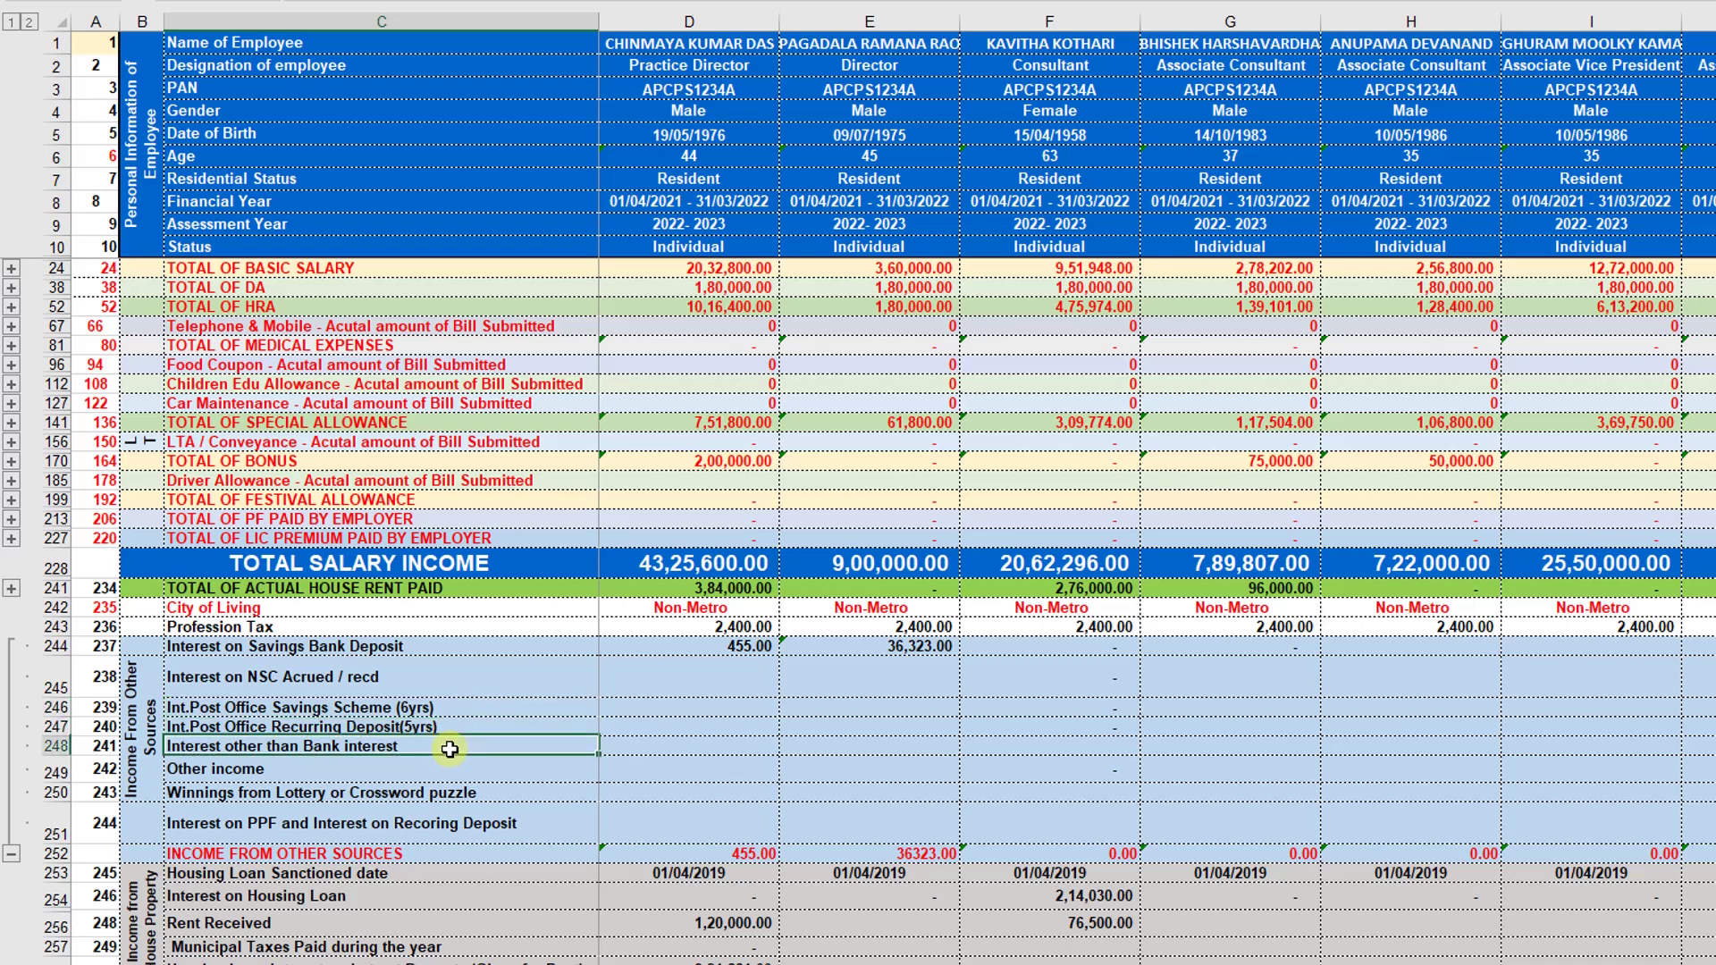
{"action": "left_click", "coordinate": [460, 777]}
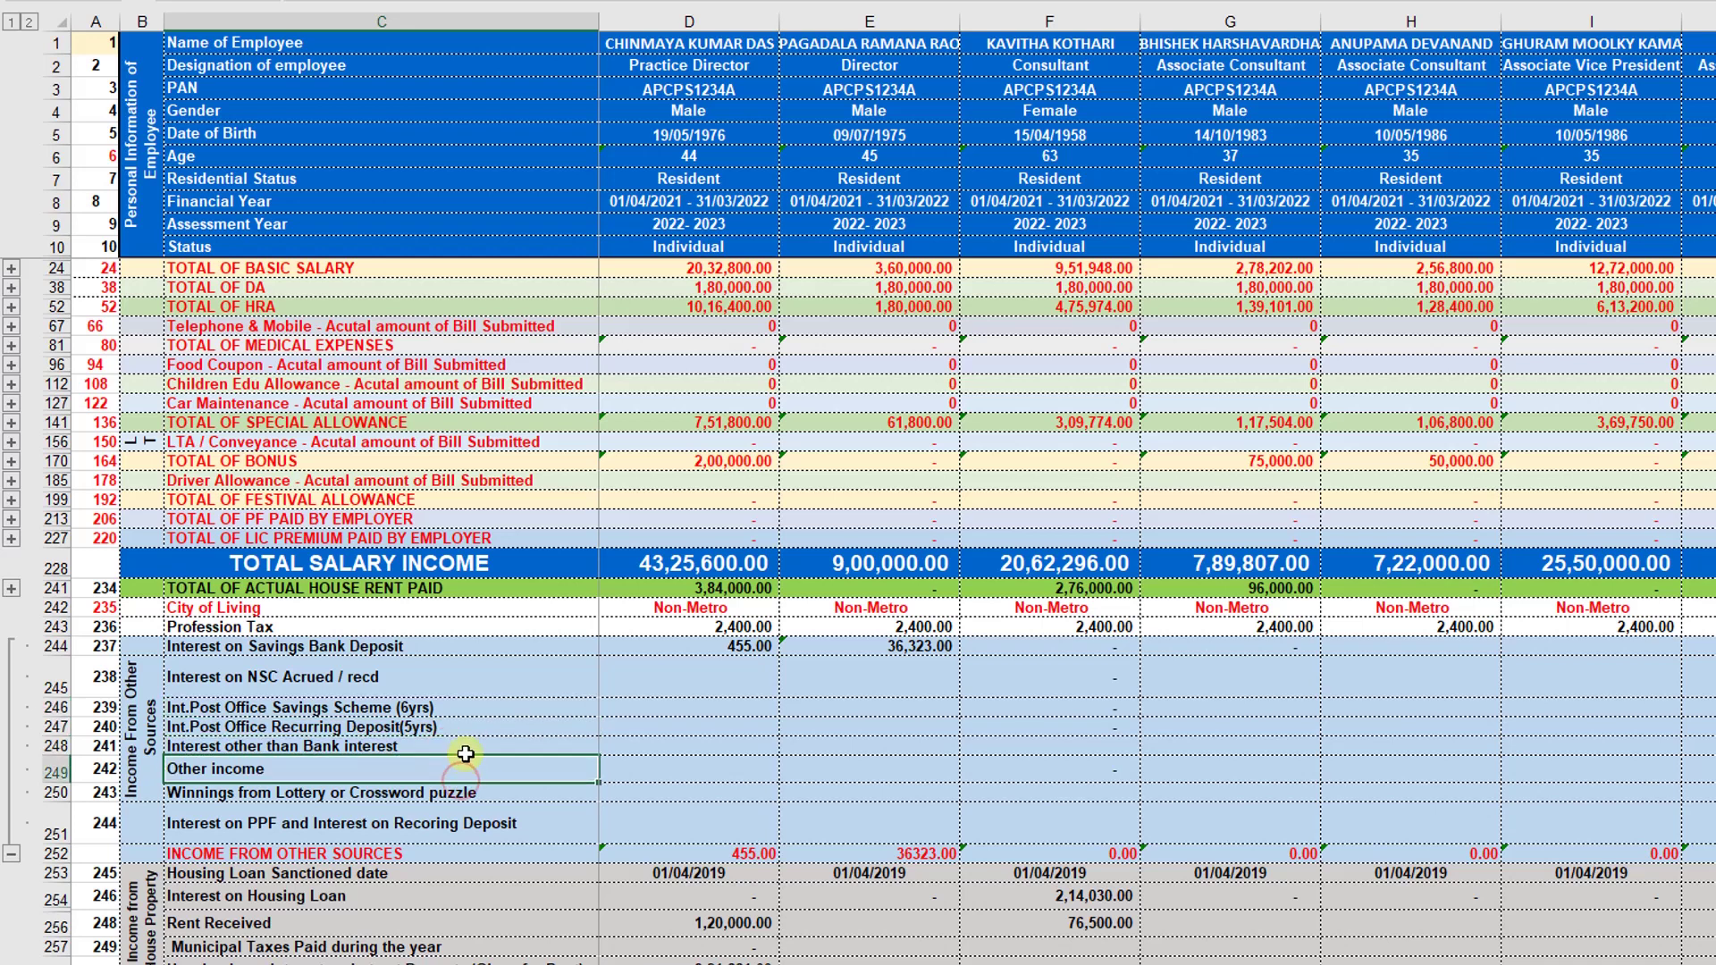
{"action": "left_click", "coordinate": [464, 794]}
{"action": "left_click", "coordinate": [469, 829]}
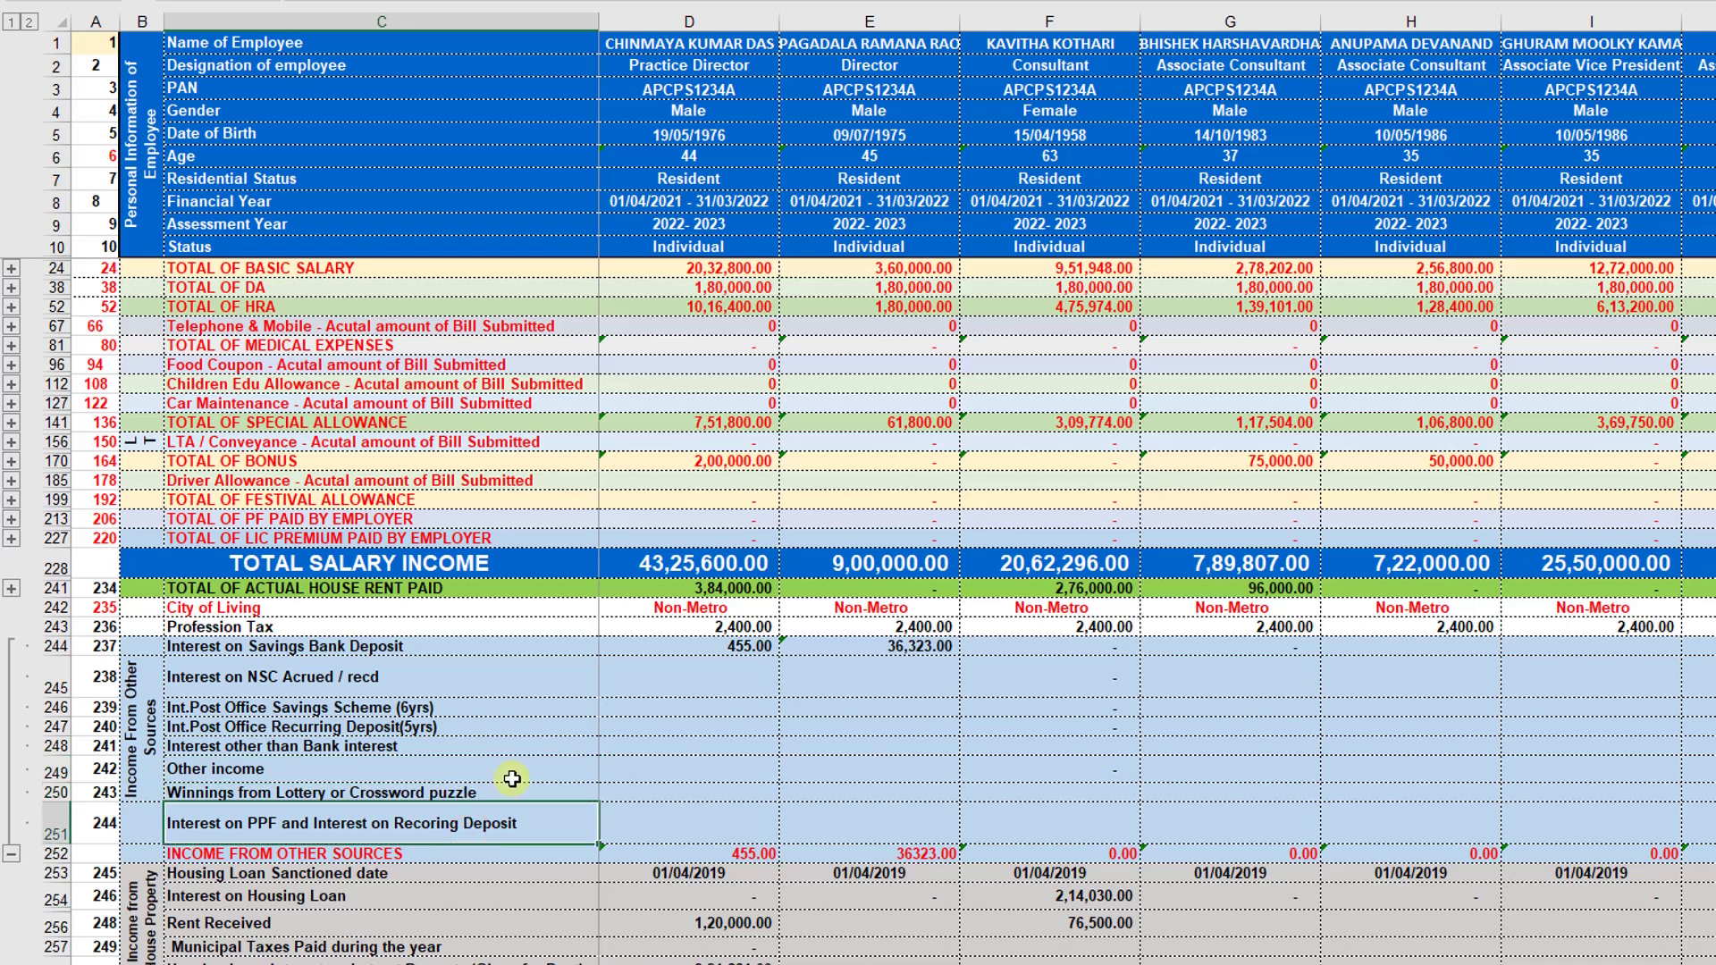
- Check the first two employees' savings bank interest entries and collapse the Income from Other Sources group
{"action": "left_click", "coordinate": [710, 642]}
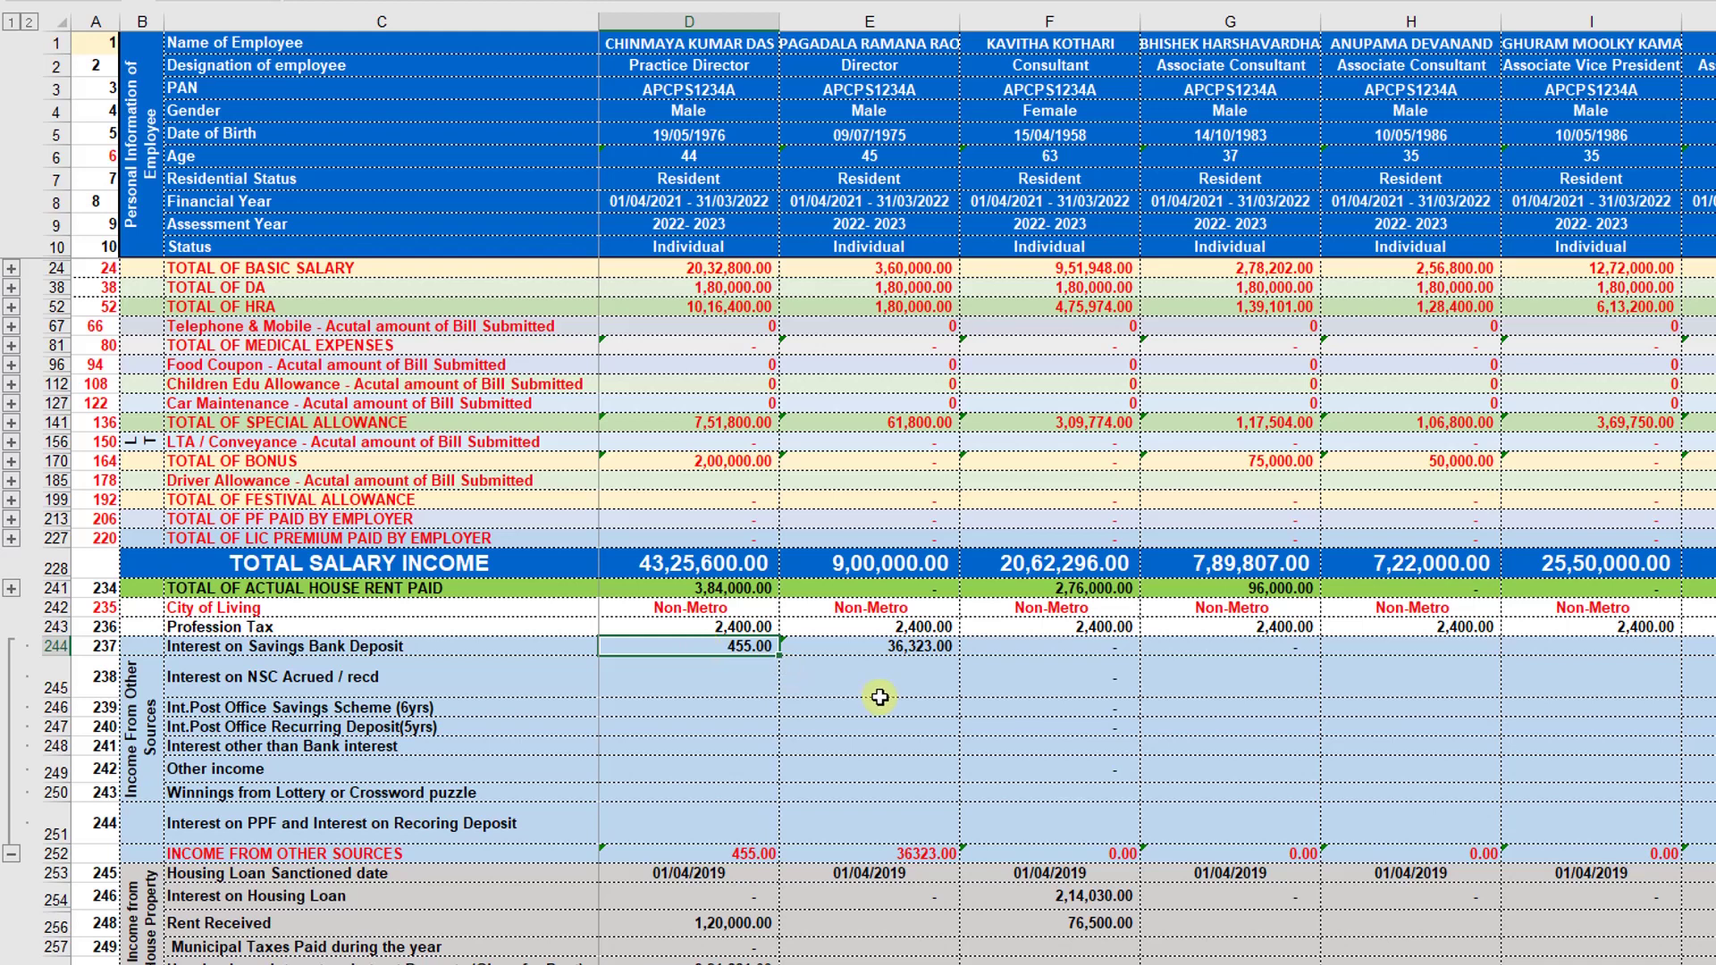
{"action": "left_click", "coordinate": [883, 650]}
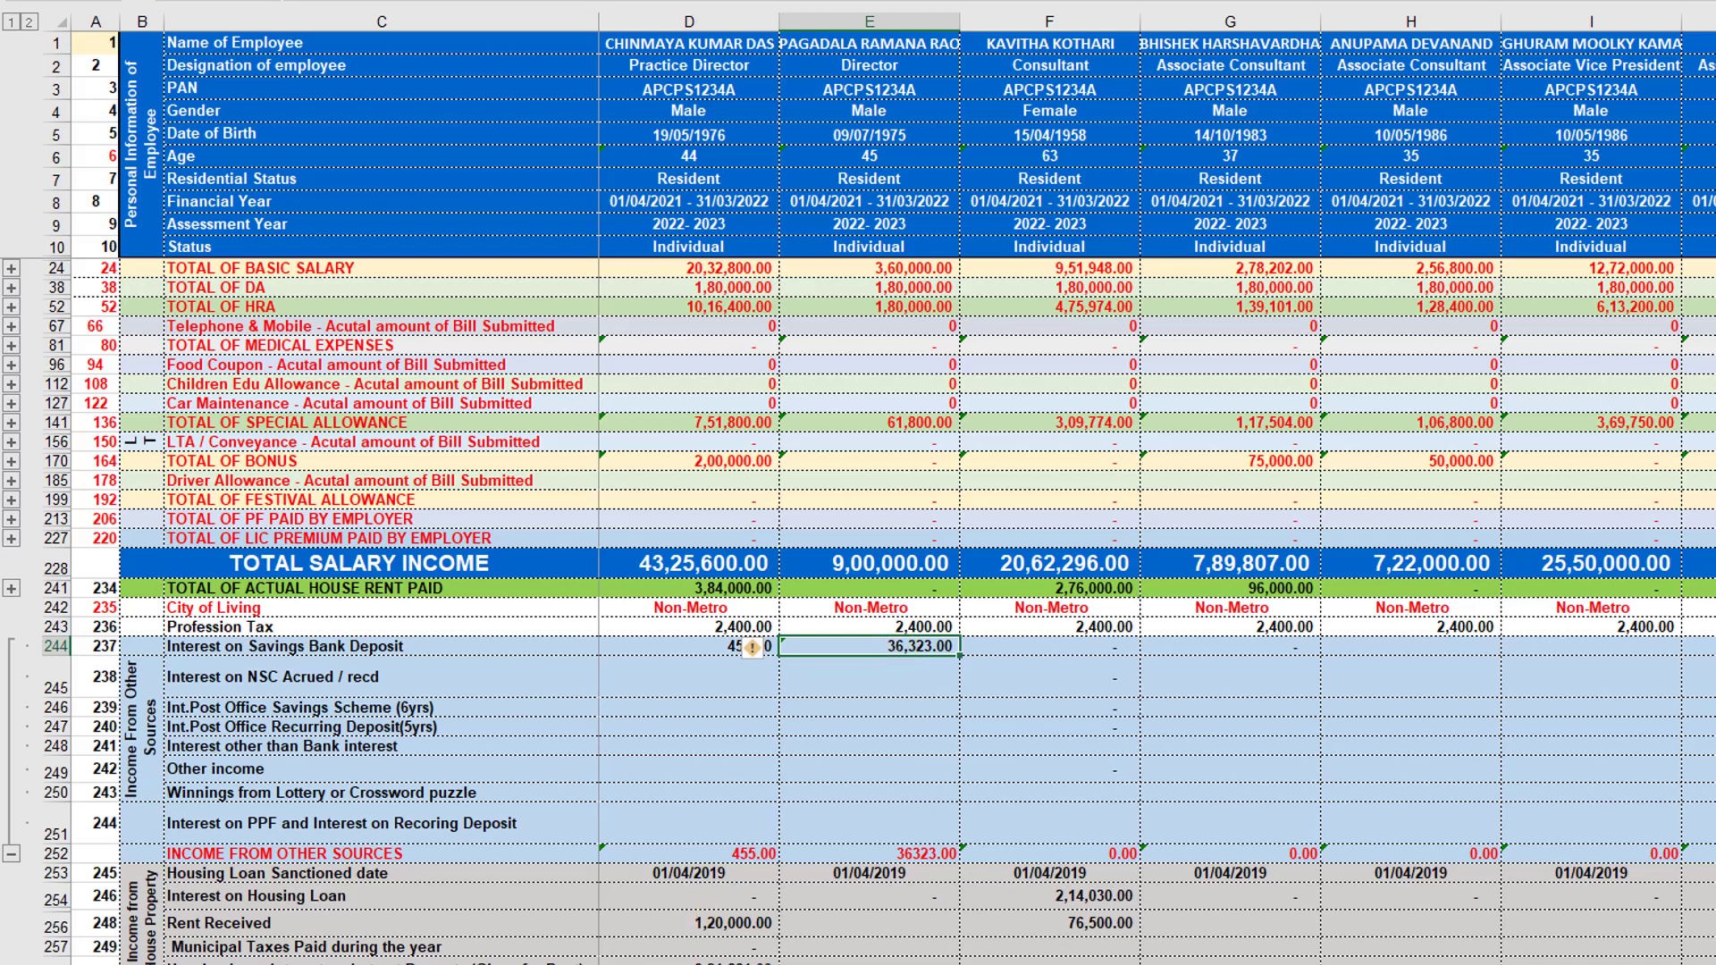
{"action": "left_click", "coordinate": [11, 854]}
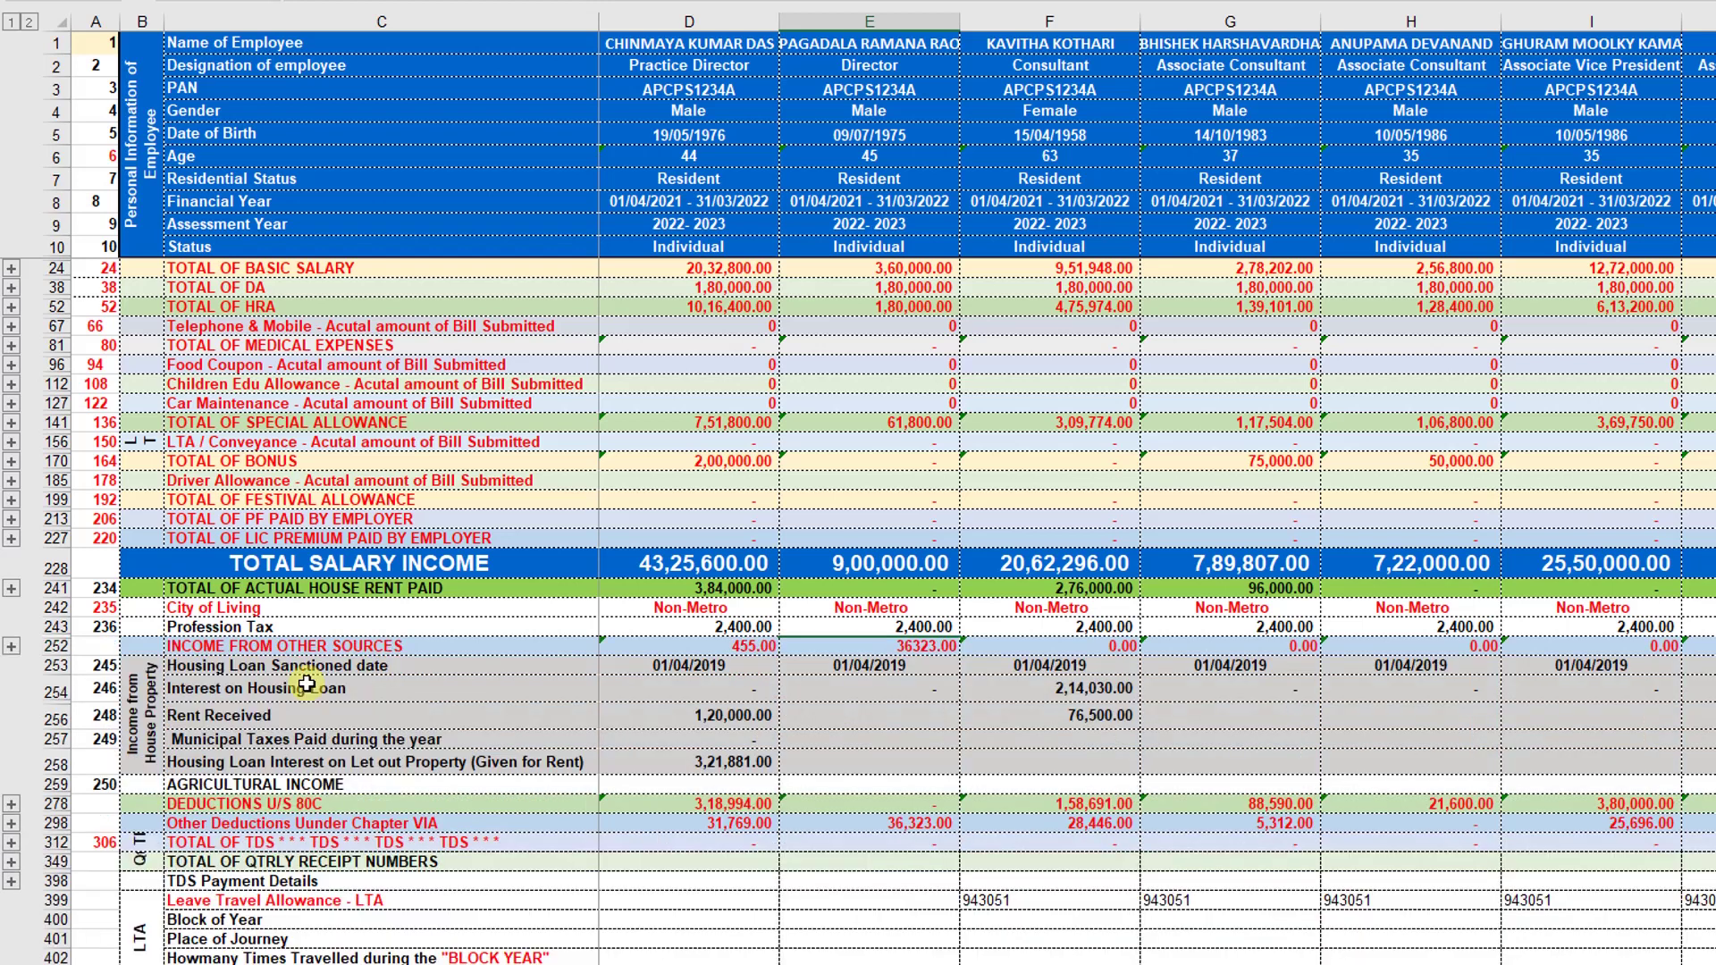
- Examine the Income from House Property section, checking the first employee's housing loan sanctioned date, housing loan interest and rent received
{"action": "left_click", "coordinate": [261, 683]}
{"action": "left_click", "coordinate": [139, 751]}
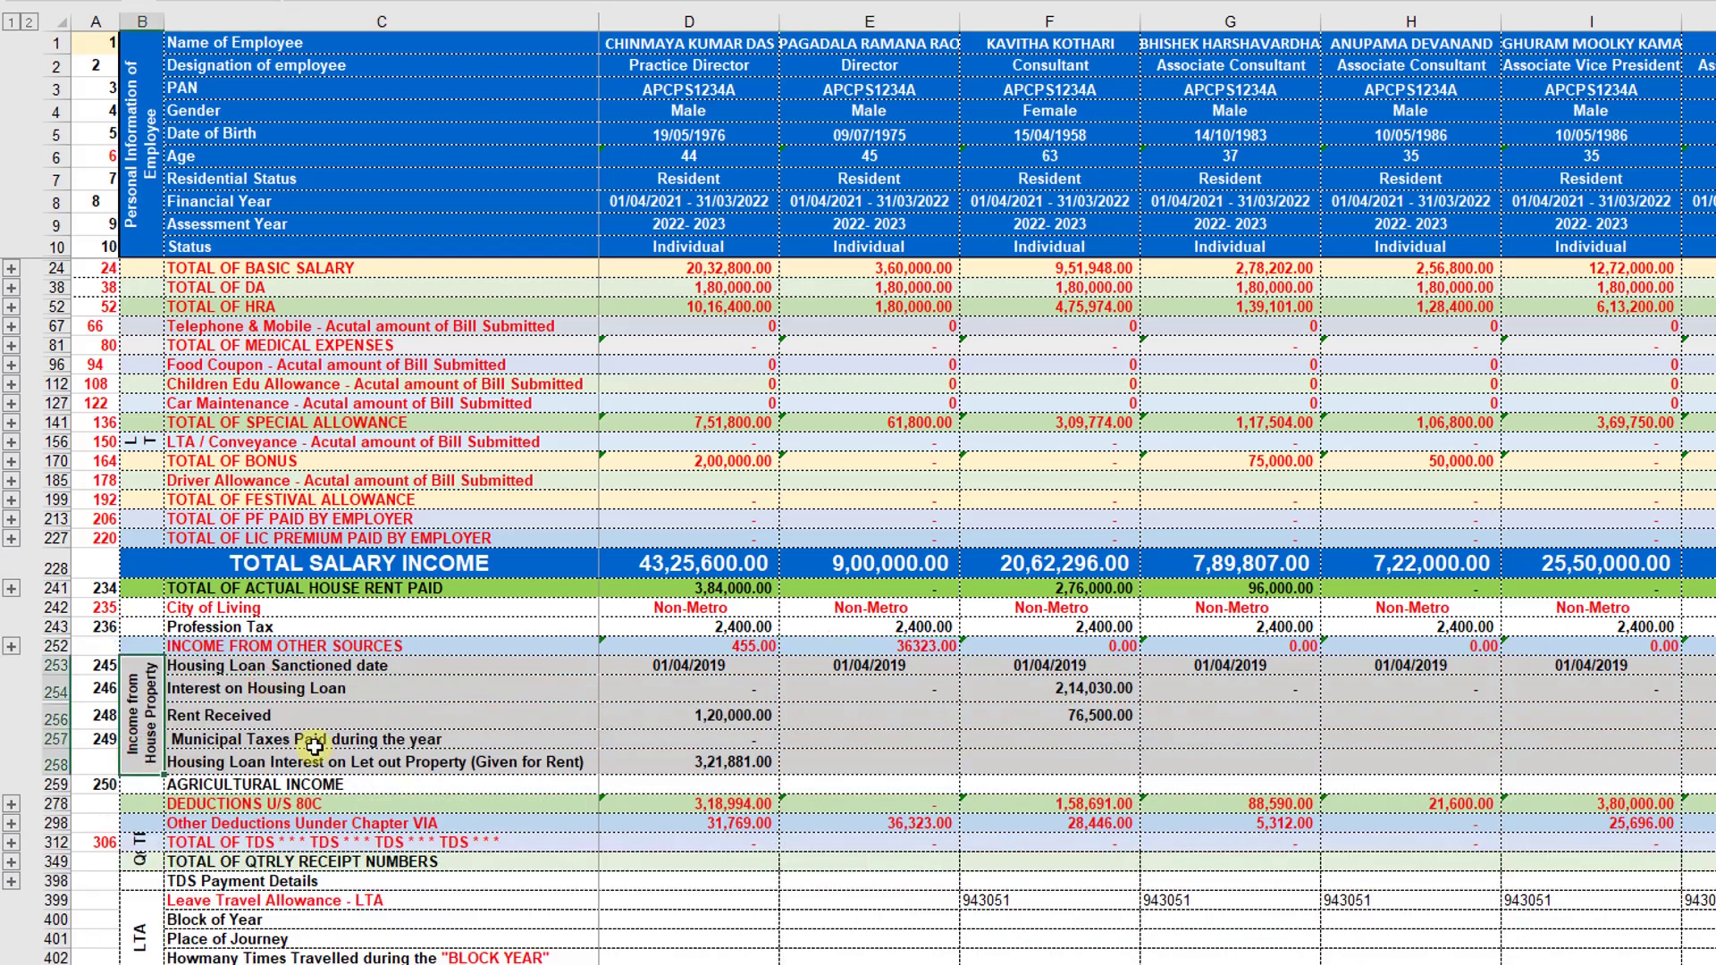
{"action": "left_click", "coordinate": [279, 672]}
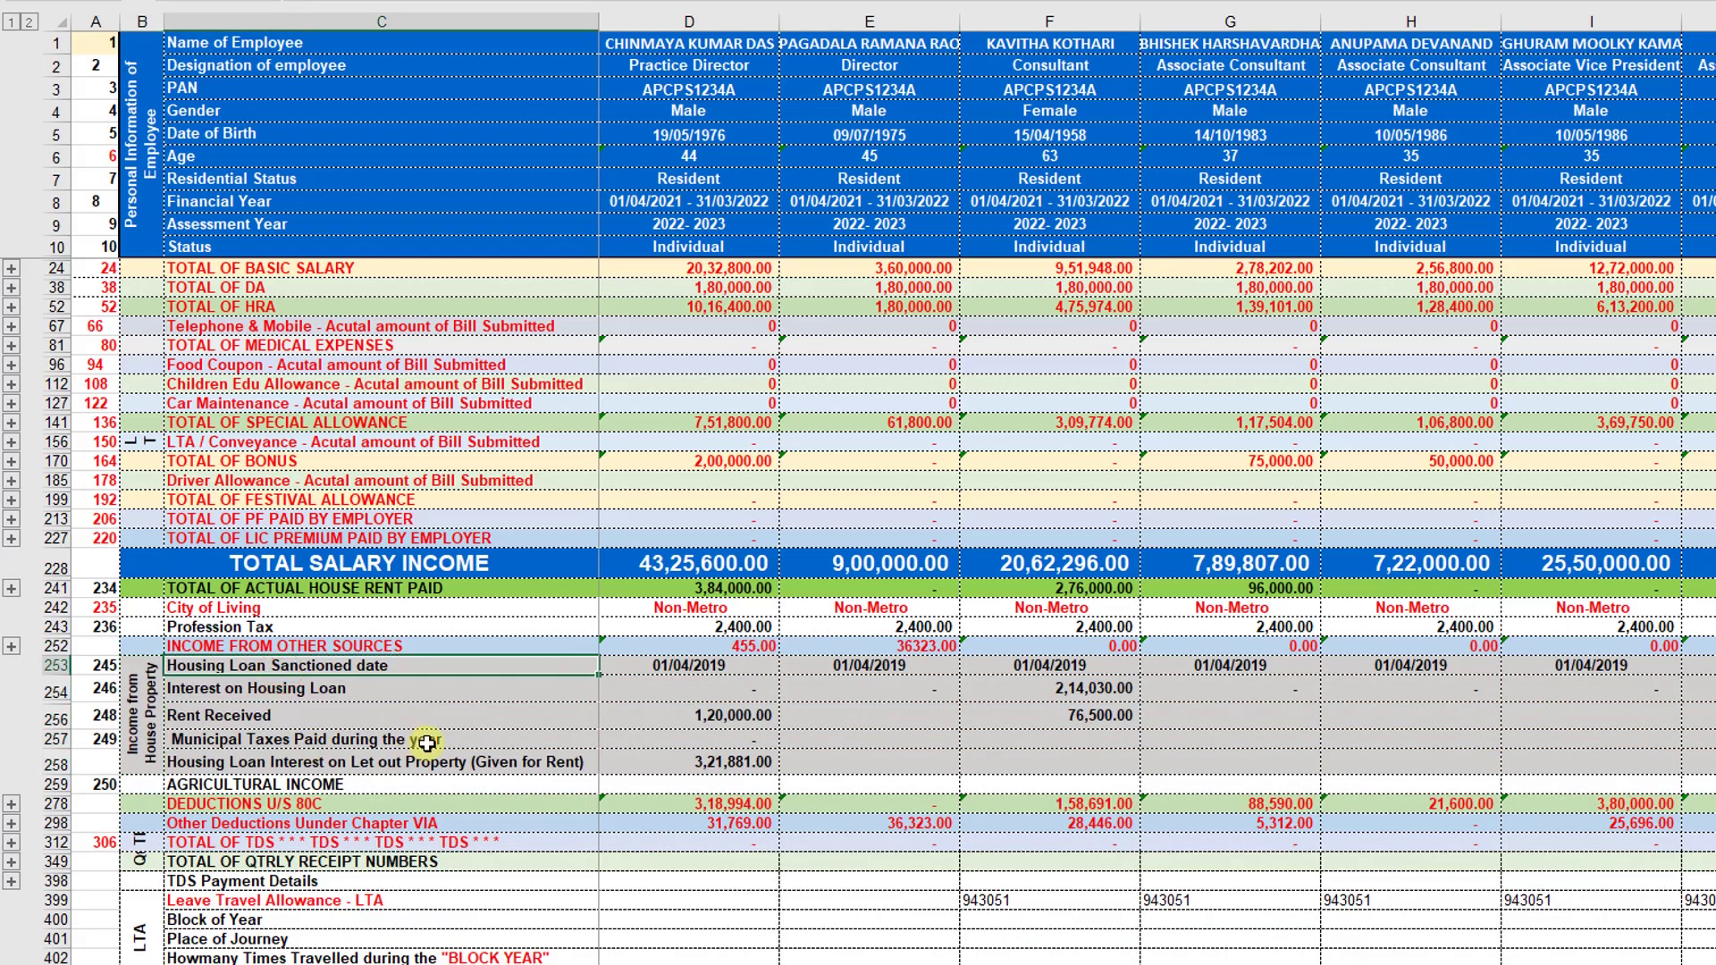
{"action": "left_click", "coordinate": [675, 667]}
{"action": "left_click", "coordinate": [663, 696]}
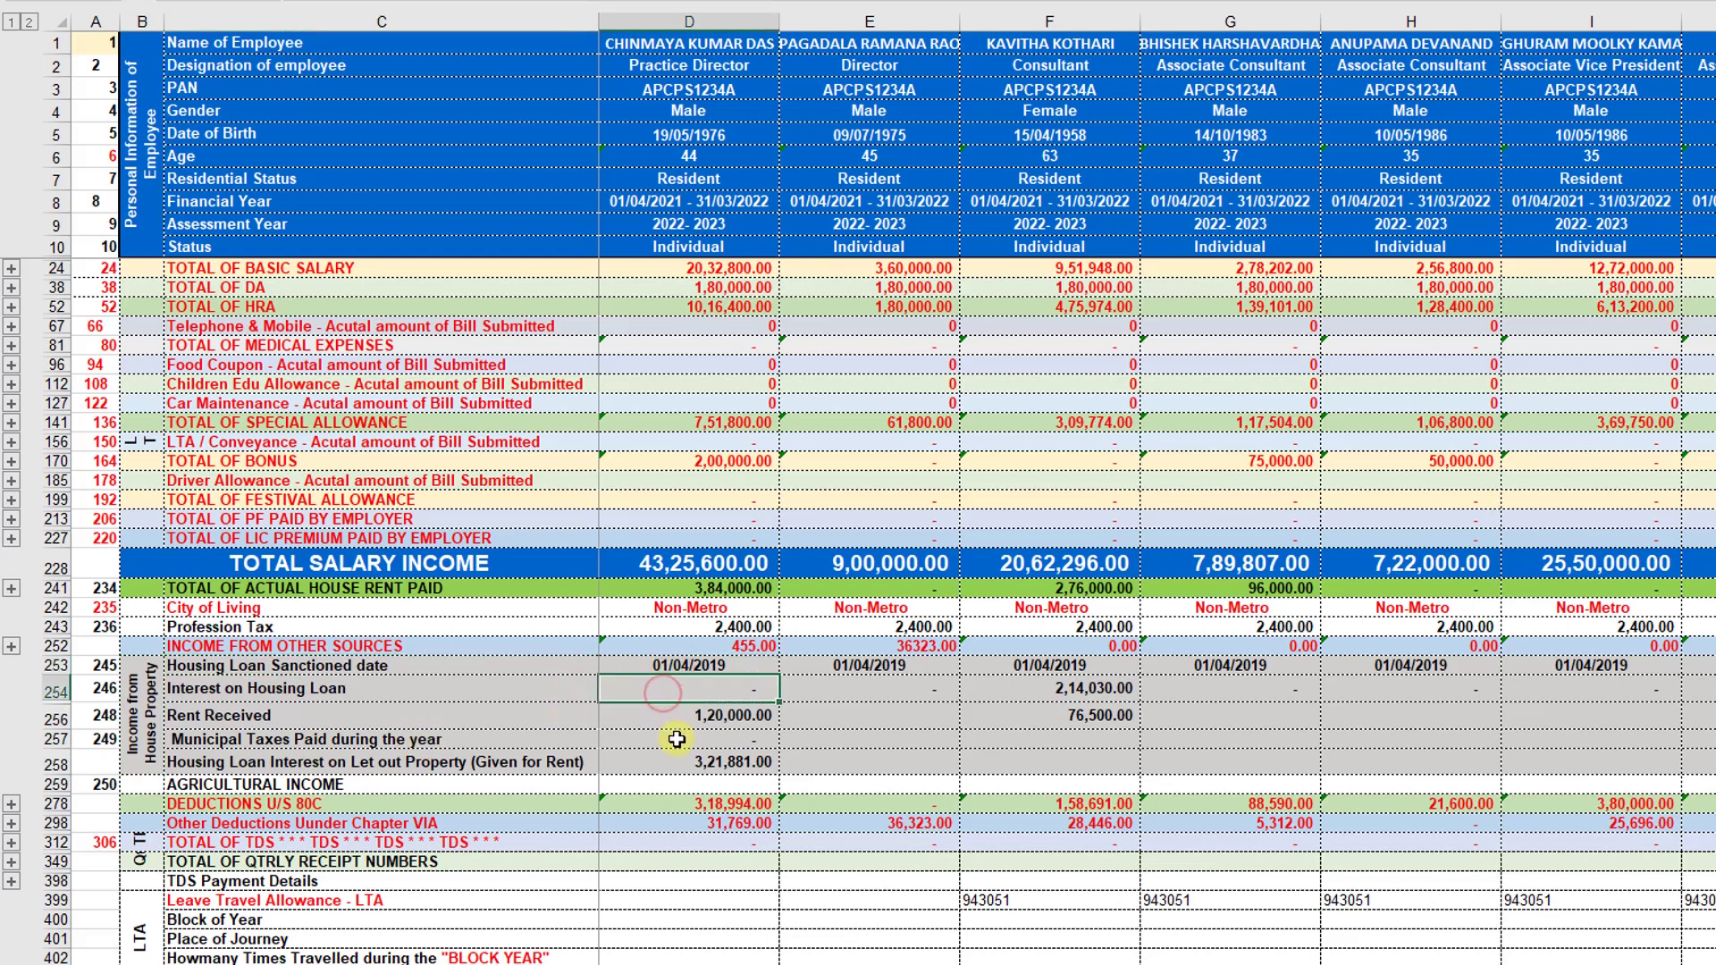
{"action": "key", "text": "Down"}
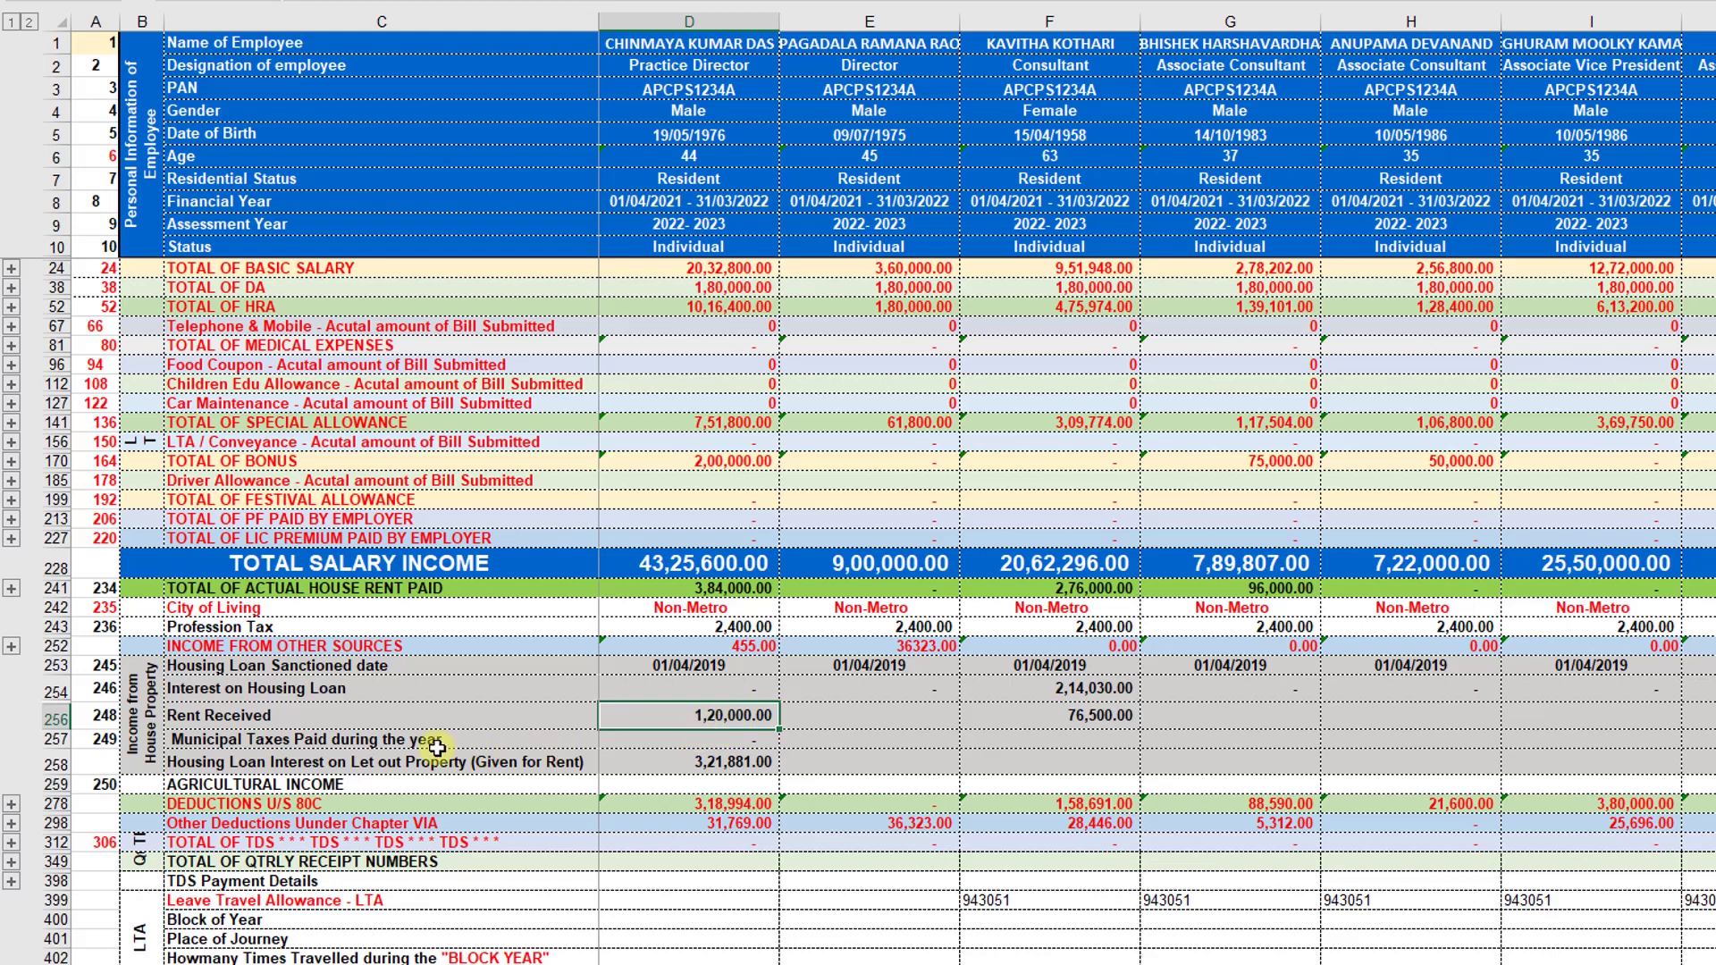
- Examine the municipal taxes and let-out property loan interest fields for the first employee, and recheck the housing loan interest entry
{"action": "left_click", "coordinate": [397, 744]}
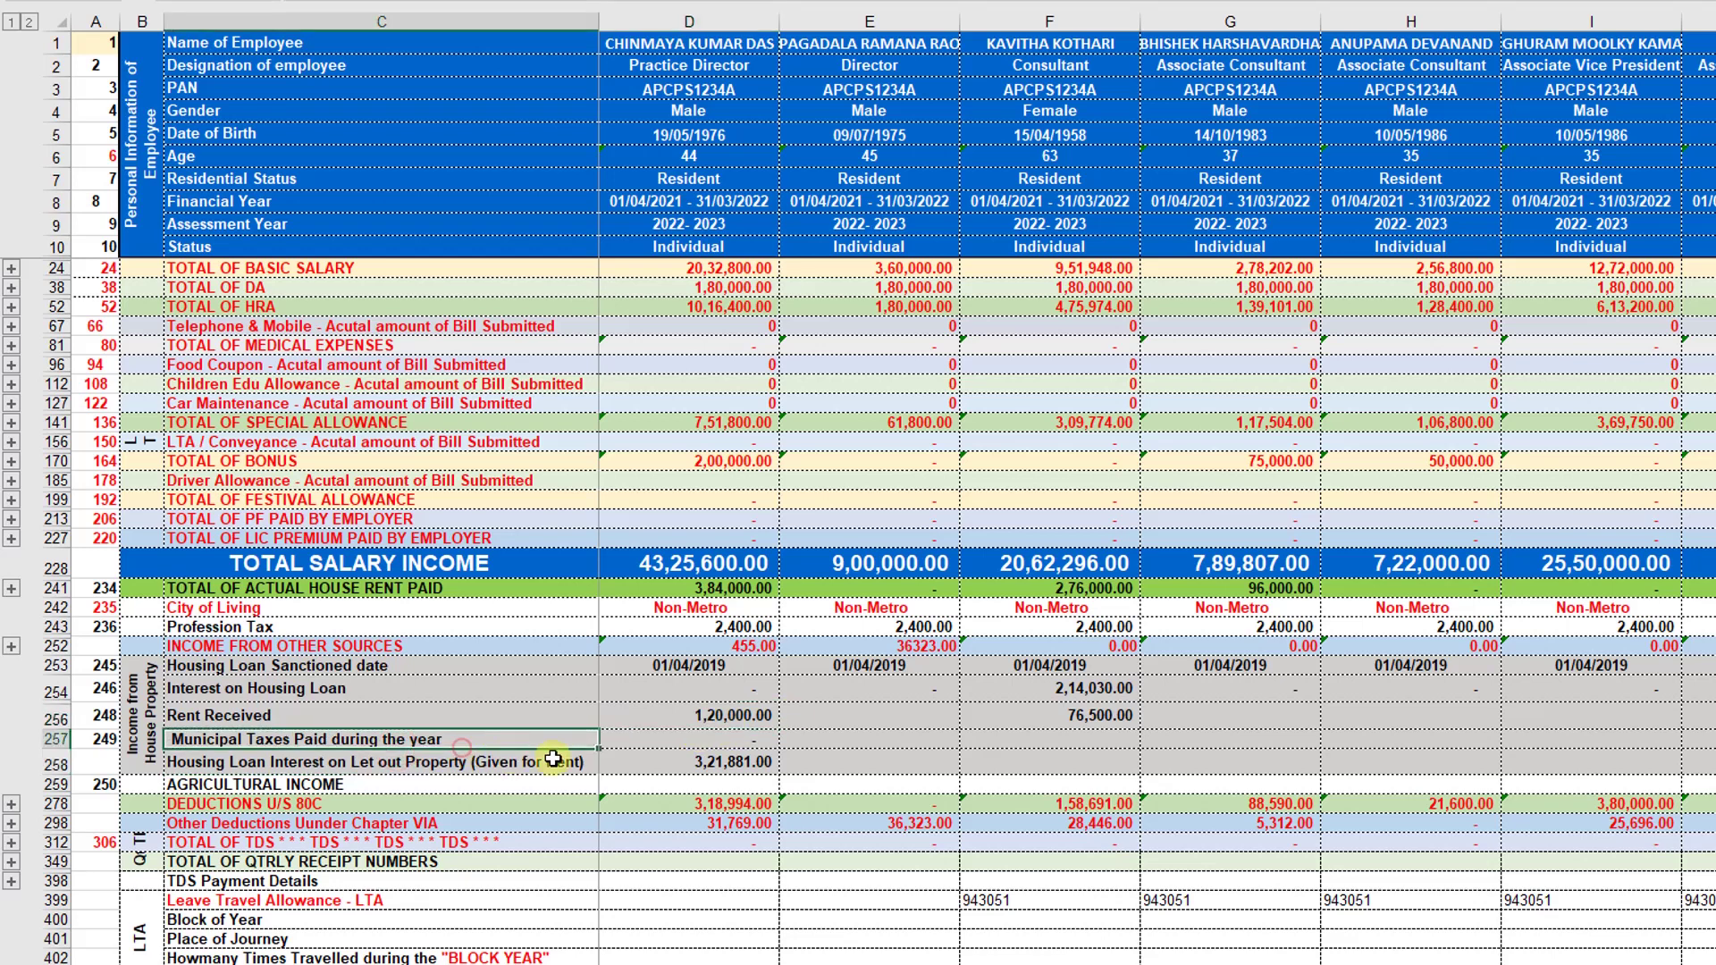
{"action": "left_click", "coordinate": [685, 739]}
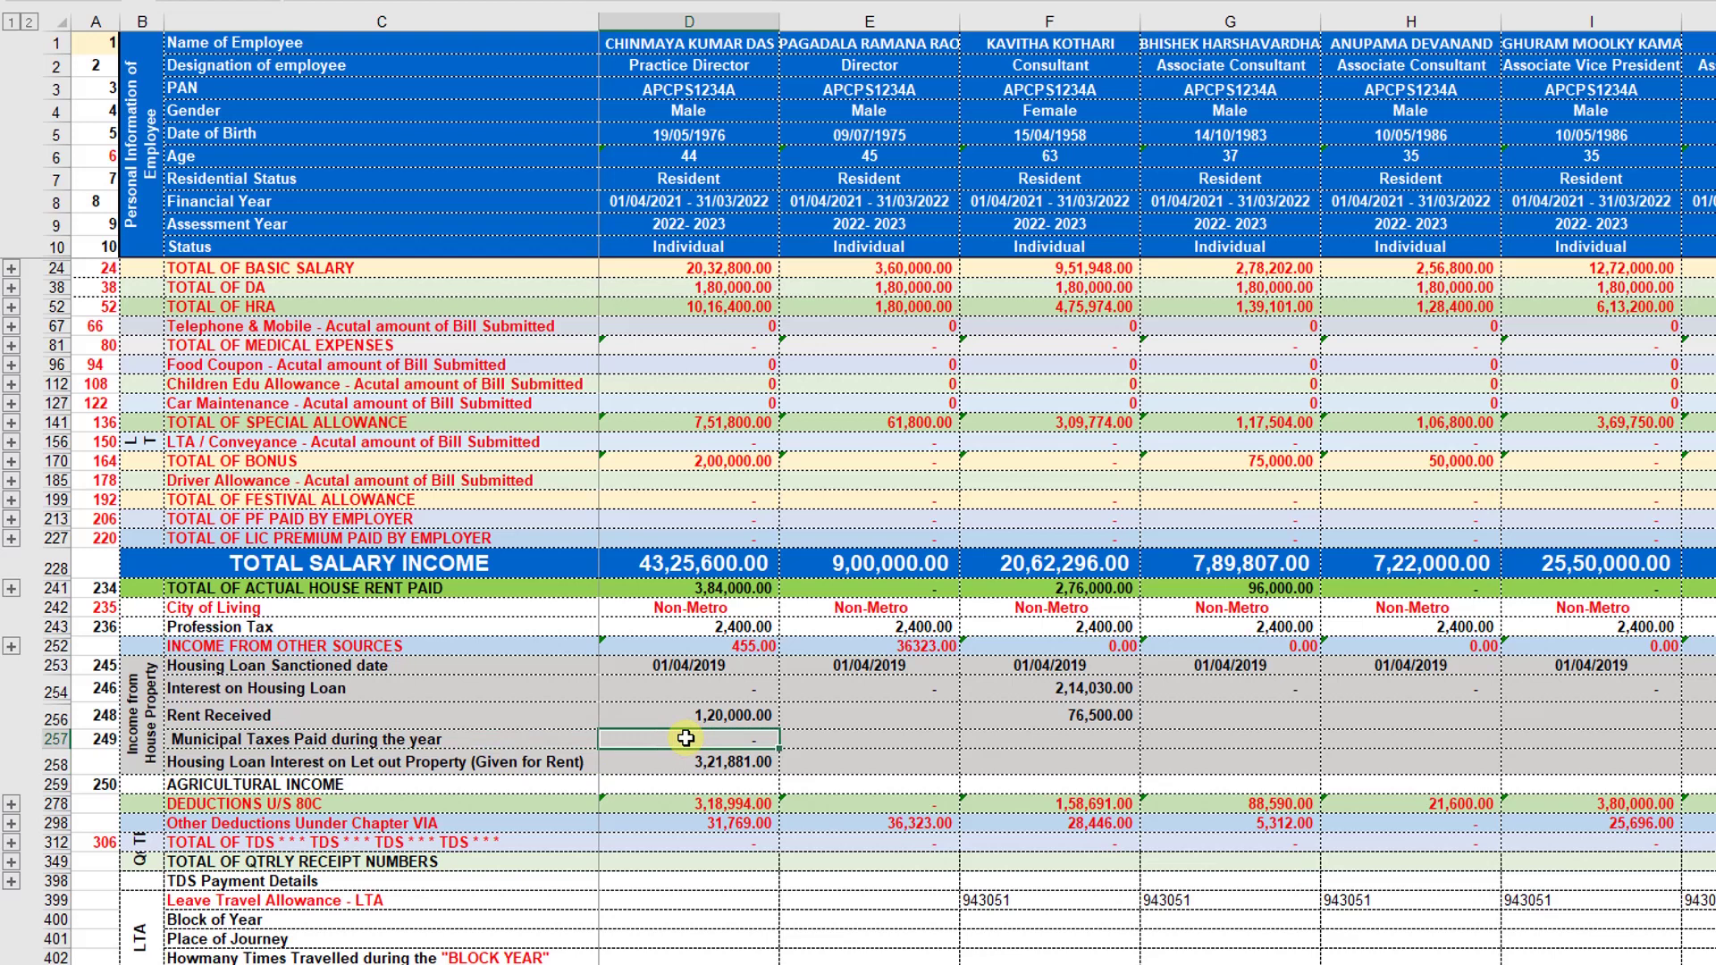
{"action": "left_click", "coordinate": [447, 764]}
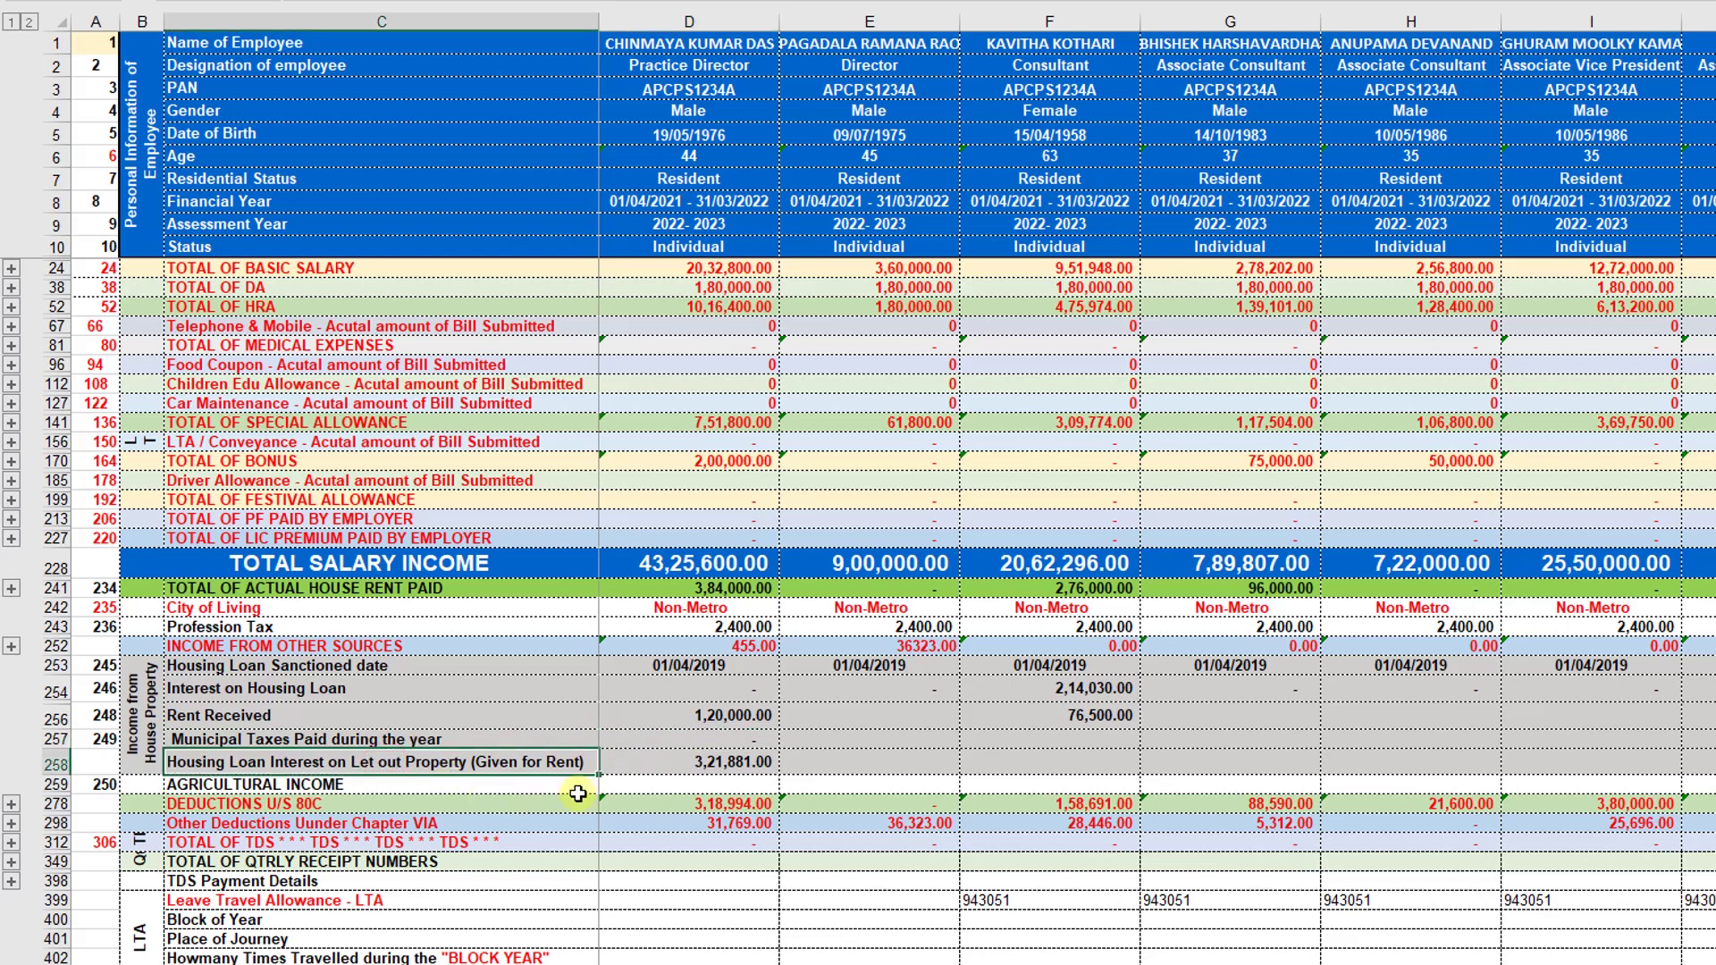
{"action": "left_click", "coordinate": [679, 765]}
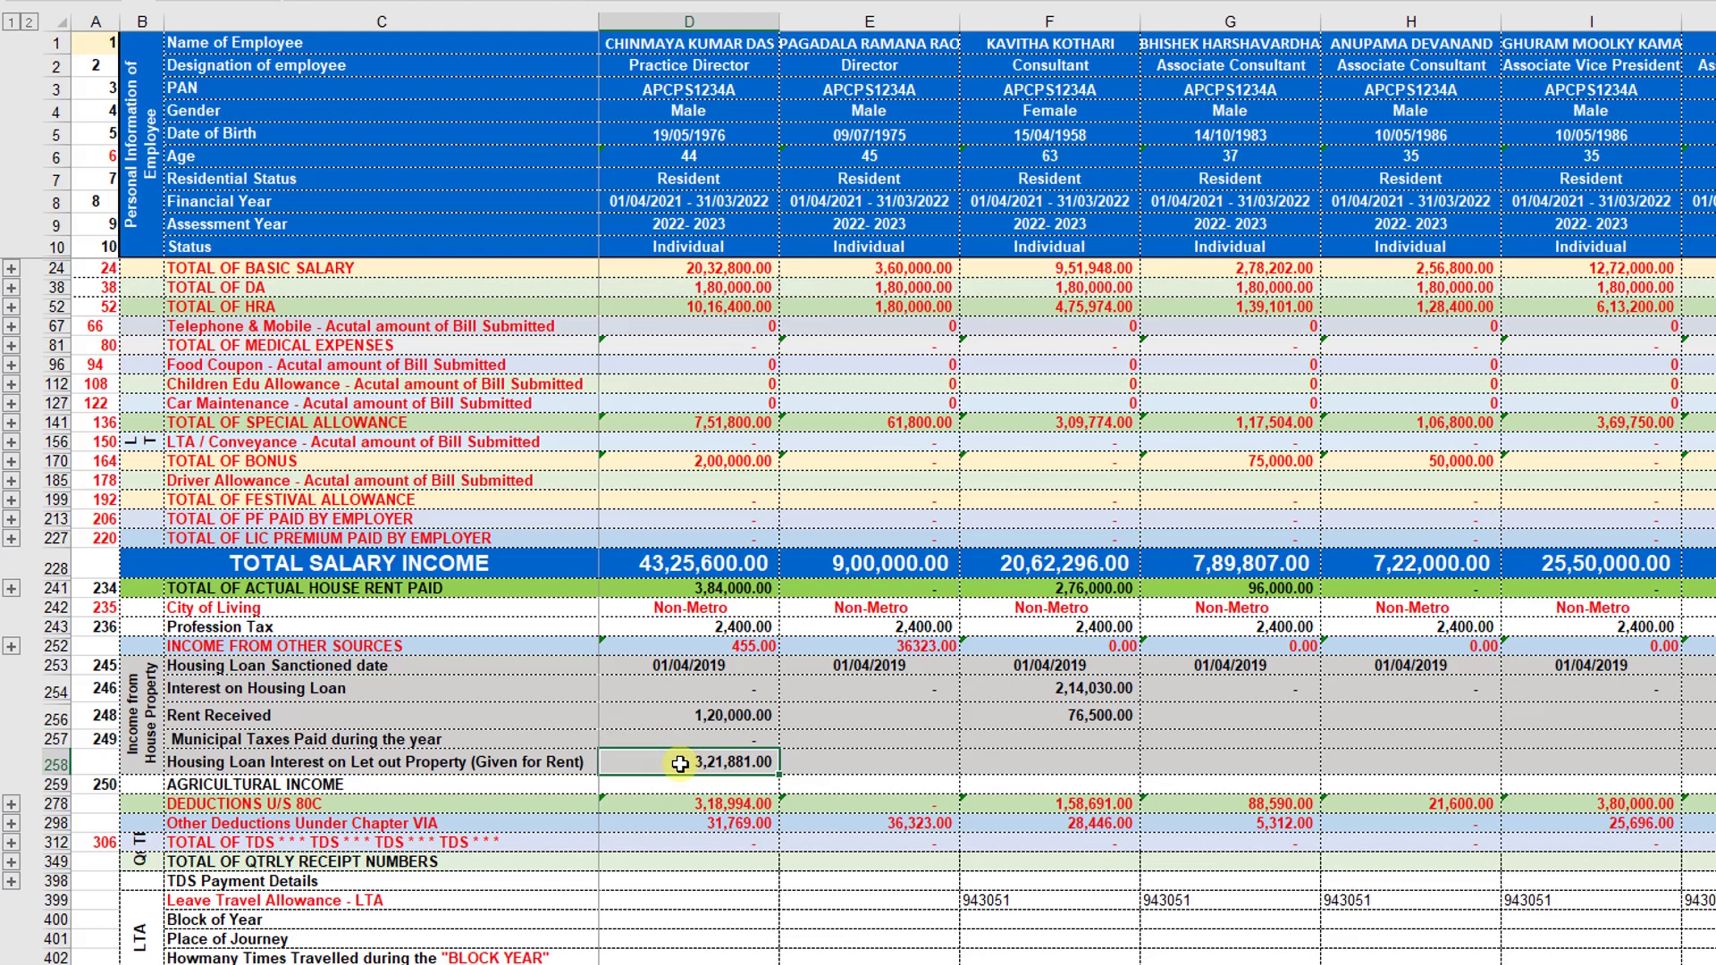
{"action": "left_click", "coordinate": [689, 688]}
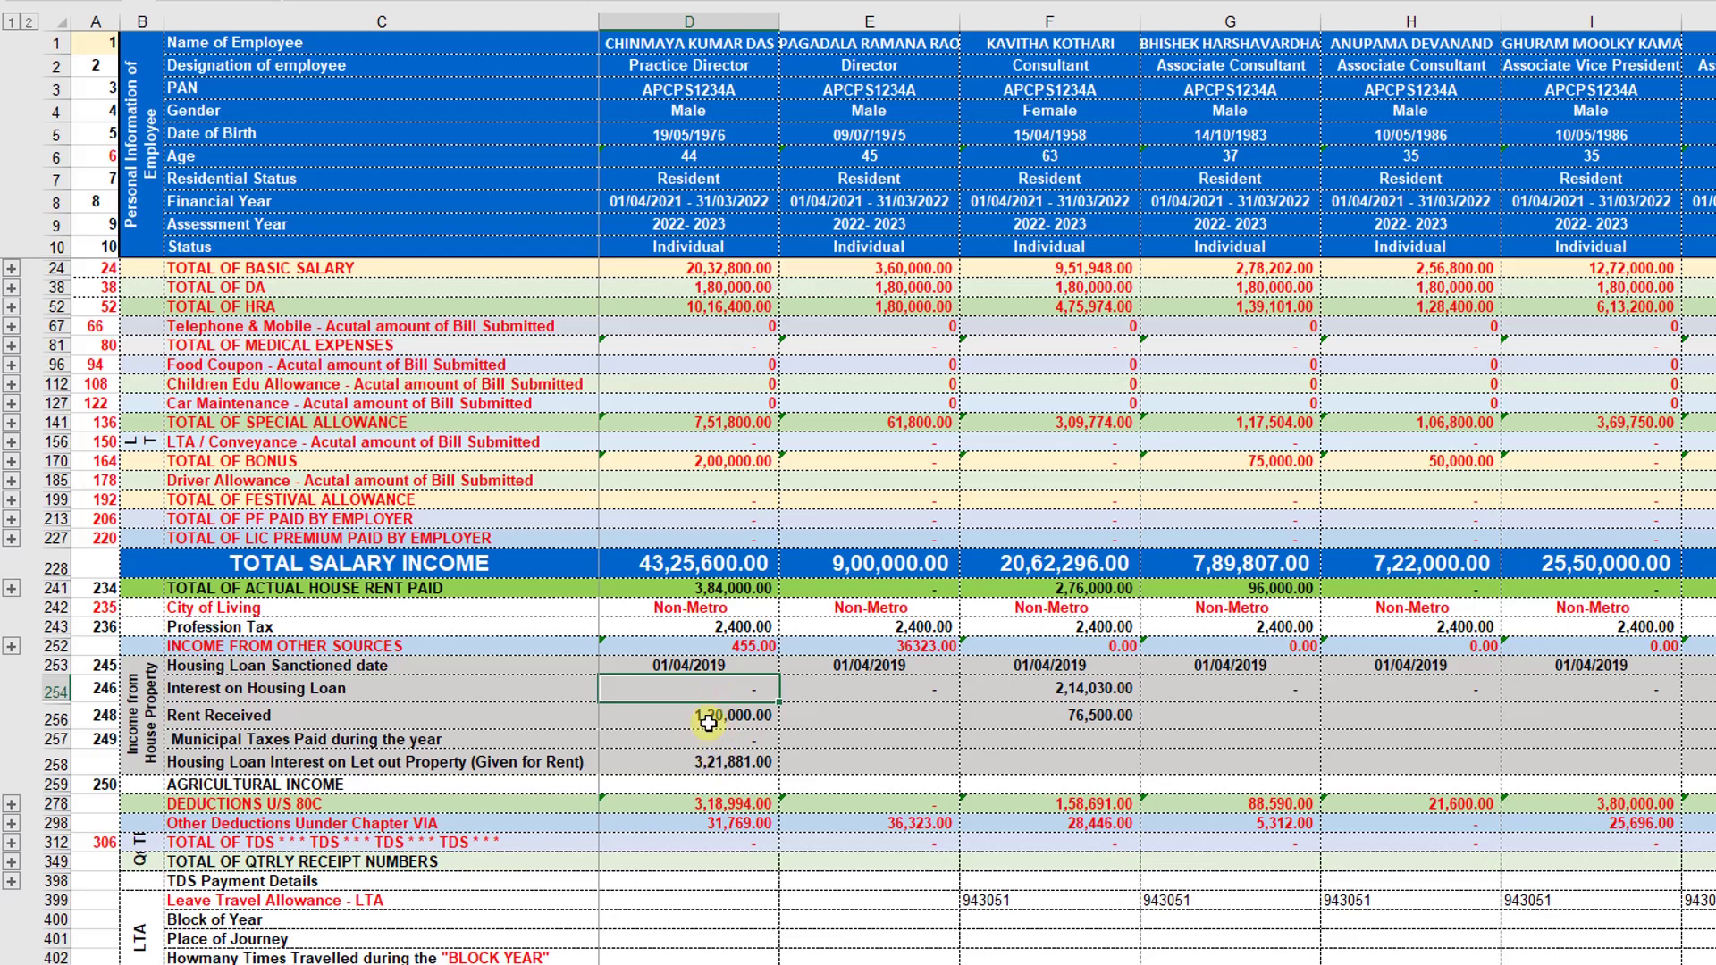
- Look at the Agricultural Income field, and expand the Deductions u/s 80C group to view its life insurance premium field
{"action": "scroll", "coordinate": [429, 907], "scroll_direction": "down", "scroll_amount": 1}
{"action": "left_click", "coordinate": [331, 786]}
{"action": "scroll", "coordinate": [416, 851], "scroll_direction": "down", "scroll_amount": 1}
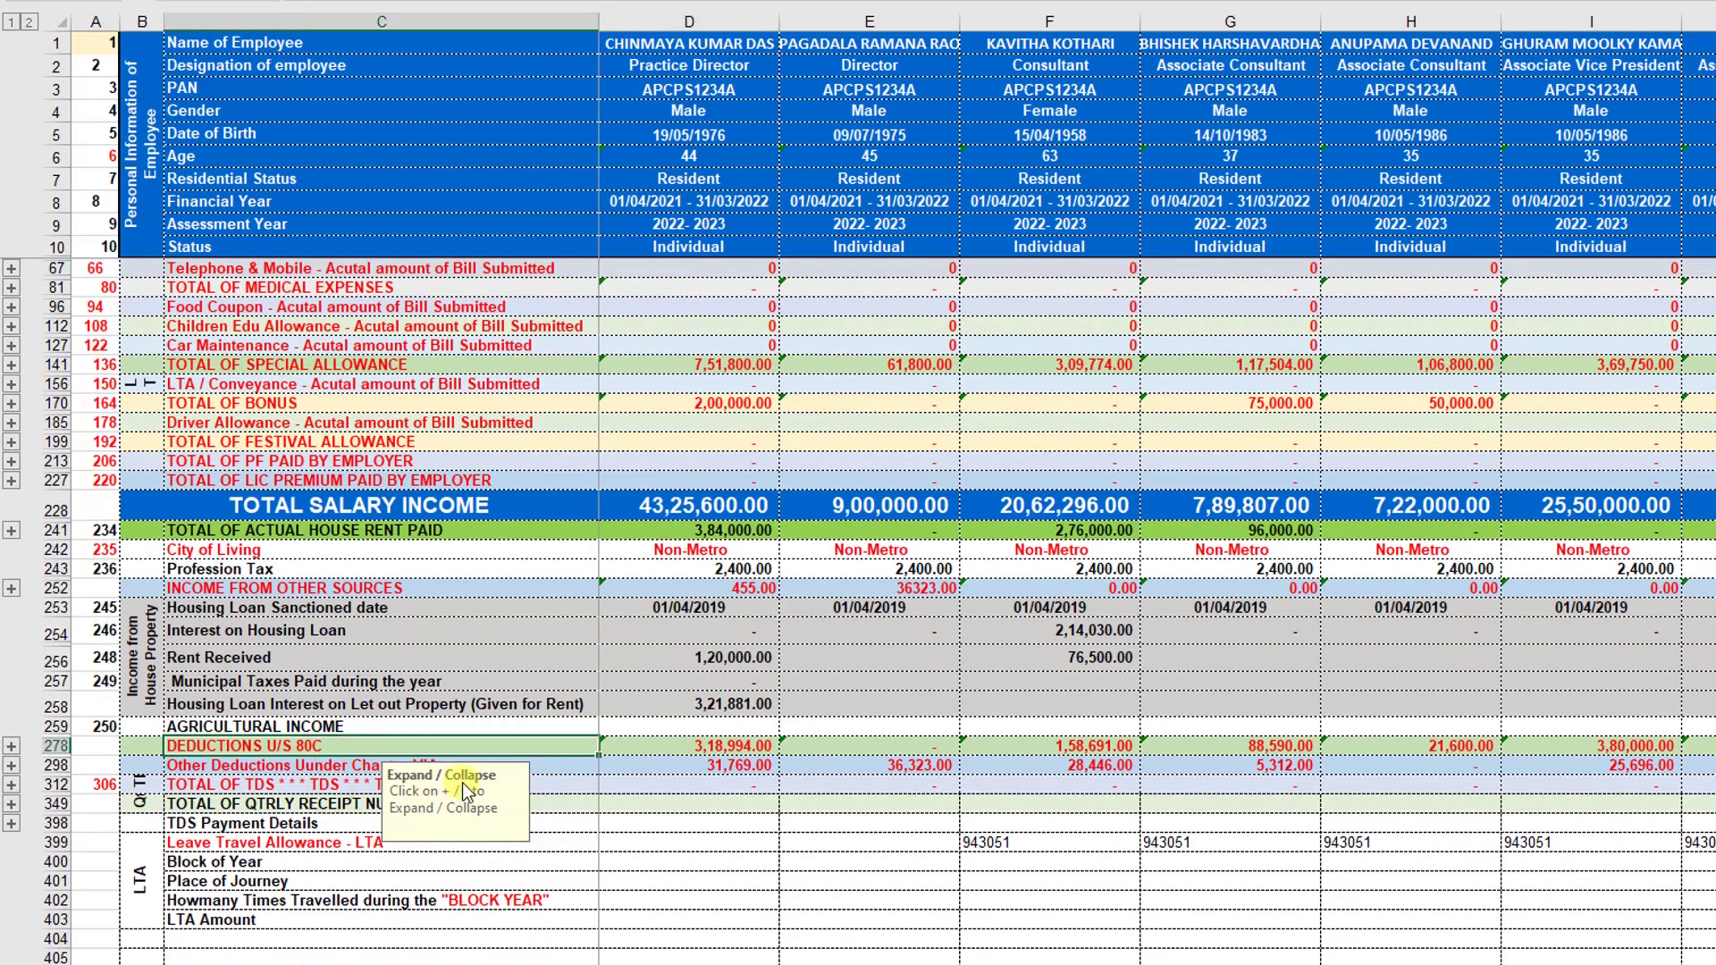
{"action": "left_click", "coordinate": [11, 745]}
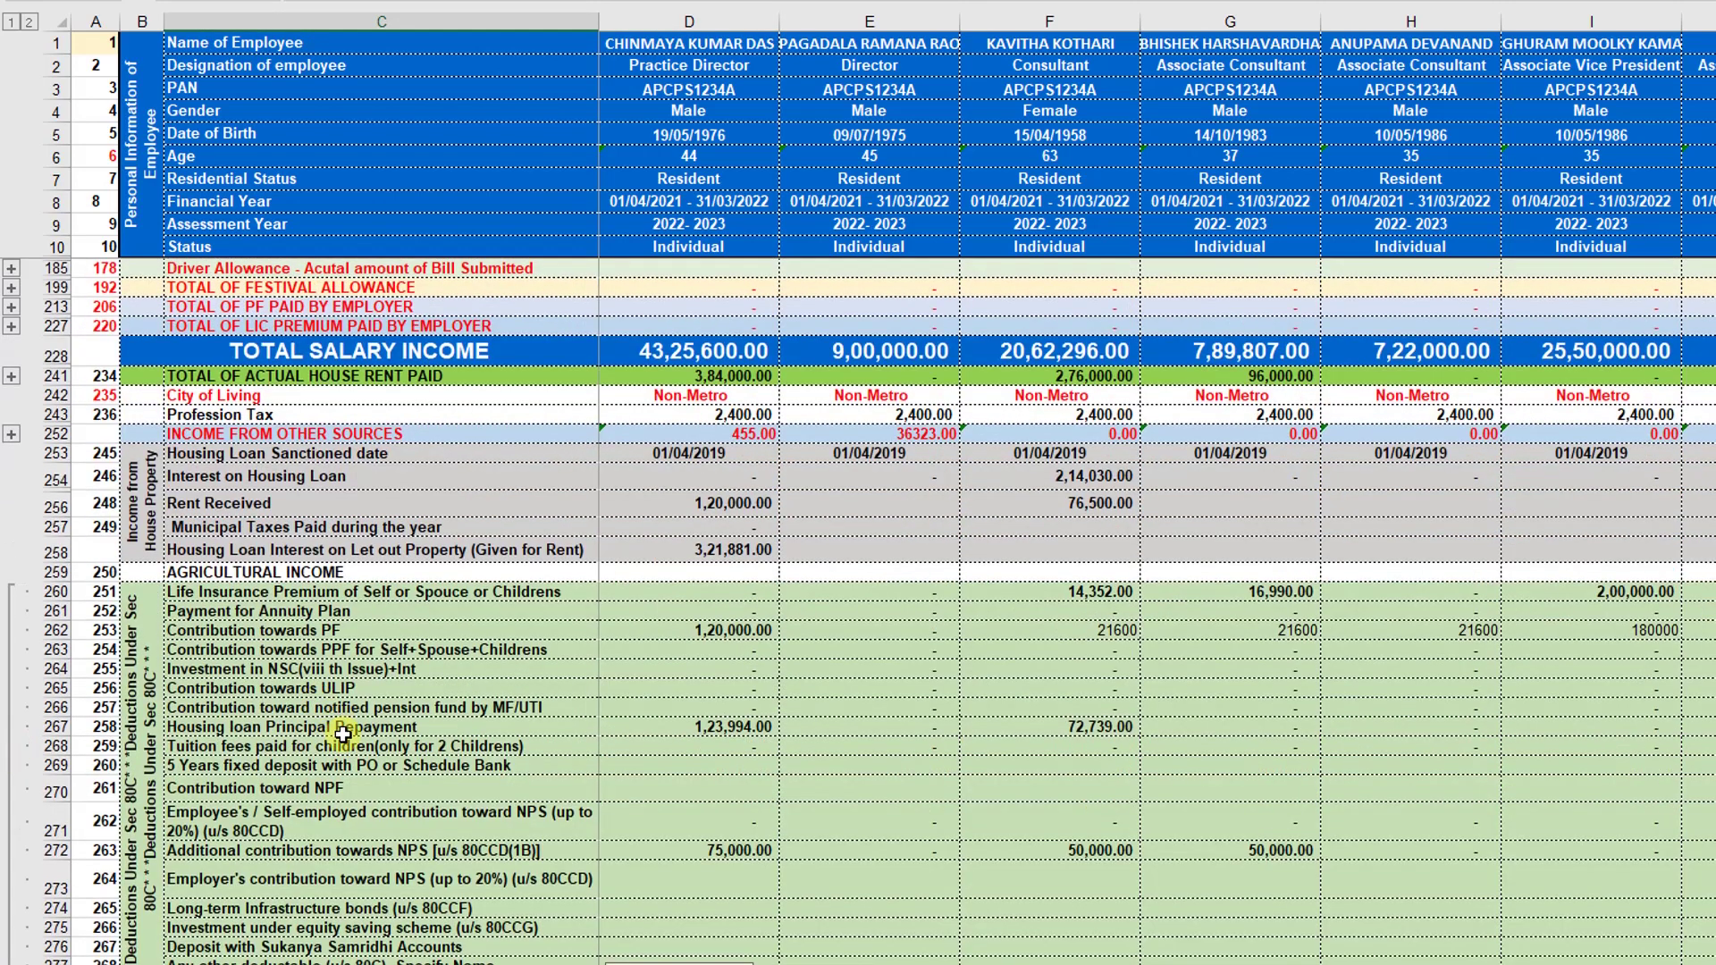
{"action": "left_click", "coordinate": [333, 593]}
{"action": "scroll", "coordinate": [428, 672], "scroll_direction": "down", "scroll_amount": 1}
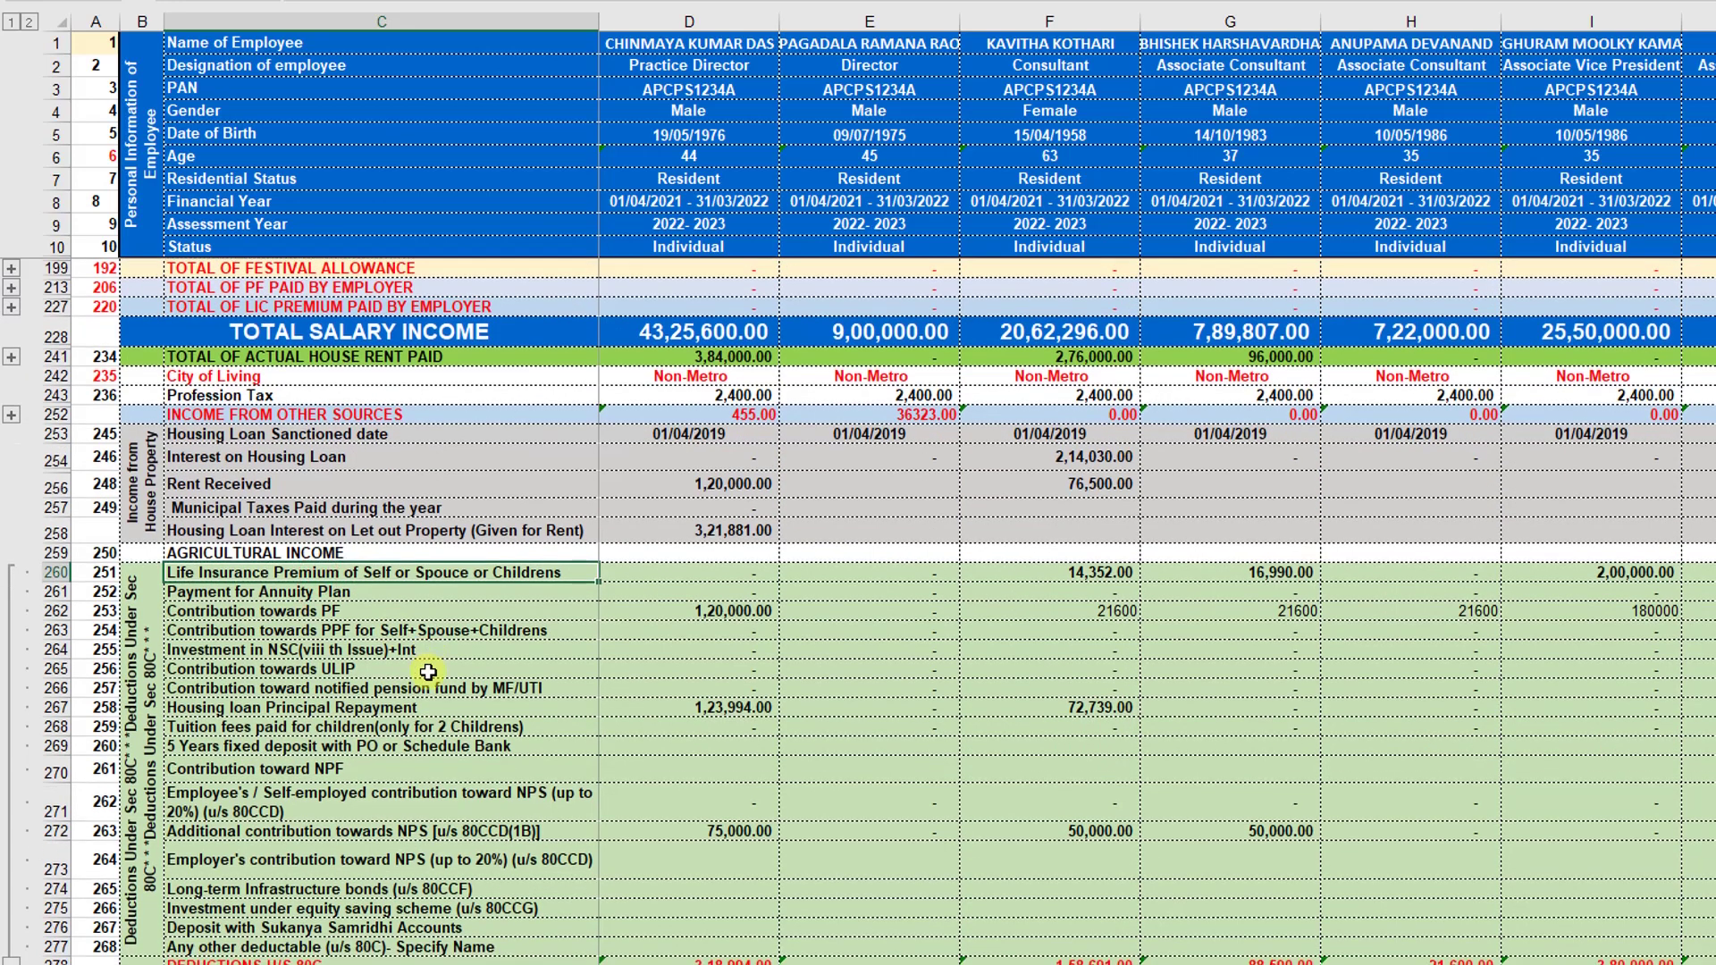
{"action": "scroll", "coordinate": [428, 672], "scroll_direction": "down", "scroll_amount": 1}
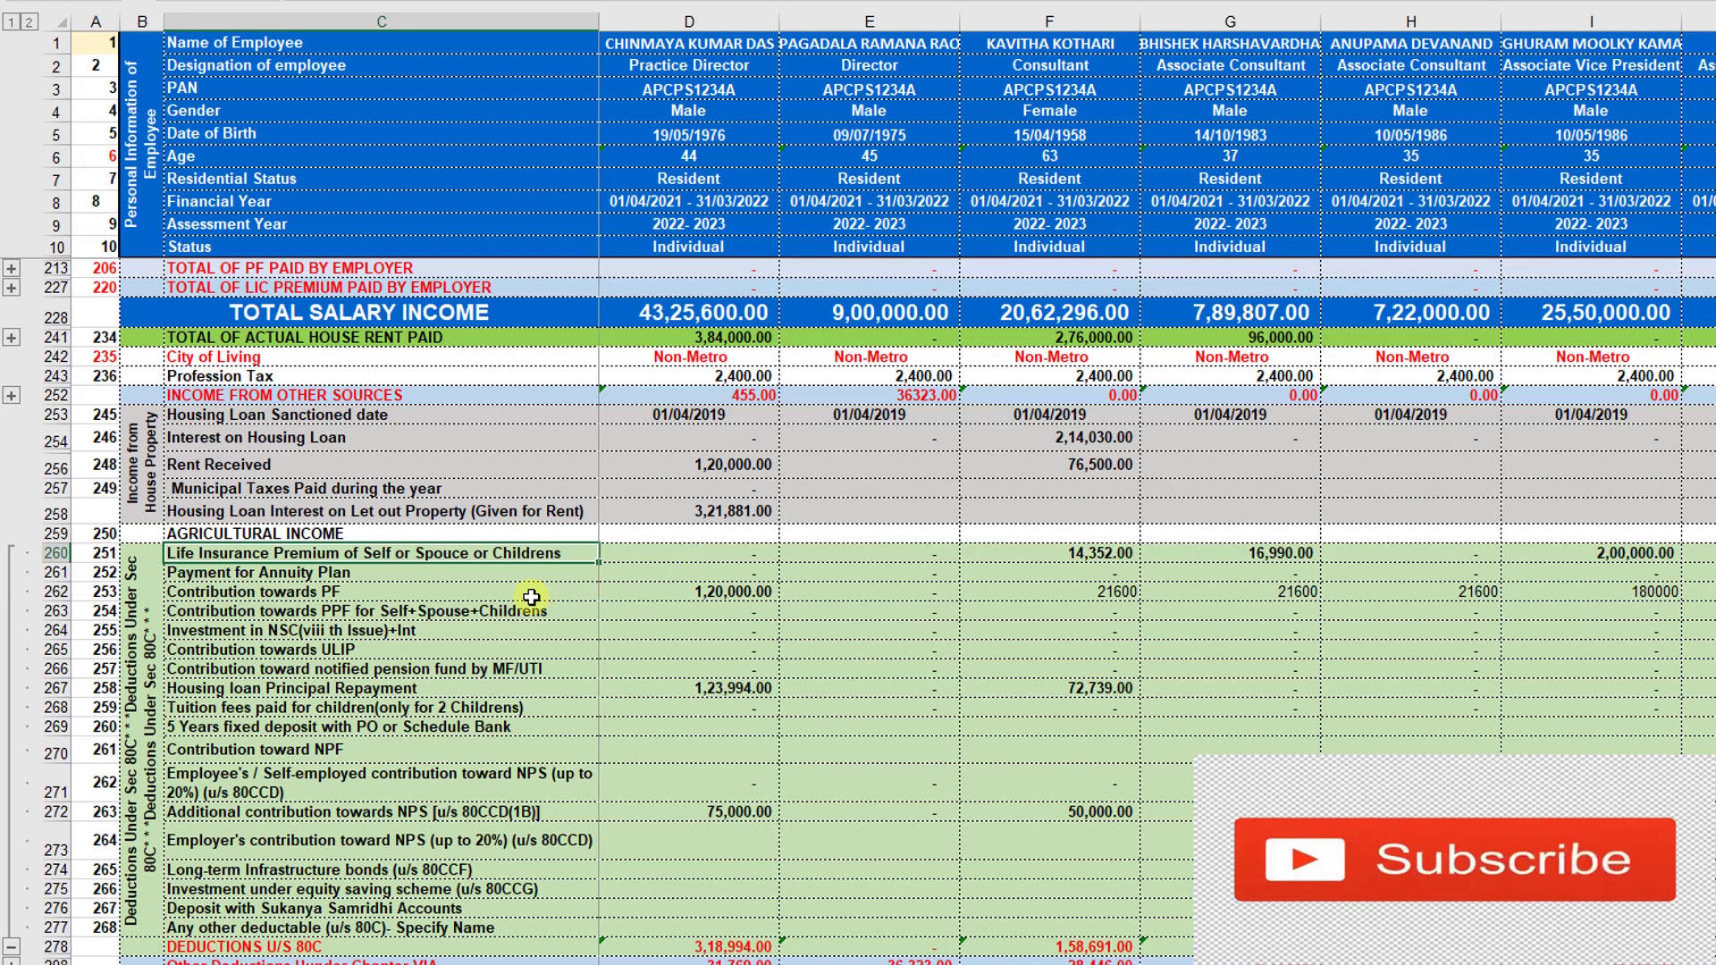
- Review the 80C deduction fields from contribution towards PF to the 5 years fixed deposit
{"action": "left_click", "coordinate": [457, 593]}
{"action": "left_click", "coordinate": [454, 613]}
{"action": "left_click", "coordinate": [442, 633]}
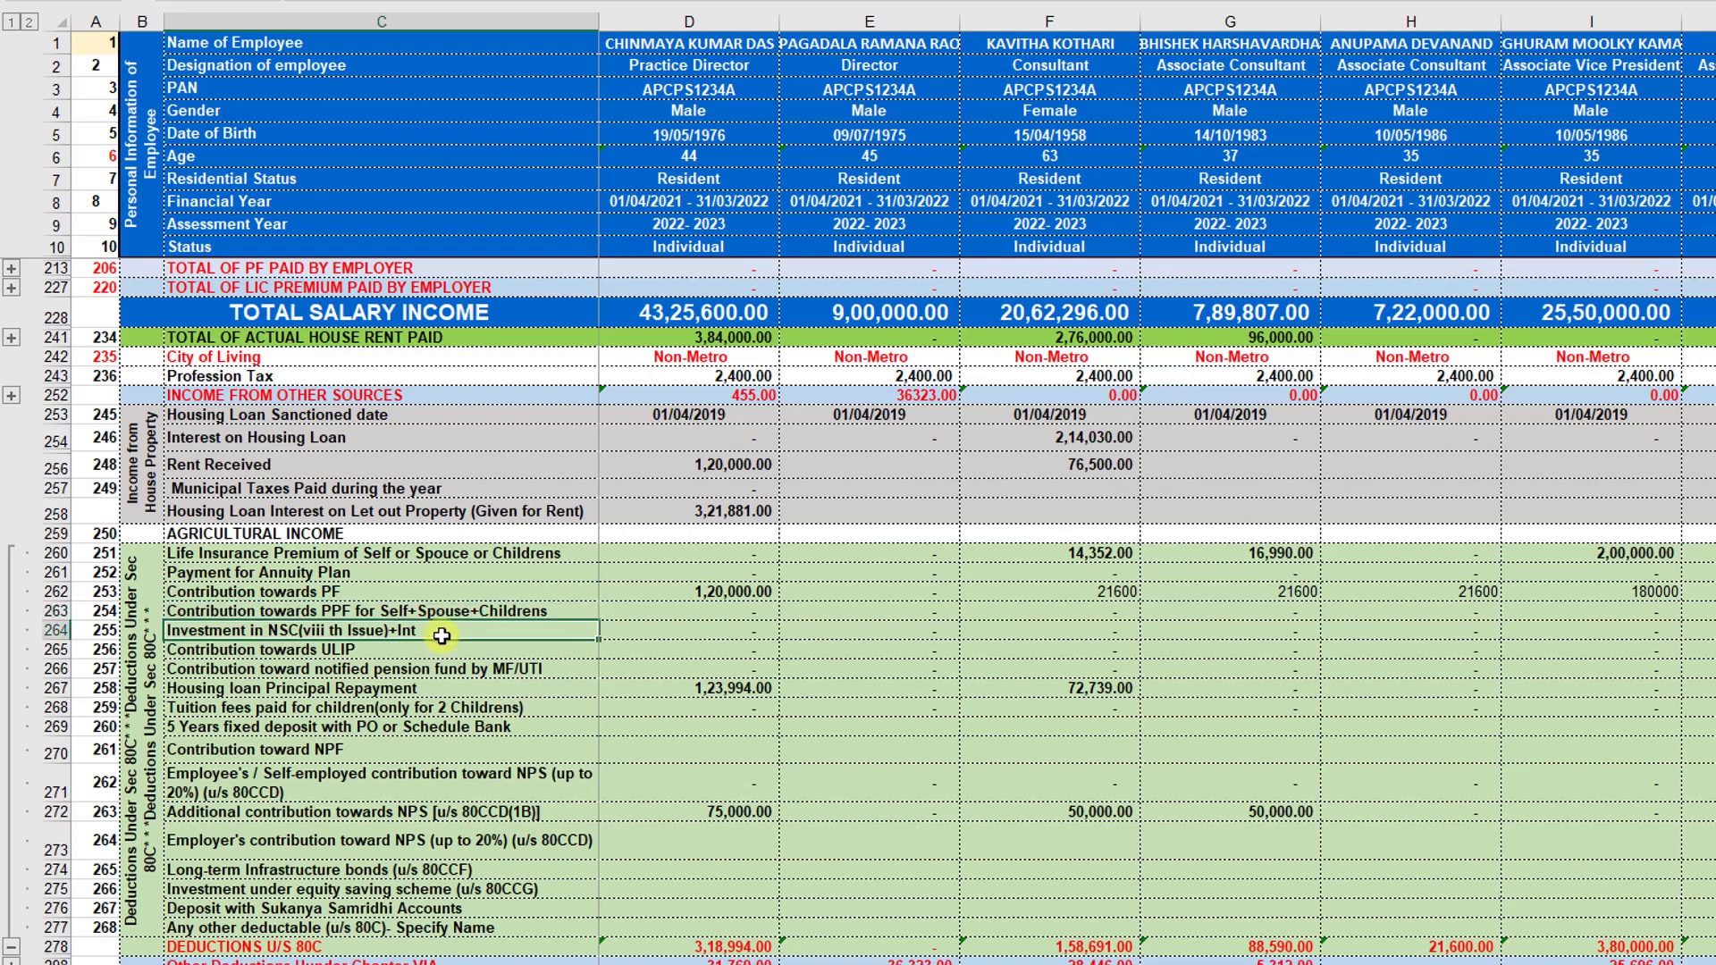
{"action": "left_click", "coordinate": [381, 671]}
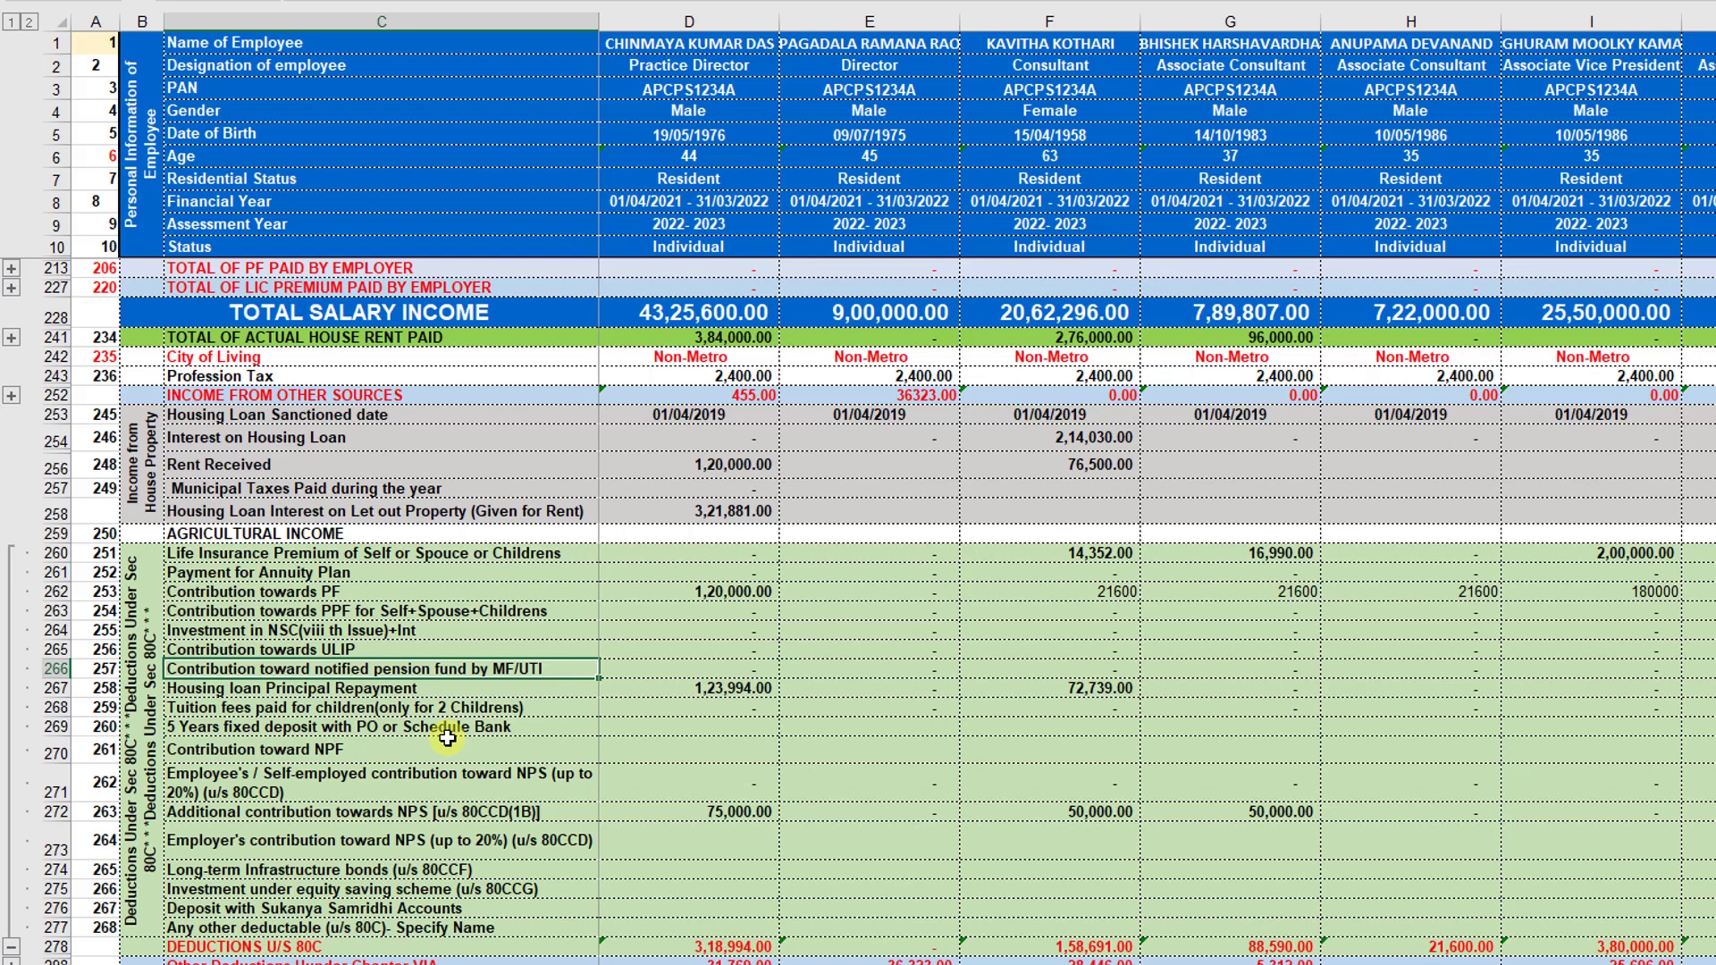
{"action": "left_click", "coordinate": [355, 690]}
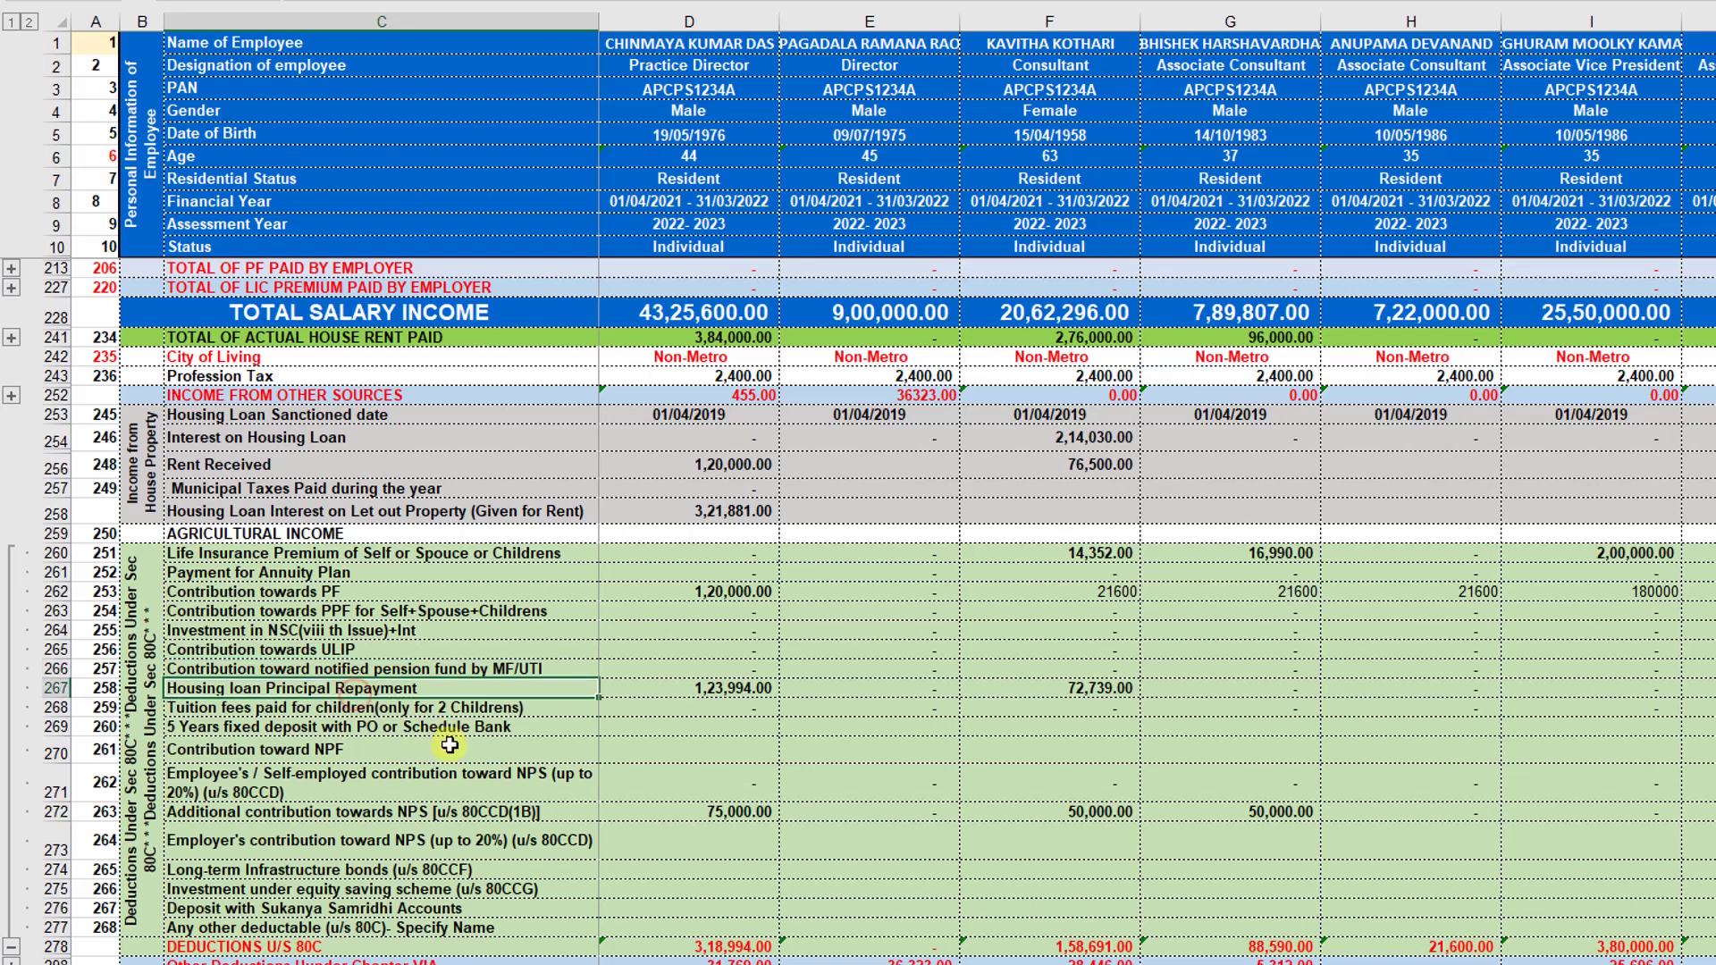
{"action": "left_click", "coordinate": [314, 708]}
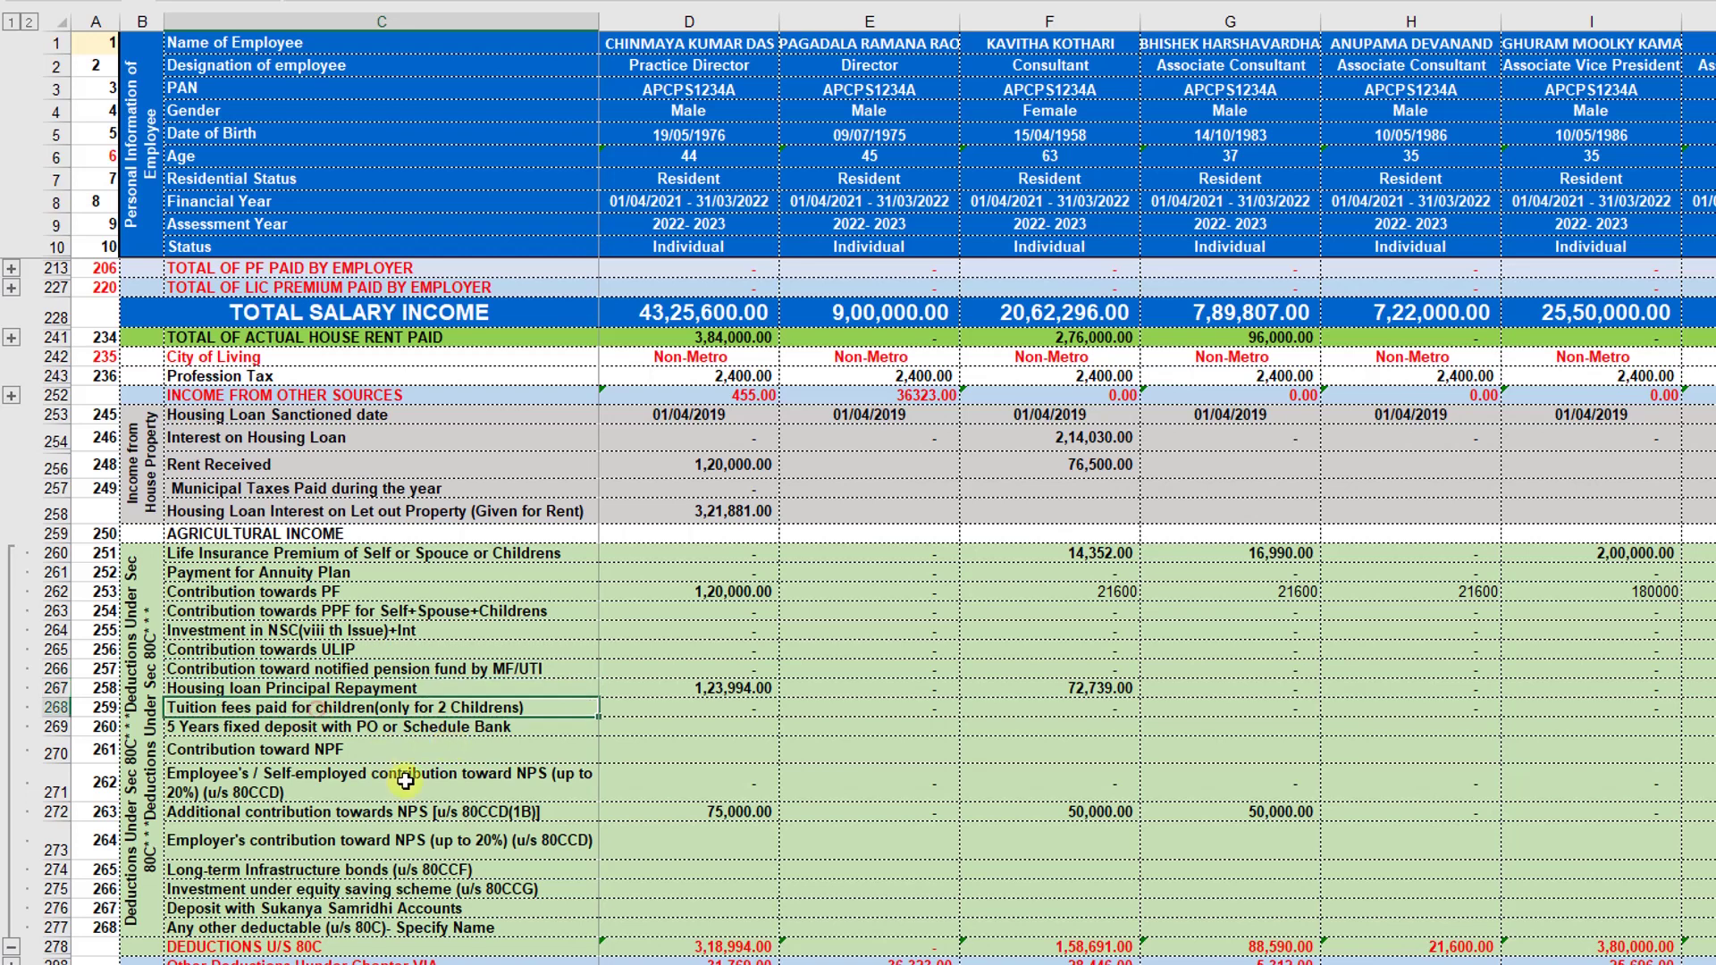
{"action": "left_click", "coordinate": [358, 729]}
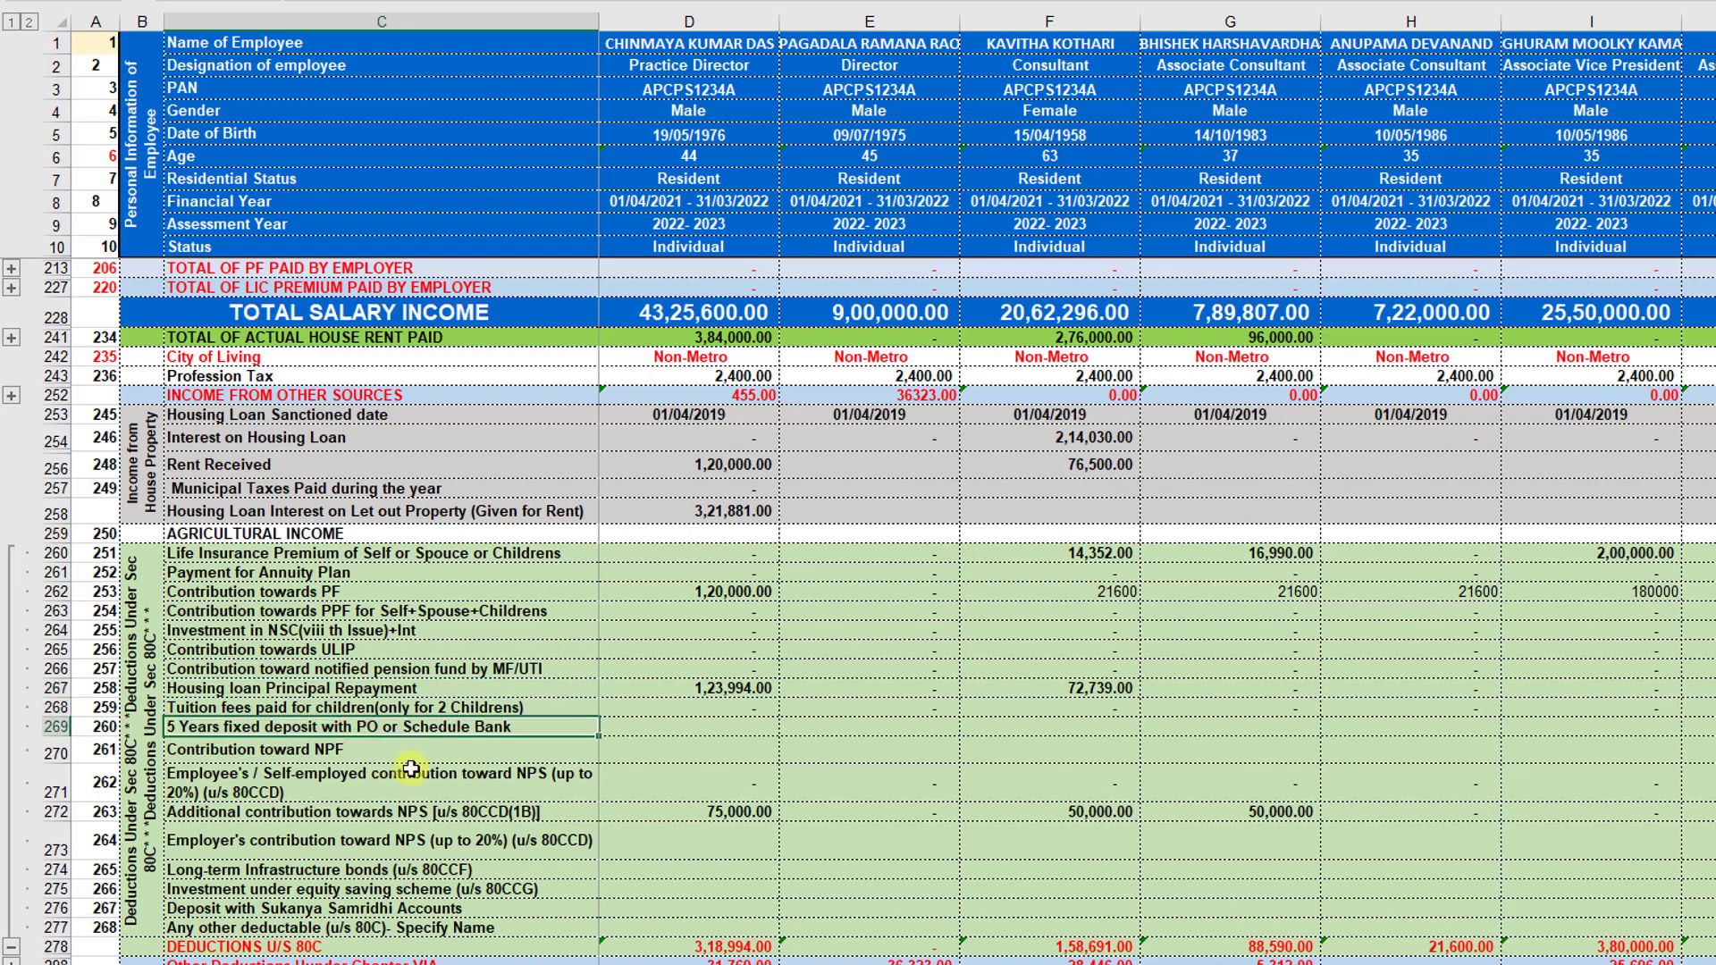
- Review the remaining 80C deduction fields from Contribution toward NPF to Any other deductable (u/s 80C)
{"action": "left_click", "coordinate": [332, 751]}
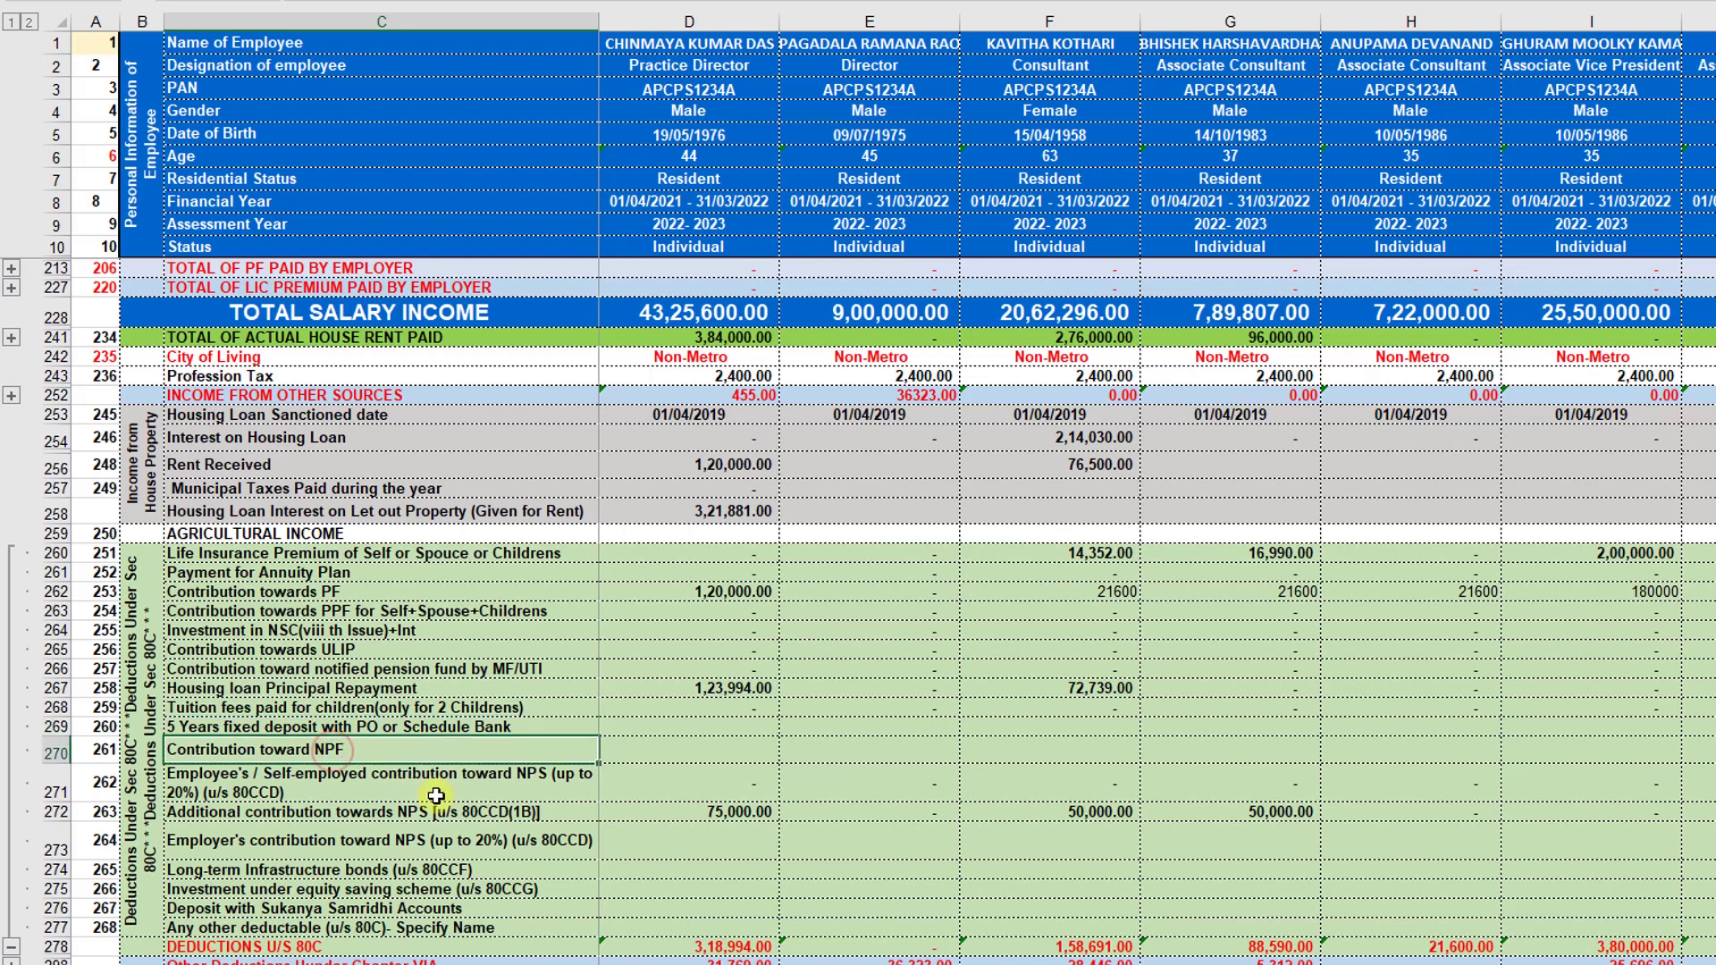
{"action": "left_click", "coordinate": [435, 795]}
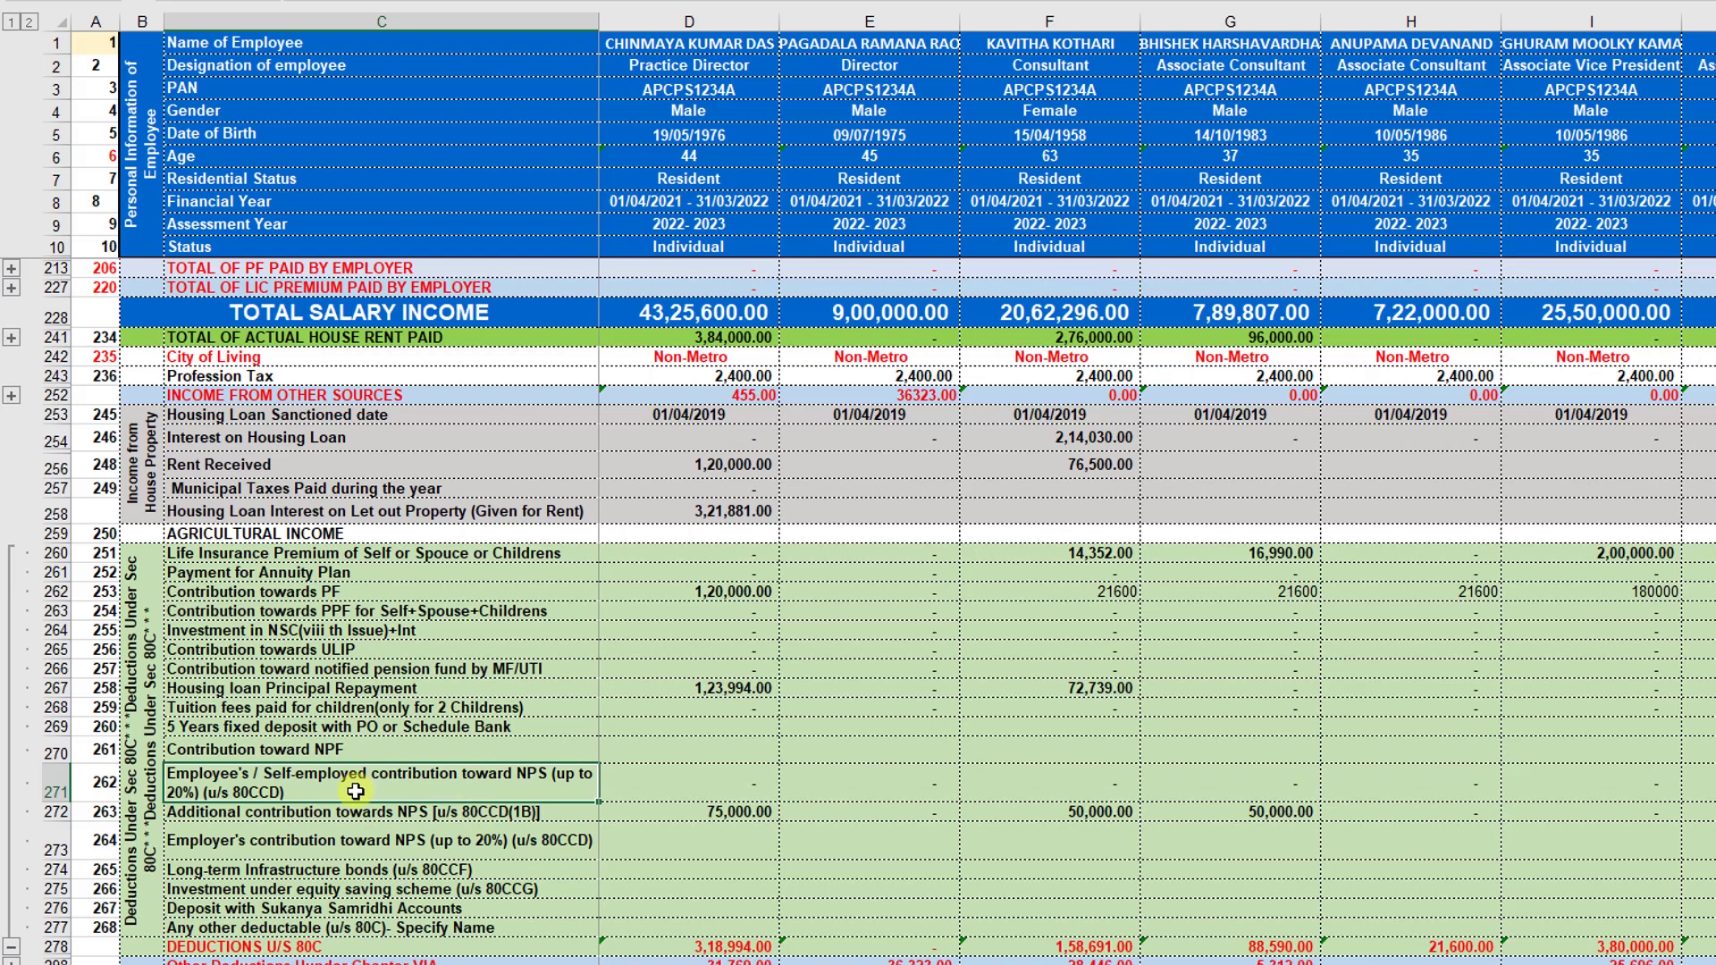
{"action": "left_click", "coordinate": [329, 812]}
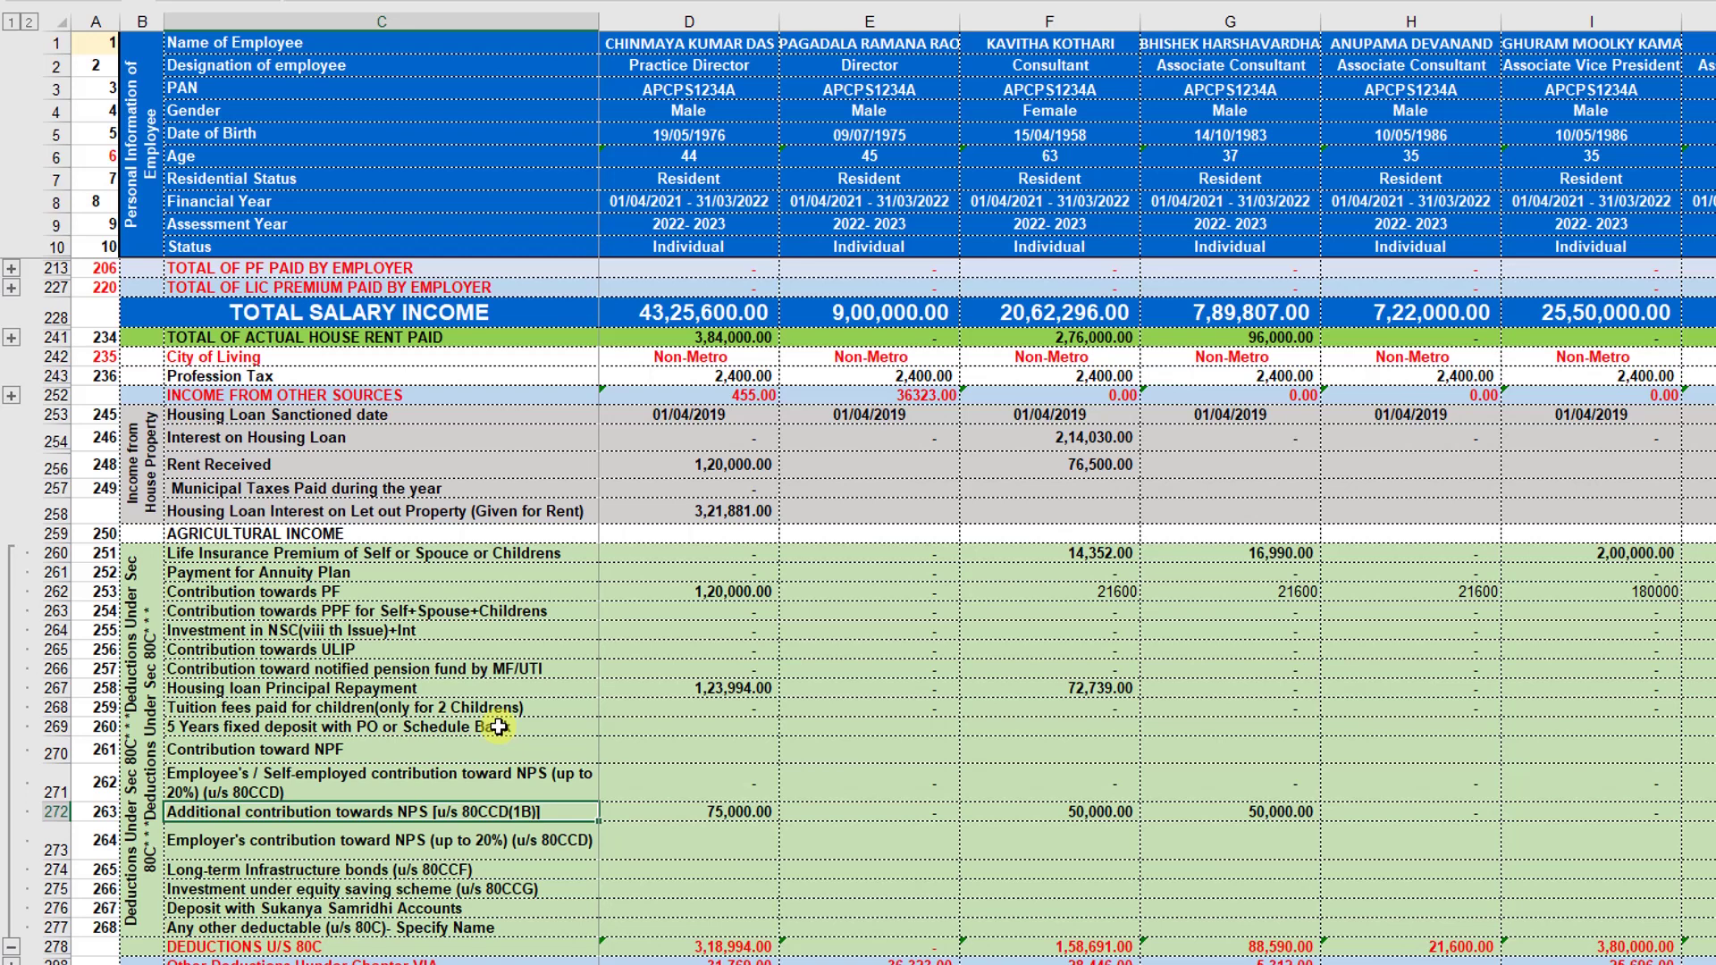
{"action": "key", "text": "Down"}
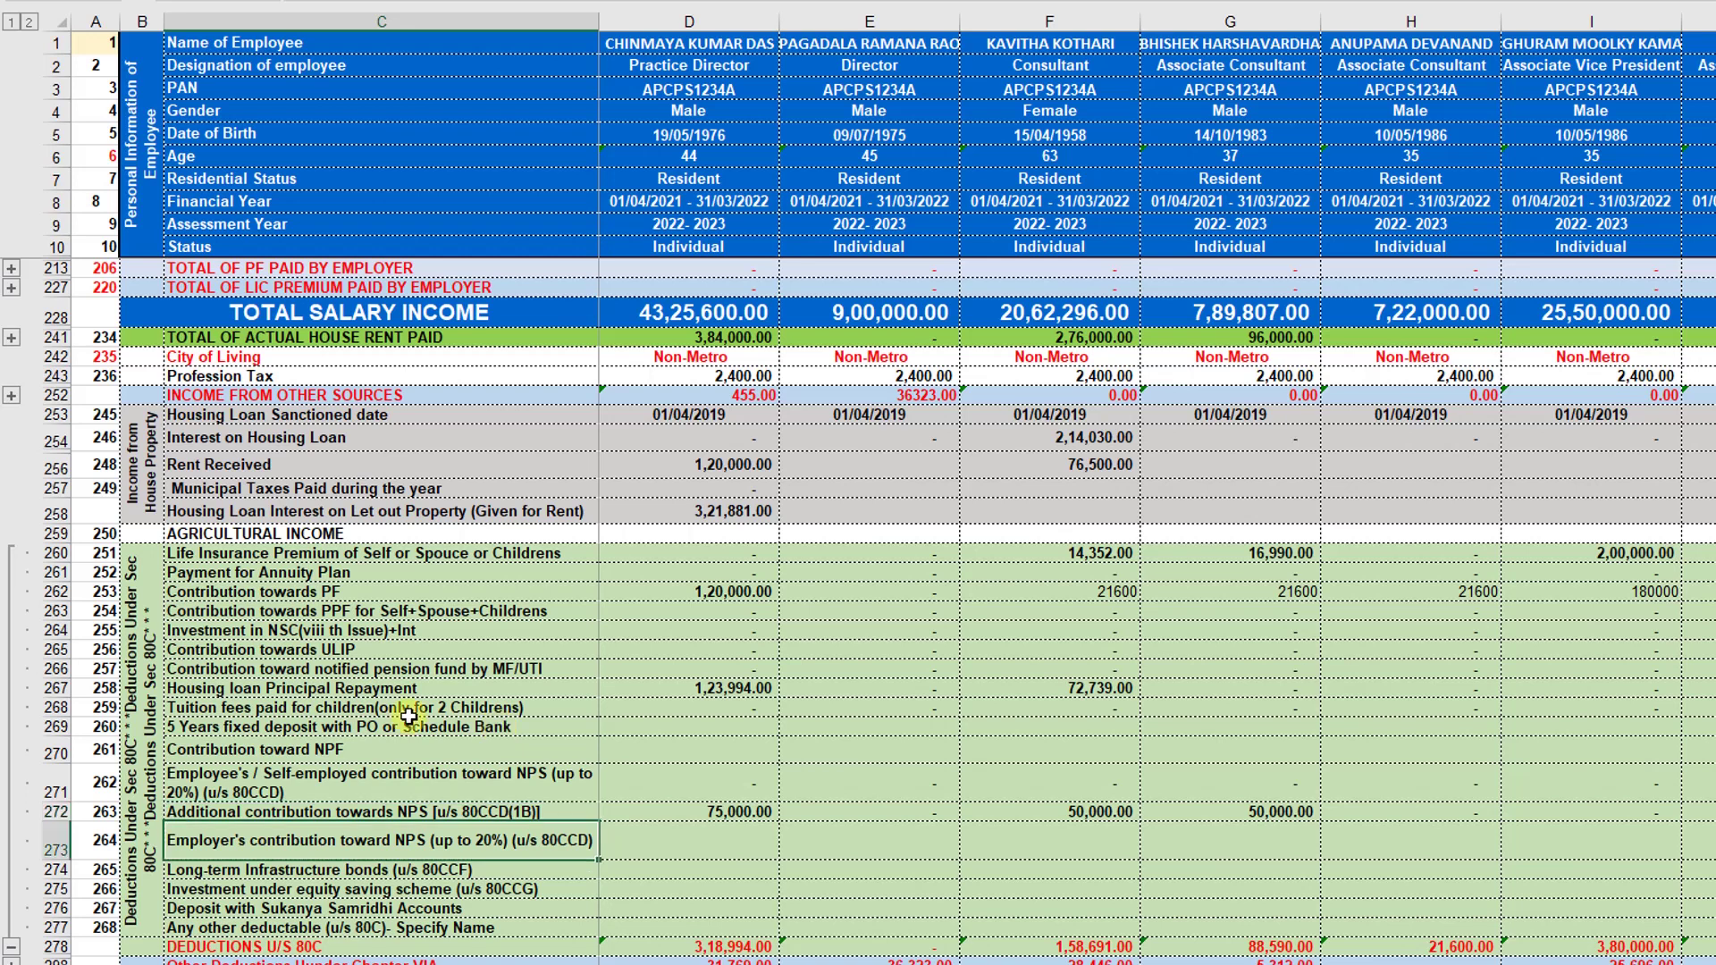
{"action": "key", "text": "Down"}
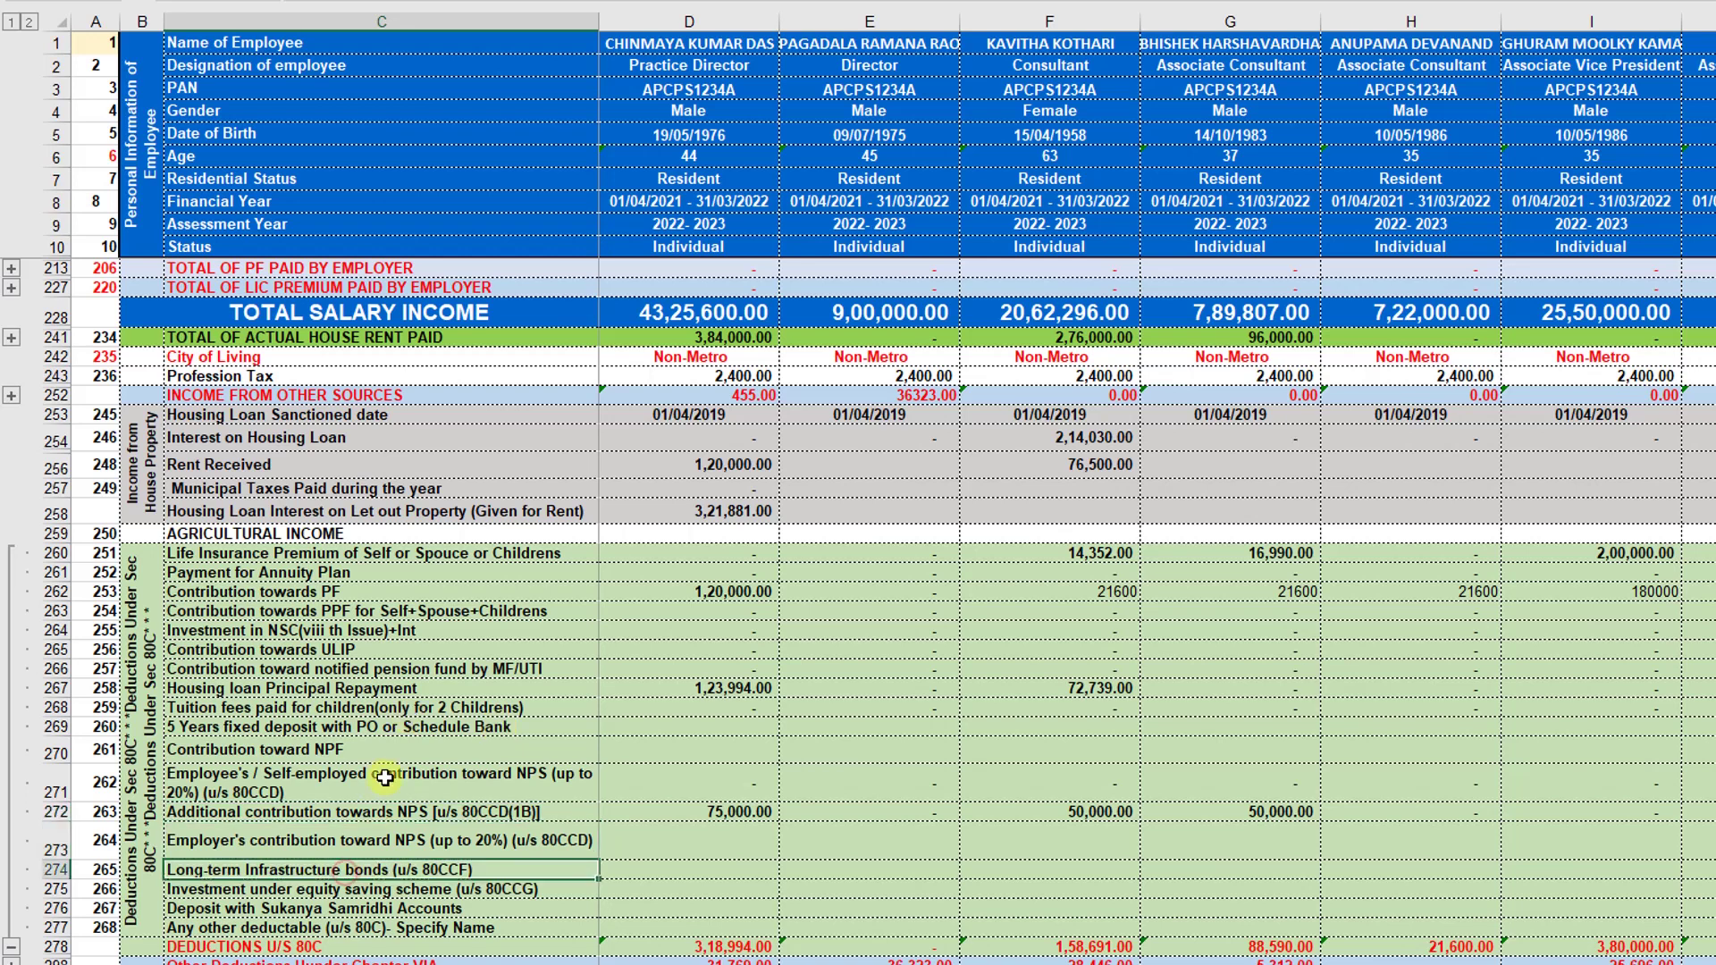
{"action": "key", "text": "Down"}
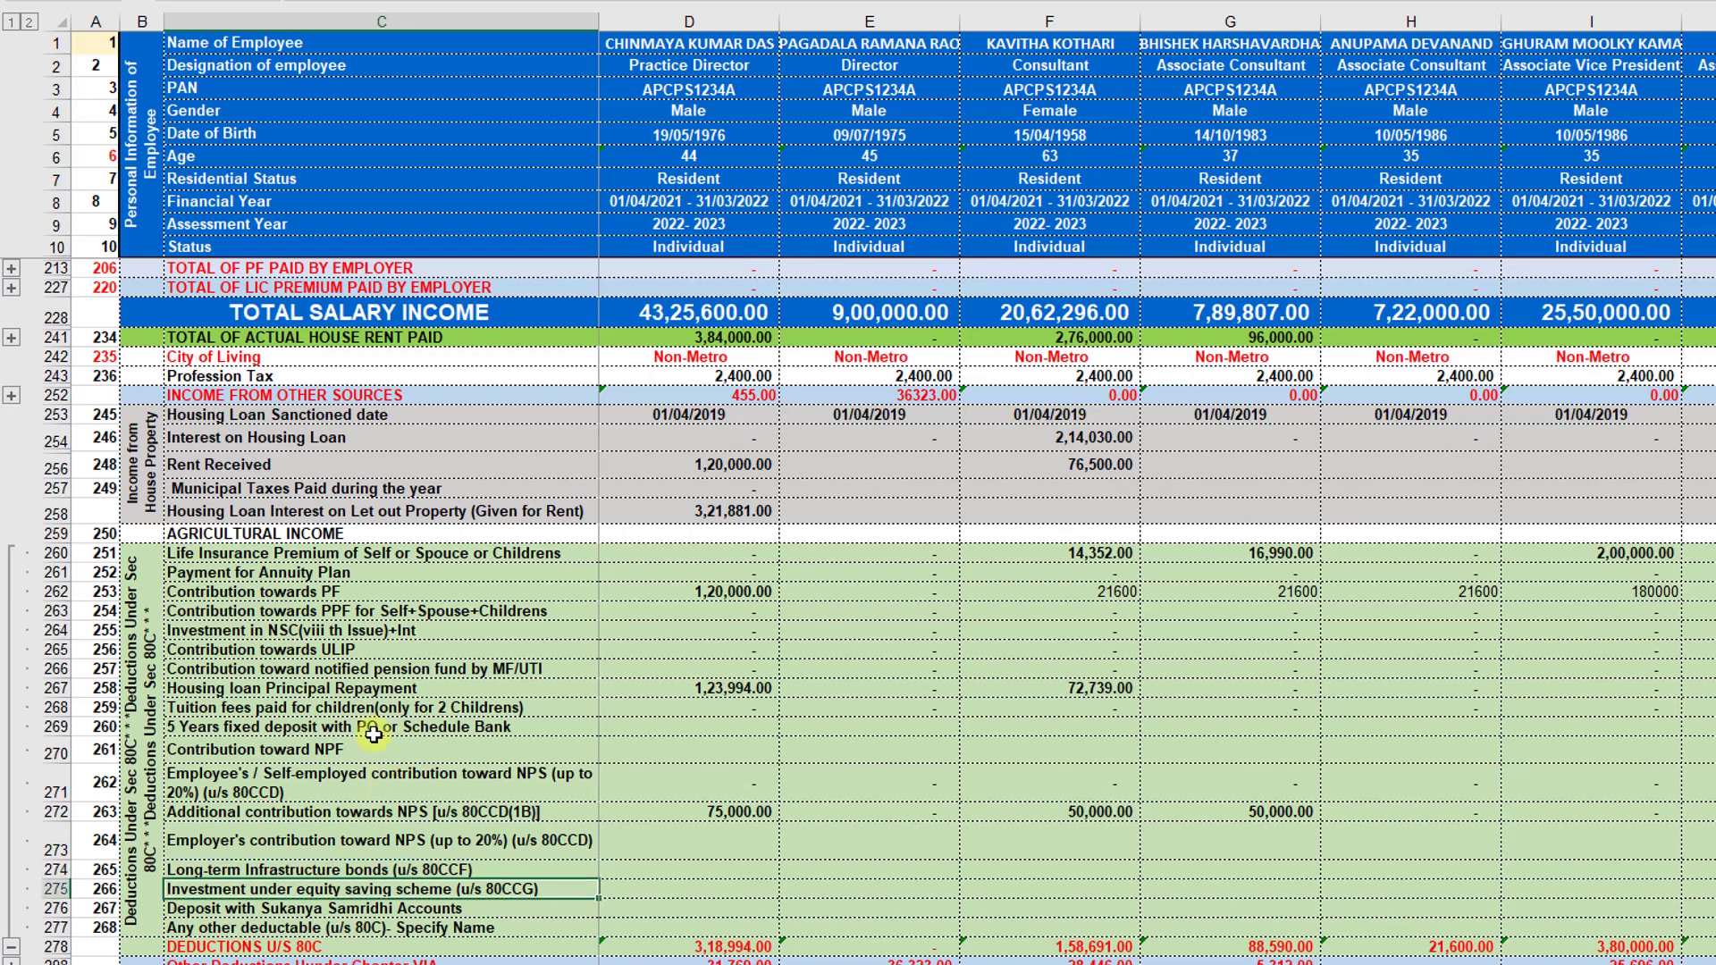
{"action": "key", "text": "Down"}
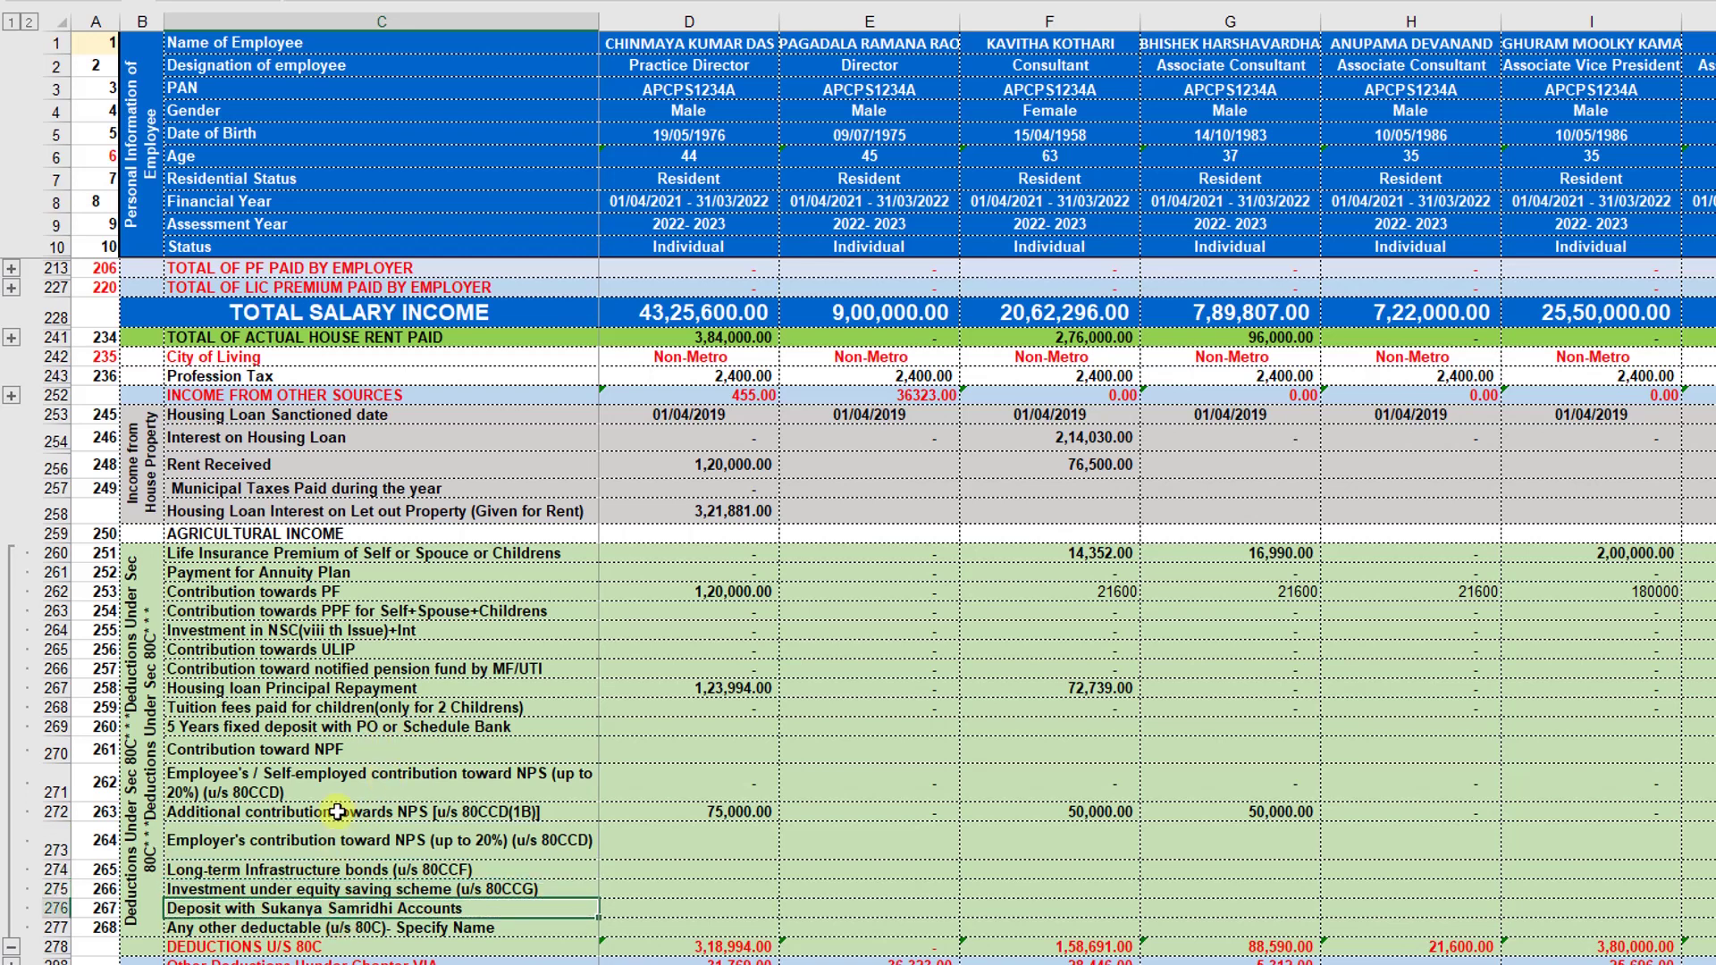
{"action": "left_click", "coordinate": [346, 929]}
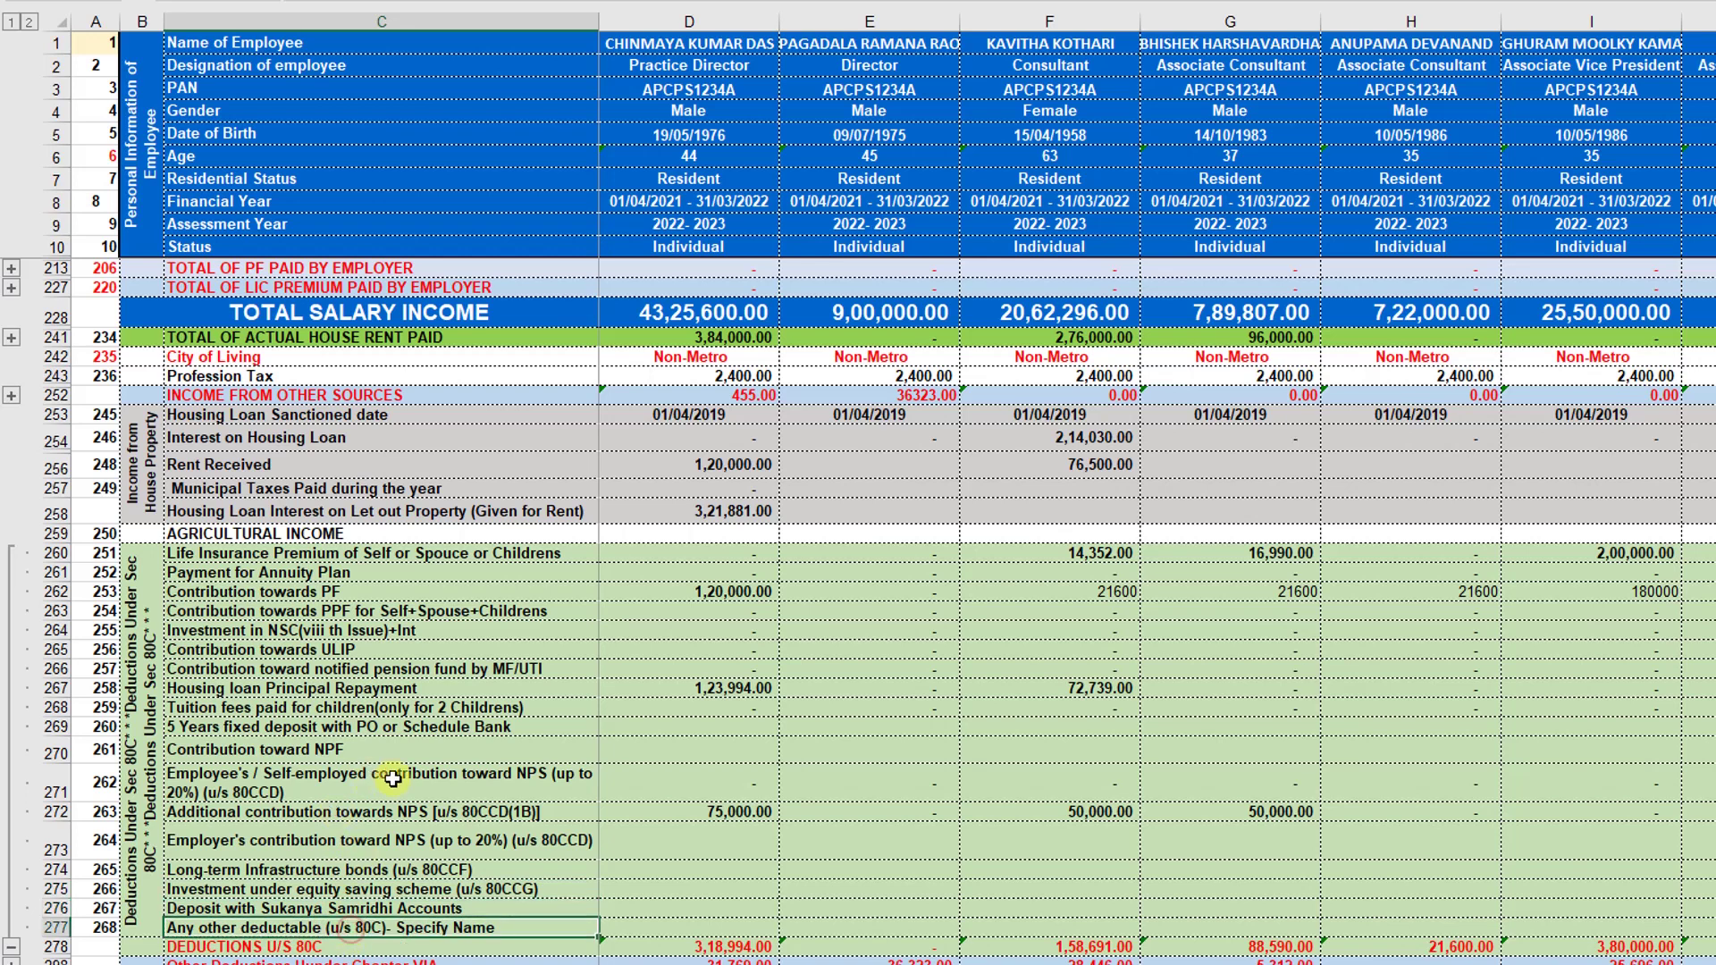
- Check the first employee's other 80C deductable and life insurance premium entries, and collapse the Deductions u/s 80C group
{"action": "left_click", "coordinate": [717, 929]}
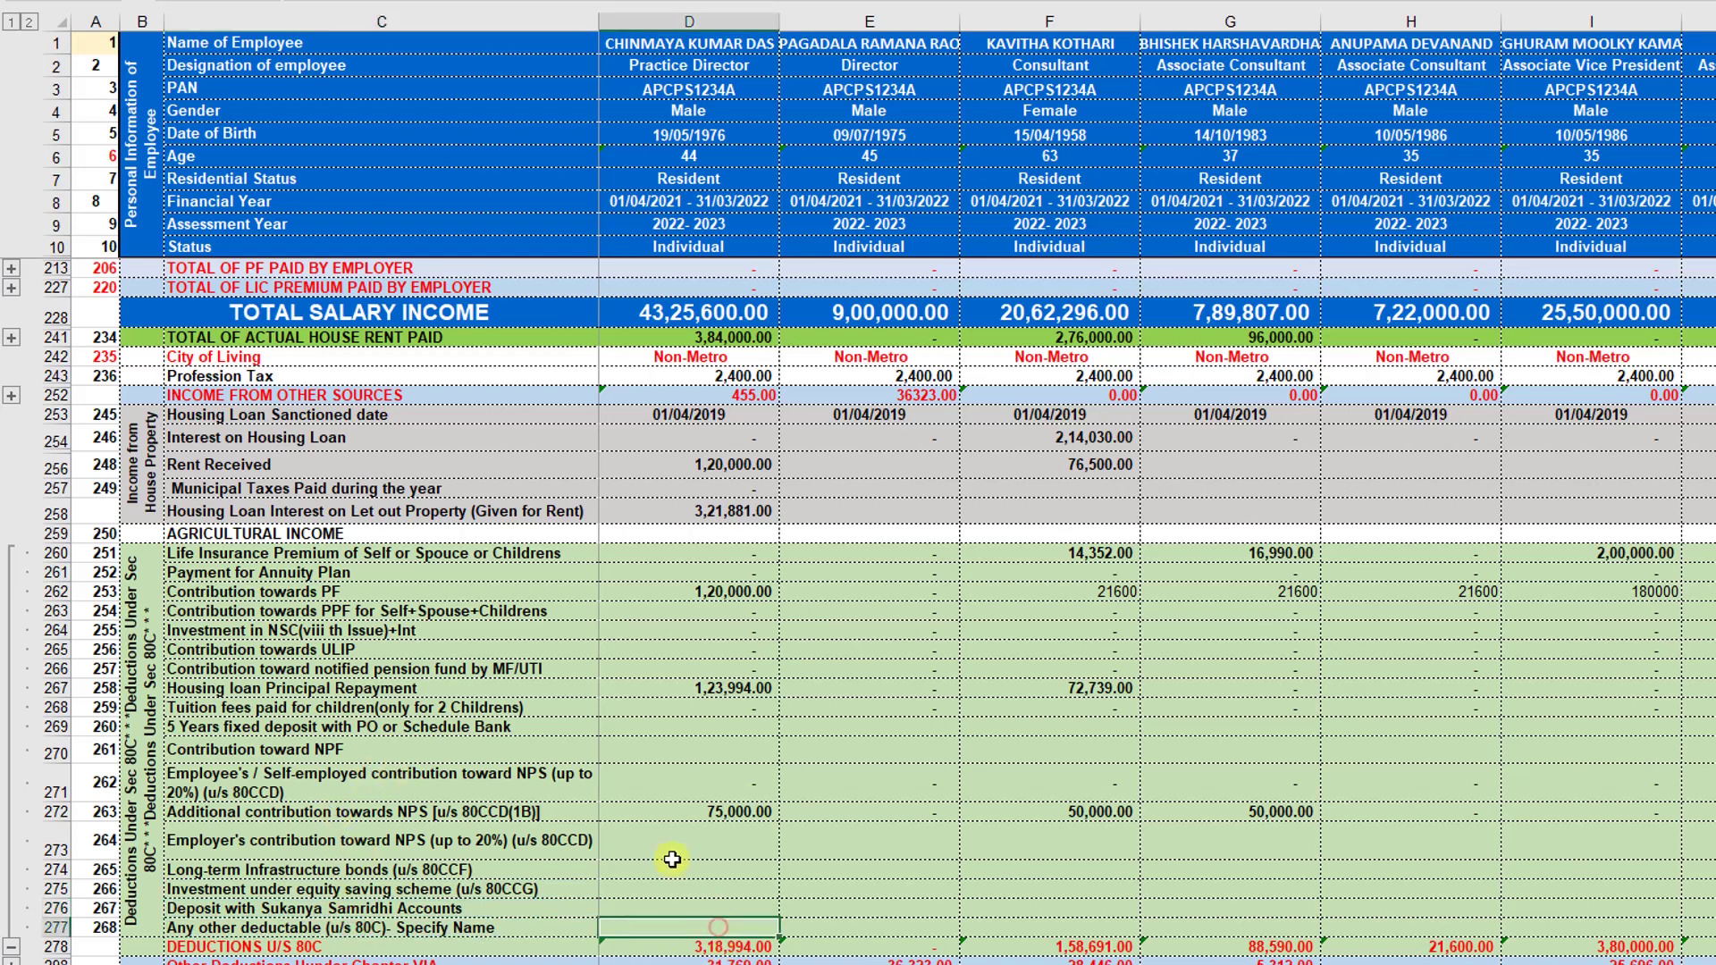
{"action": "left_click", "coordinate": [707, 552]}
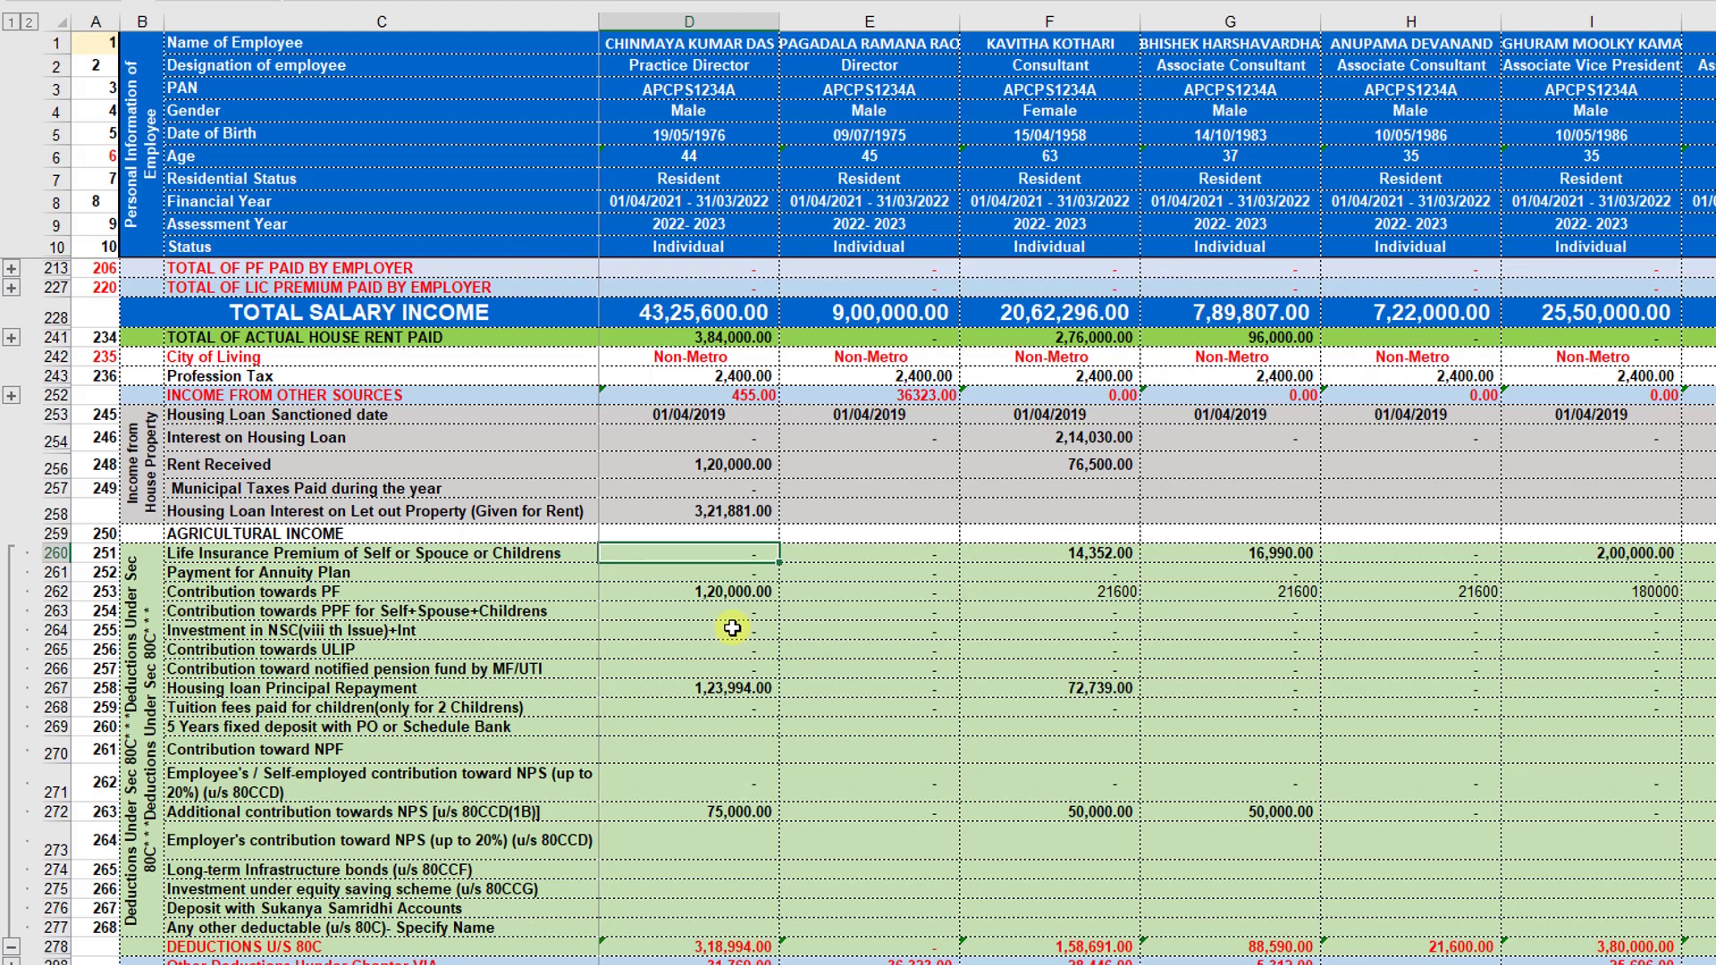
{"action": "left_click", "coordinate": [11, 946]}
{"action": "scroll", "coordinate": [14, 598], "scroll_direction": "down", "scroll_amount": 1}
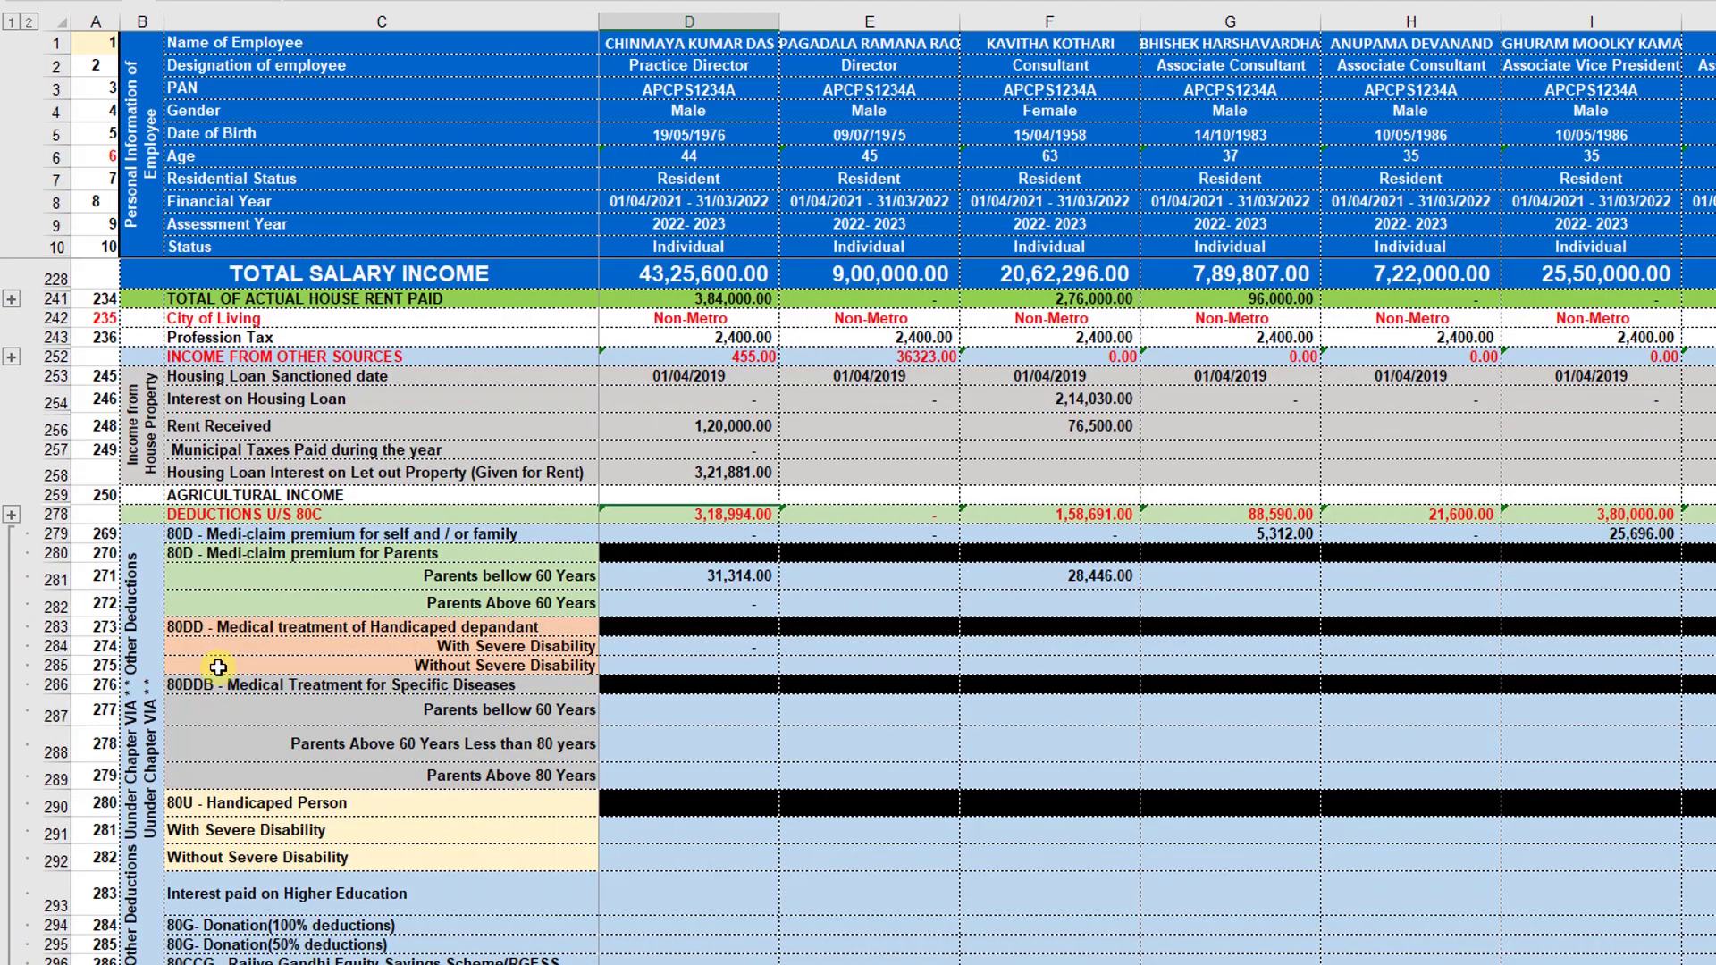
- Examine the 80D medi-claim premium fields for self and parents, and the 80DD handicapped dependant fields by disability severity
{"action": "left_click", "coordinate": [290, 534]}
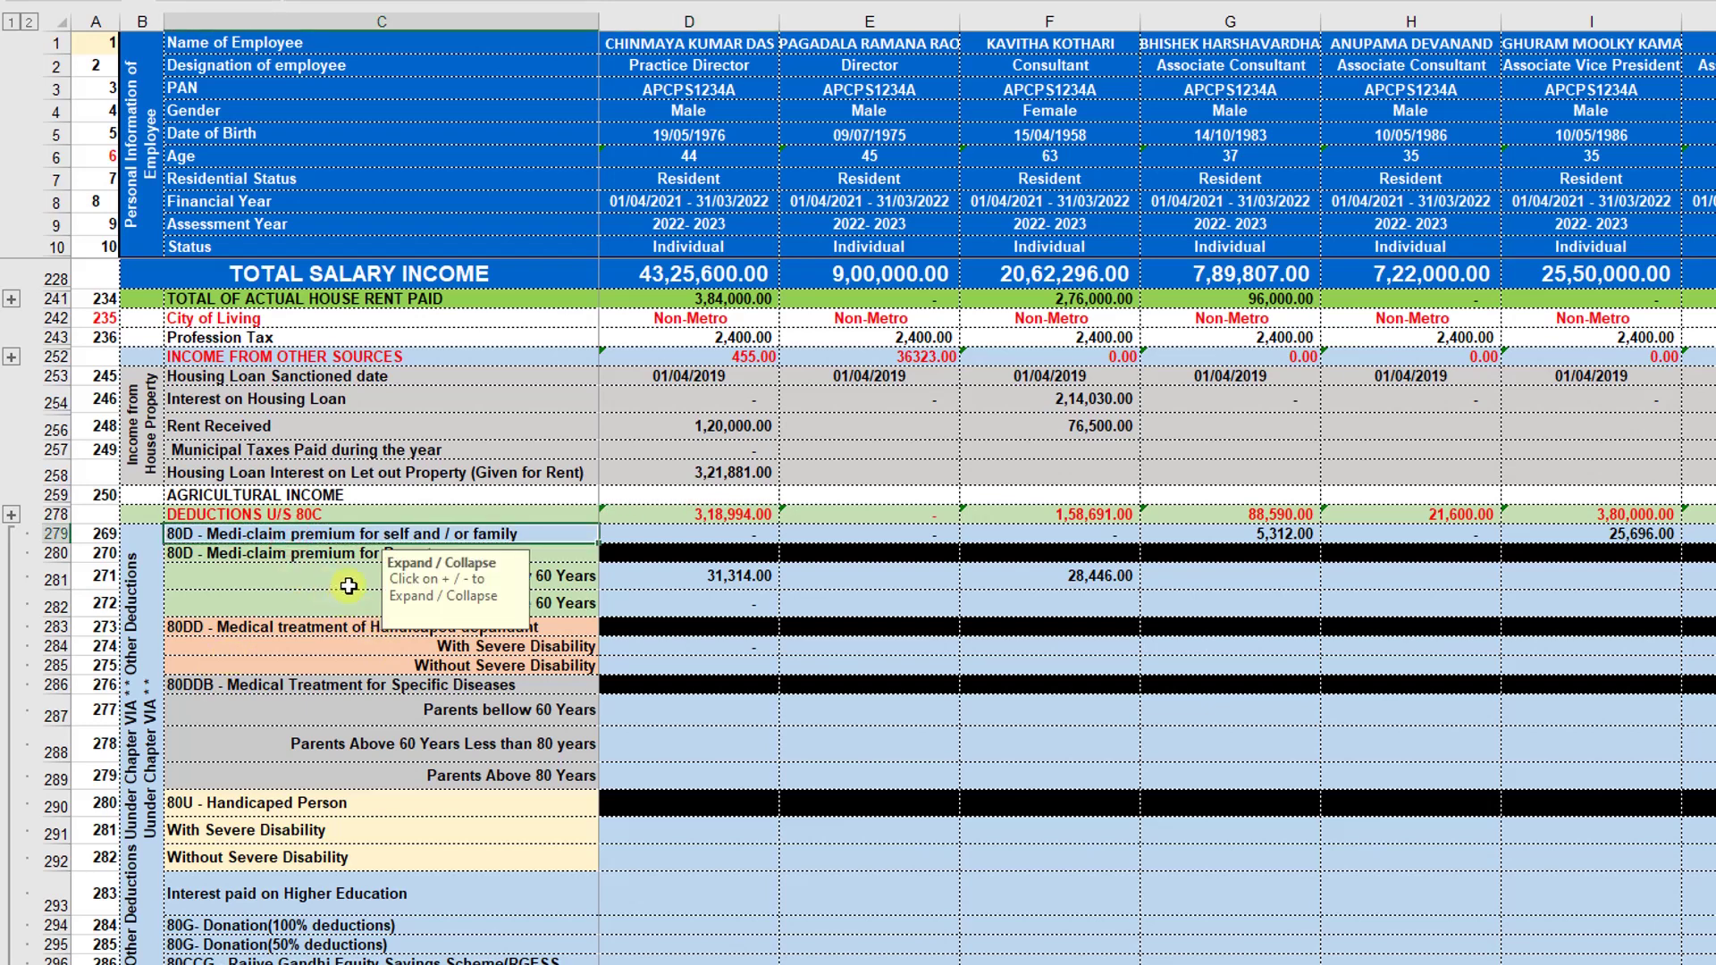
{"action": "left_click", "coordinate": [339, 554]}
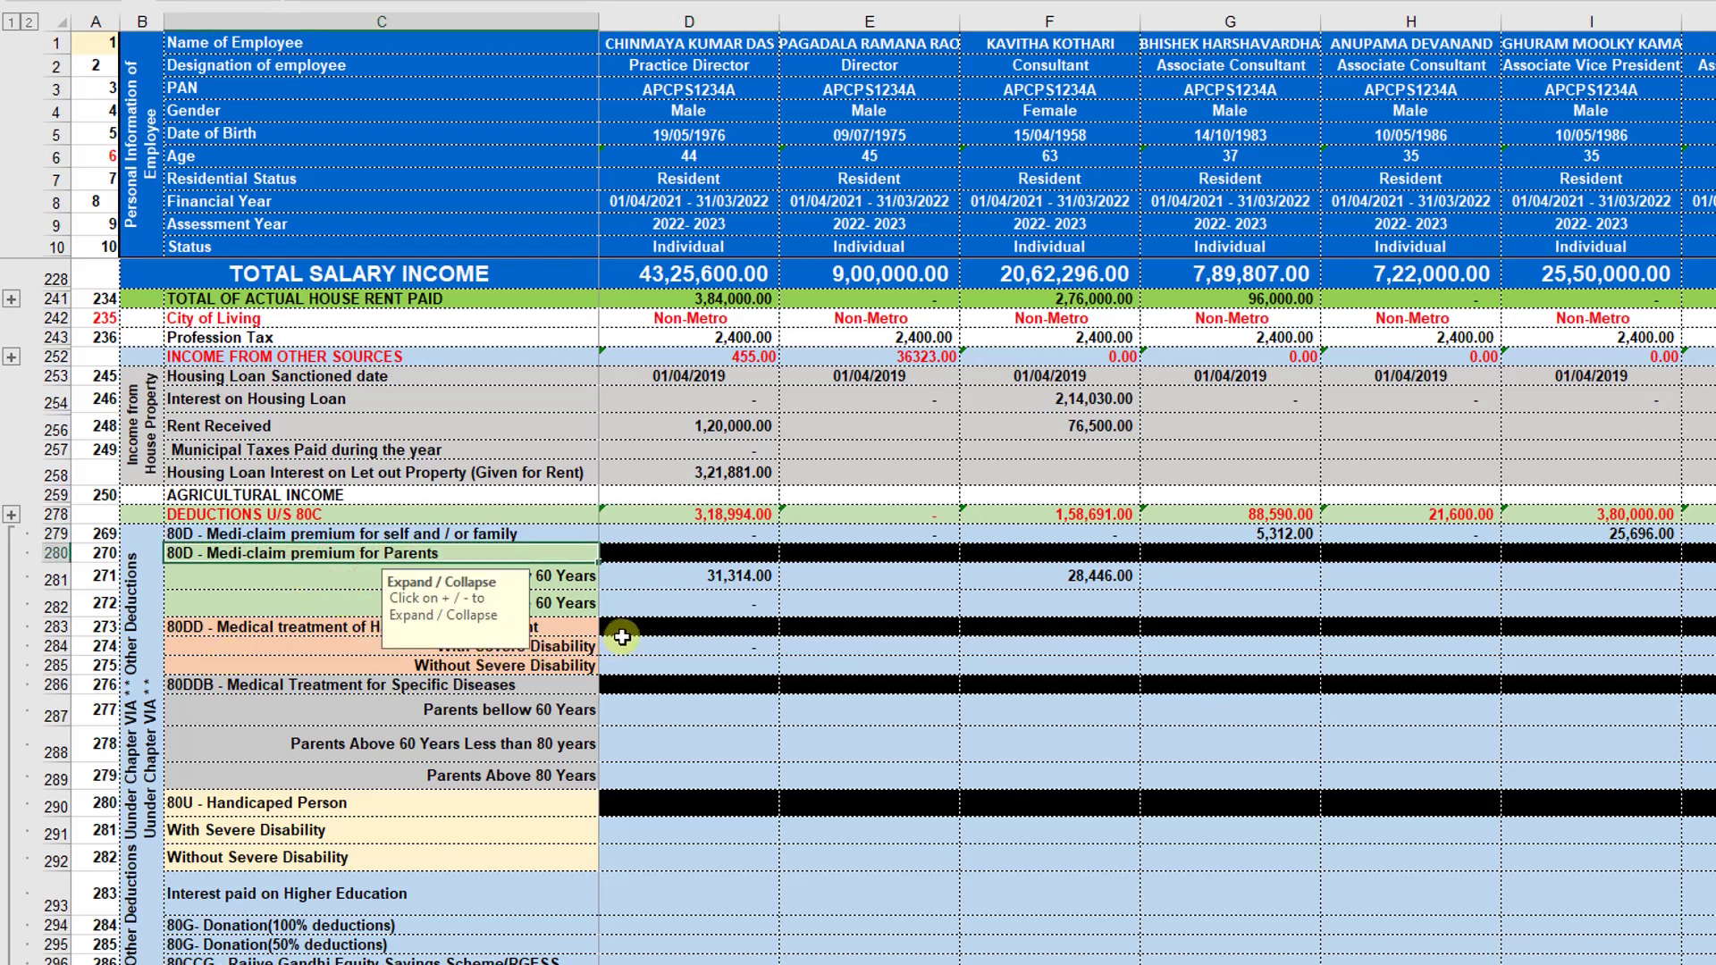
{"action": "left_click", "coordinate": [587, 573]}
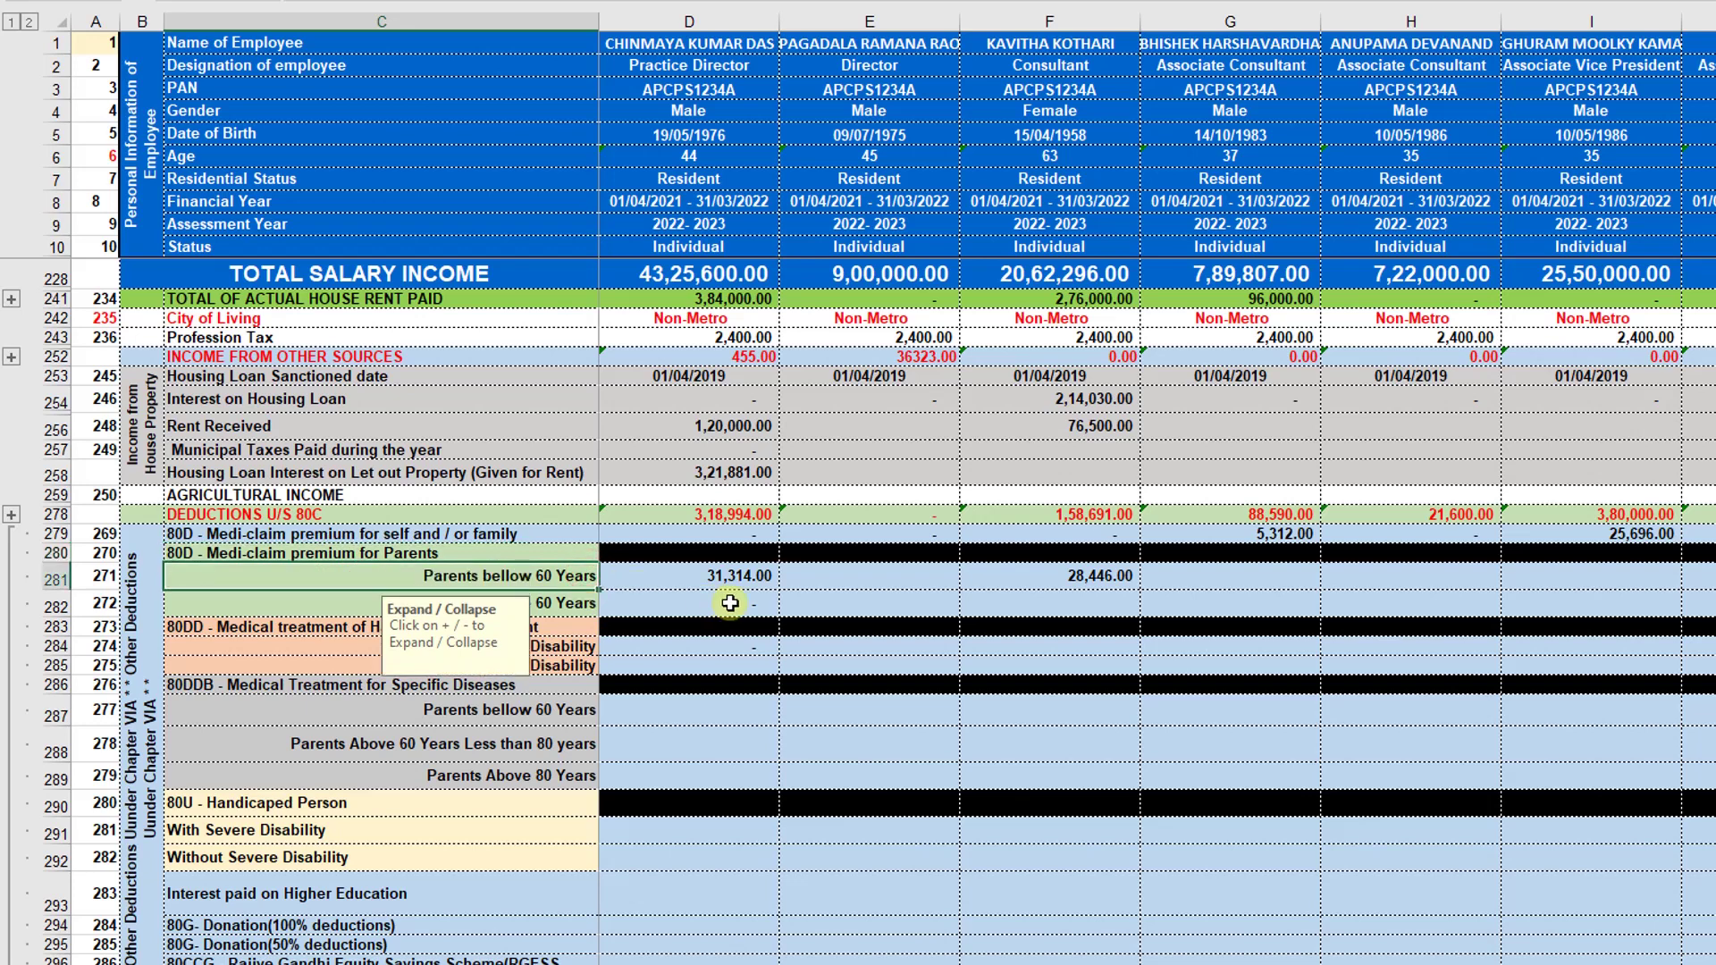
{"action": "key", "text": "Down"}
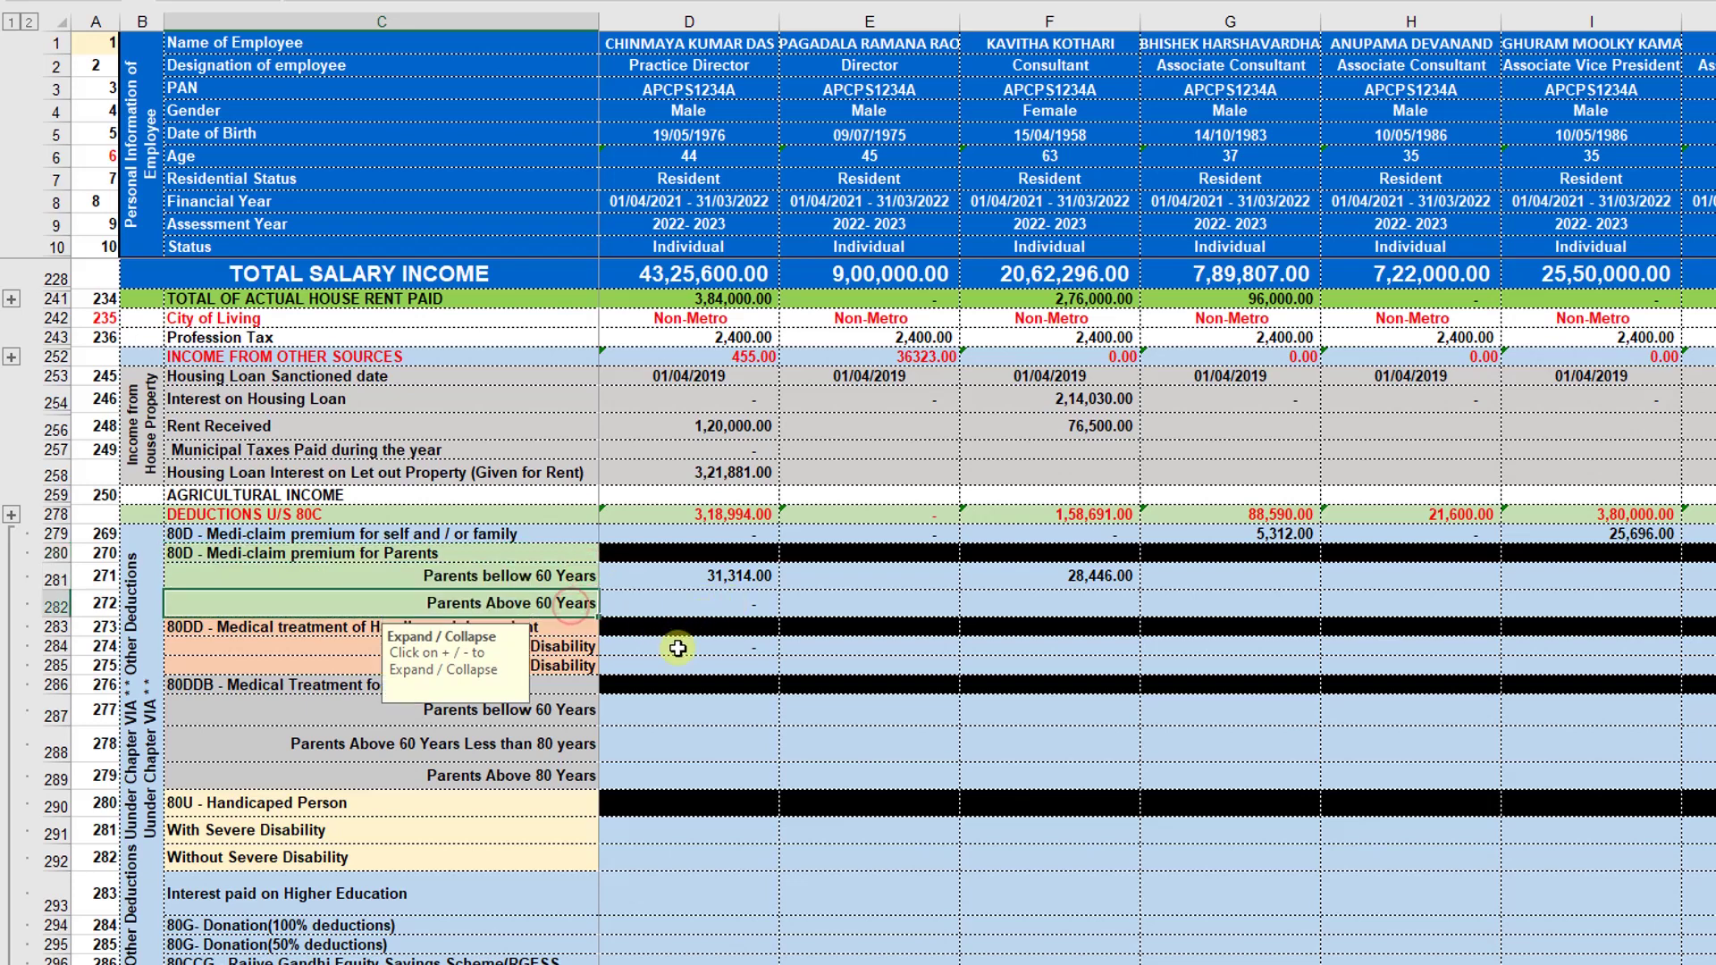
{"action": "left_click", "coordinate": [591, 649]}
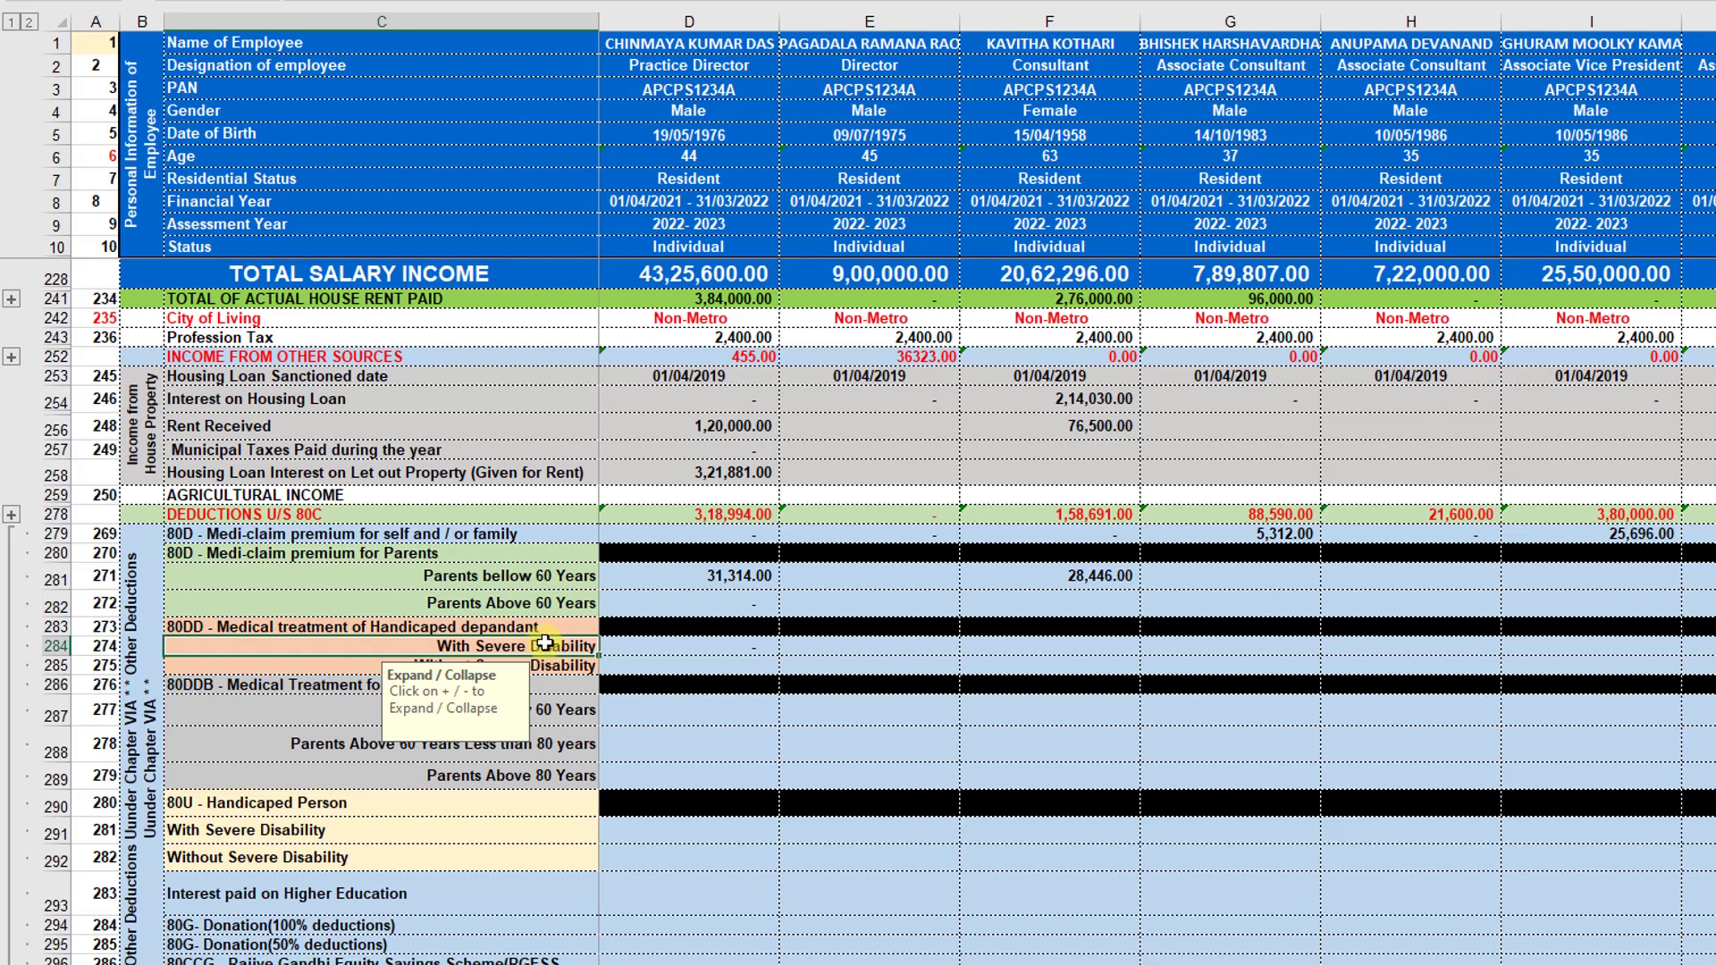
{"action": "left_click", "coordinate": [567, 645]}
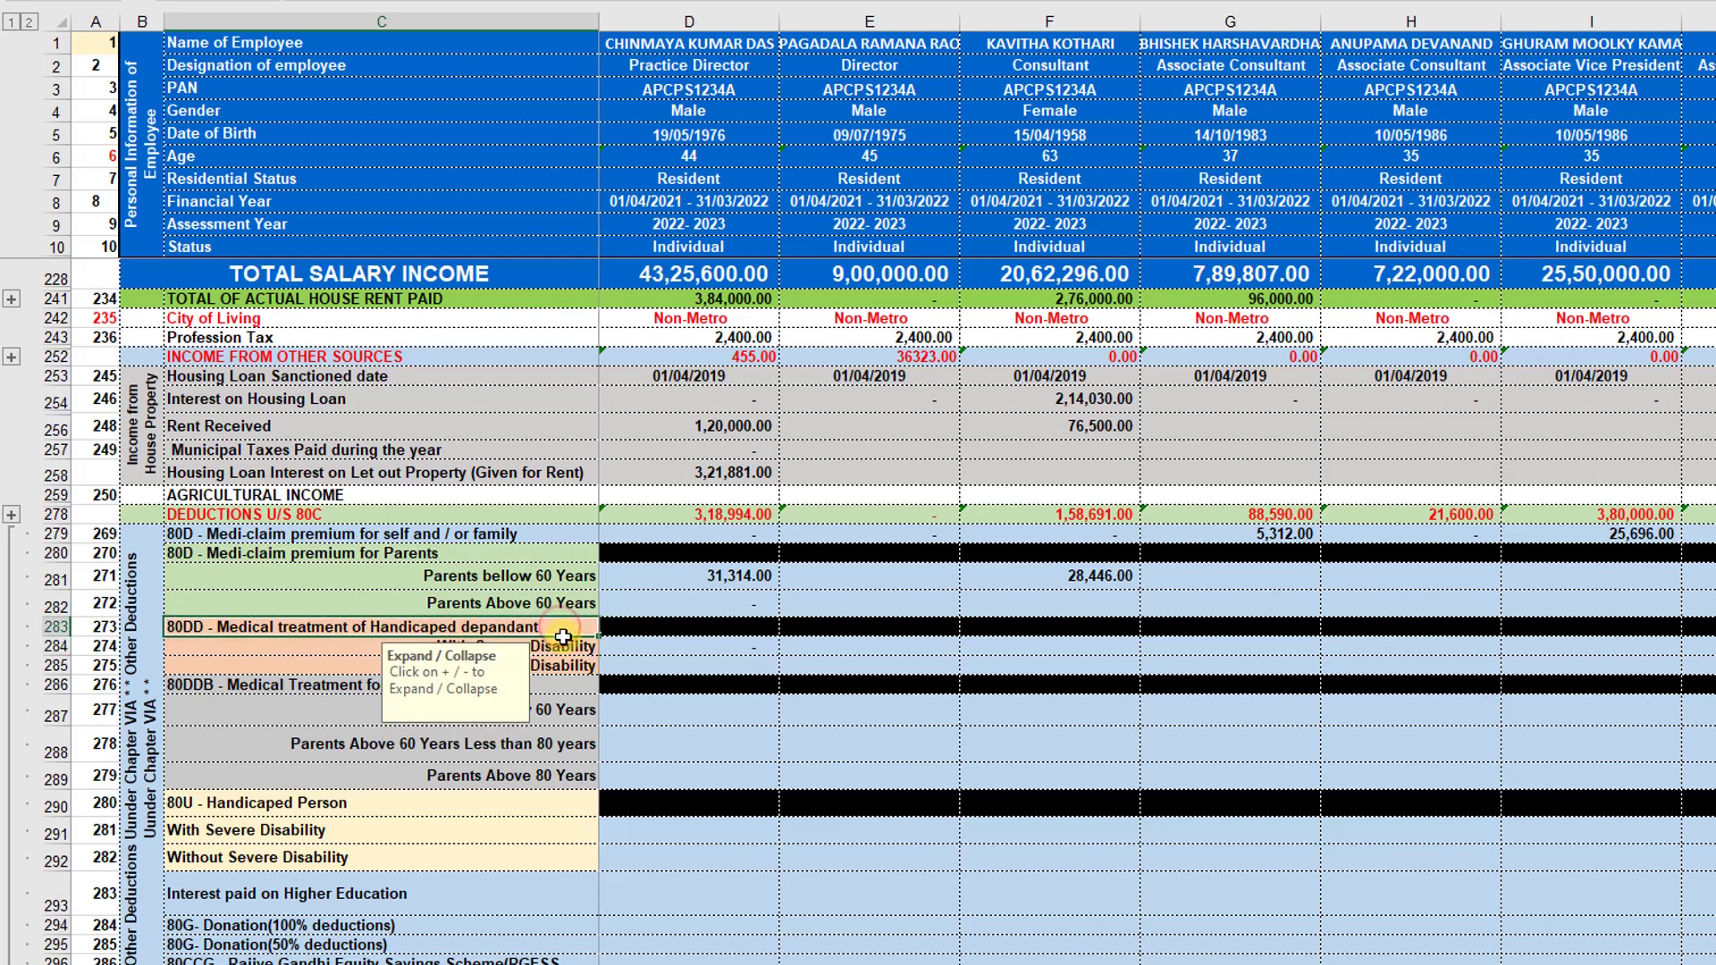
{"action": "left_click", "coordinate": [590, 665]}
- Examine the 80DDB specific disease treatment fields for each age category and the 80U handicapped person fields
{"action": "key", "text": "Down"}
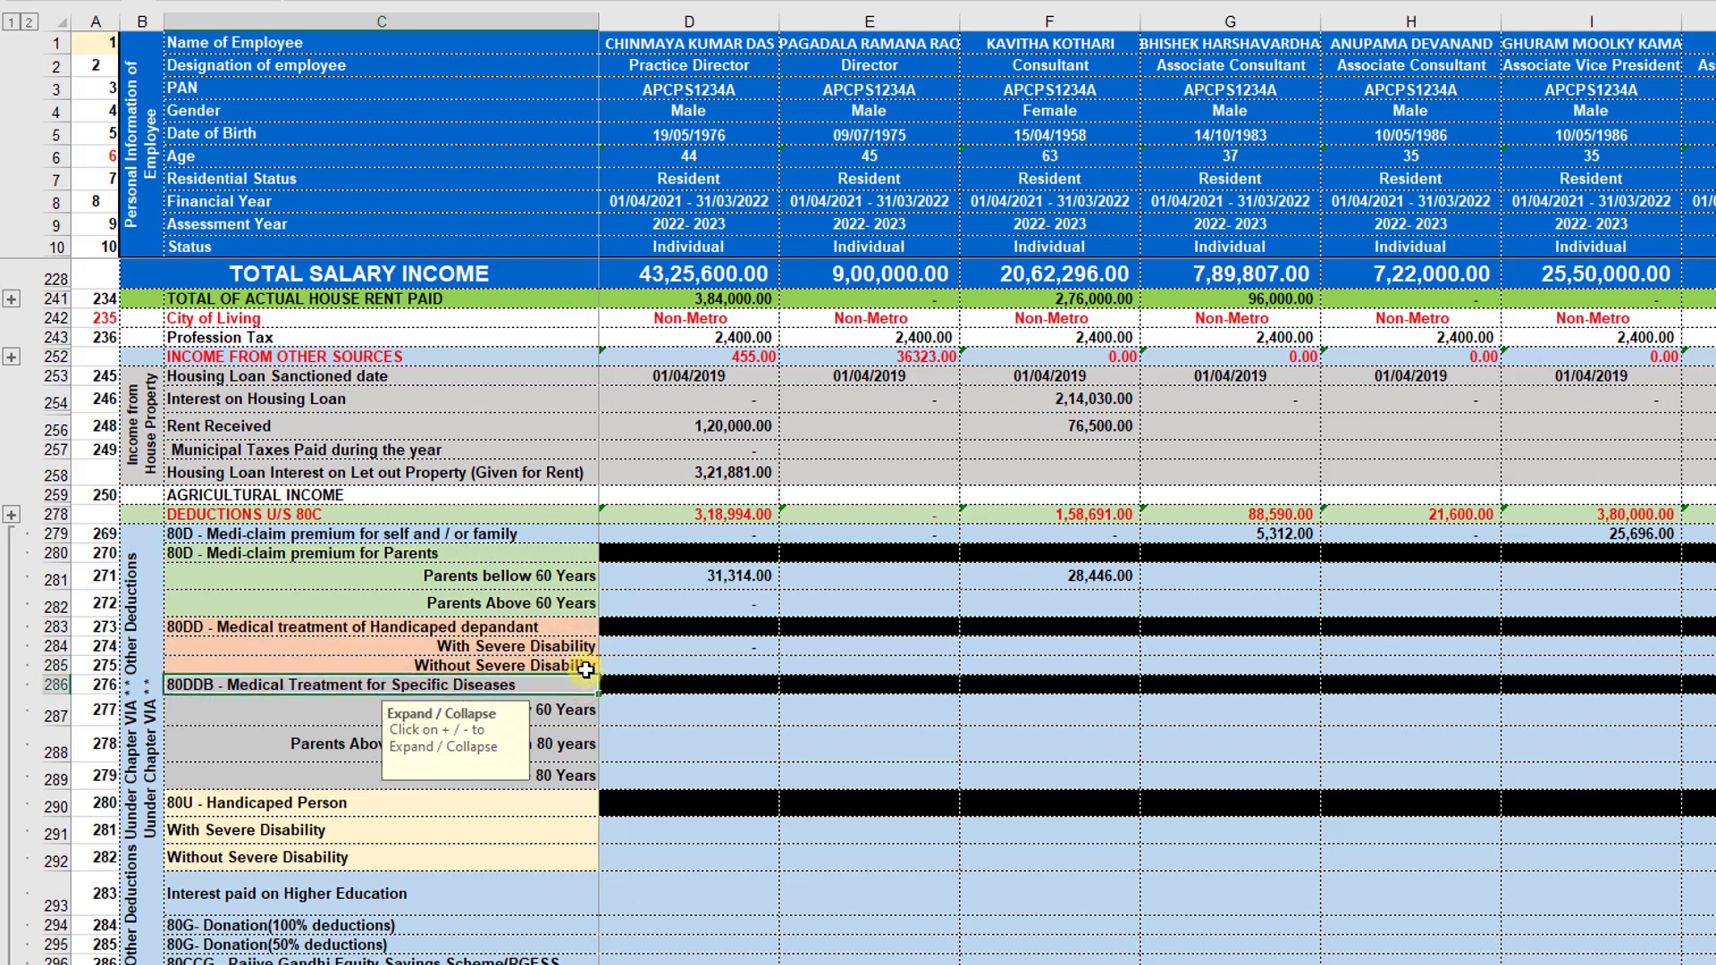
{"action": "key", "text": "Down"}
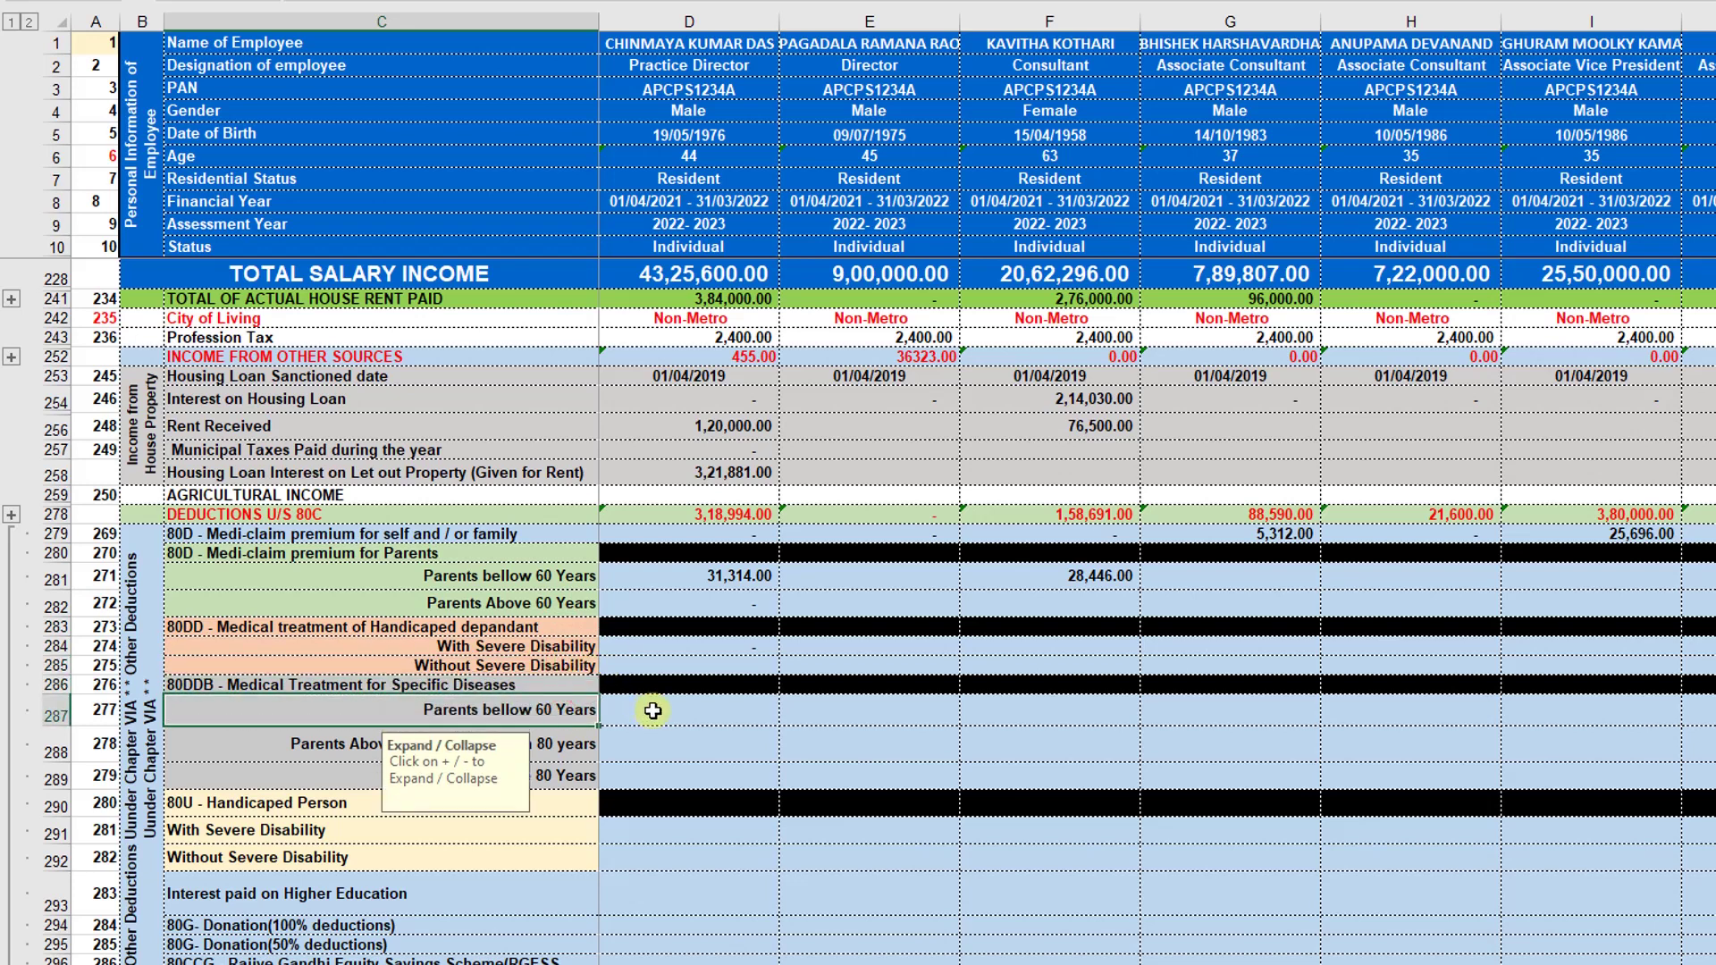
{"action": "key", "text": "Down"}
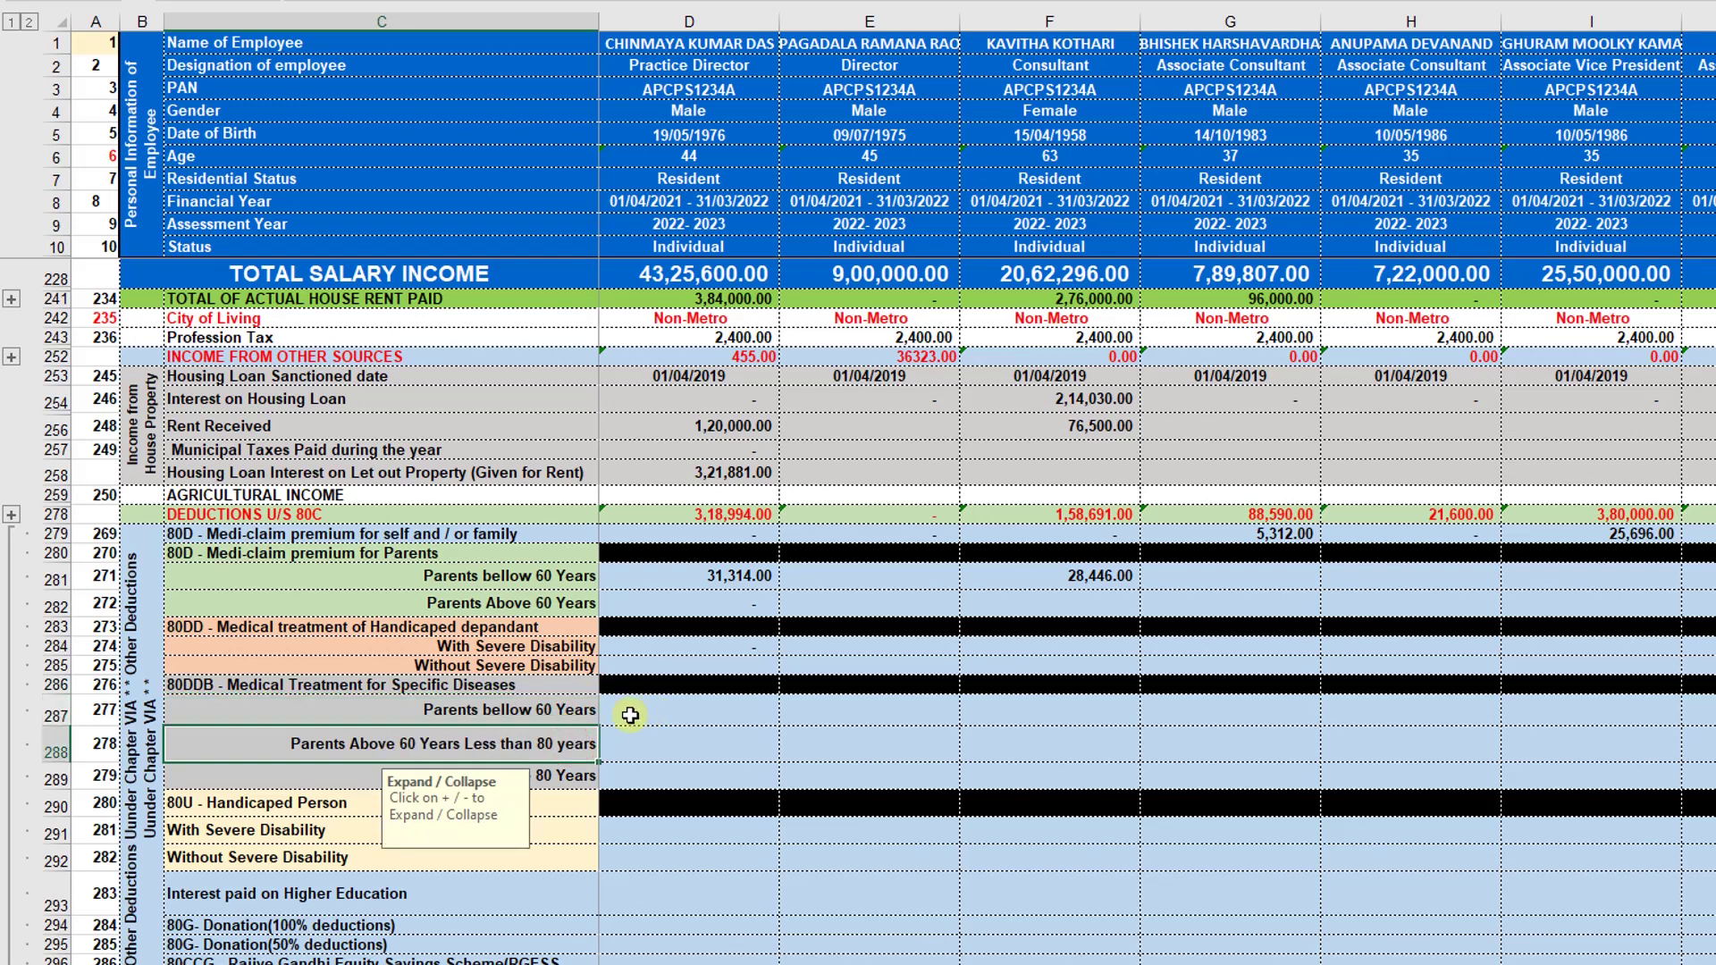
{"action": "key", "text": "Down"}
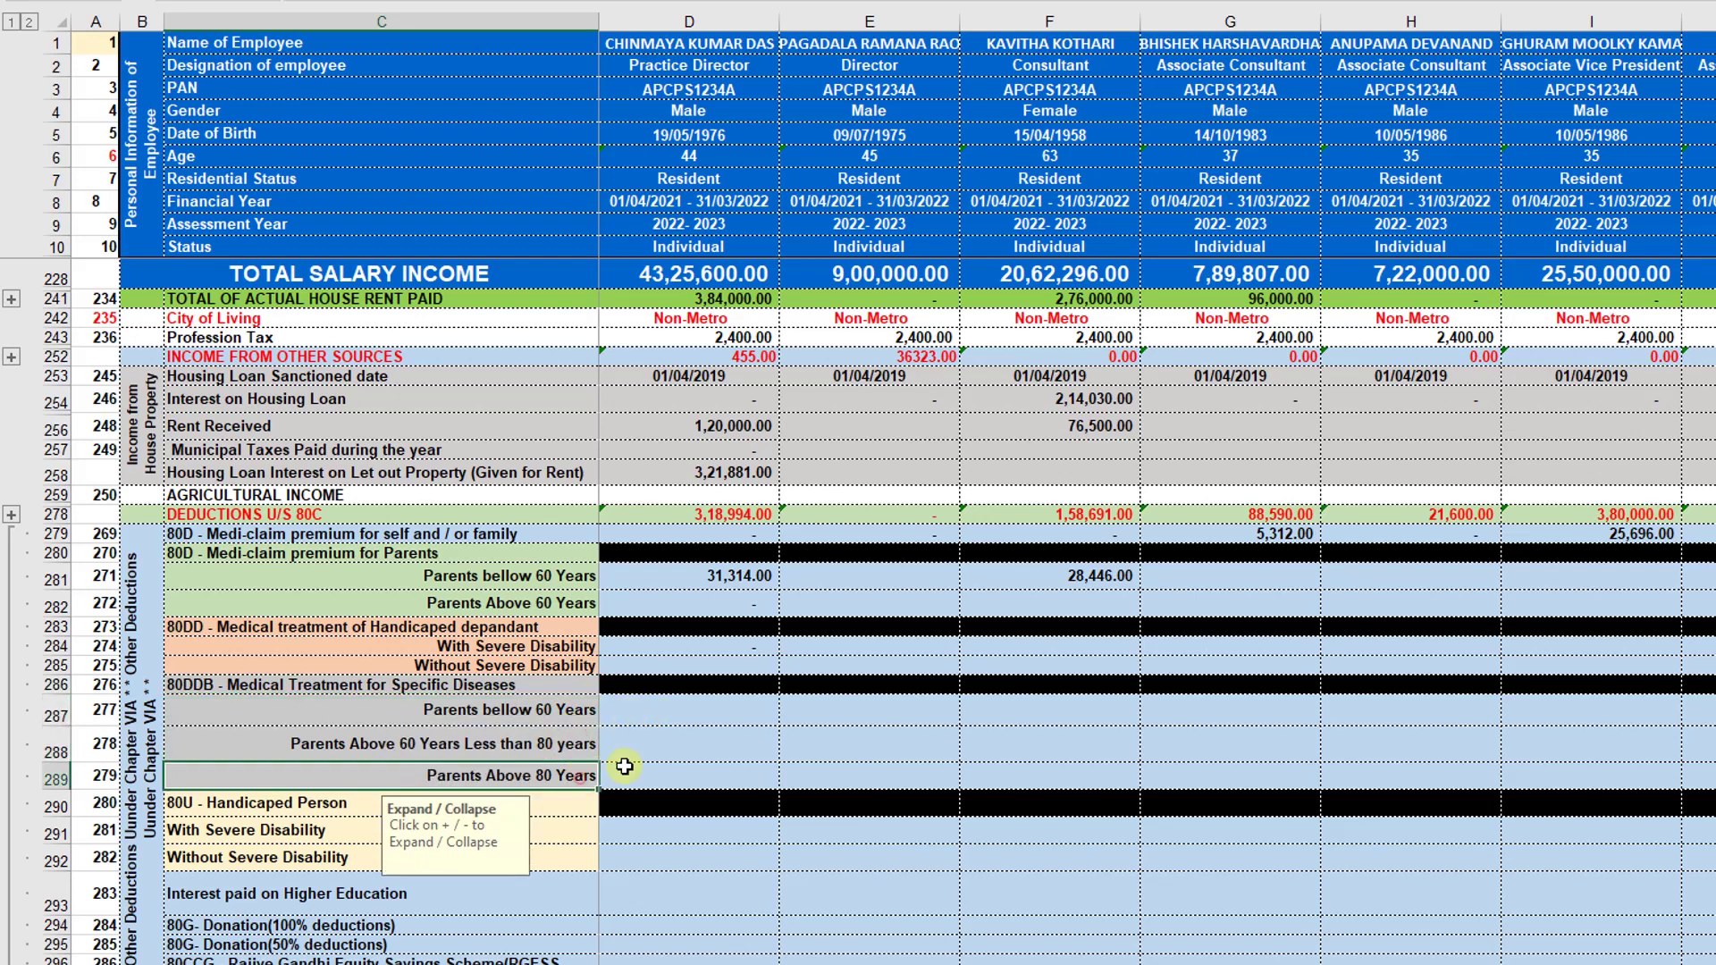
{"action": "key", "text": "Down"}
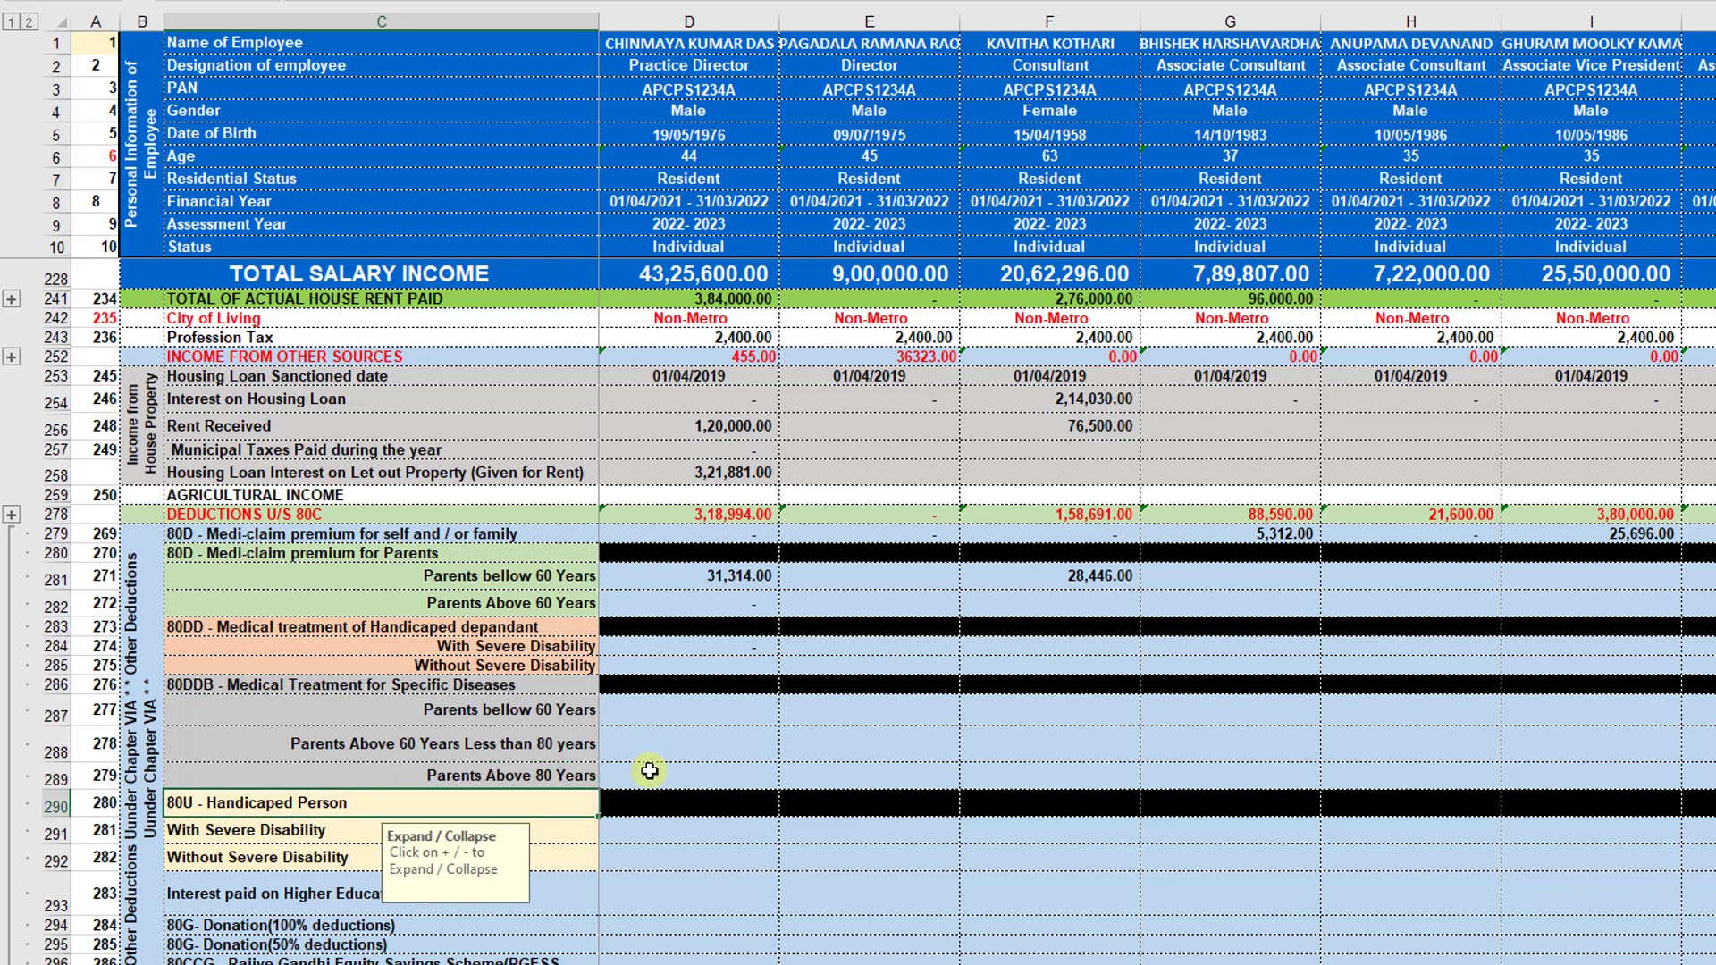
{"action": "left_click", "coordinate": [563, 831]}
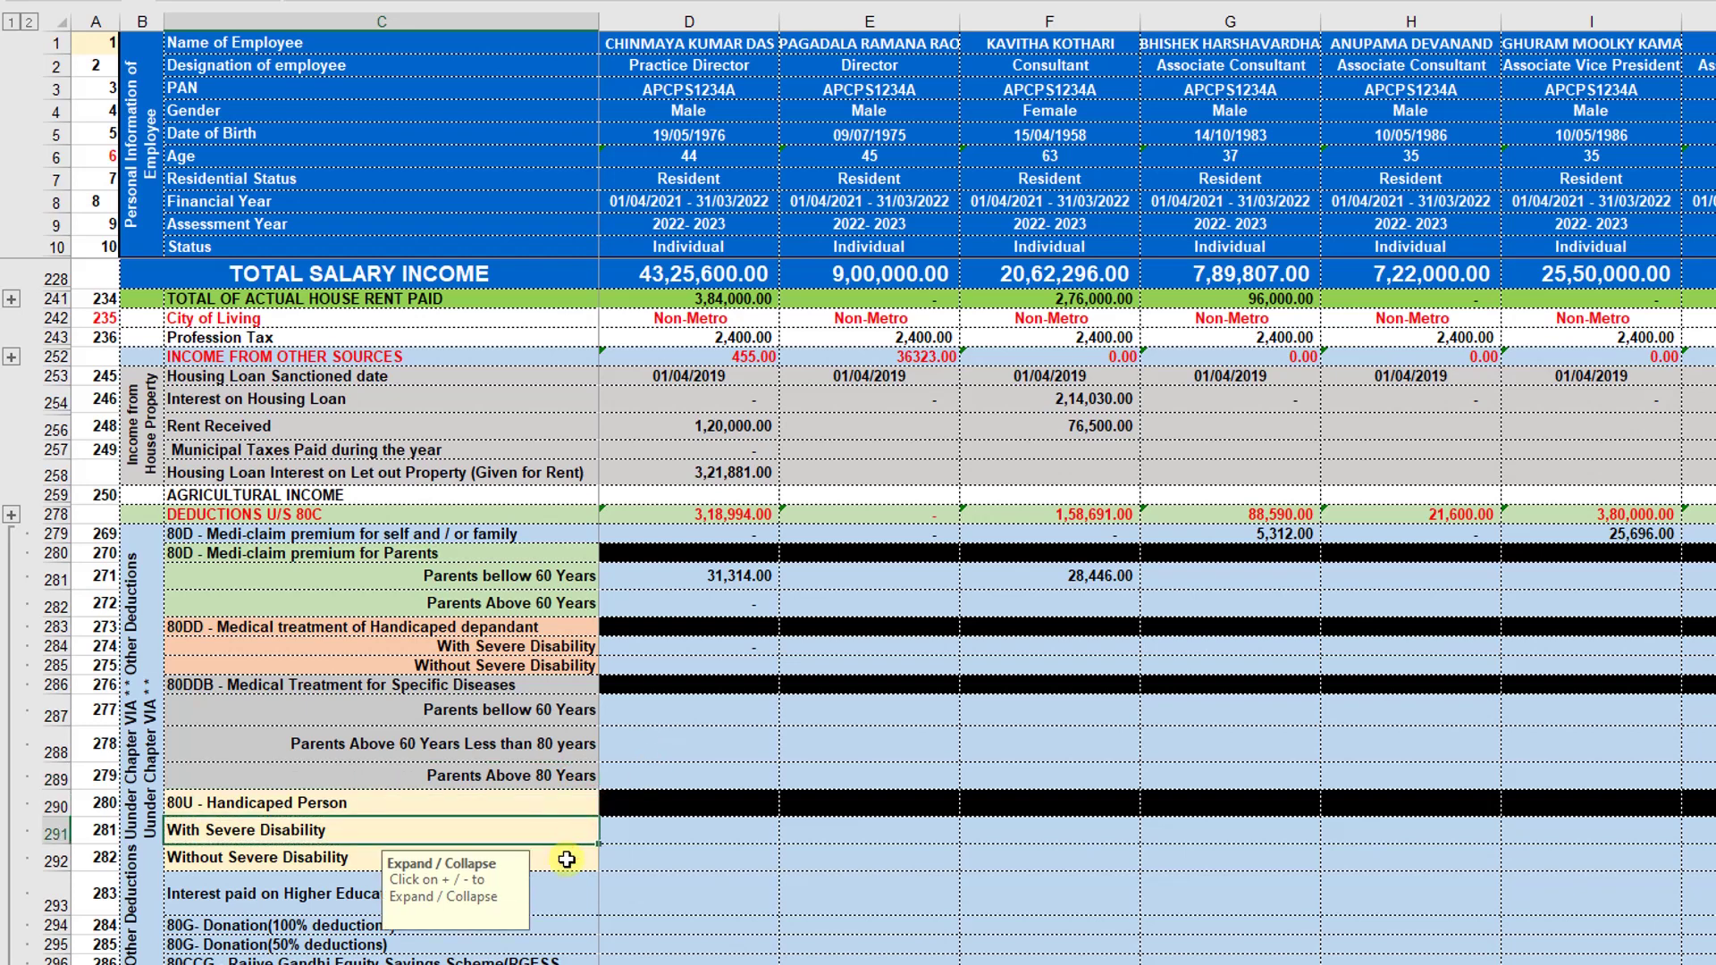
{"action": "left_click", "coordinate": [567, 859]}
- Review the fields from Interest paid on Higher Education to 80TTA, and check the first employee's savings bank interest
{"action": "scroll", "coordinate": [567, 859], "scroll_direction": "down", "scroll_amount": 1}
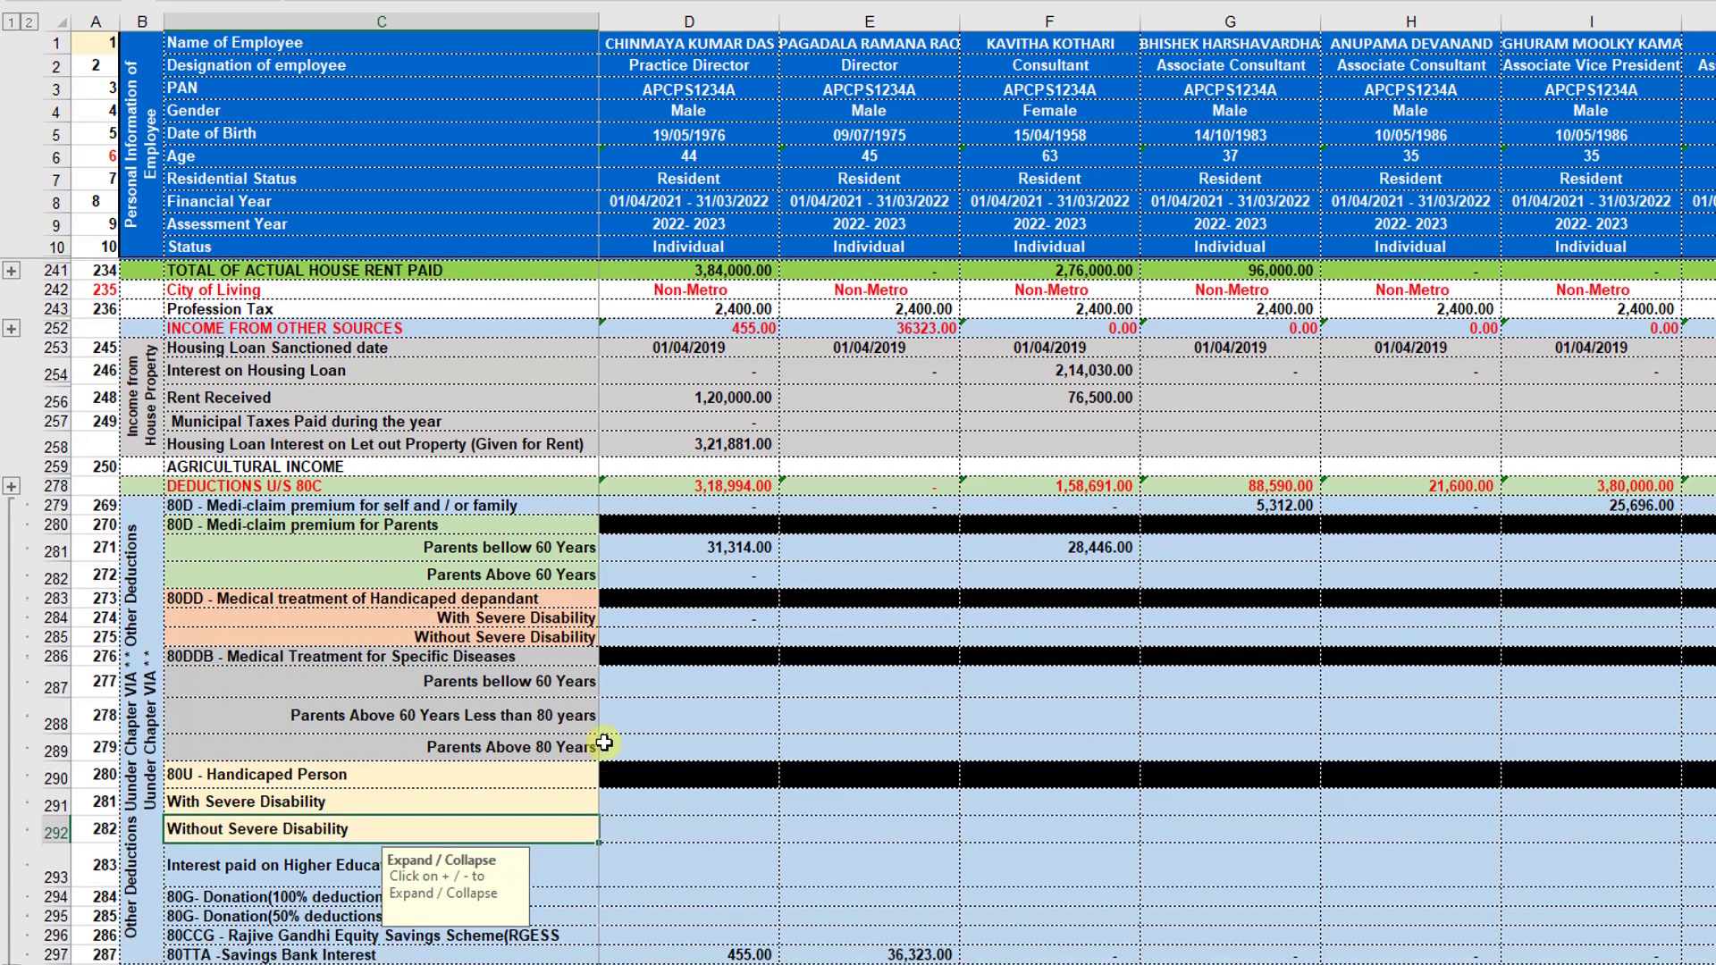
{"action": "left_click", "coordinate": [549, 799]}
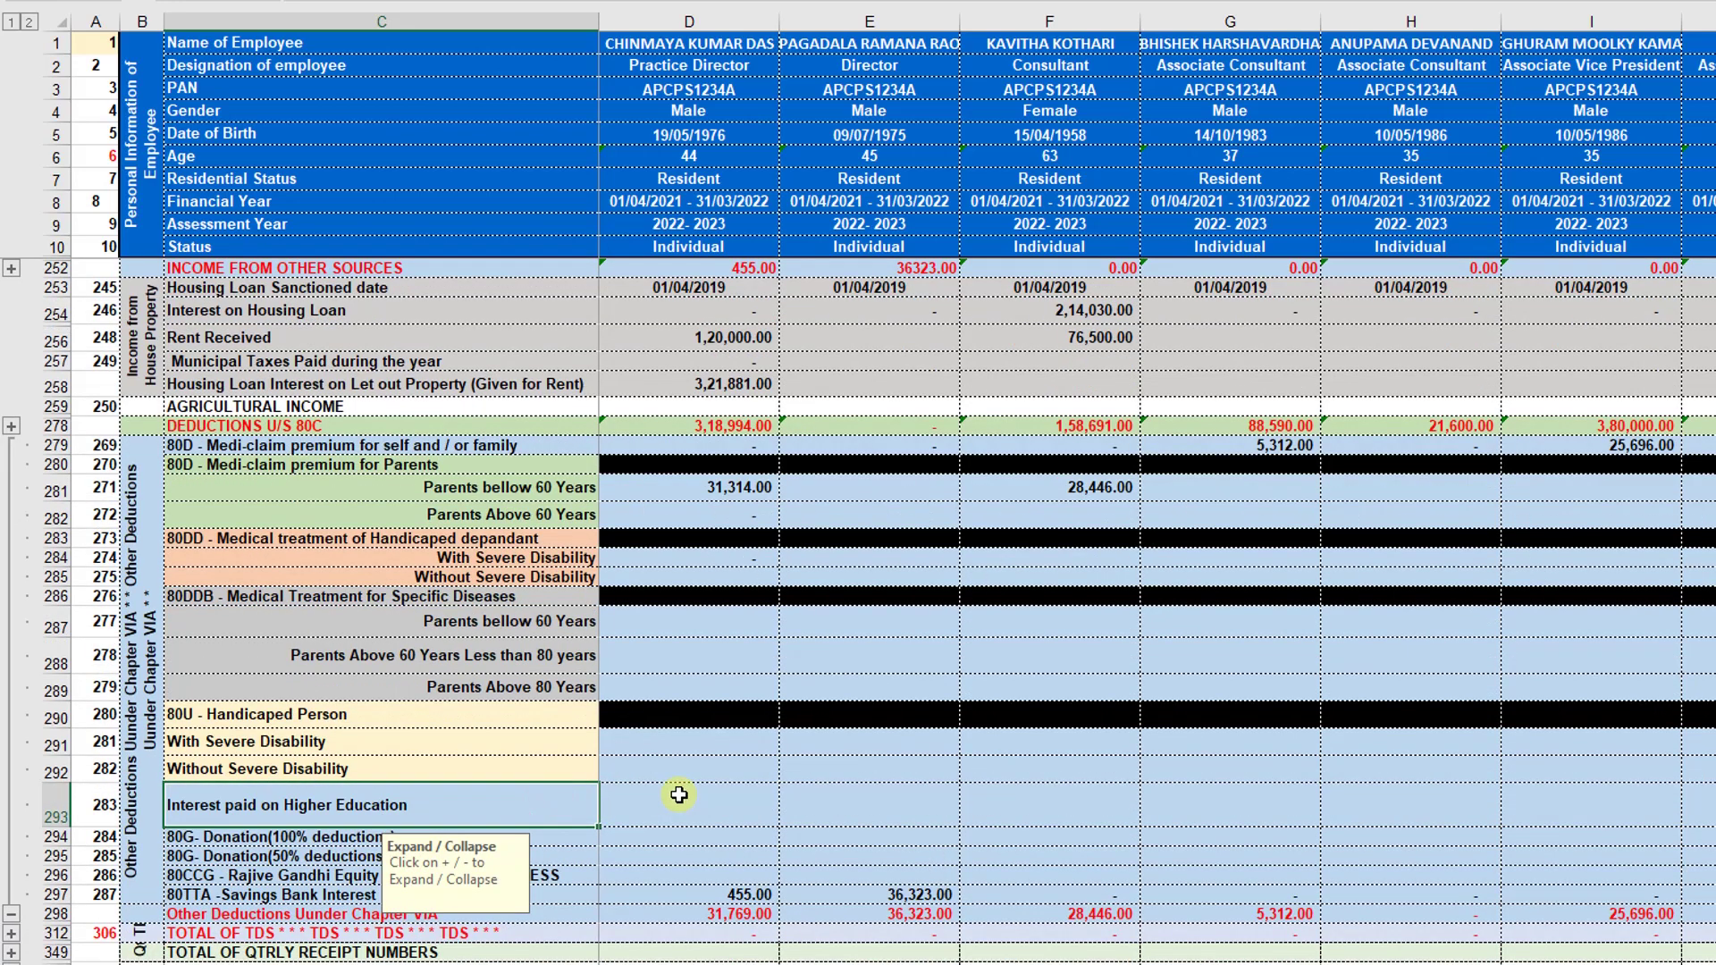
{"action": "key", "text": "Down"}
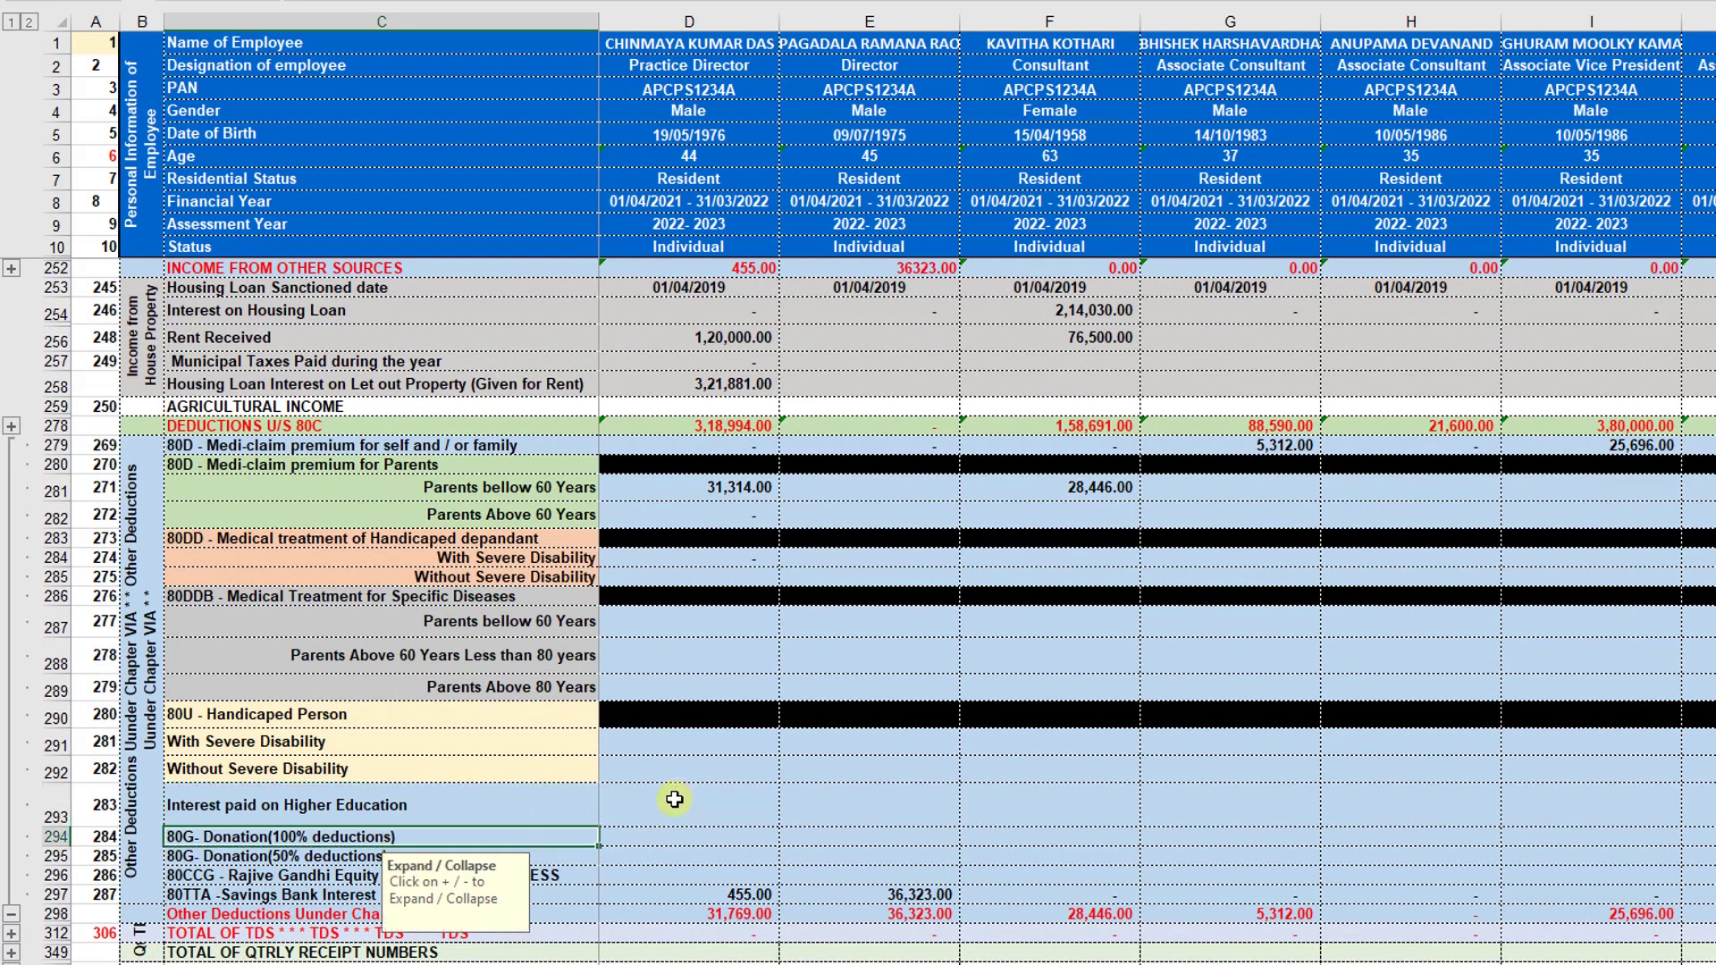
{"action": "key", "text": "Down"}
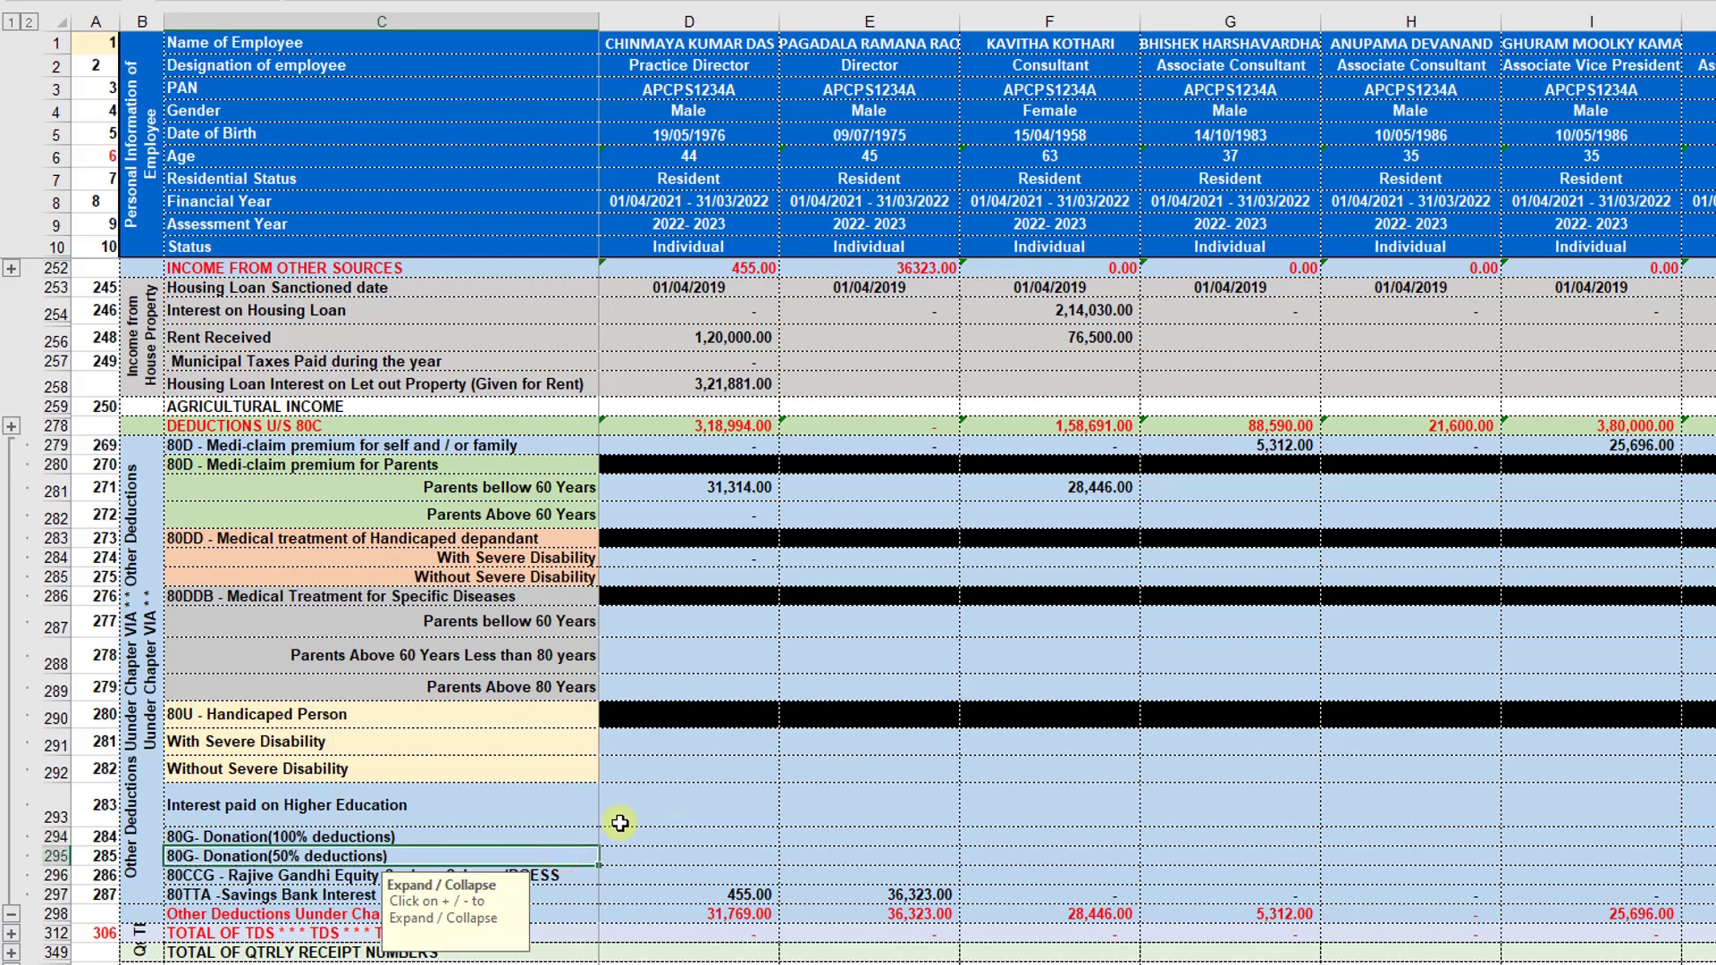
{"action": "key", "text": "Down"}
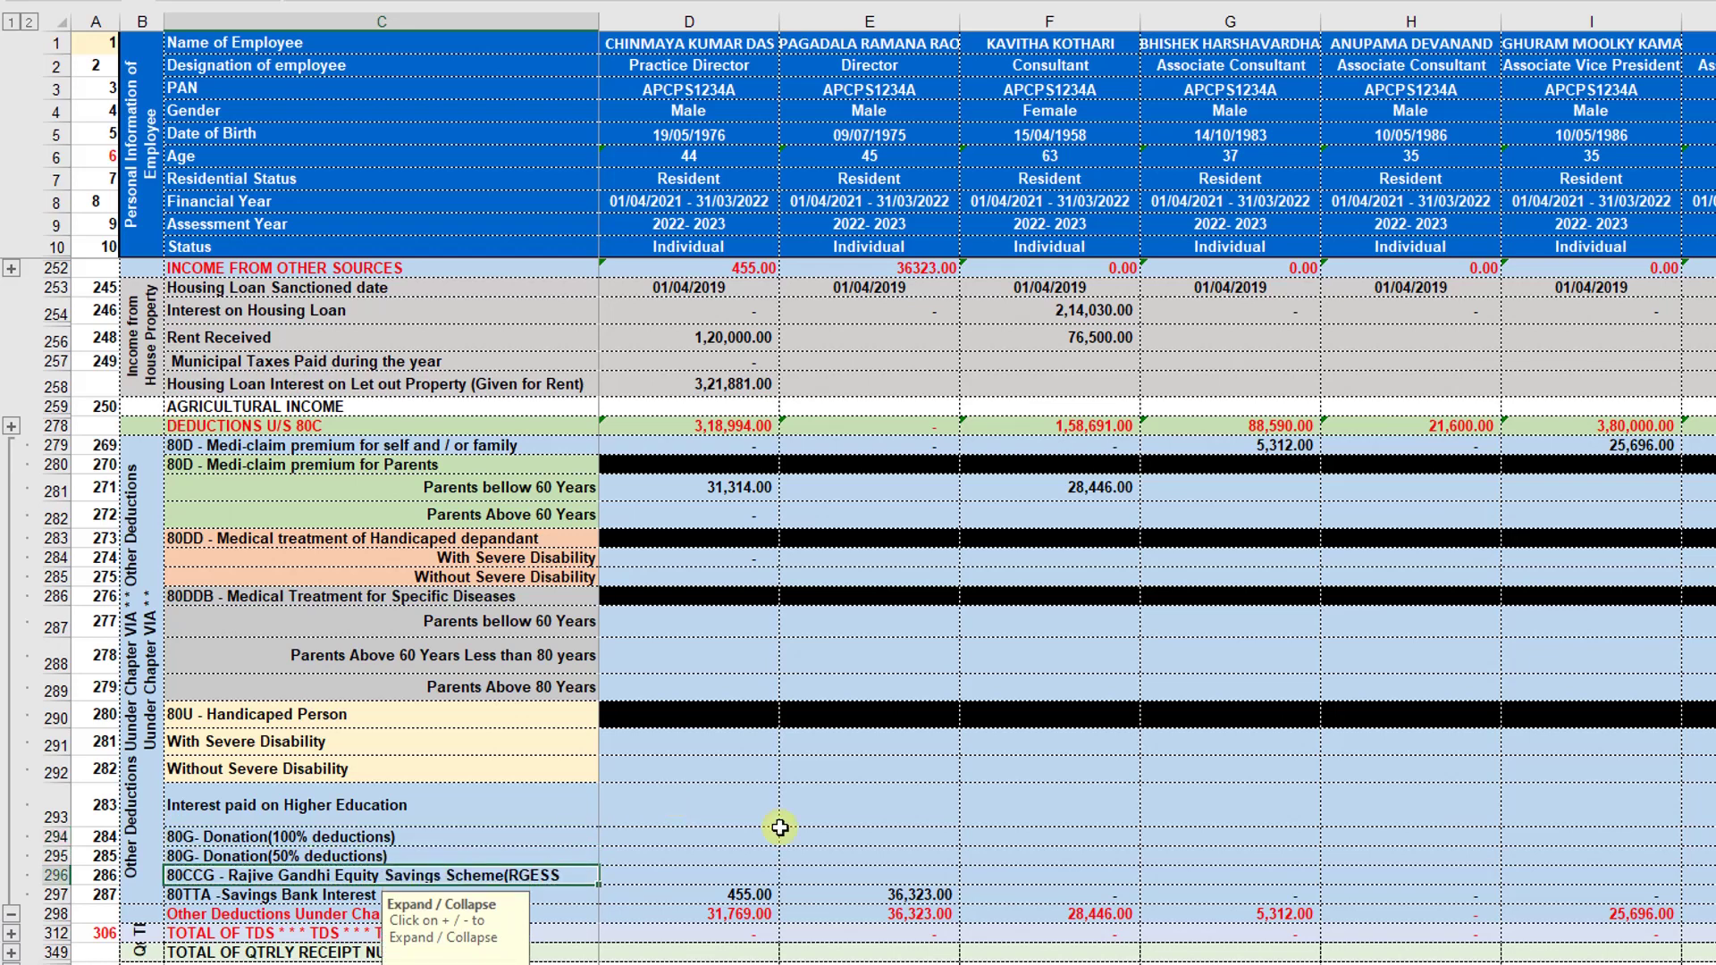
{"action": "left_click", "coordinate": [567, 892]}
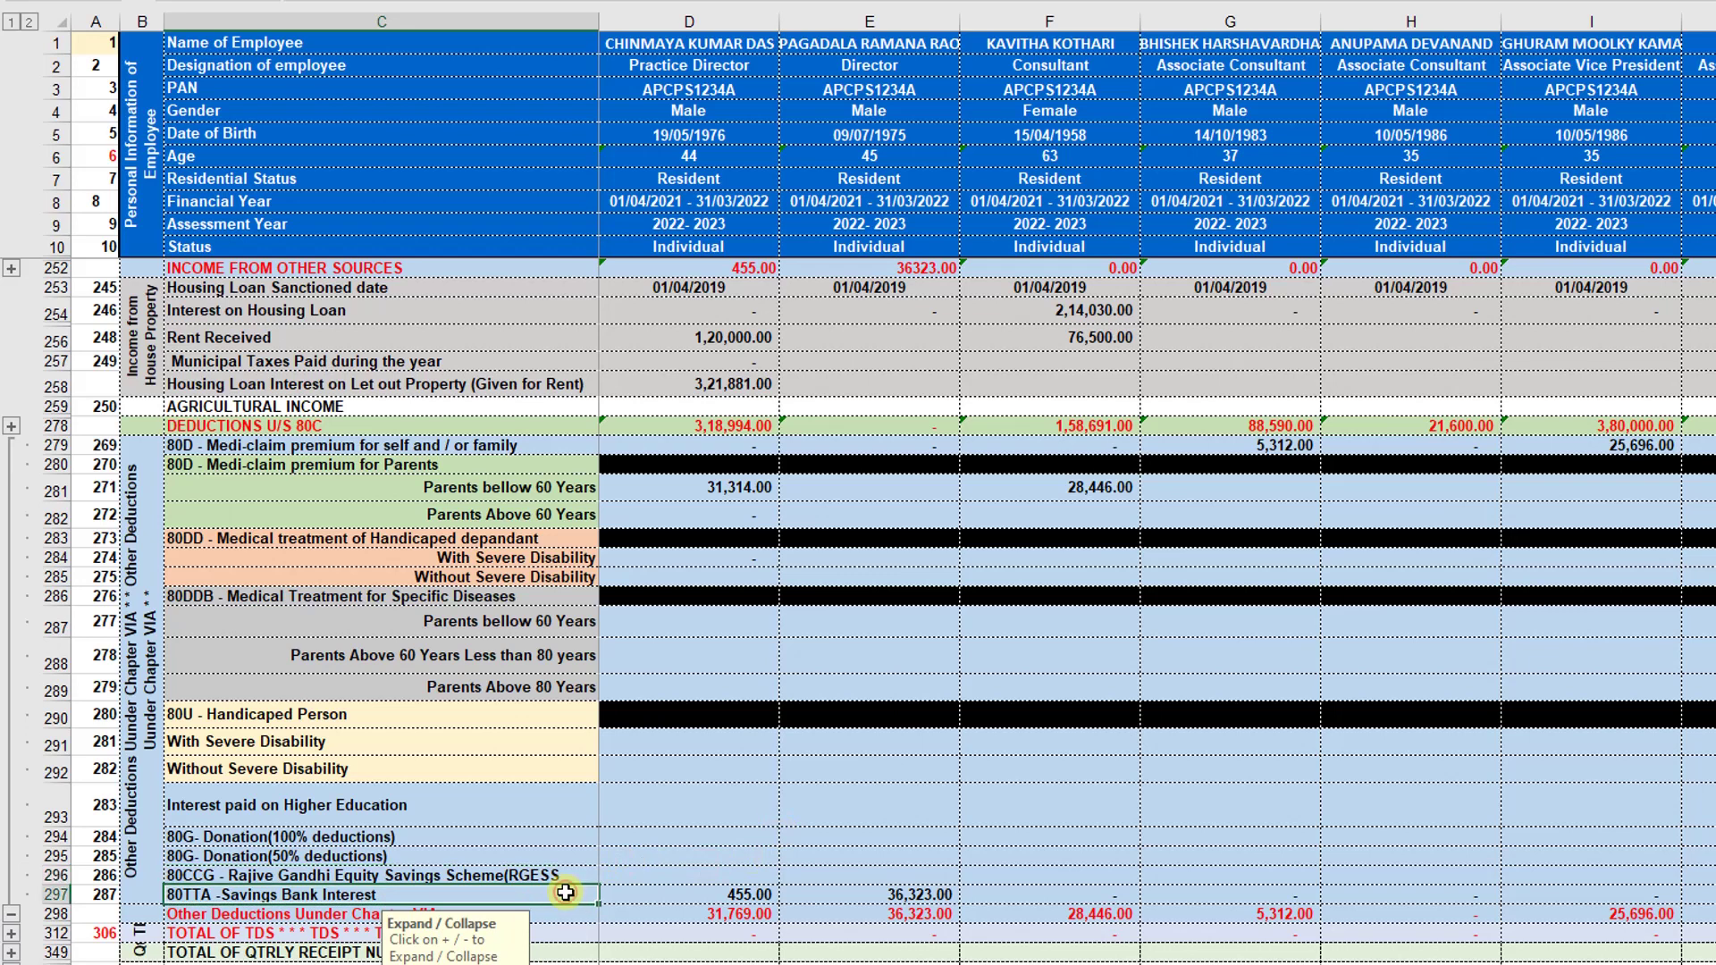
{"action": "left_click", "coordinate": [723, 895]}
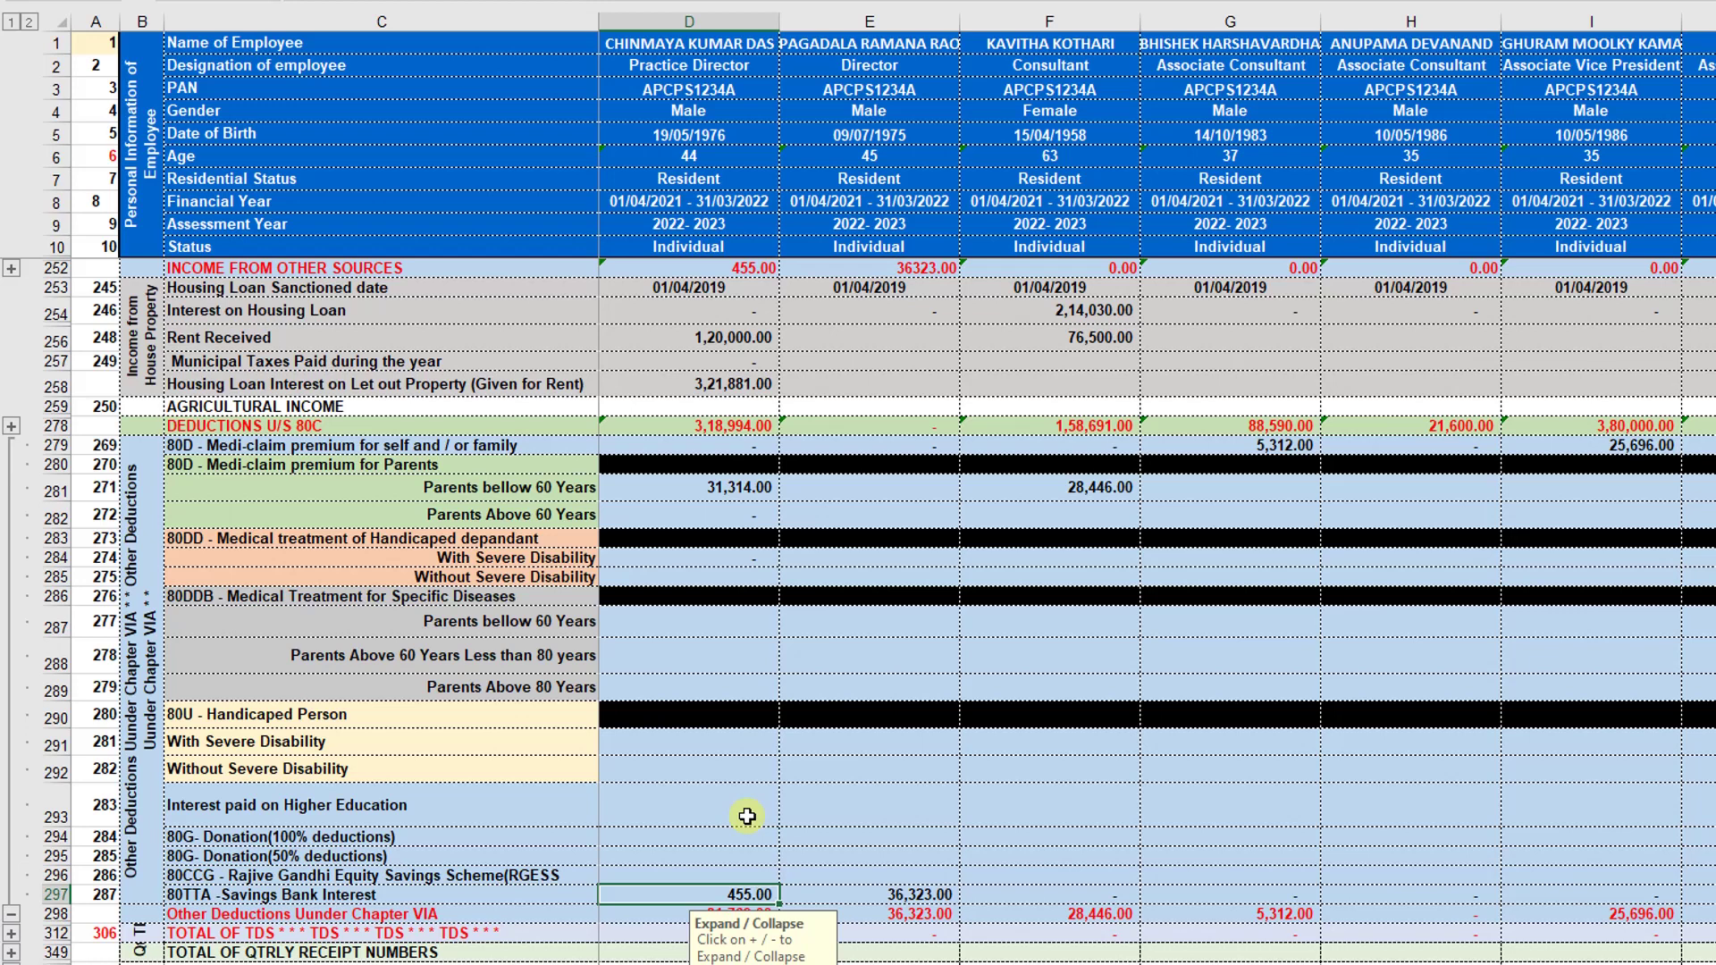
- Collapse the Other Deductions under Chapter VIA group and select the first employee's total for it
{"action": "left_click", "coordinate": [11, 918]}
{"action": "scroll", "coordinate": [597, 467], "scroll_direction": "up", "scroll_amount": 1}
{"action": "left_click", "coordinate": [600, 465]}
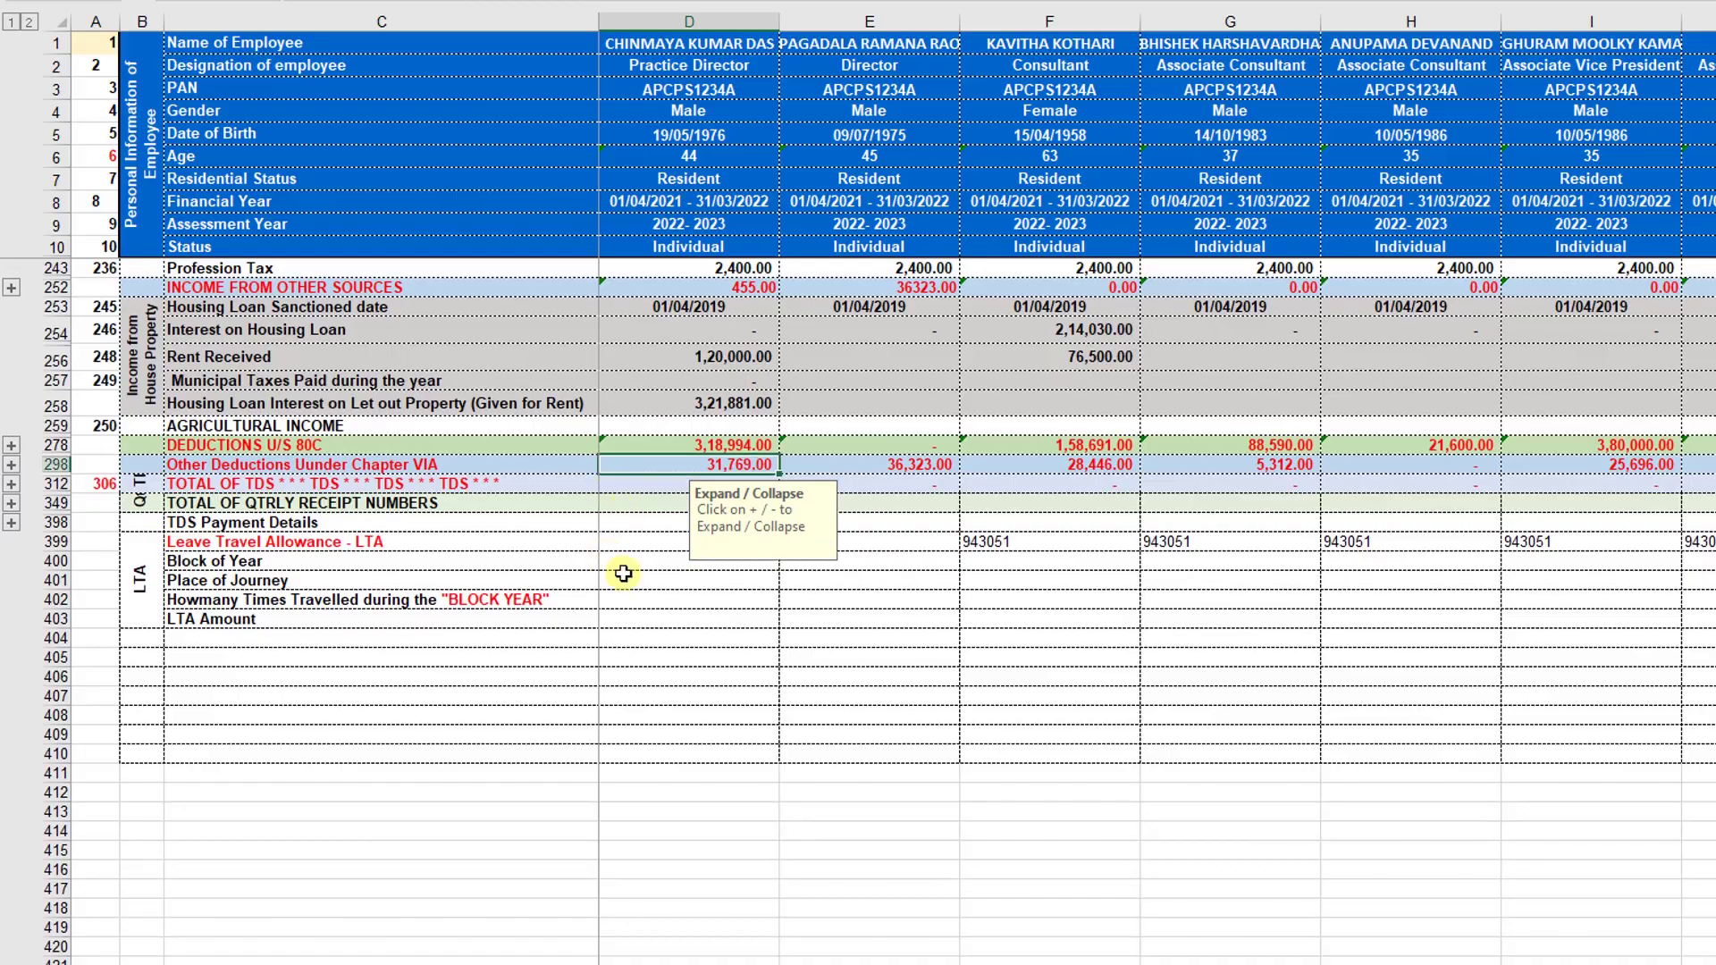
{"action": "scroll", "coordinate": [727, 479], "scroll_direction": "up", "scroll_amount": 1}
{"action": "scroll", "coordinate": [746, 463], "scroll_direction": "up", "scroll_amount": 2}
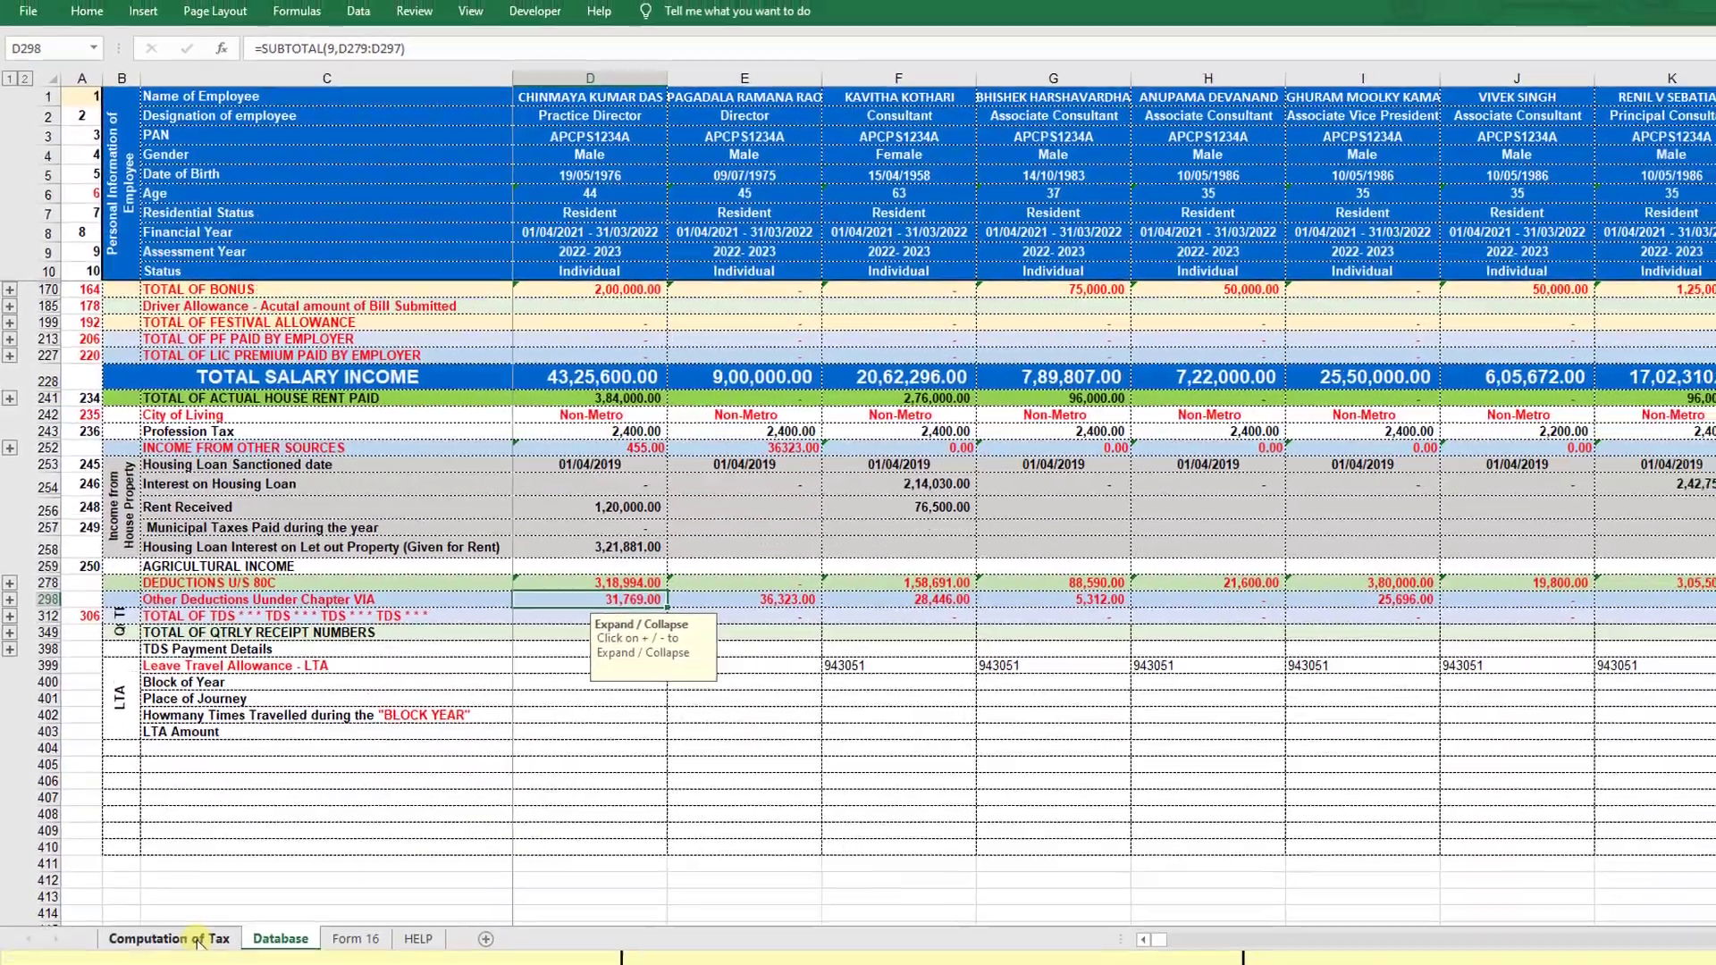
- Look at the tax payable and monthly TDS rows on the Computation of Tax sheet, and return to the Database sheet
{"action": "left_click", "coordinate": [116, 931]}
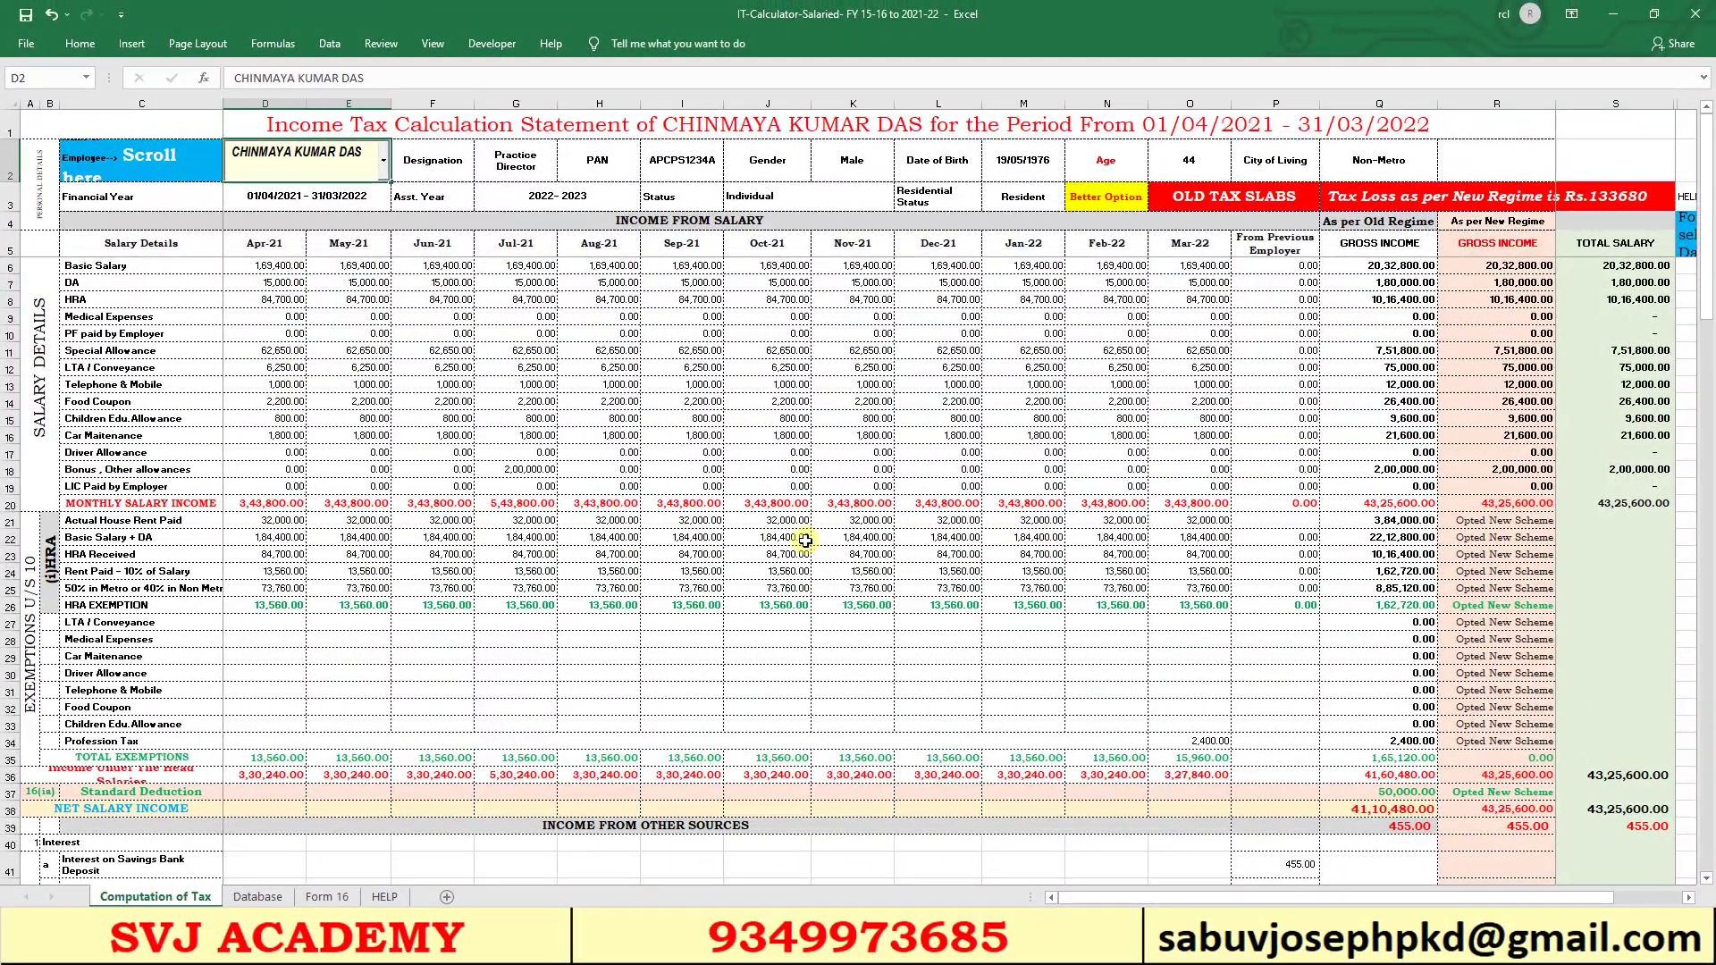
{"action": "scroll", "coordinate": [1710, 239], "scroll_direction": "down", "scroll_amount": 2}
{"action": "left_click_drag", "start_coordinate": [1710, 239], "coordinate": [1701, 804]}
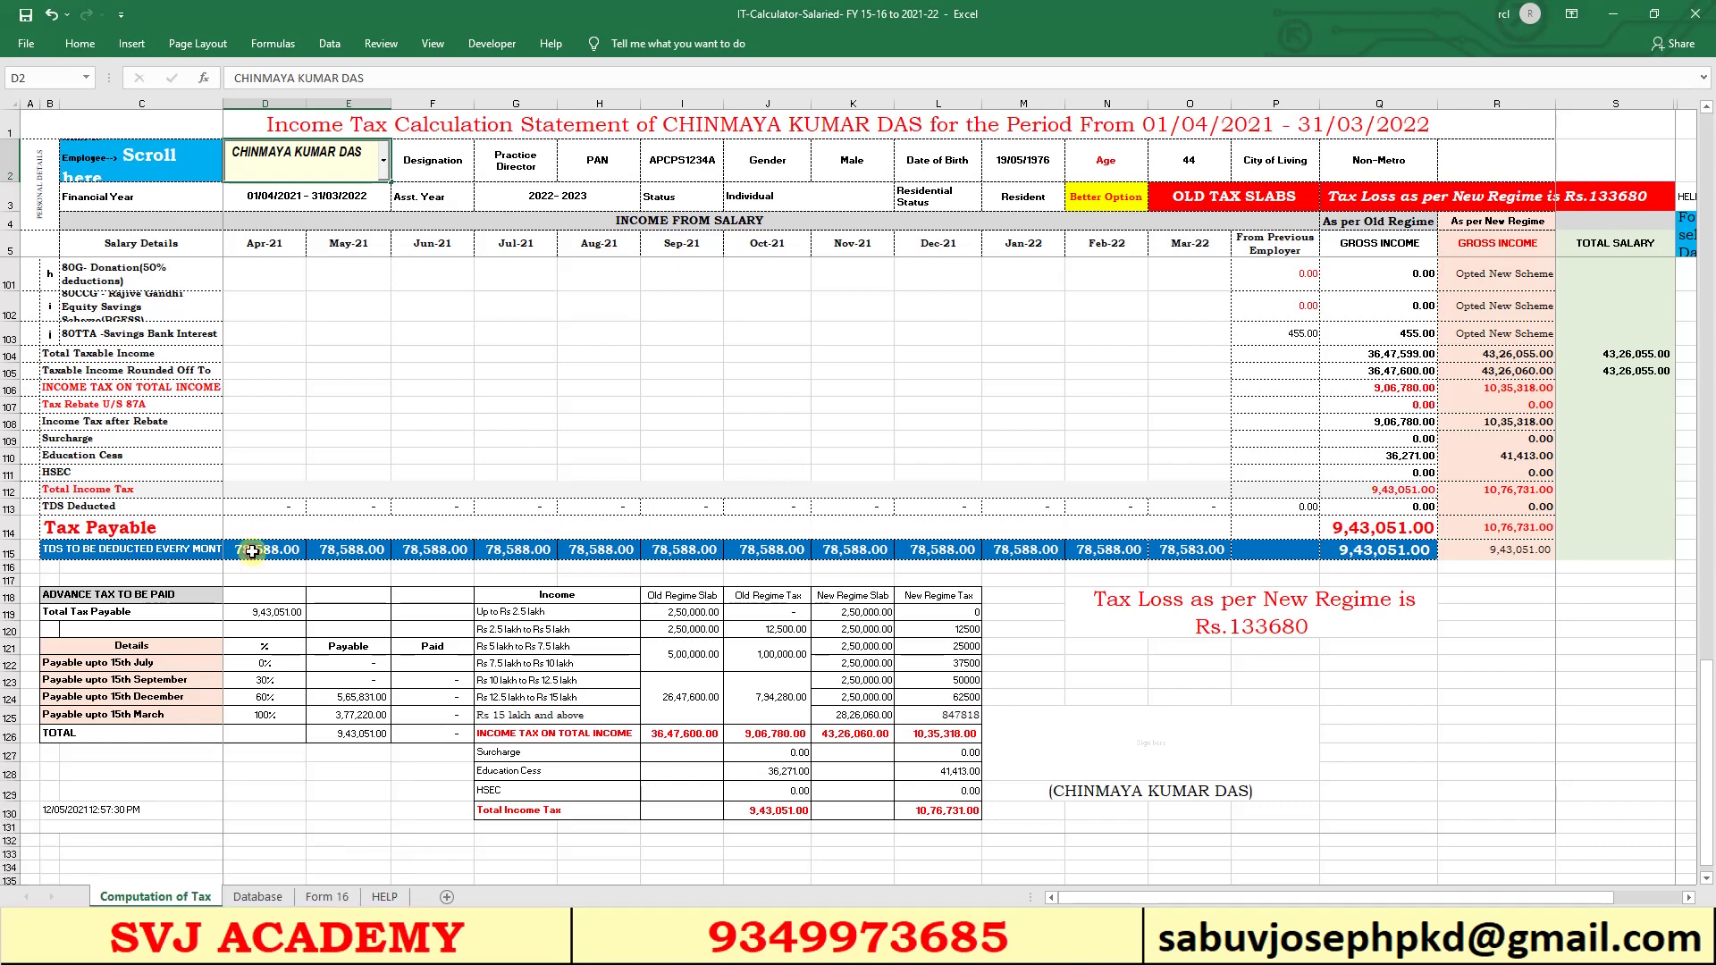
{"action": "left_click", "coordinate": [258, 896]}
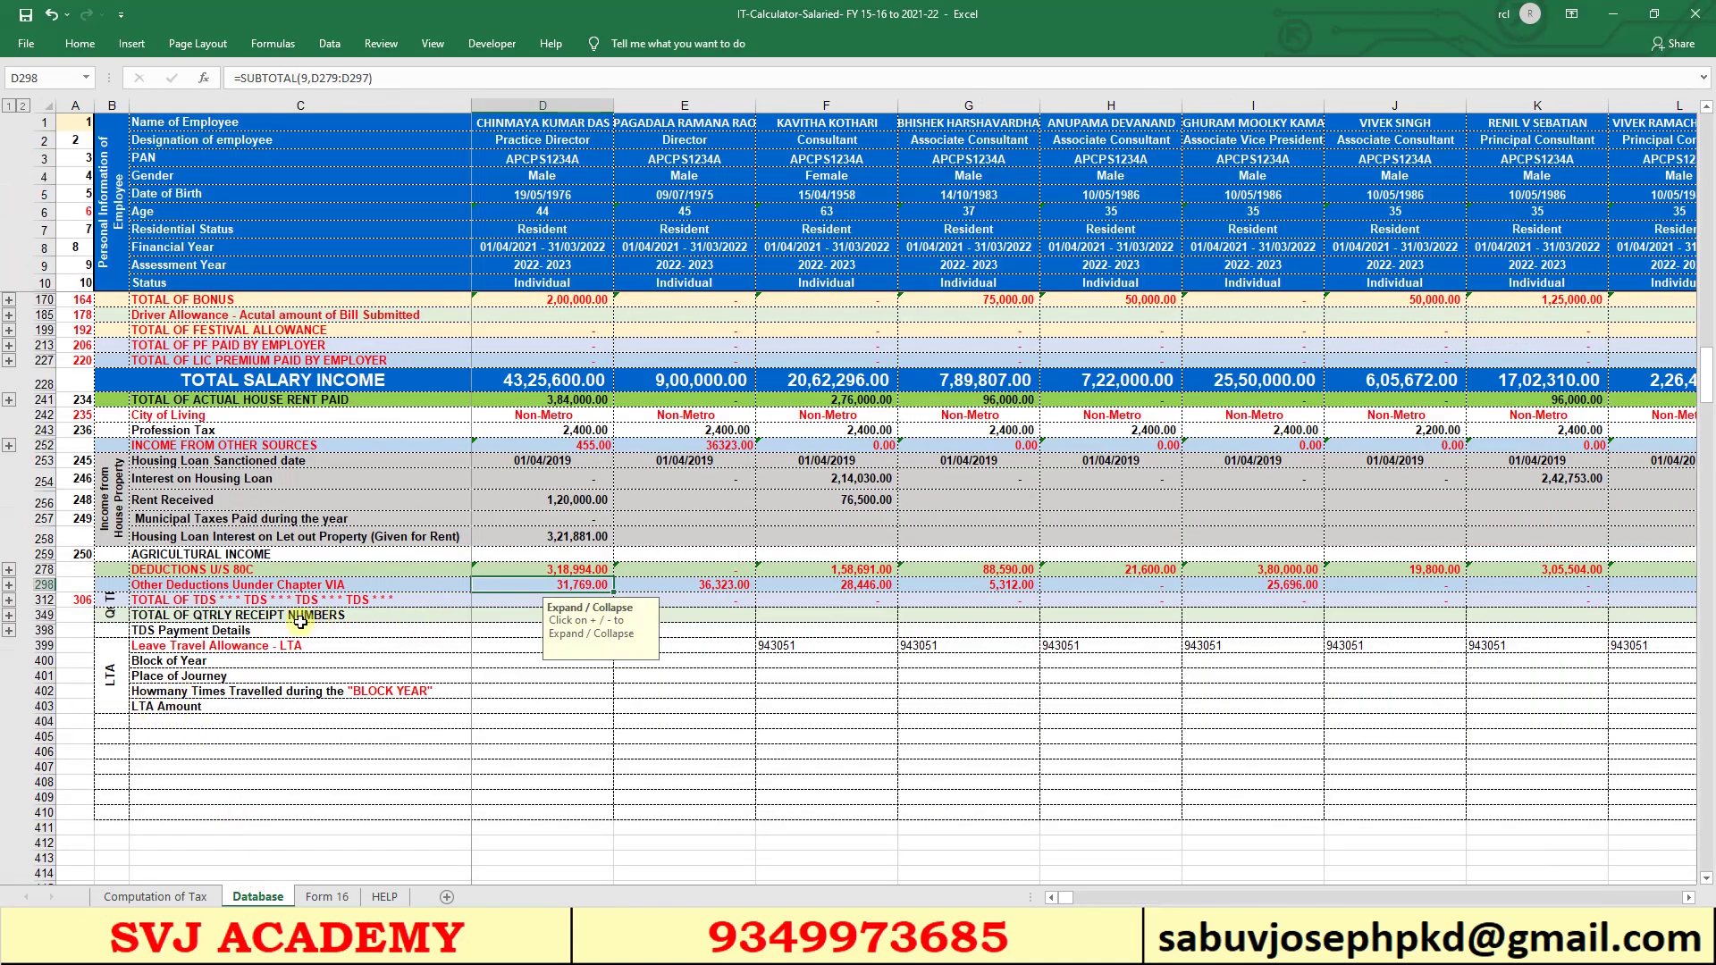
- Expand the TDS group, enter 1,00,000 as the first employee's Apr-21 TDS and check its effect on the Computation of Tax sheet
{"action": "left_click", "coordinate": [9, 600]}
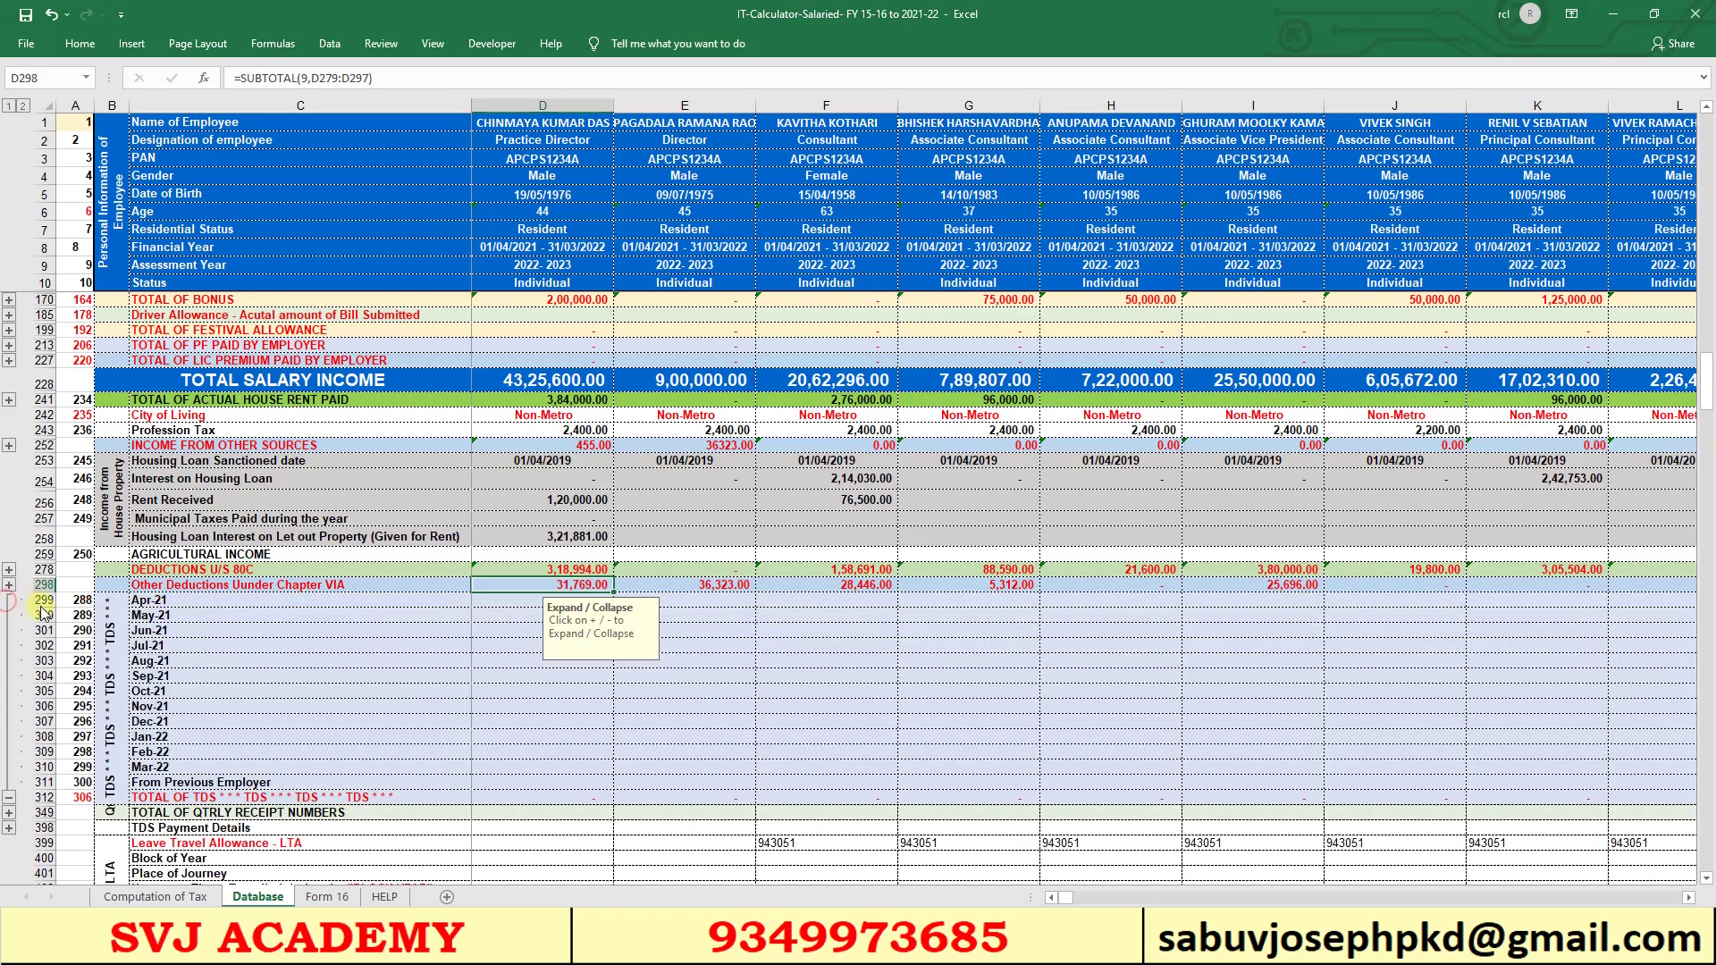
{"action": "left_click", "coordinate": [506, 600]}
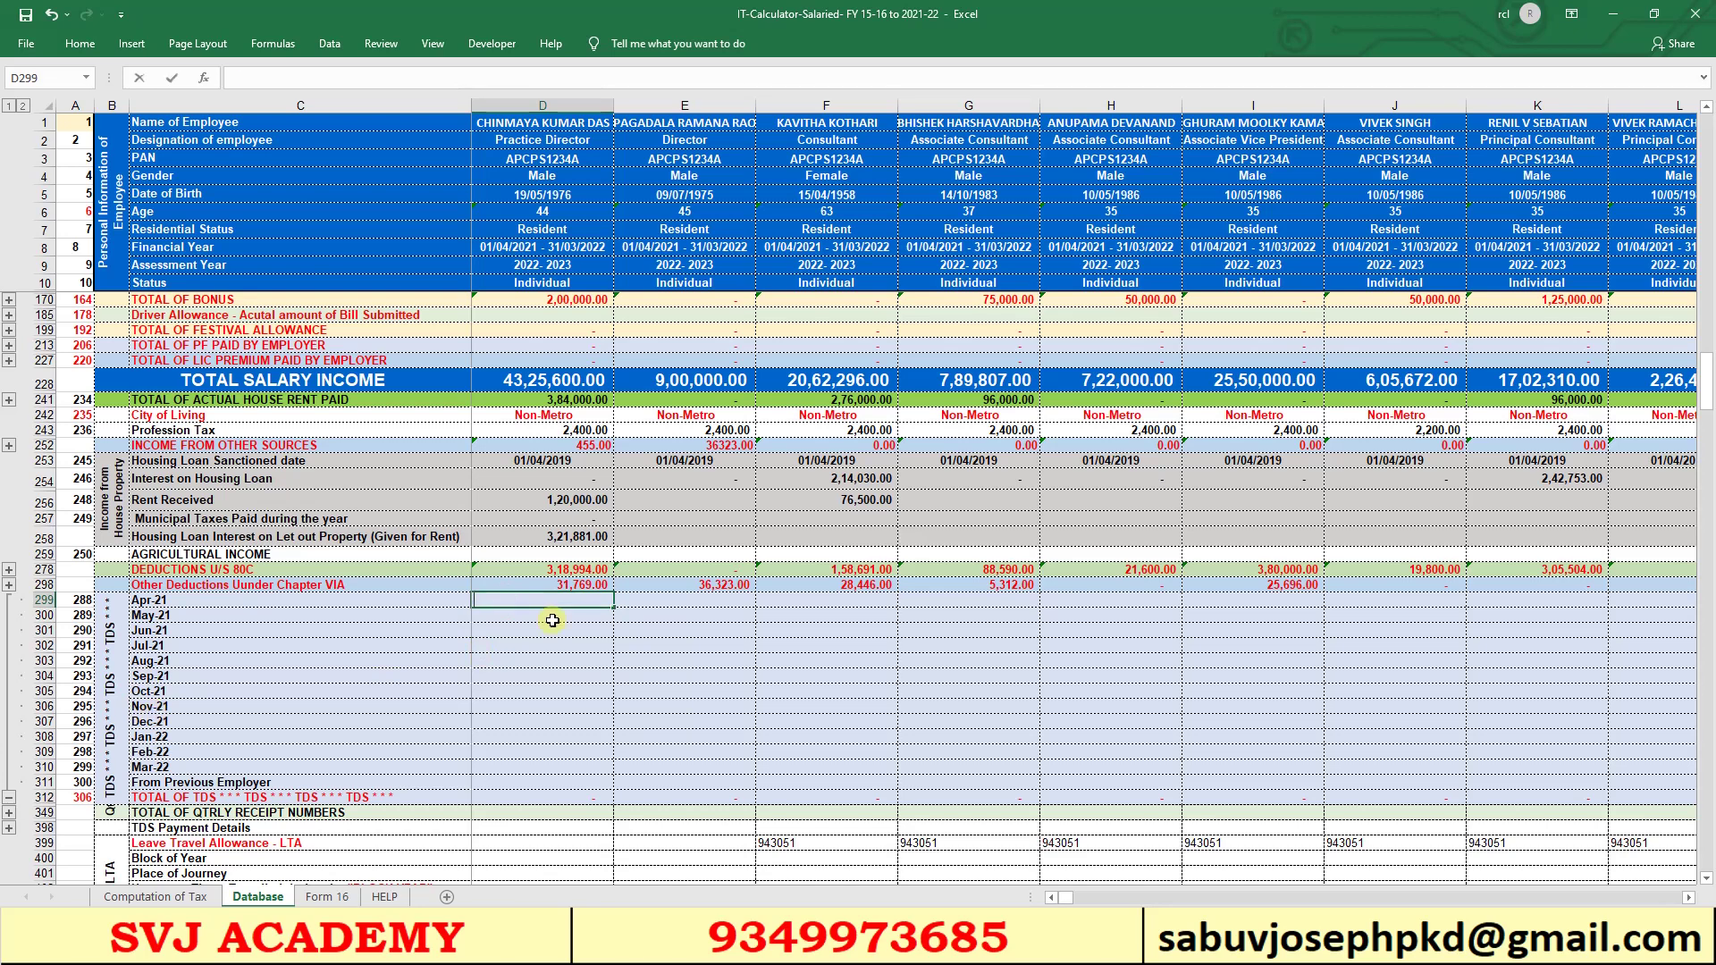
{"action": "type", "text": "1000000"}
{"action": "key", "text": "Return"}
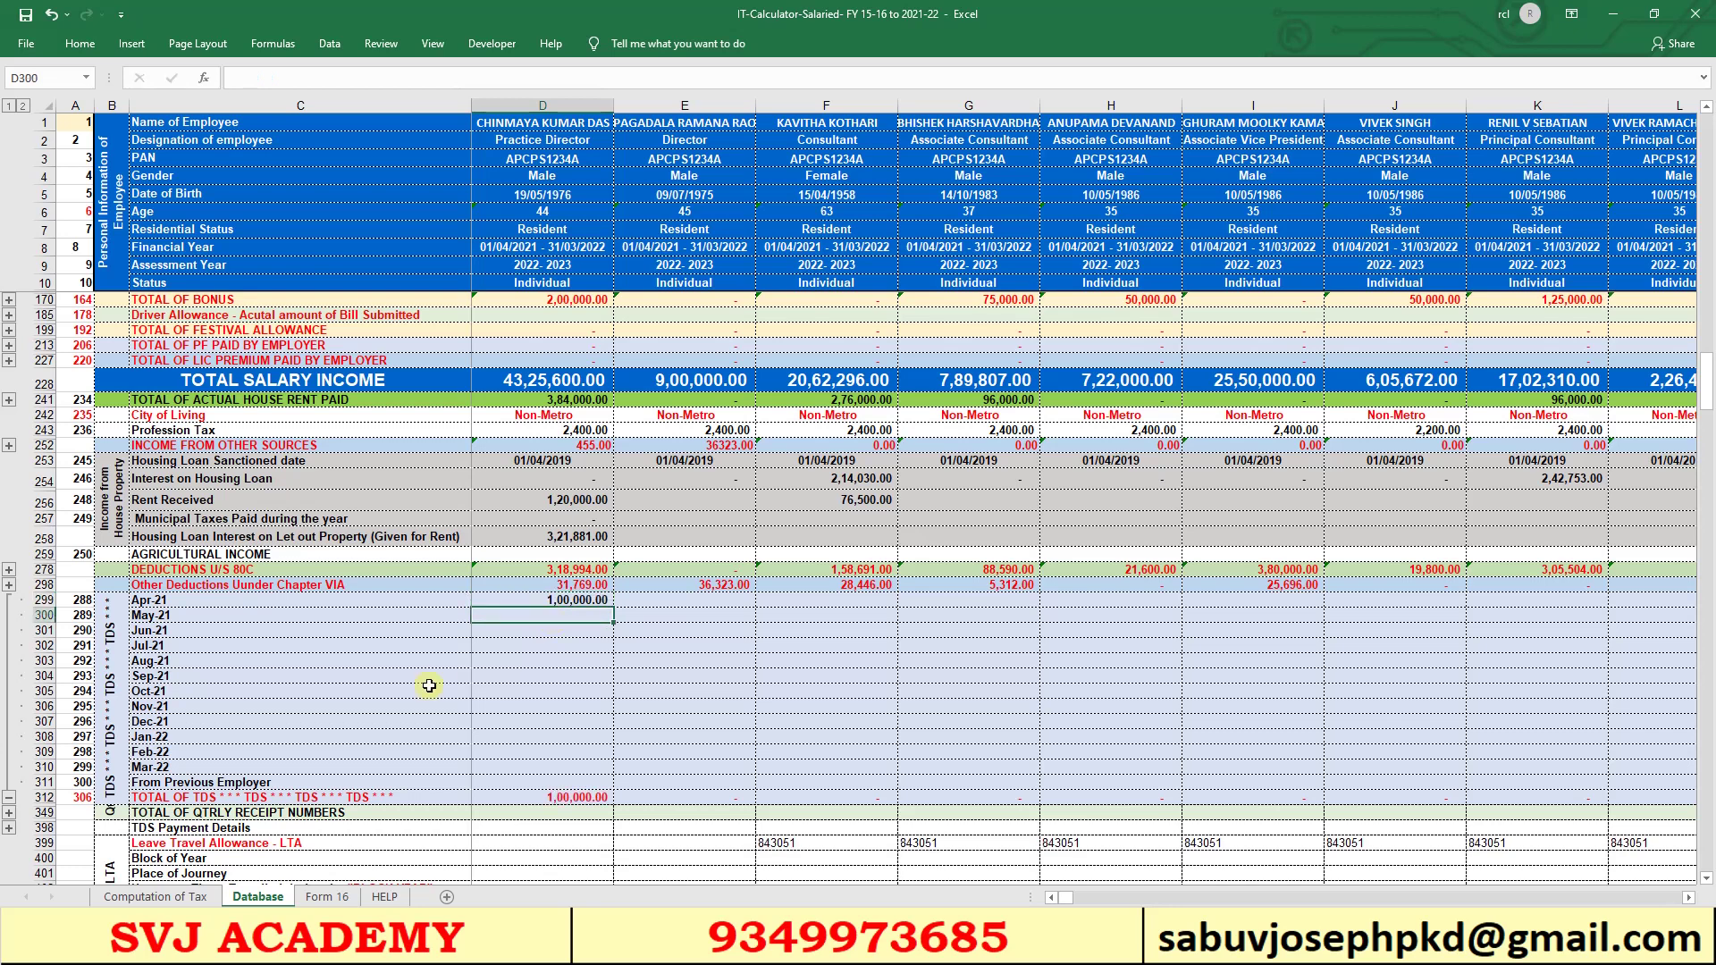
{"action": "key", "text": "ctrl+Page_Up"}
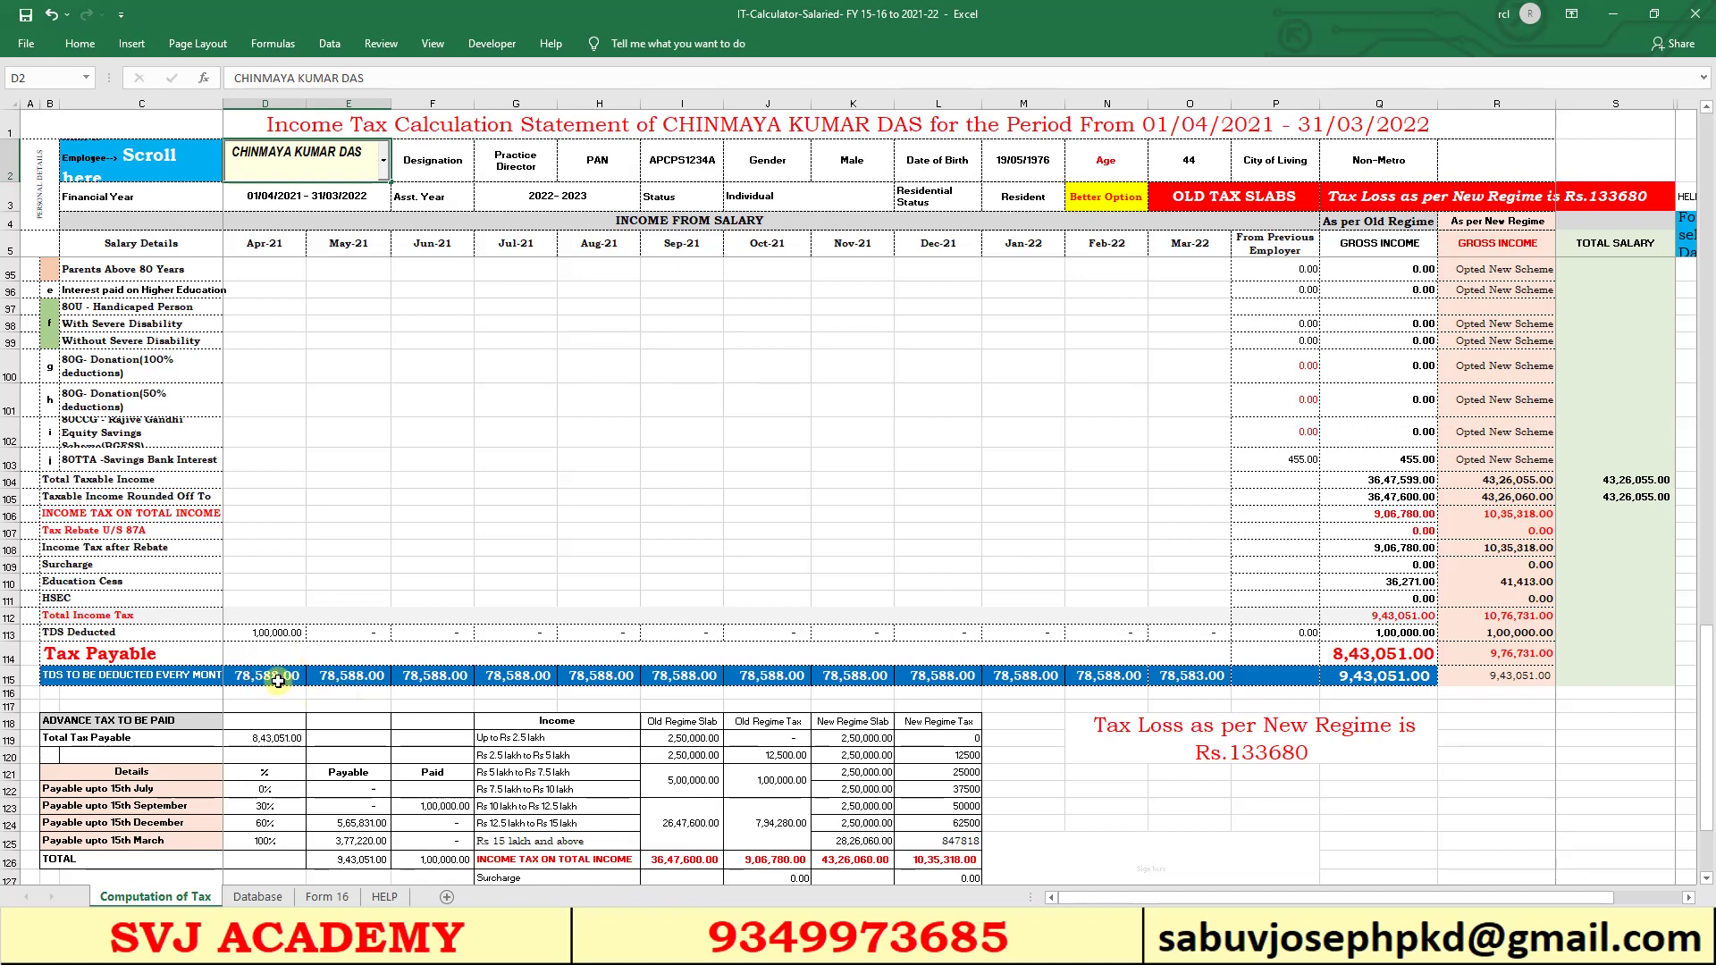
- On the Database sheet, set the first employee's monthly TDS to 78588 from Apr-21 through Aug-21
{"action": "left_click", "coordinate": [273, 896]}
{"action": "left_click", "coordinate": [559, 603]}
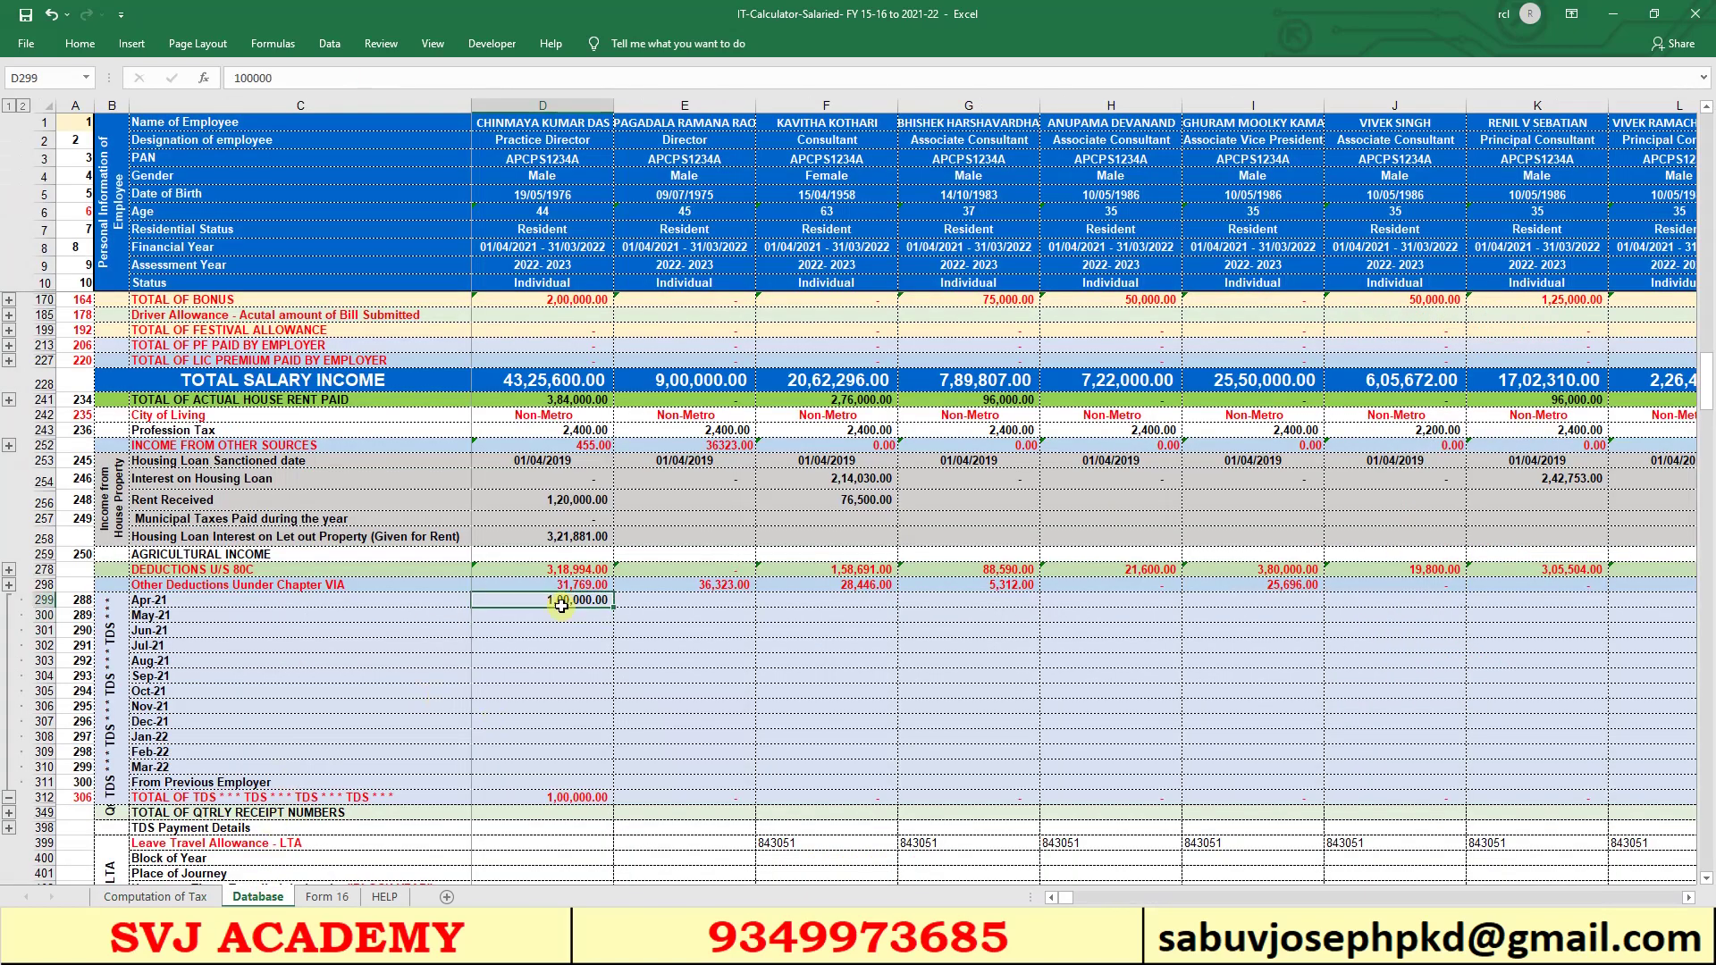
{"action": "type", "text": "78588"}
{"action": "key", "text": "ctrl+Return"}
{"action": "key", "text": "Down"}
{"action": "type", "text": "78588"}
{"action": "key", "text": "ctrl+Return"}
{"action": "key", "text": "Down"}
{"action": "type", "text": "78,588"}
{"action": "key", "text": "Return"}
{"action": "type", "text": "78,588"}
{"action": "key", "text": "Return"}
{"action": "key", "text": "ctrl+d"}
- Copy the first employee's Aug-21 TDS value into Sep-21 through Mar-22
{"action": "key", "text": "ctrl+c"}
{"action": "key", "text": "Down"}
{"action": "key", "text": "shift+Down"}
{"action": "key", "text": "shift+Down"}
{"action": "key", "text": "shift+Down"}
{"action": "key", "text": "shift+Down"}
{"action": "key", "text": "shift+Down"}
{"action": "key", "text": "shift+Down"}
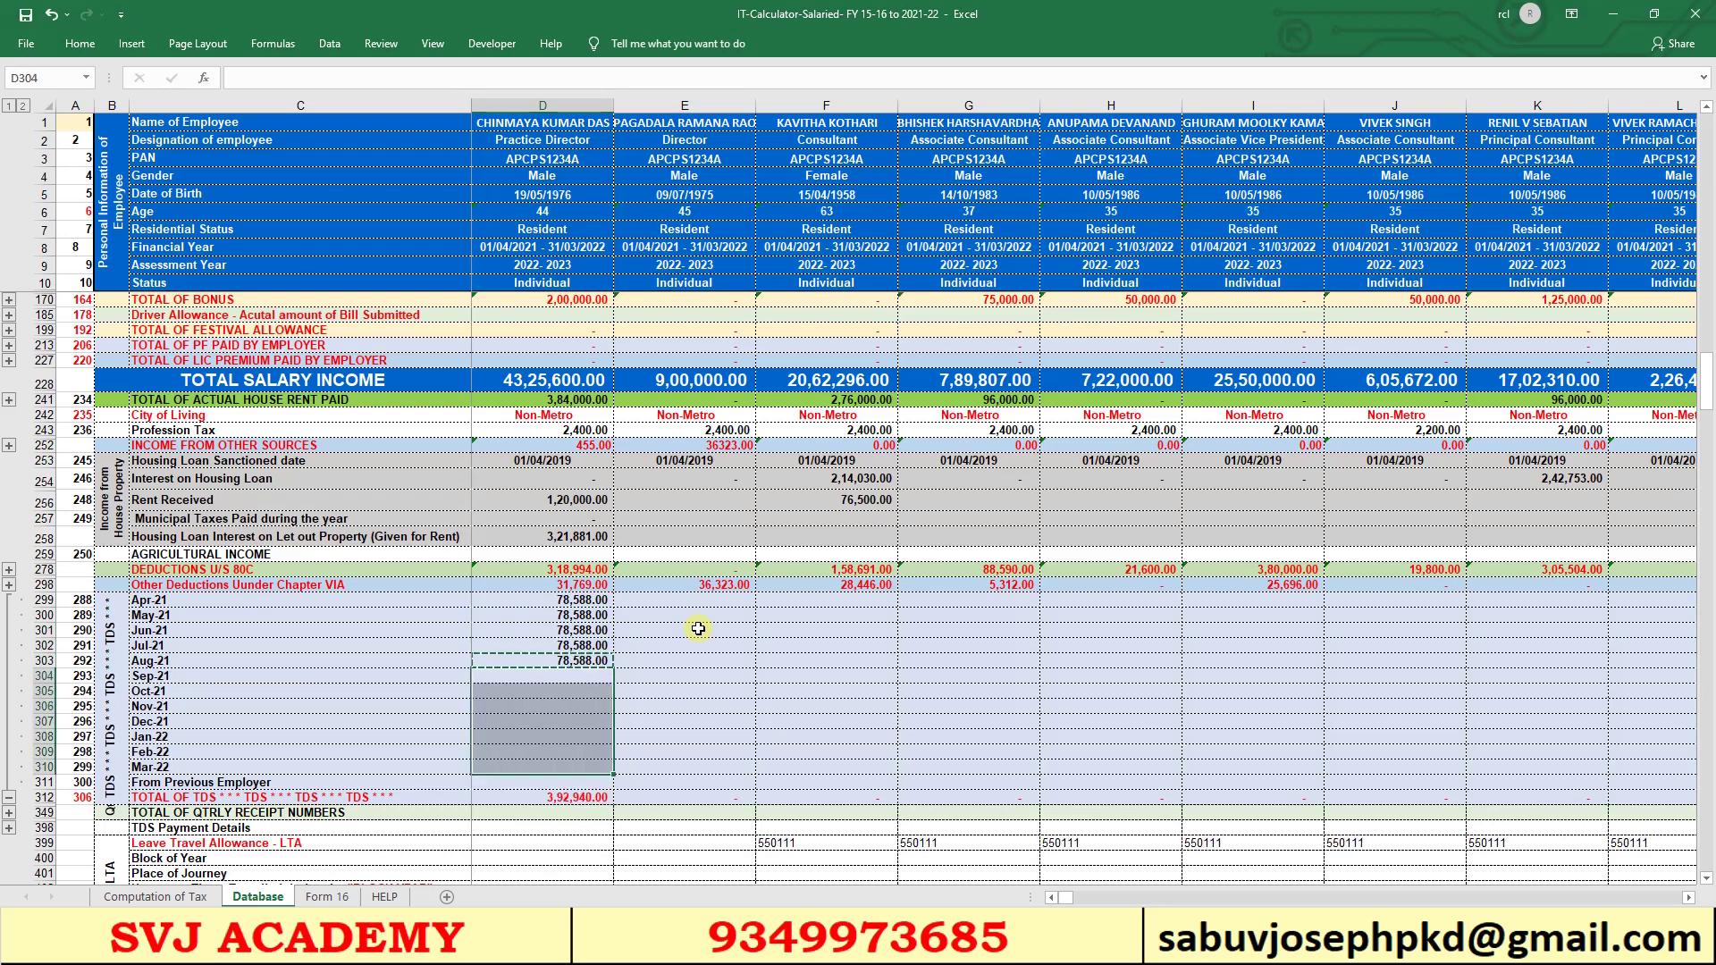
{"action": "key", "text": "Return"}
{"action": "left_click", "coordinate": [548, 762]}
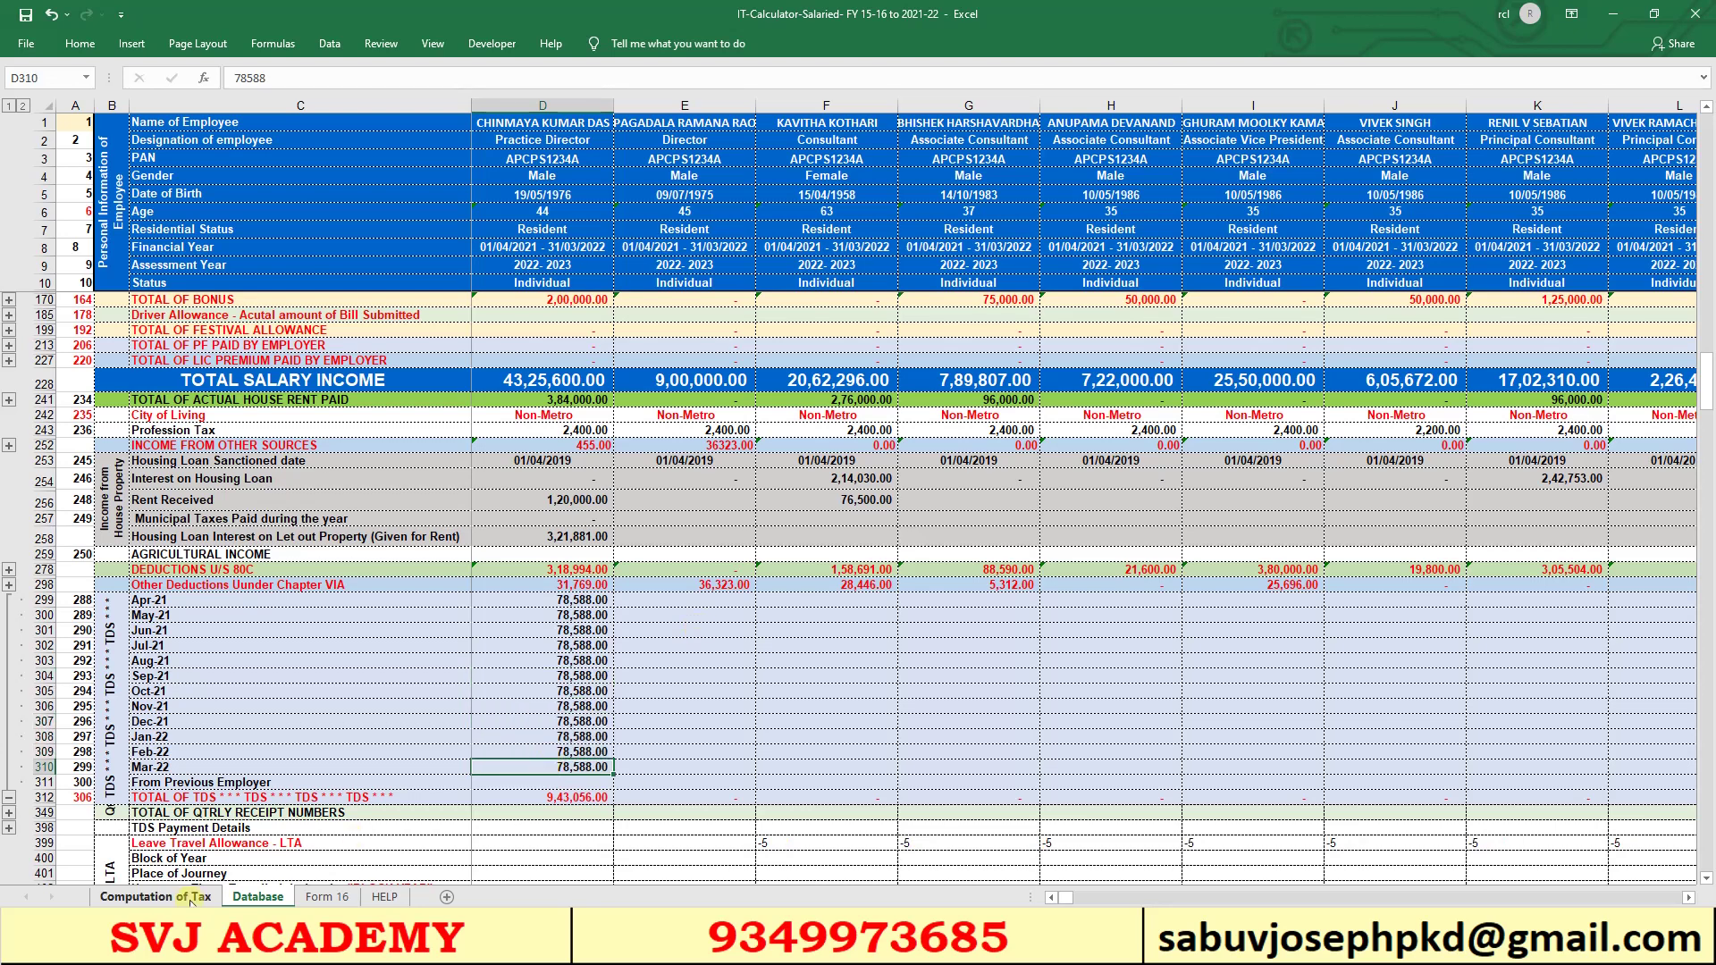
- Set the first employee's Mar-22 TDS to 78583 and check the tax balance on the Computation of Tax sheet before and after
{"action": "left_click", "coordinate": [189, 897]}
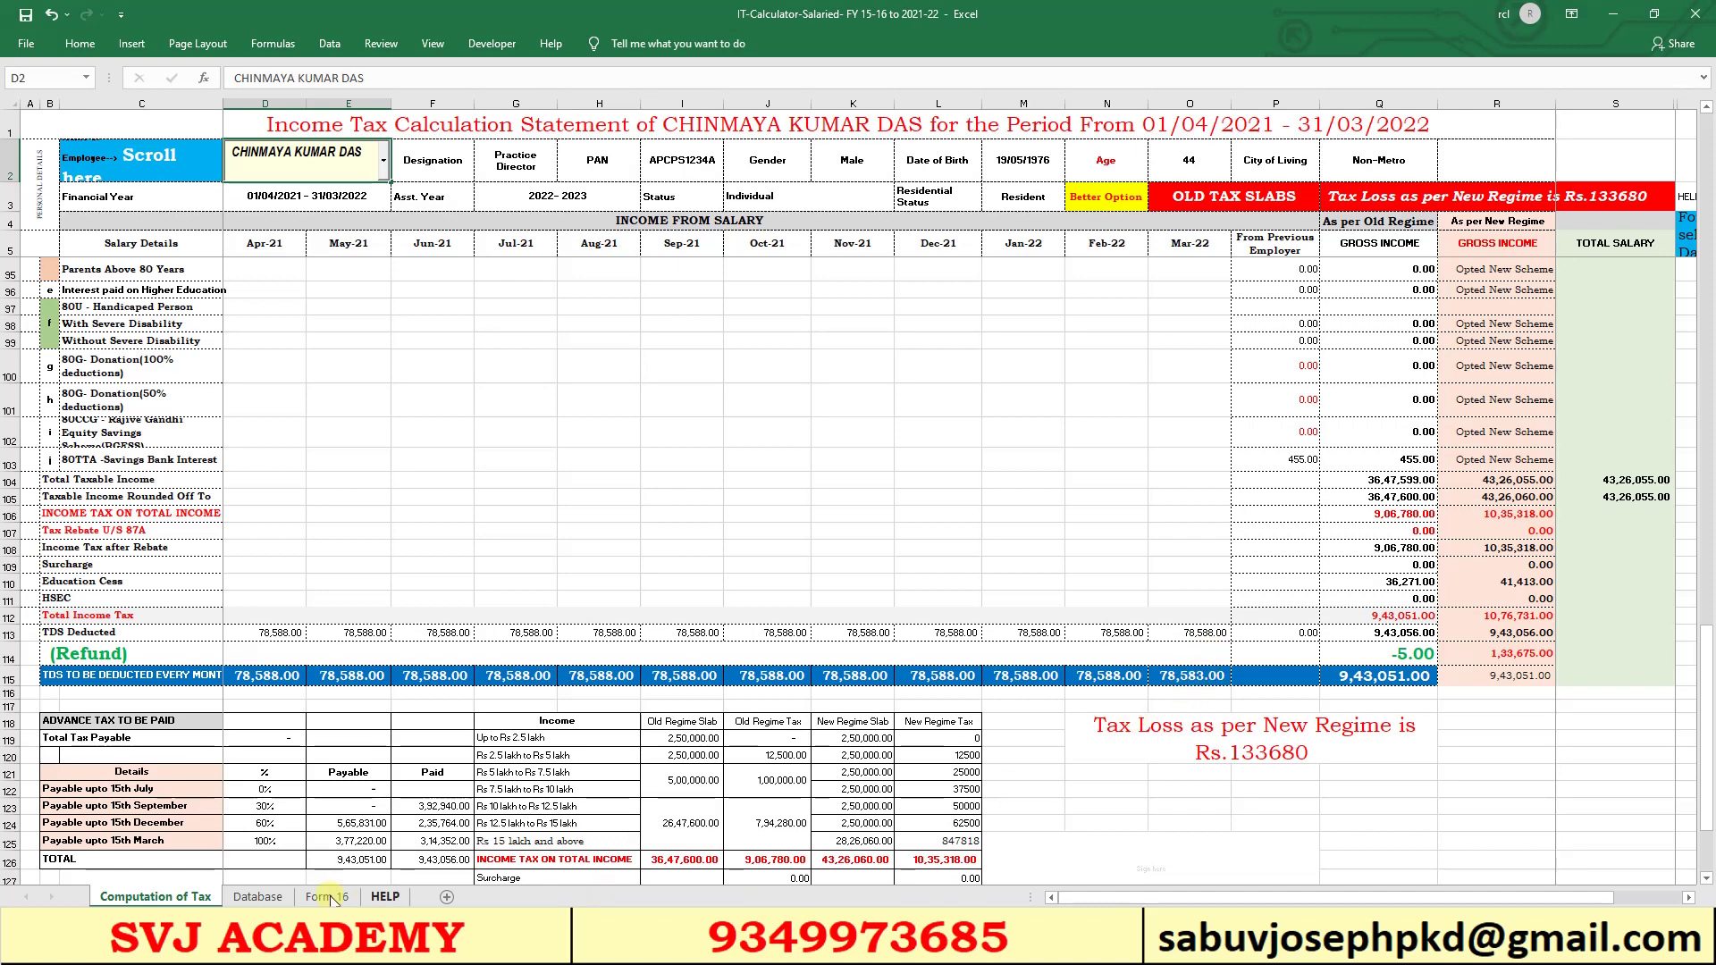
{"action": "left_click", "coordinate": [257, 896]}
{"action": "type", "text": "78583"}
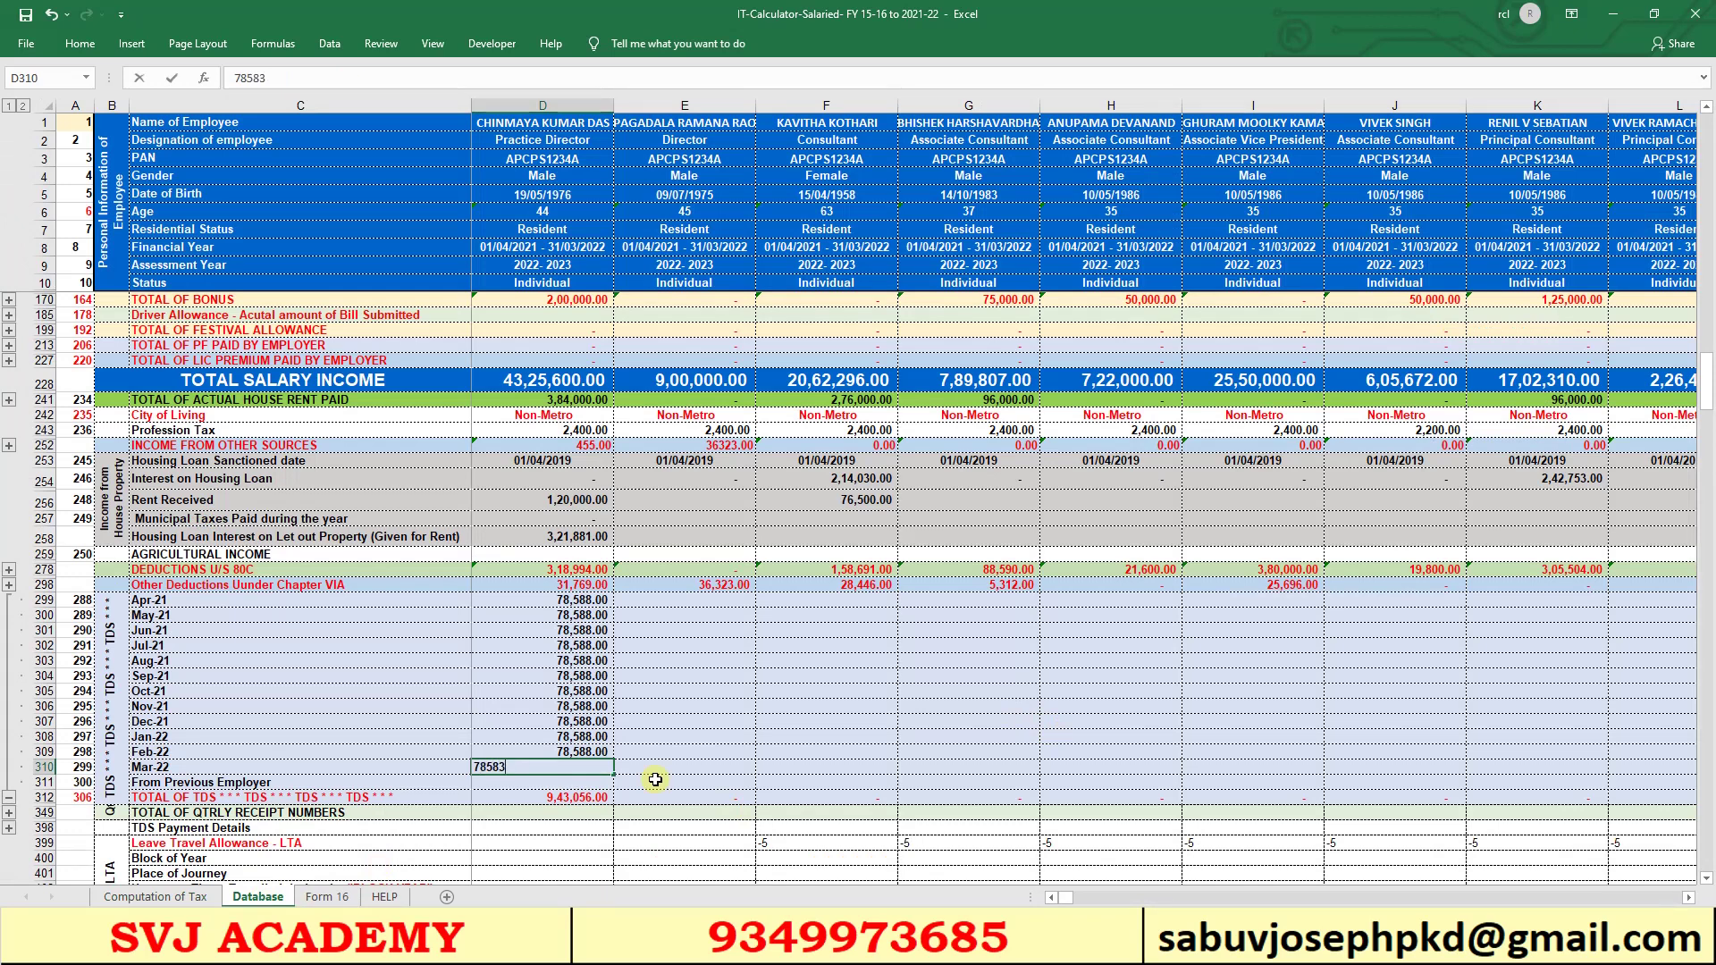
{"action": "key", "text": "Return"}
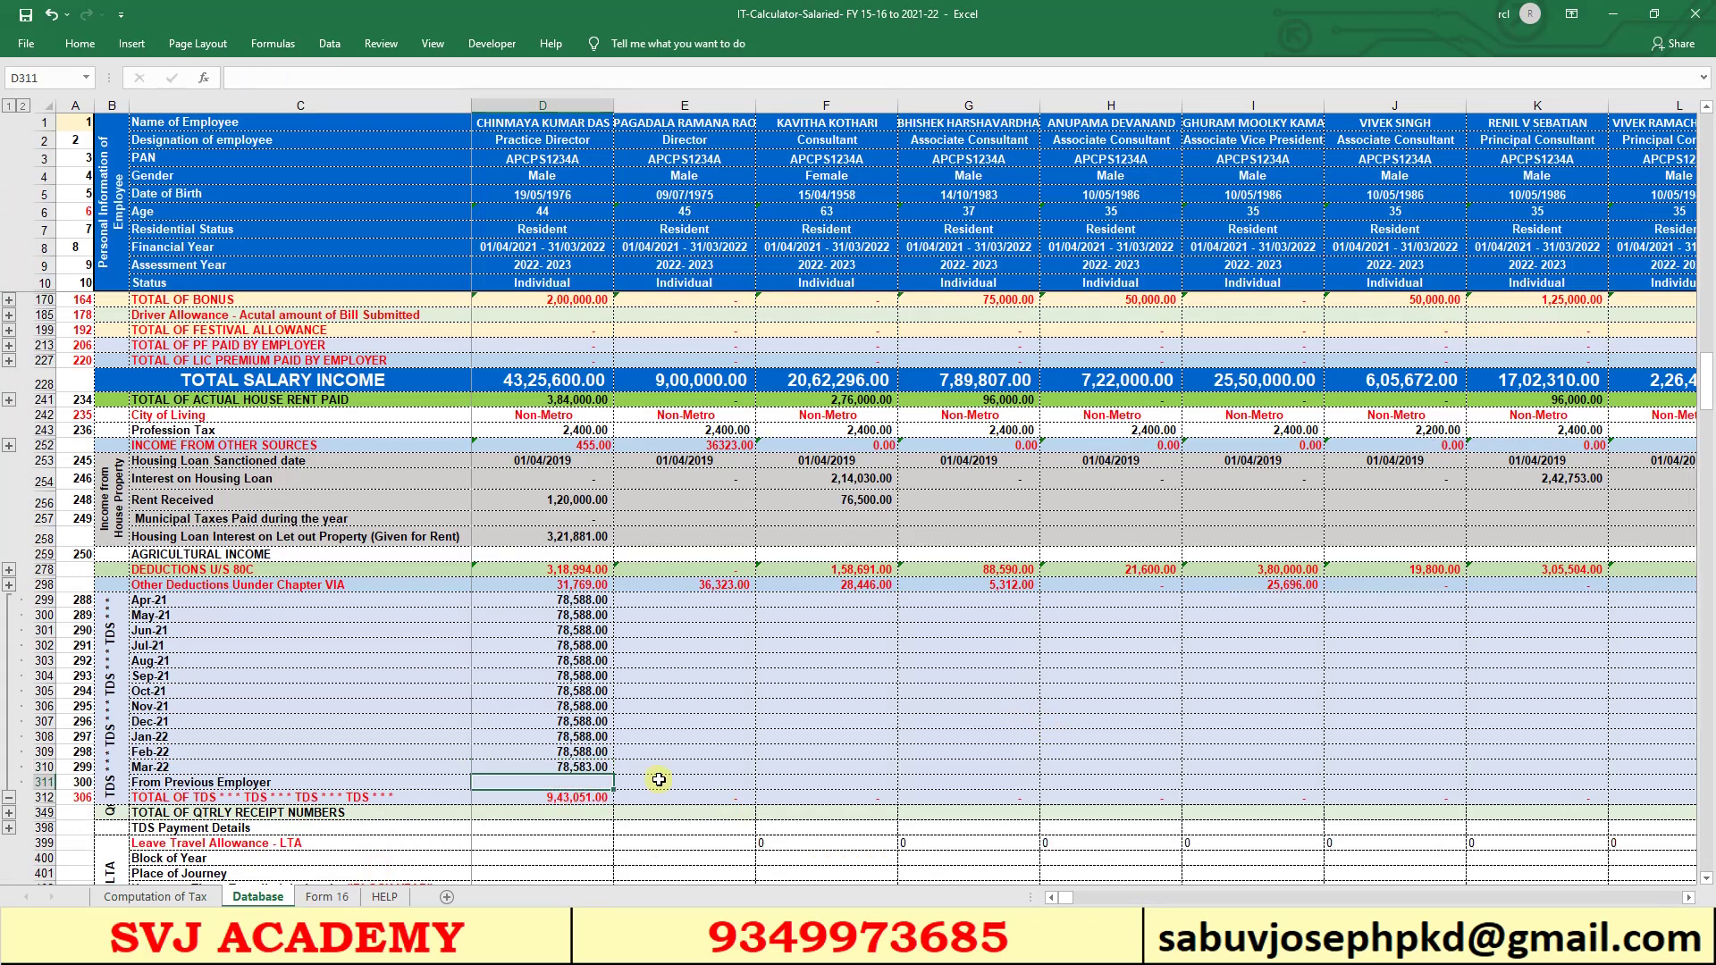
{"action": "key", "text": "ctrl+Page_Up"}
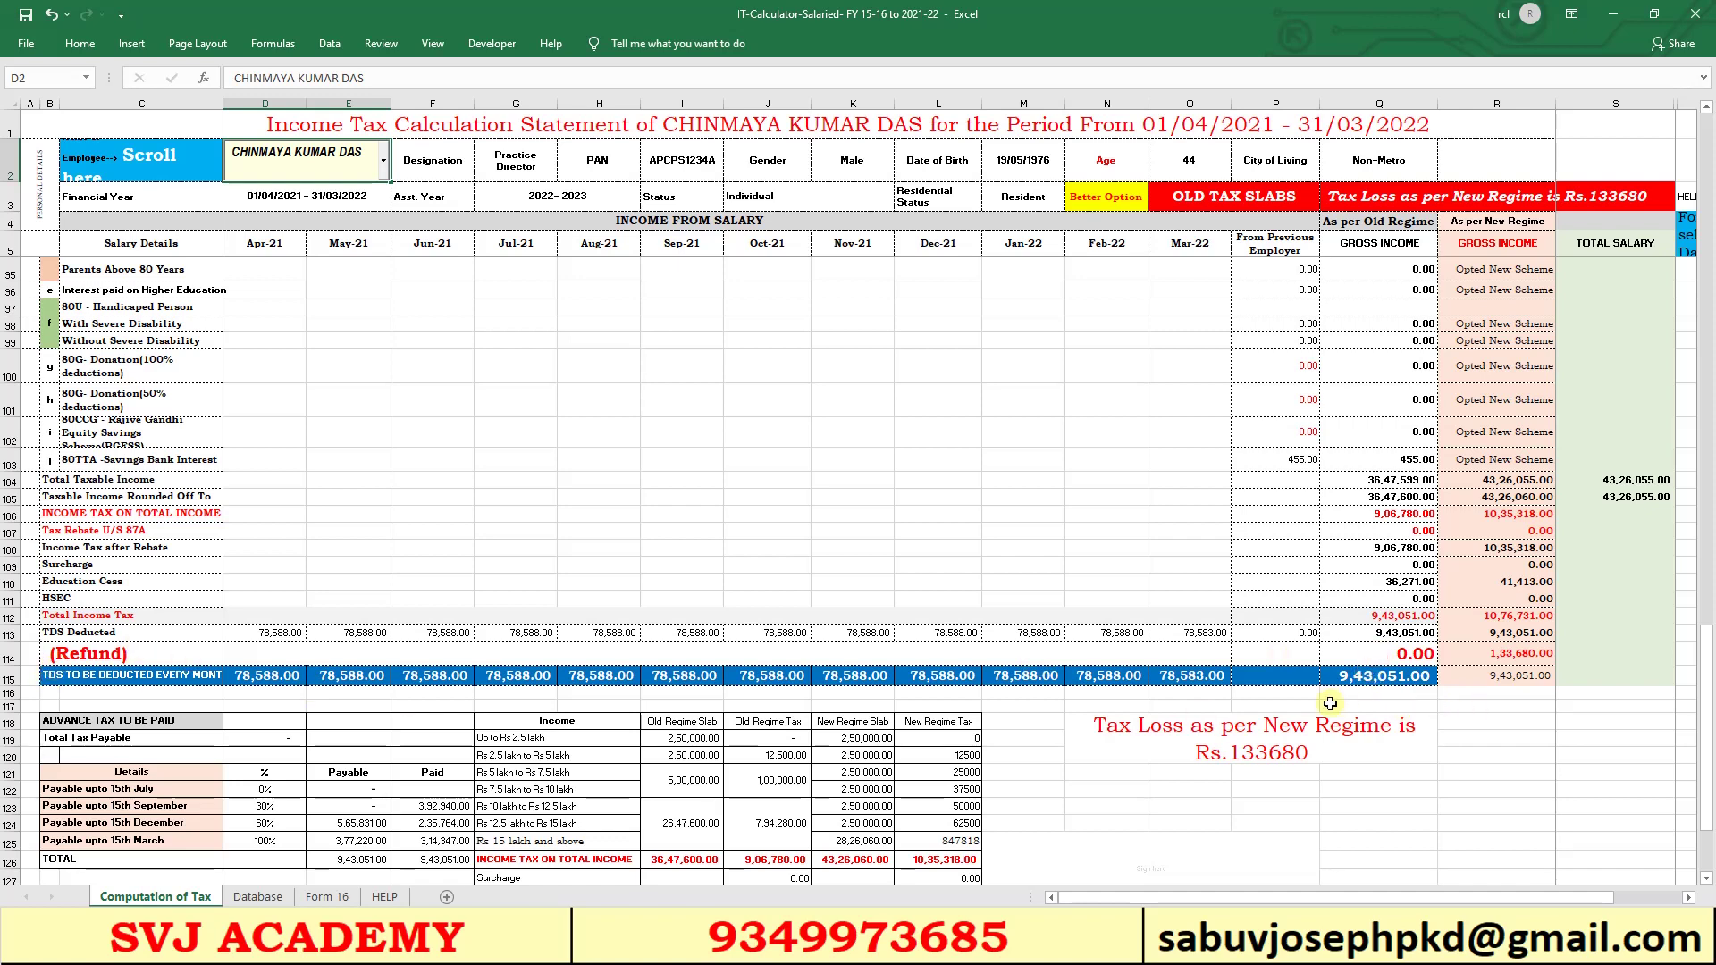
{"action": "left_click", "coordinate": [1298, 668]}
- Review the first employee's Form 16 from Part A down to the table of tax deducted and deposited
{"action": "left_click", "coordinate": [258, 896]}
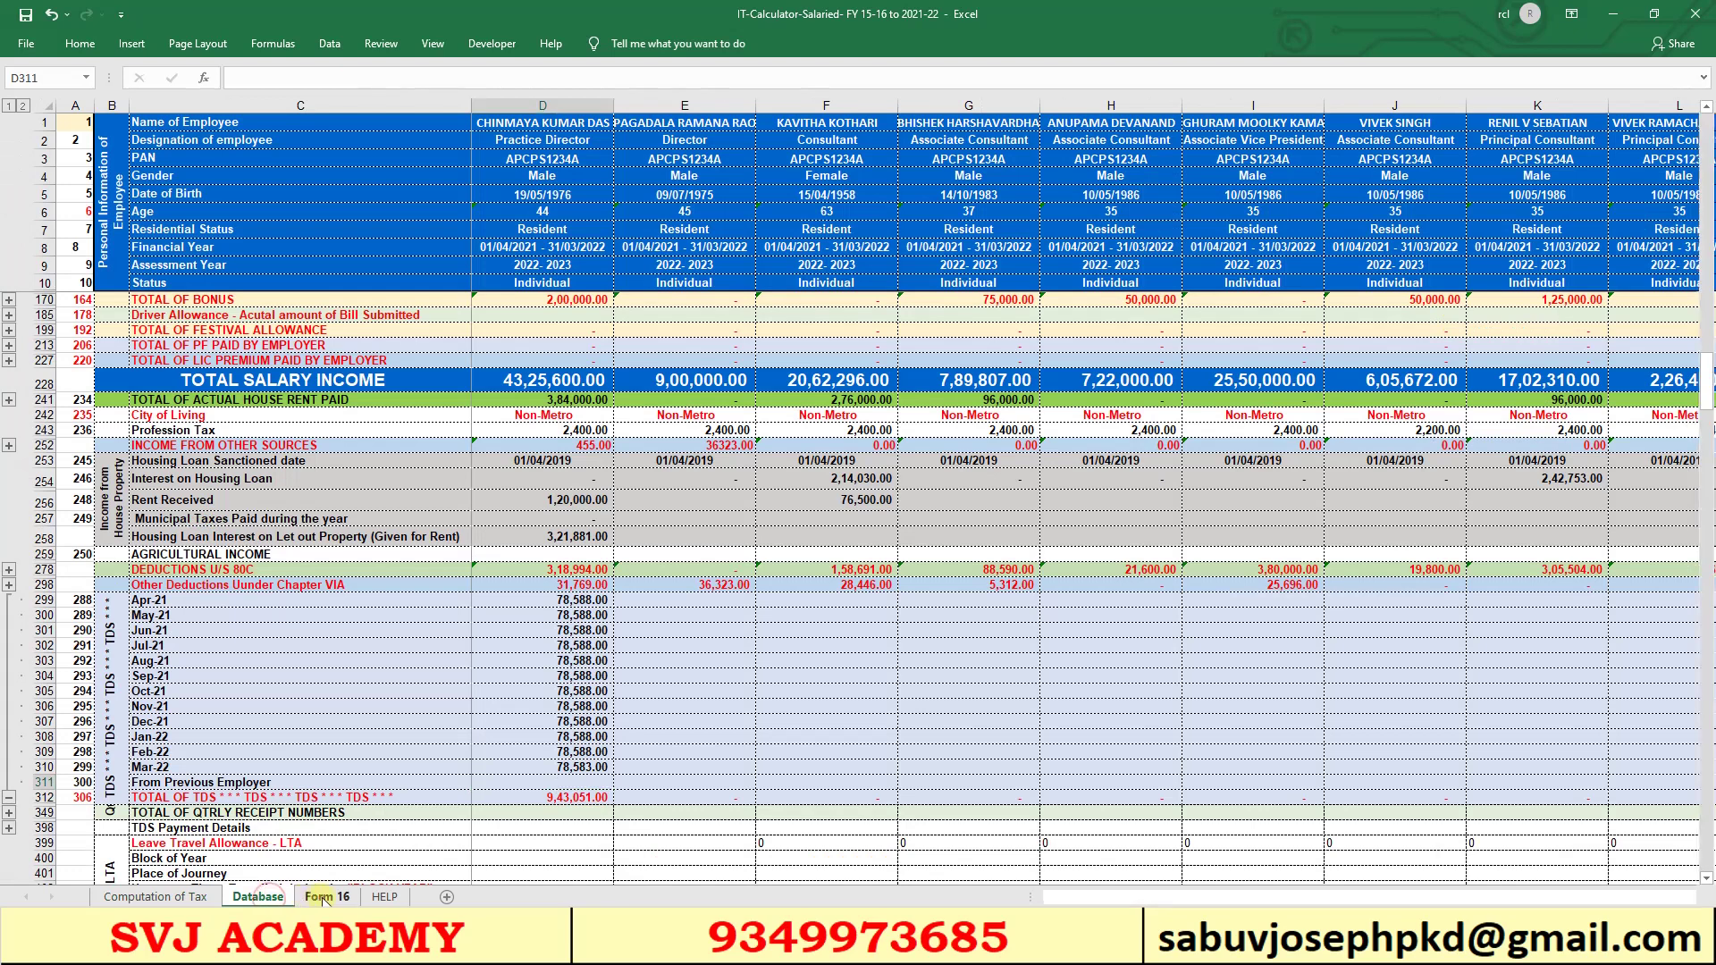
{"action": "left_click", "coordinate": [325, 896]}
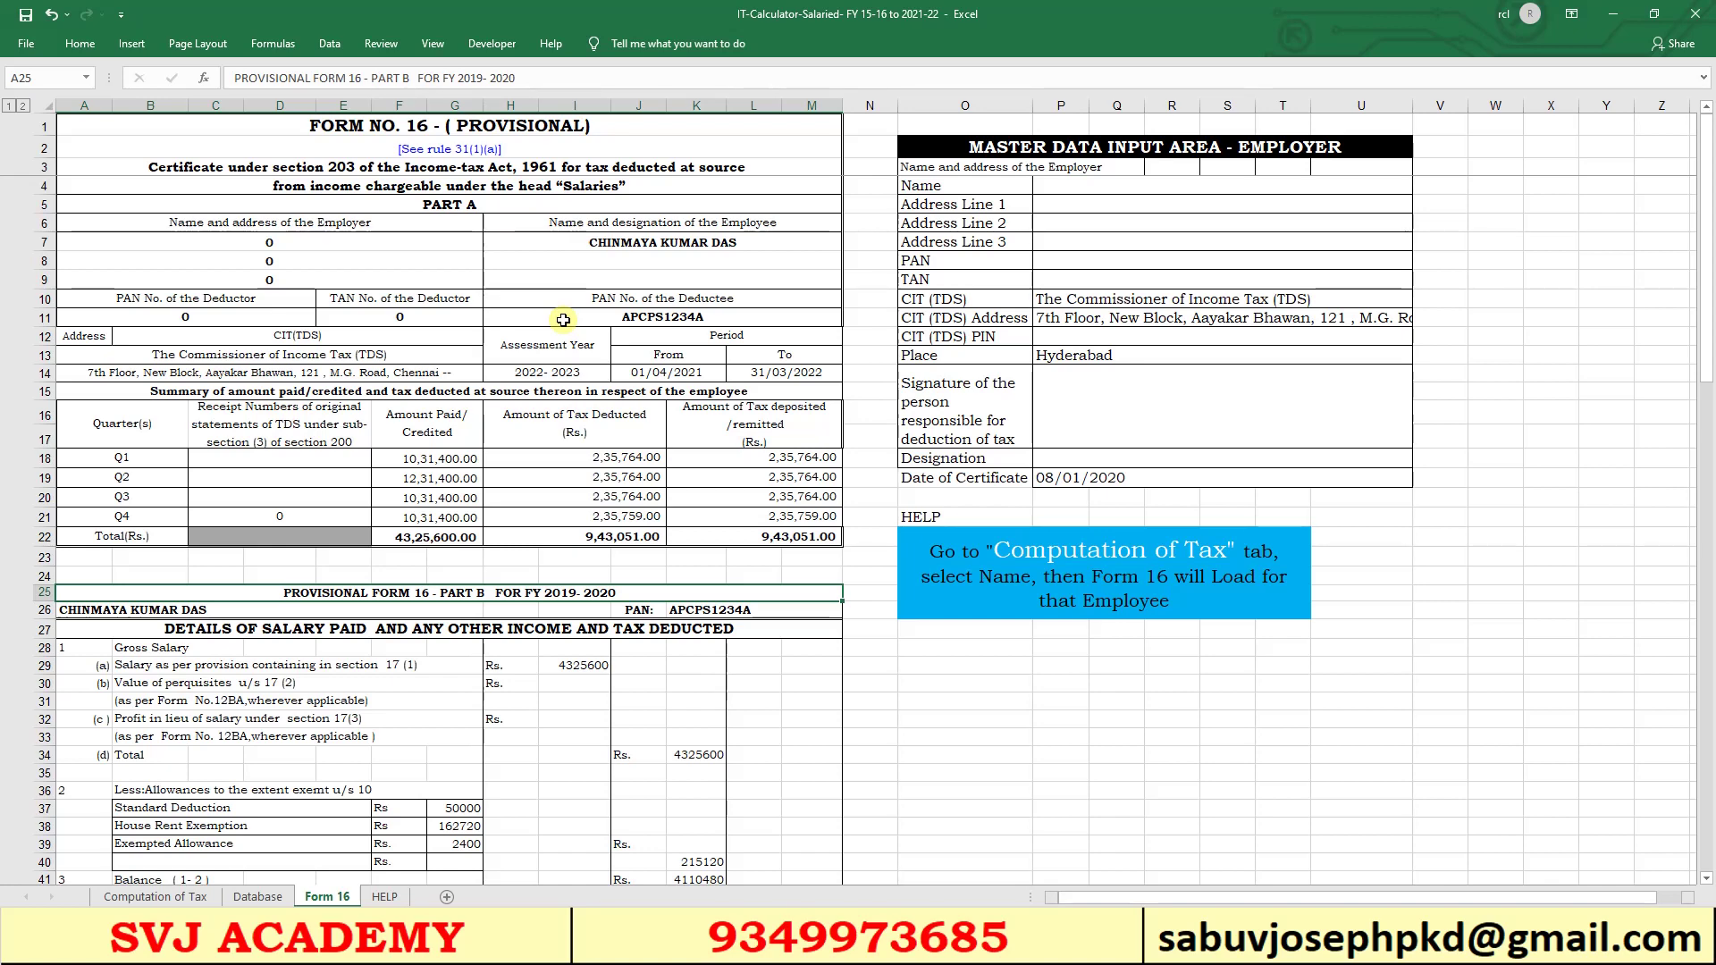
{"action": "scroll", "coordinate": [563, 320], "scroll_direction": "down", "scroll_amount": 6}
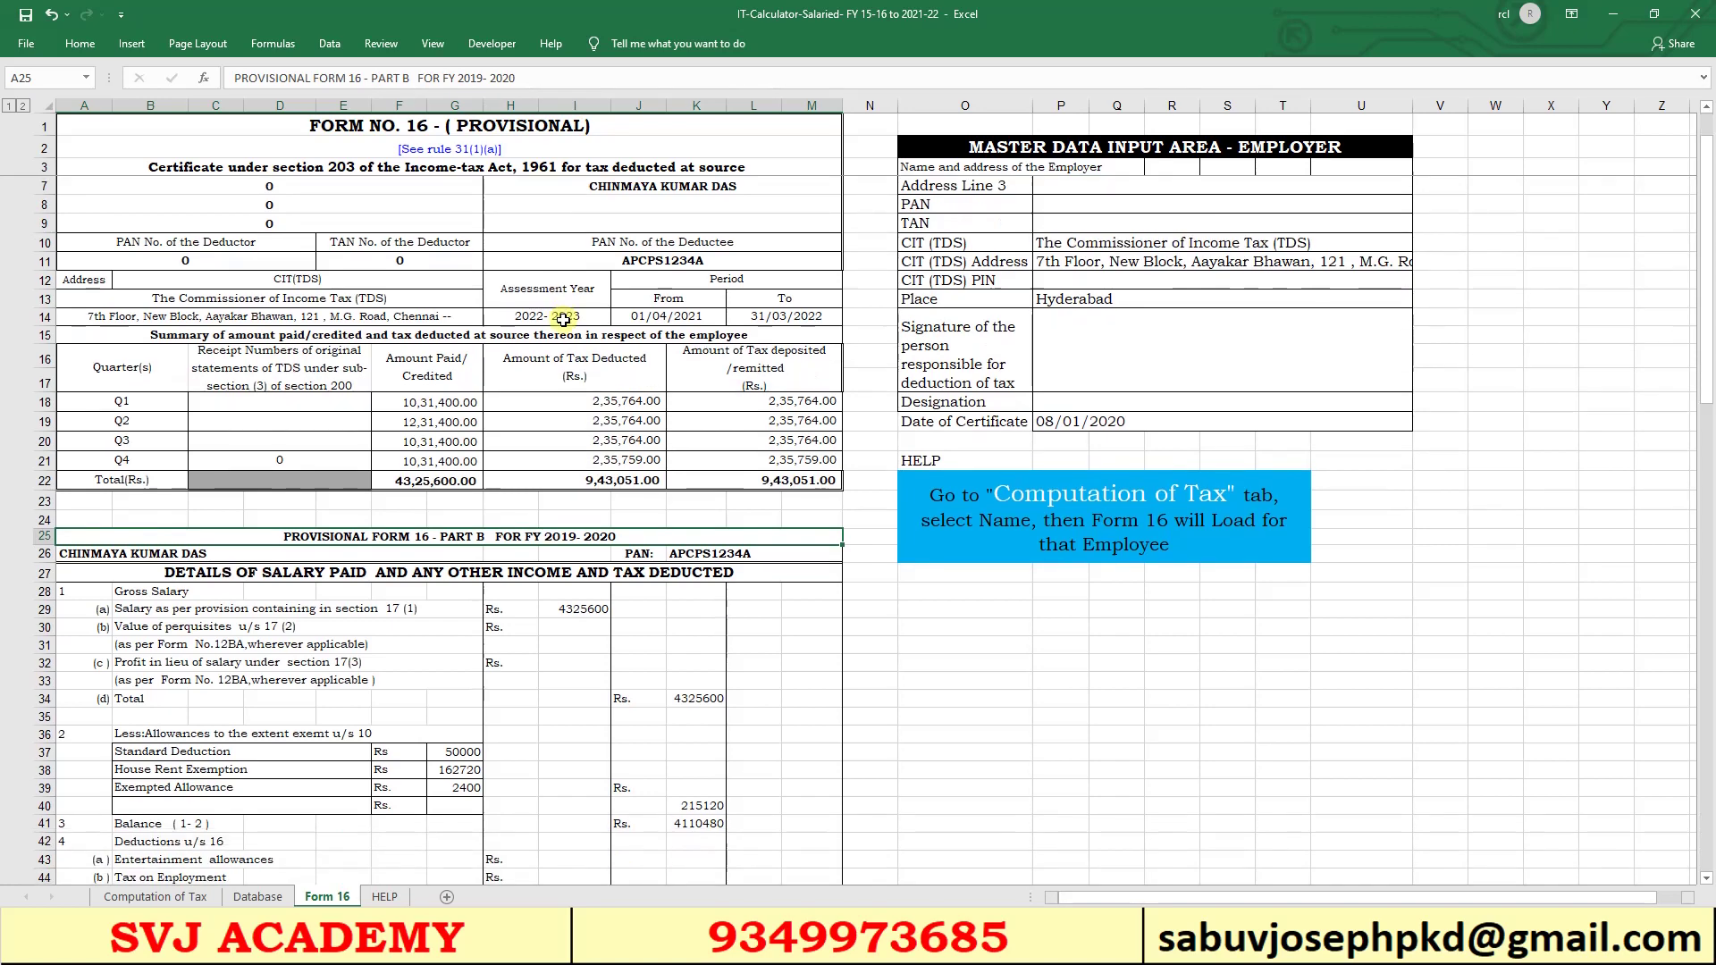
{"action": "scroll", "coordinate": [563, 320], "scroll_direction": "down", "scroll_amount": 7}
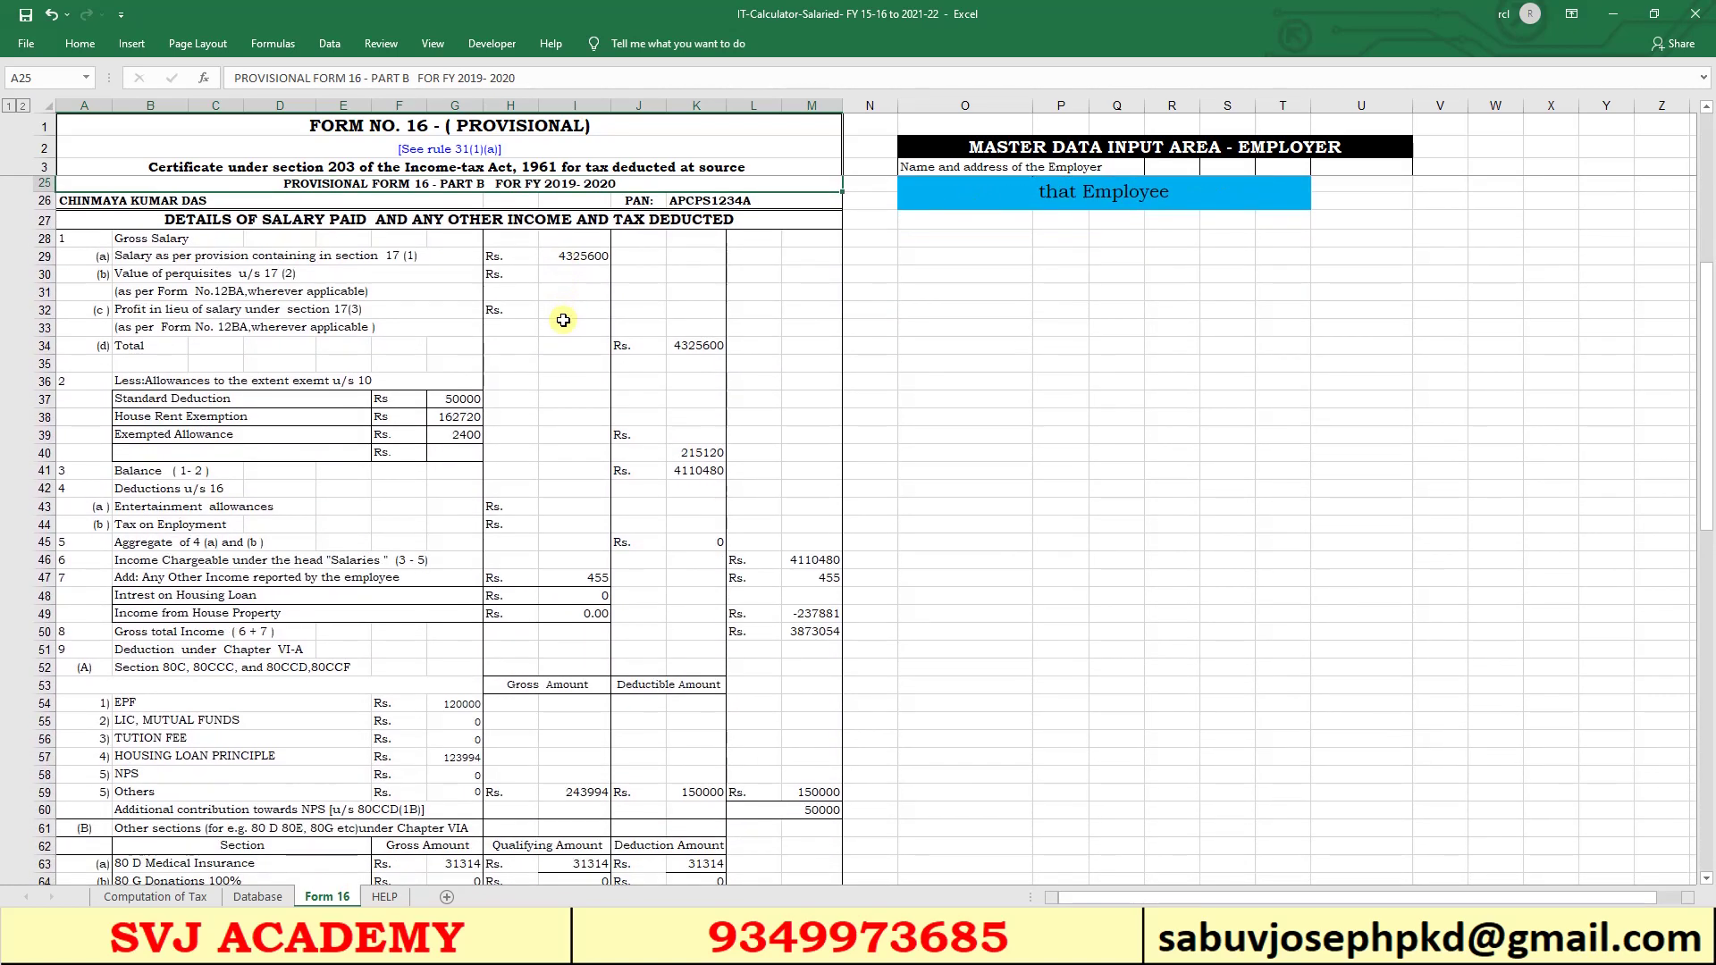
{"action": "scroll", "coordinate": [563, 320], "scroll_direction": "down", "scroll_amount": 5}
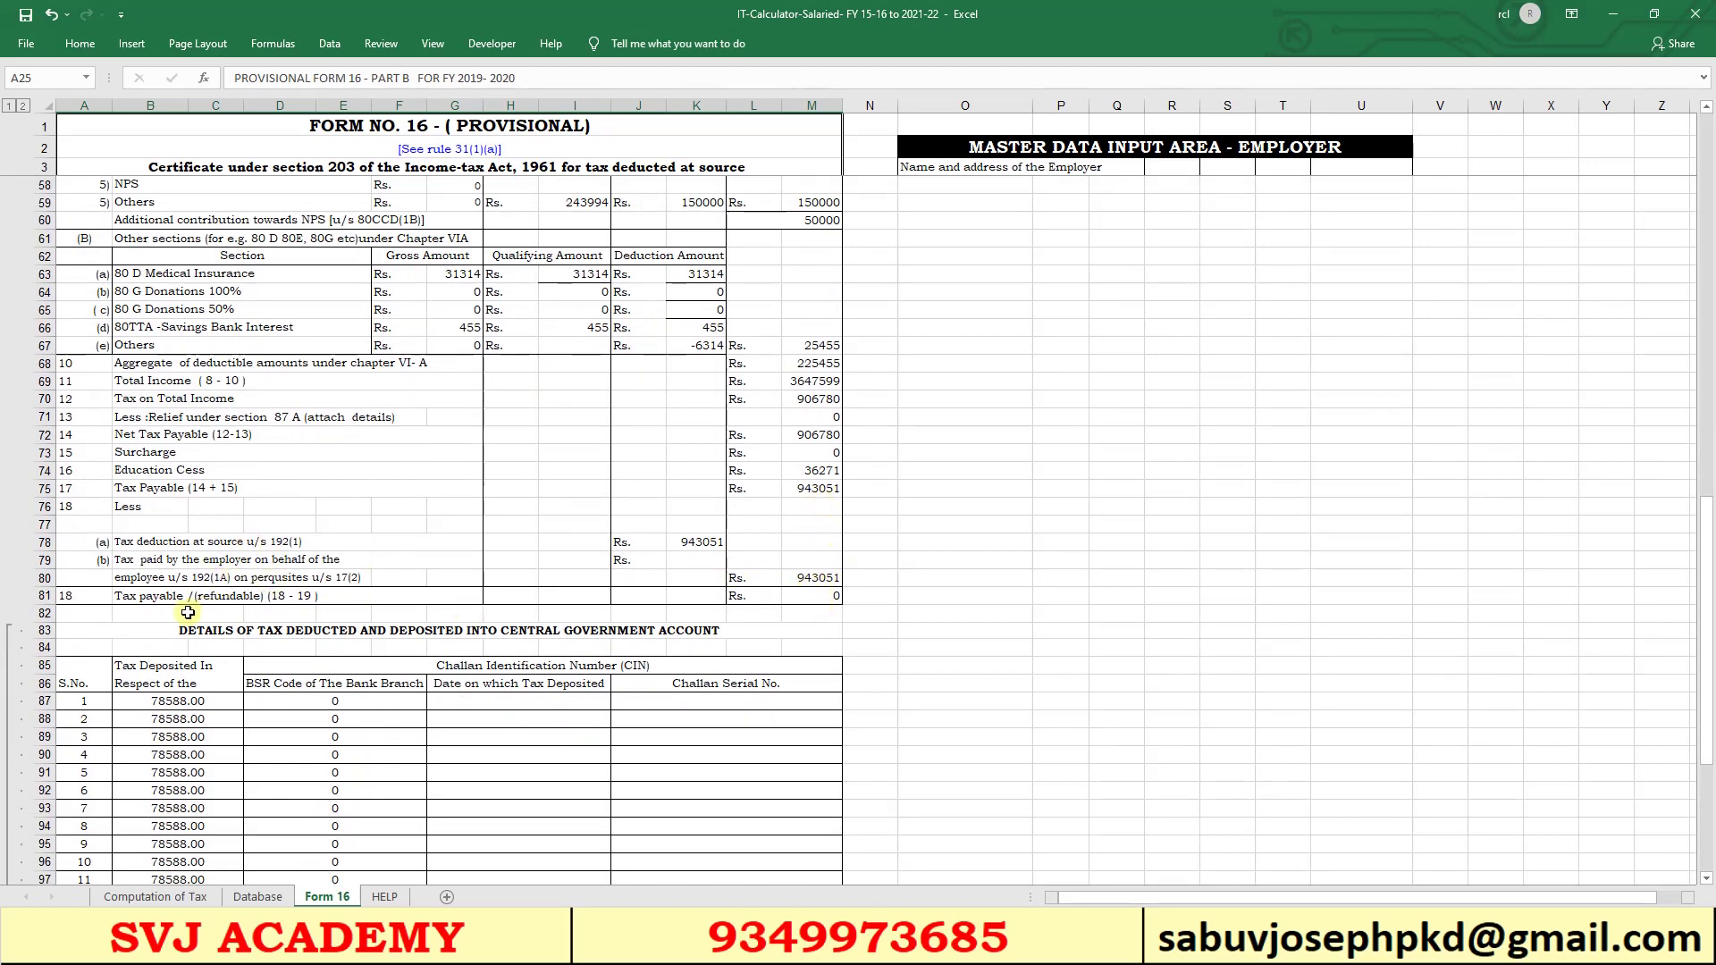
{"action": "scroll", "coordinate": [809, 597], "scroll_direction": "down", "scroll_amount": 2}
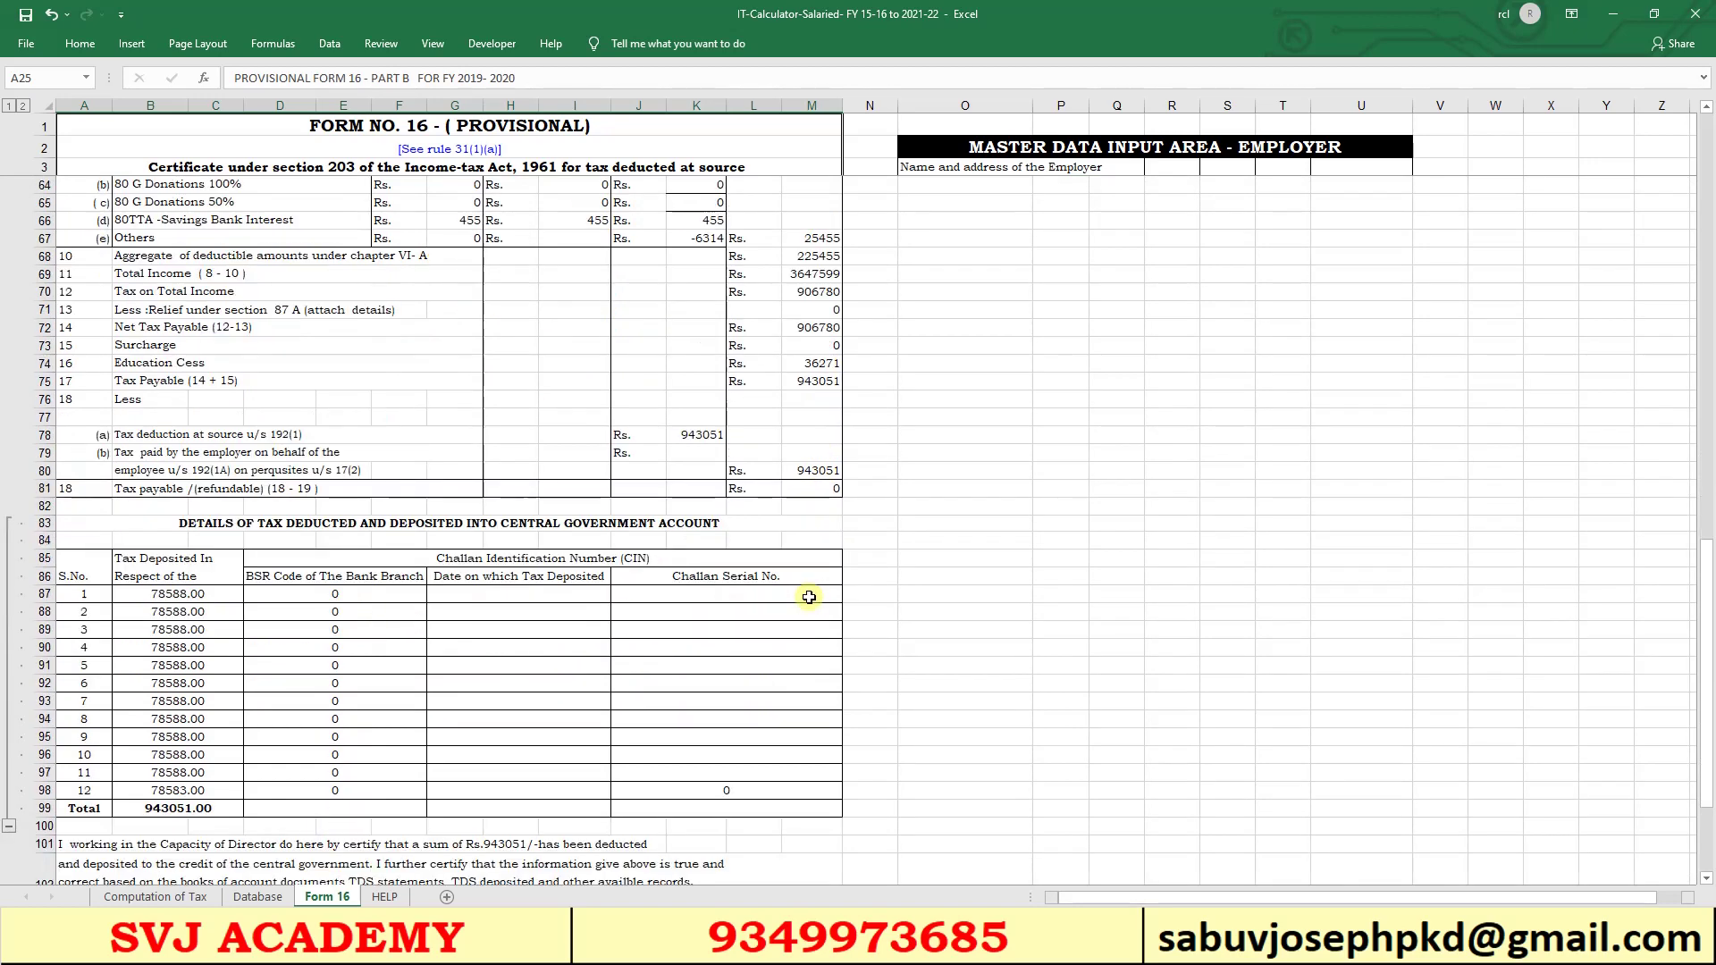
{"action": "left_click", "coordinate": [212, 600]}
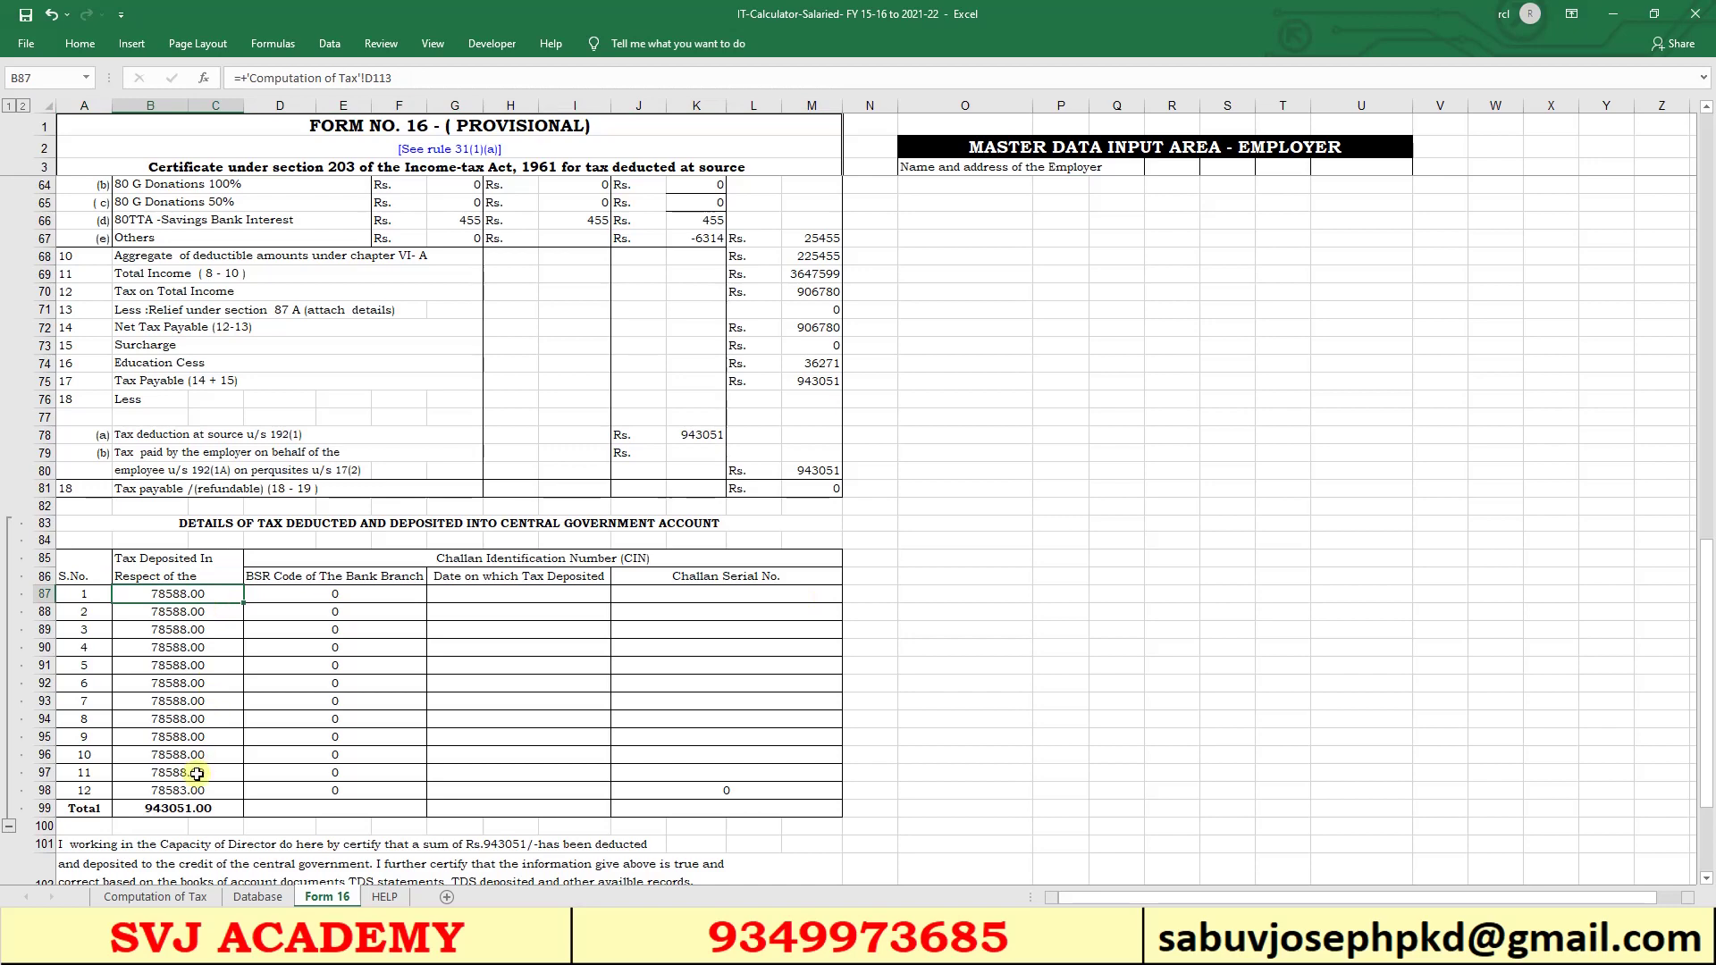
- Fill the first employee's Tax Deposited rows in TDS Payment Details with sample values, from 112346 for April to 599999 for March
{"action": "key", "text": "ctrl+Page_Up"}
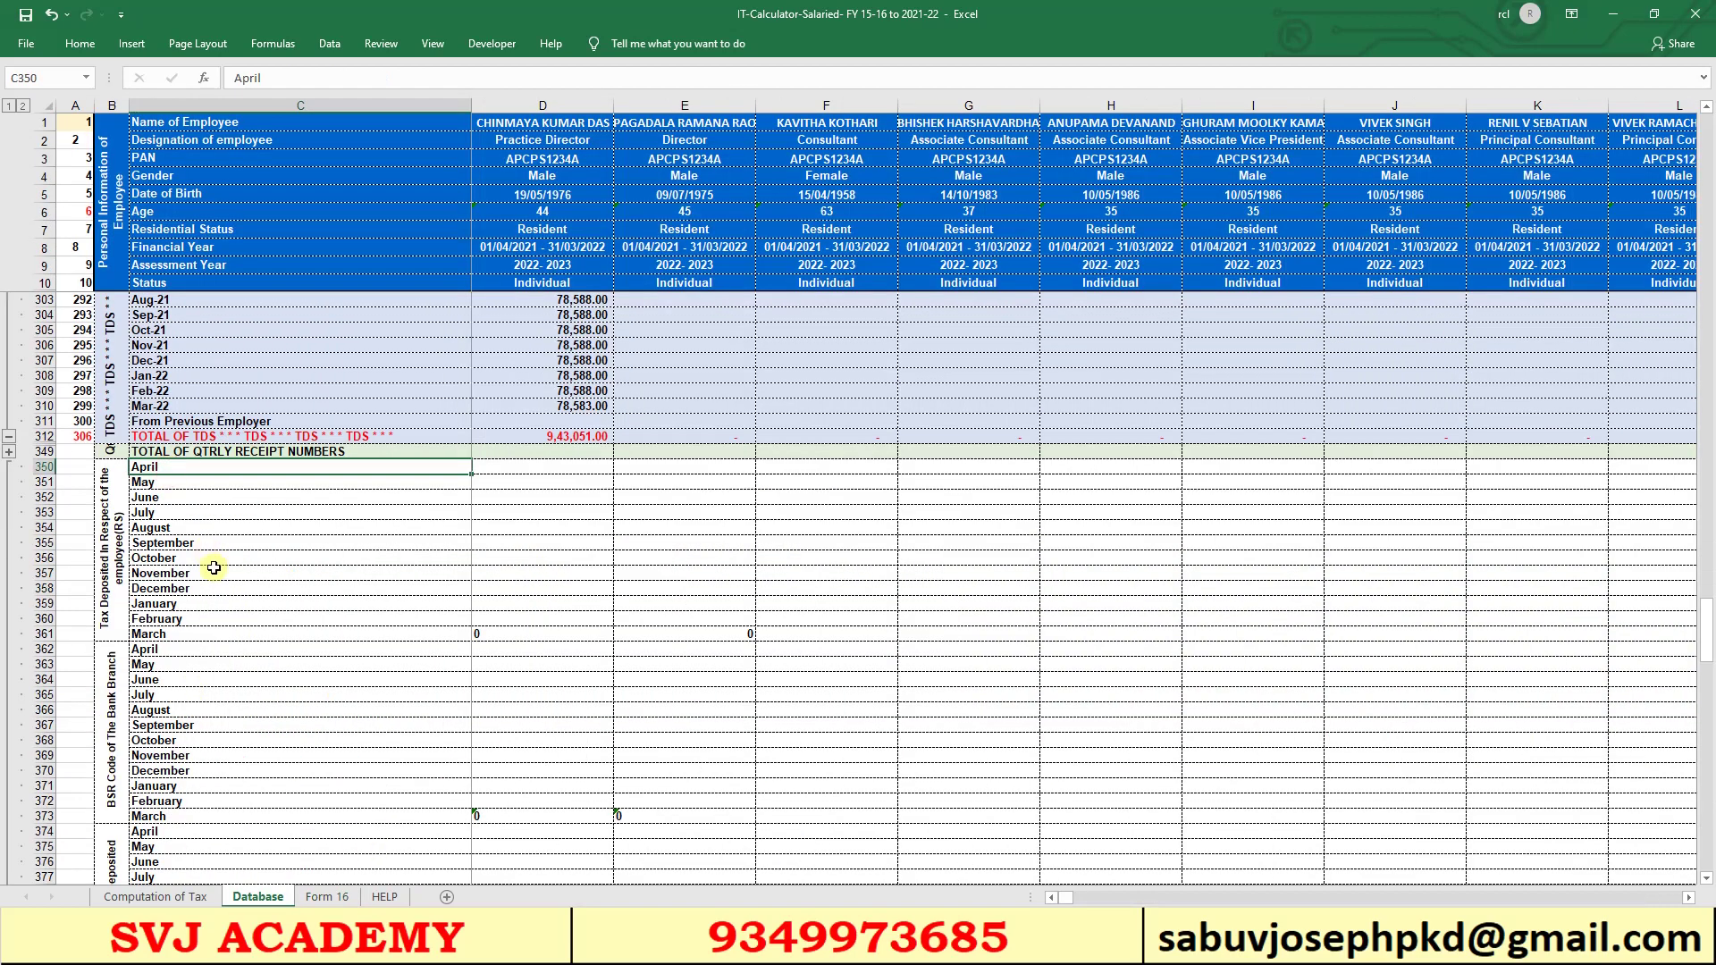
{"action": "scroll", "coordinate": [214, 568], "scroll_direction": "up", "scroll_amount": 2}
{"action": "left_click", "coordinate": [504, 563]}
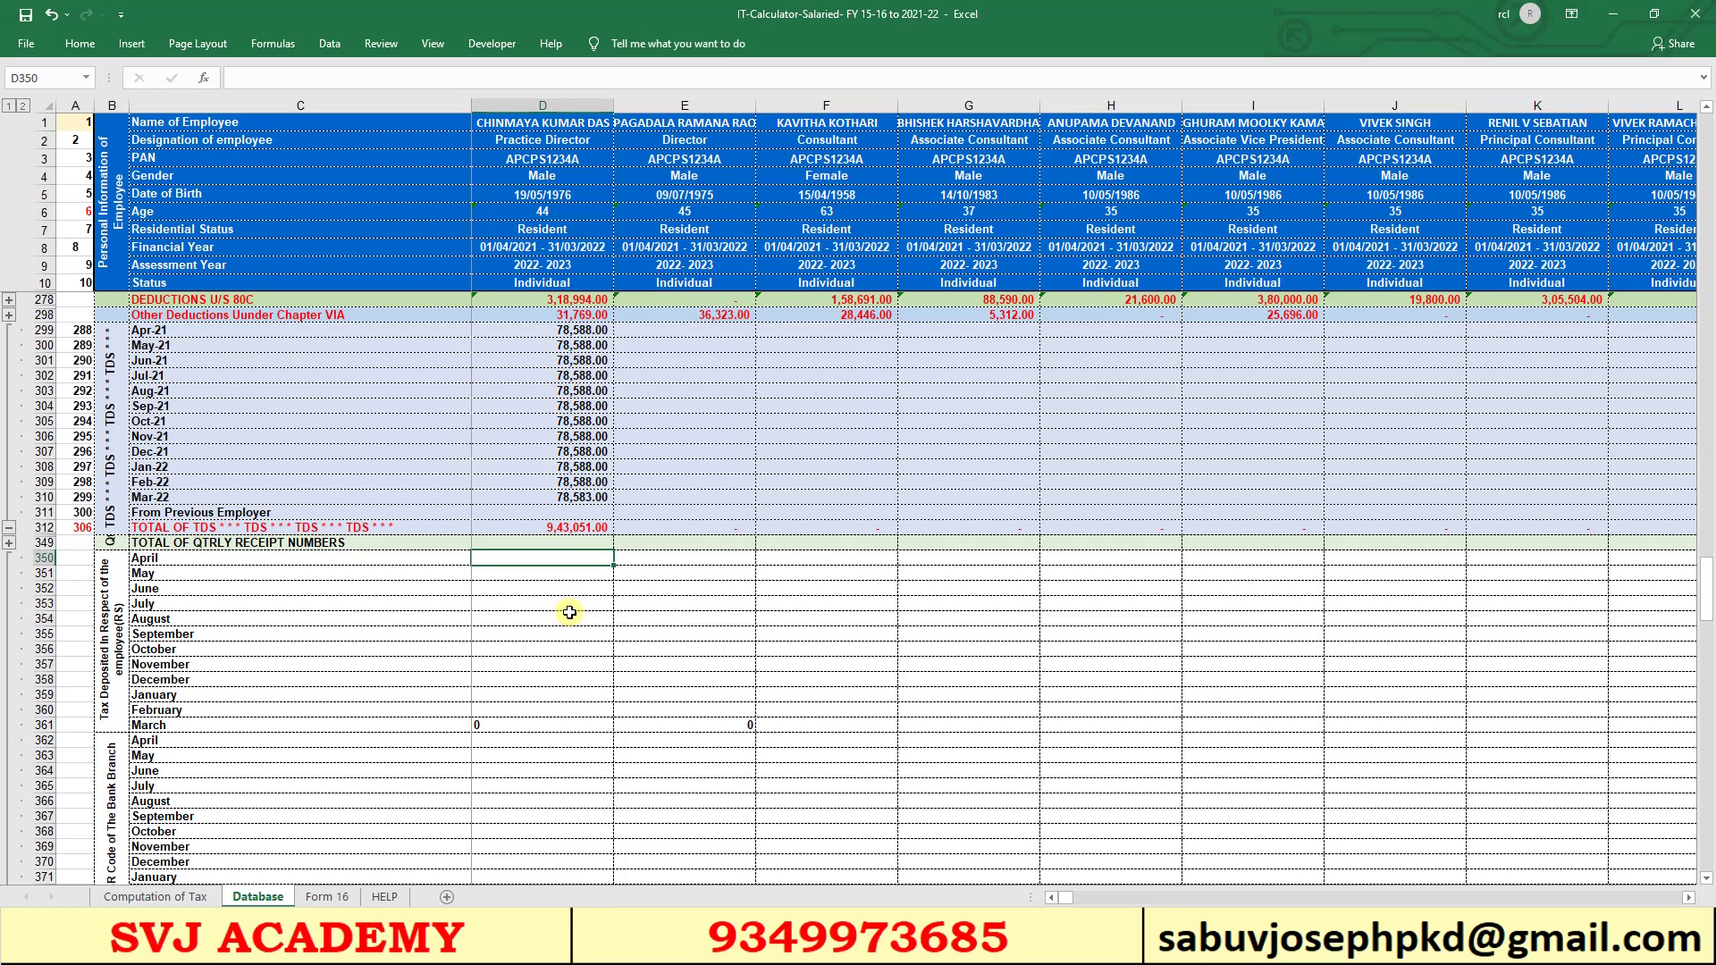
{"action": "type", "text": "112346"}
{"action": "key", "text": "Return"}
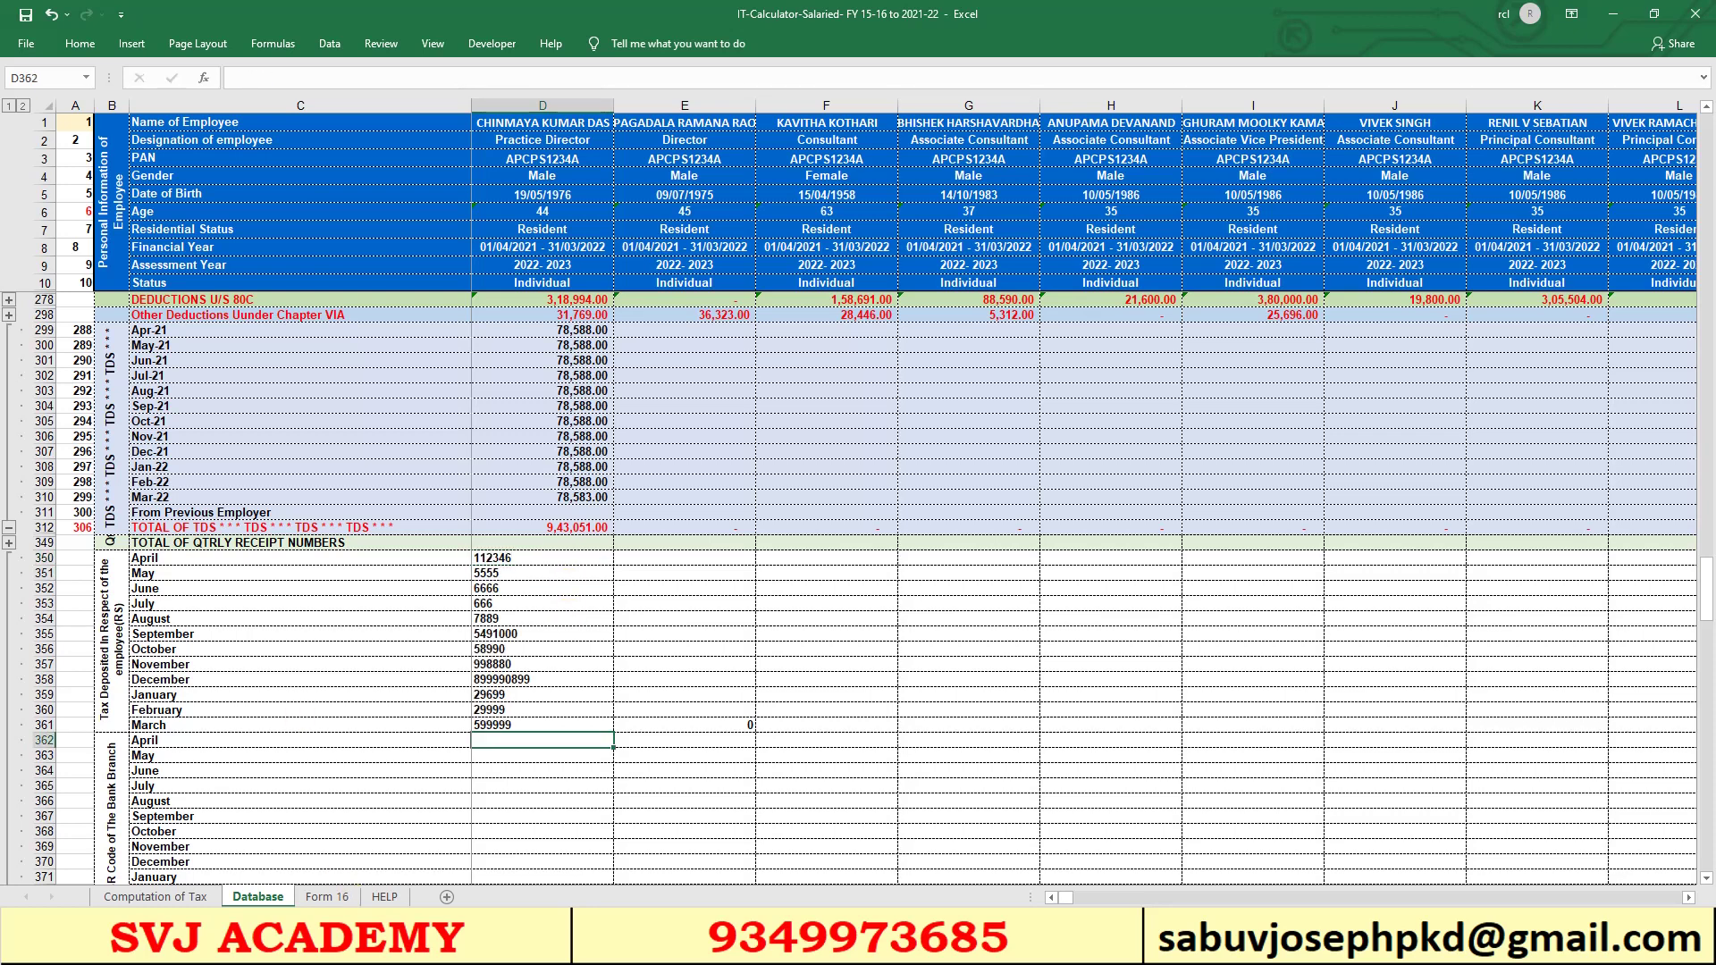
- Look at the first employee's Form 16 again, starting from the top of Part A
{"action": "left_click", "coordinate": [327, 896]}
{"action": "scroll", "coordinate": [599, 687], "scroll_direction": "up", "scroll_amount": 20}
{"action": "left_click", "coordinate": [155, 896]}
{"action": "left_click", "coordinate": [327, 896]}
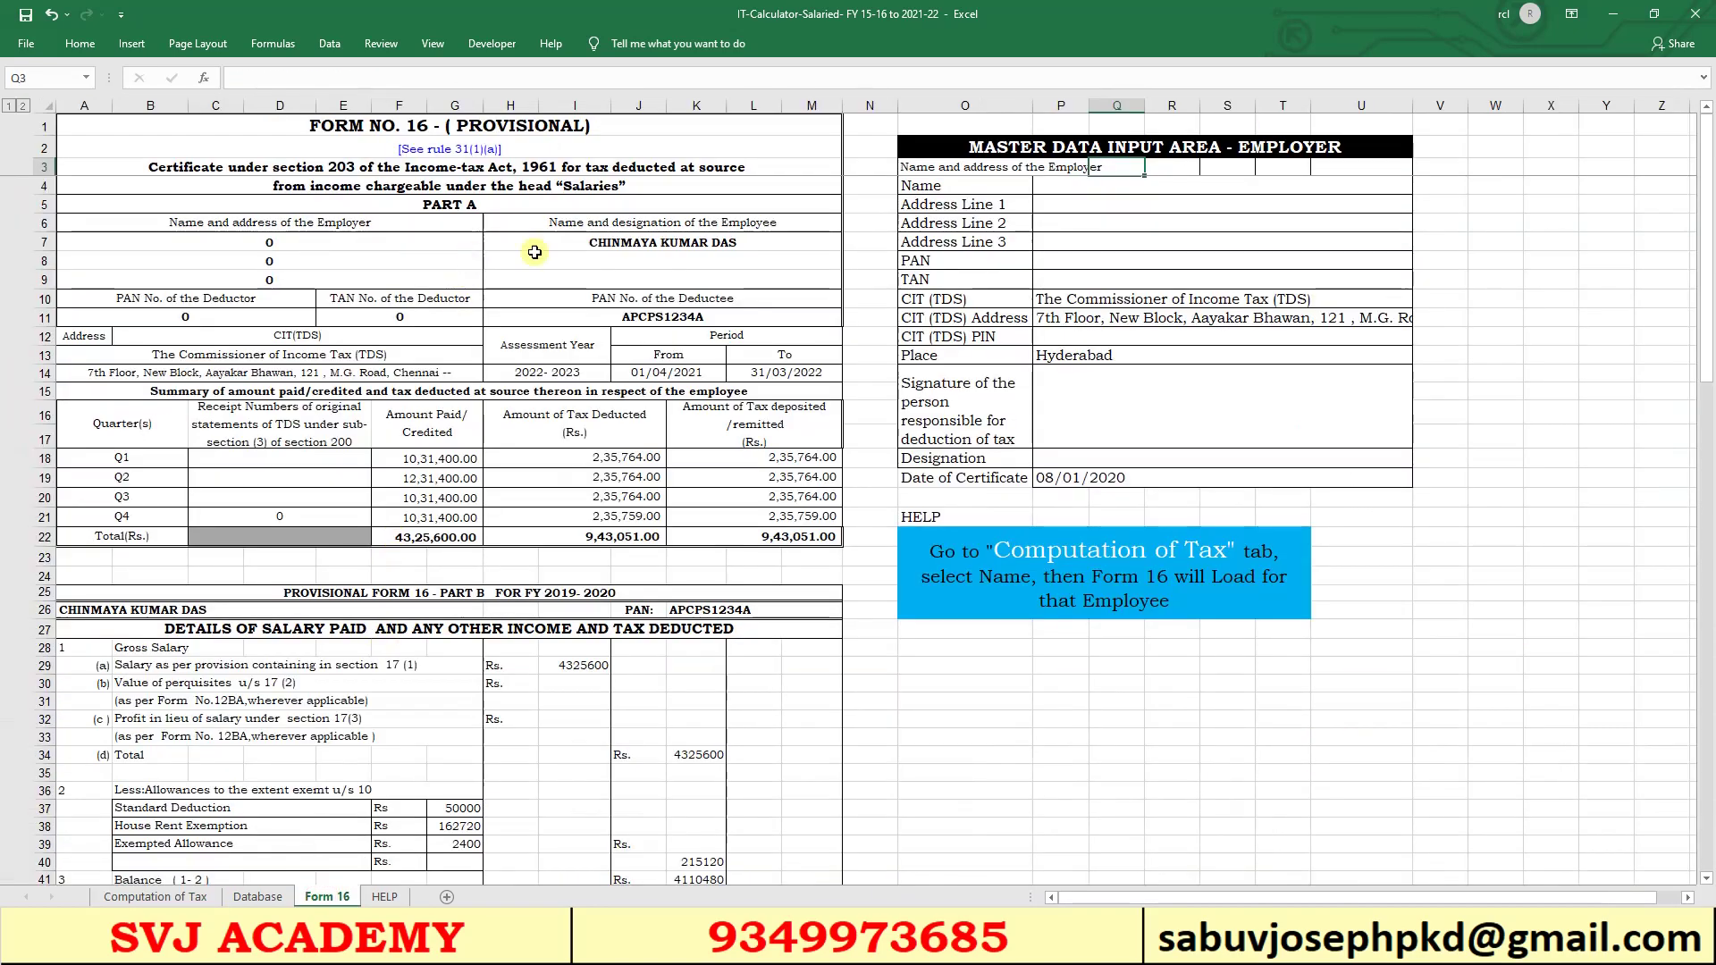
- Choose the second employee on the Computation of Tax sheet and review that employee's Form 16
{"action": "left_click", "coordinate": [154, 896]}
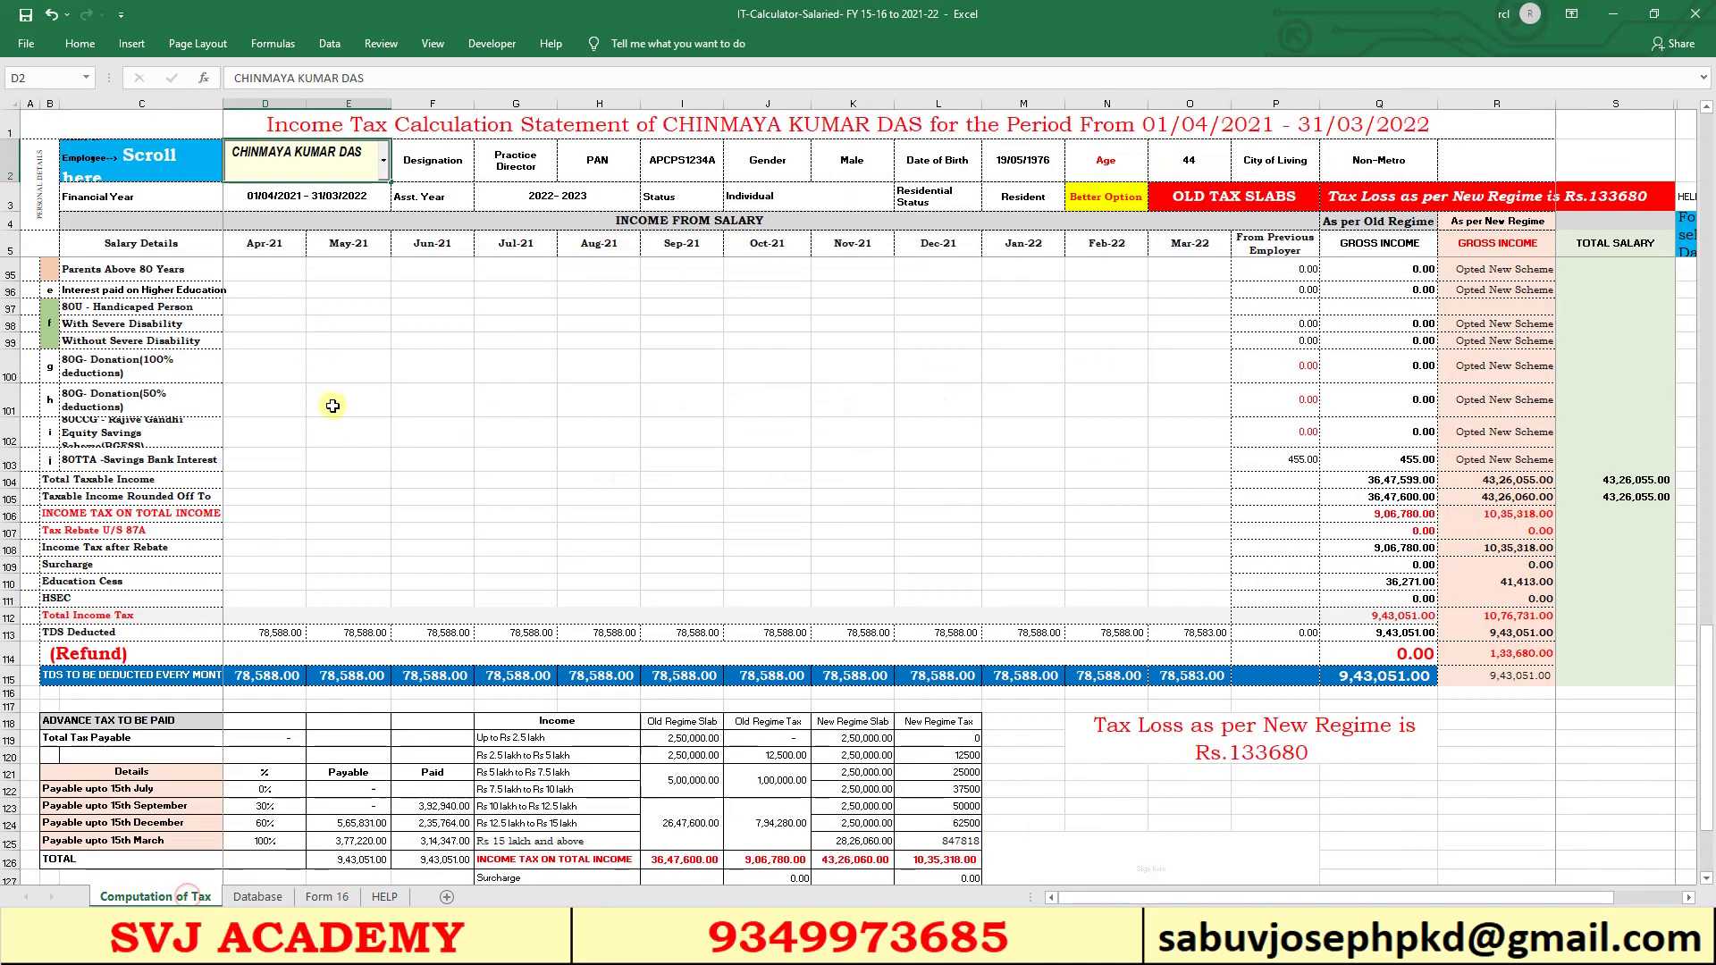
{"action": "left_click", "coordinate": [384, 160]}
{"action": "left_click", "coordinate": [308, 193]}
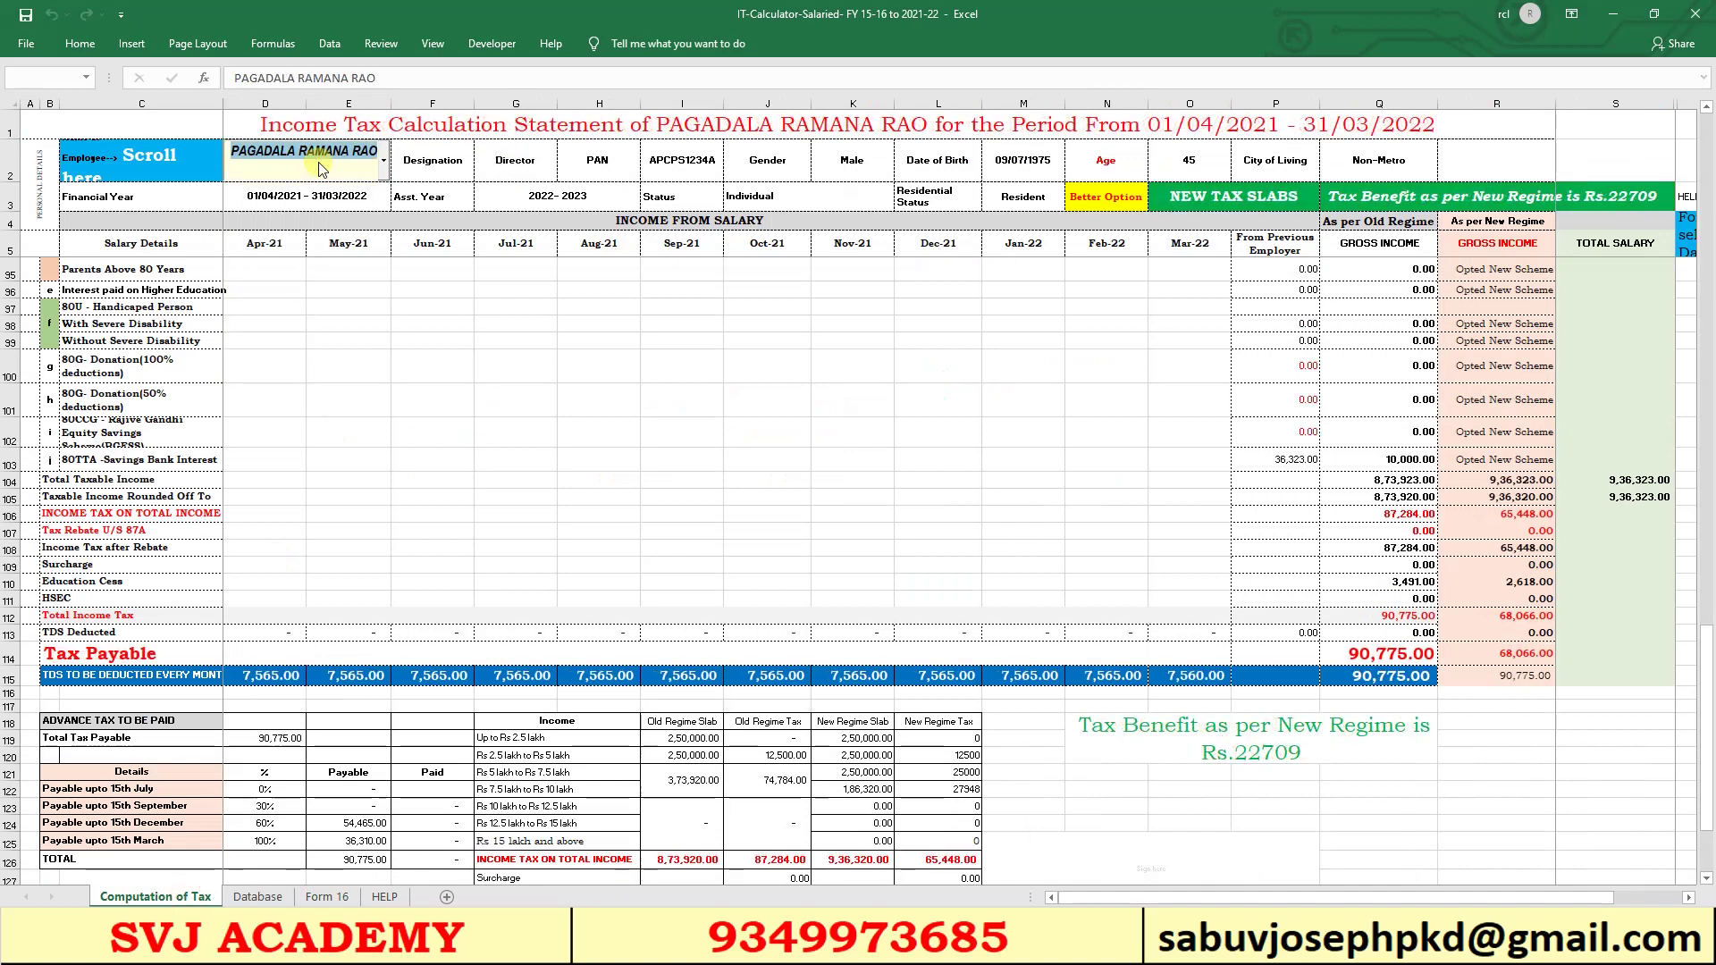
{"action": "left_click", "coordinate": [327, 897]}
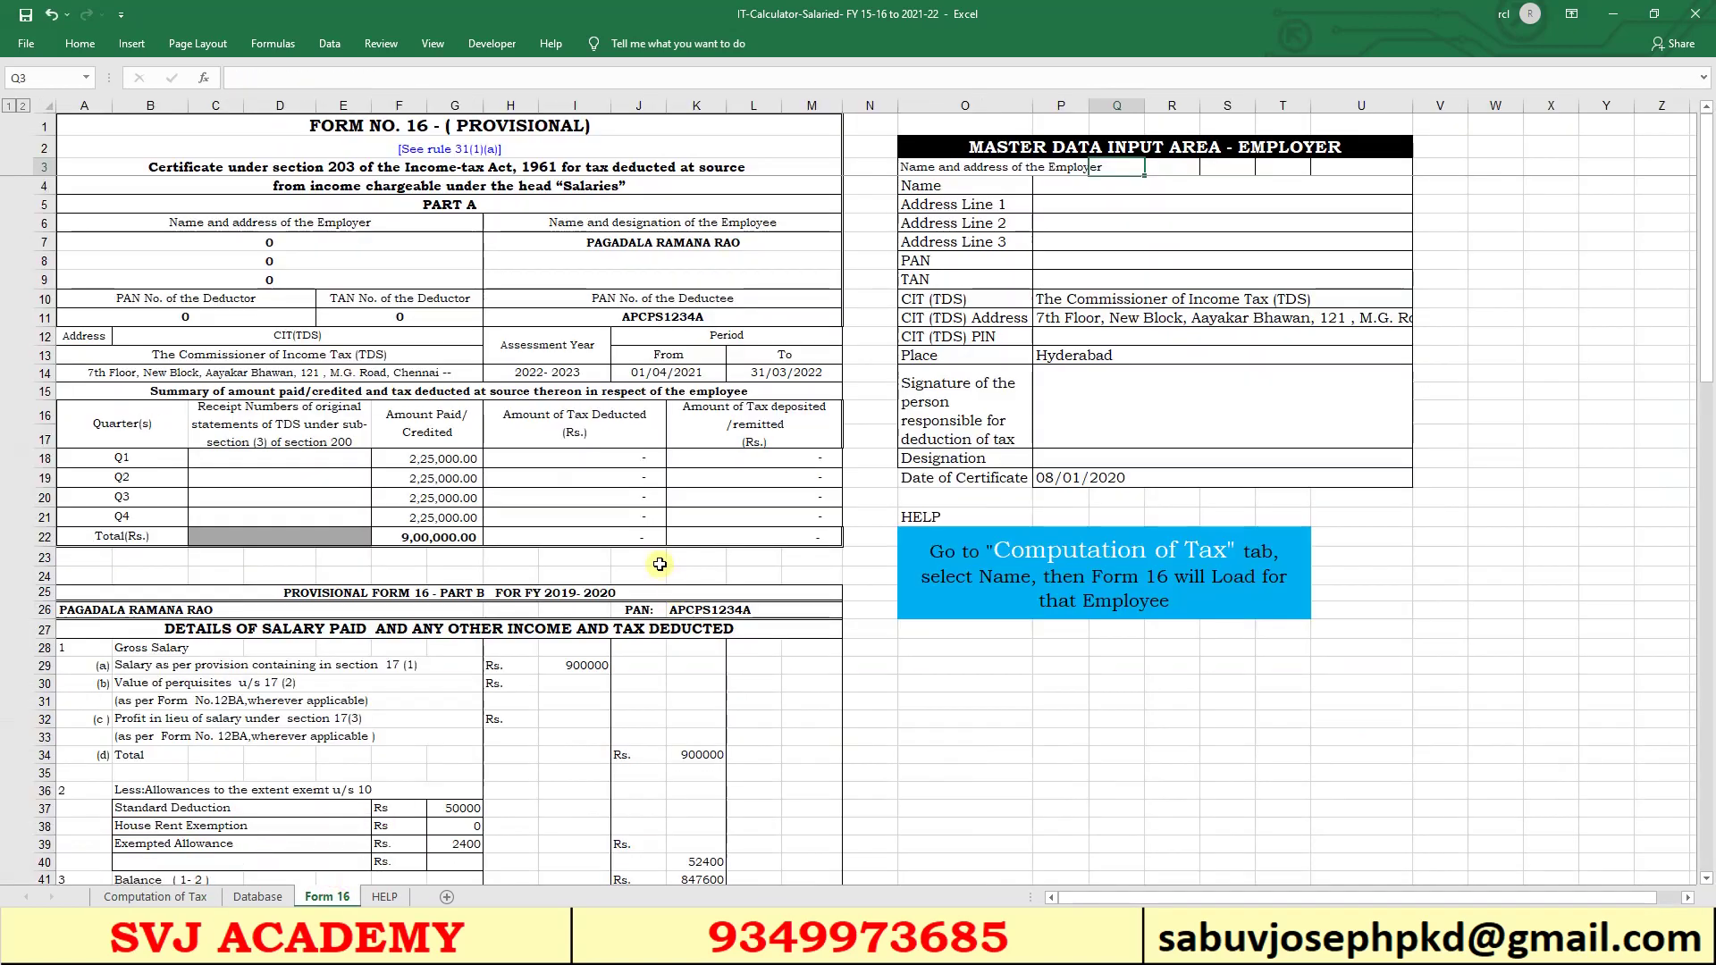
{"action": "scroll", "coordinate": [660, 564], "scroll_direction": "down", "scroll_amount": 20}
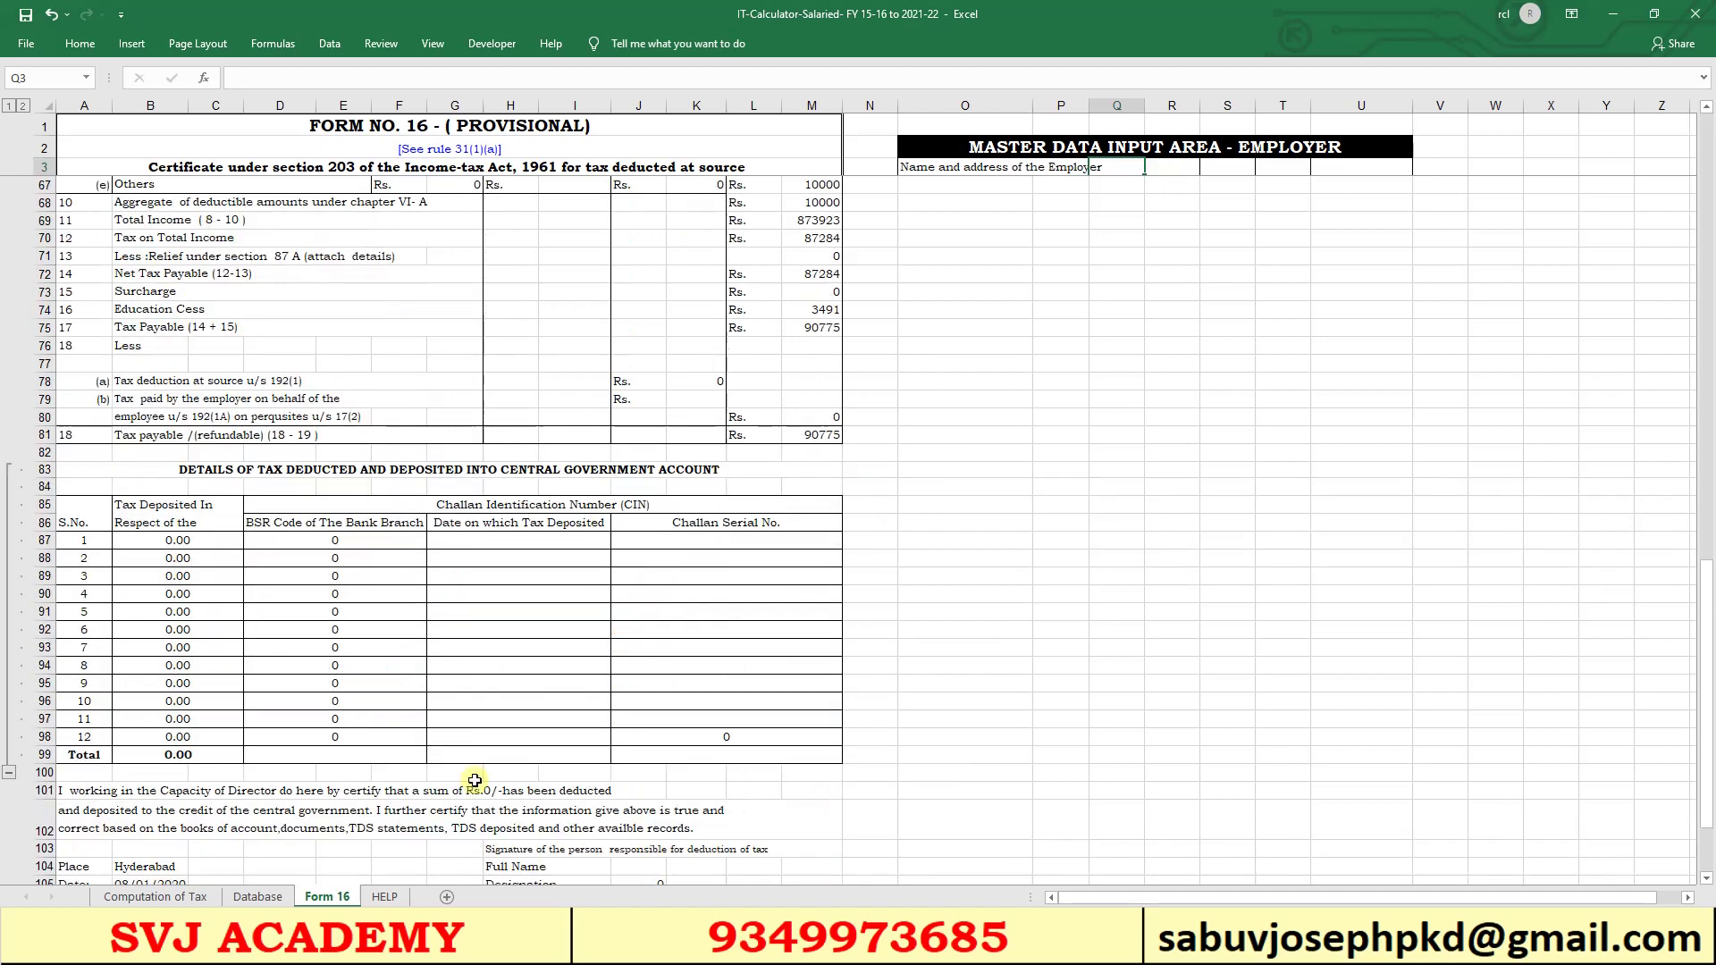
- Switch back to the first employee on the Computation of Tax sheet and check the employee name cell in Form 16
{"action": "left_click", "coordinate": [154, 896]}
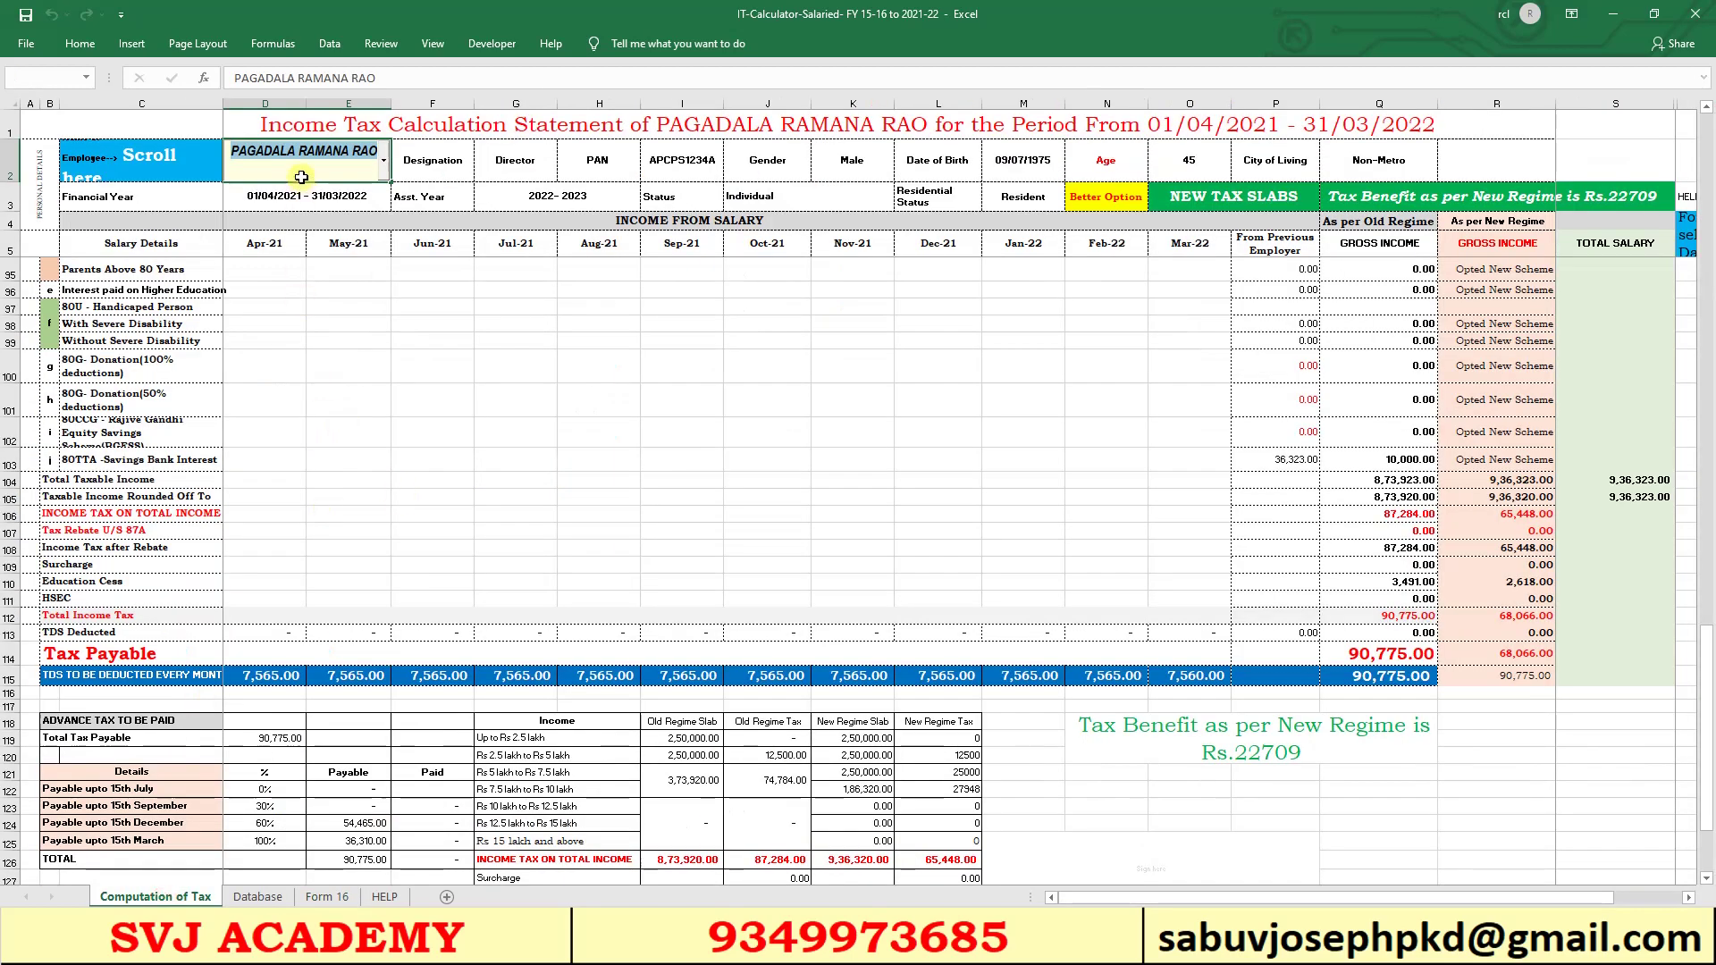
{"action": "scroll", "coordinate": [305, 182], "scroll_direction": "down", "scroll_amount": 1}
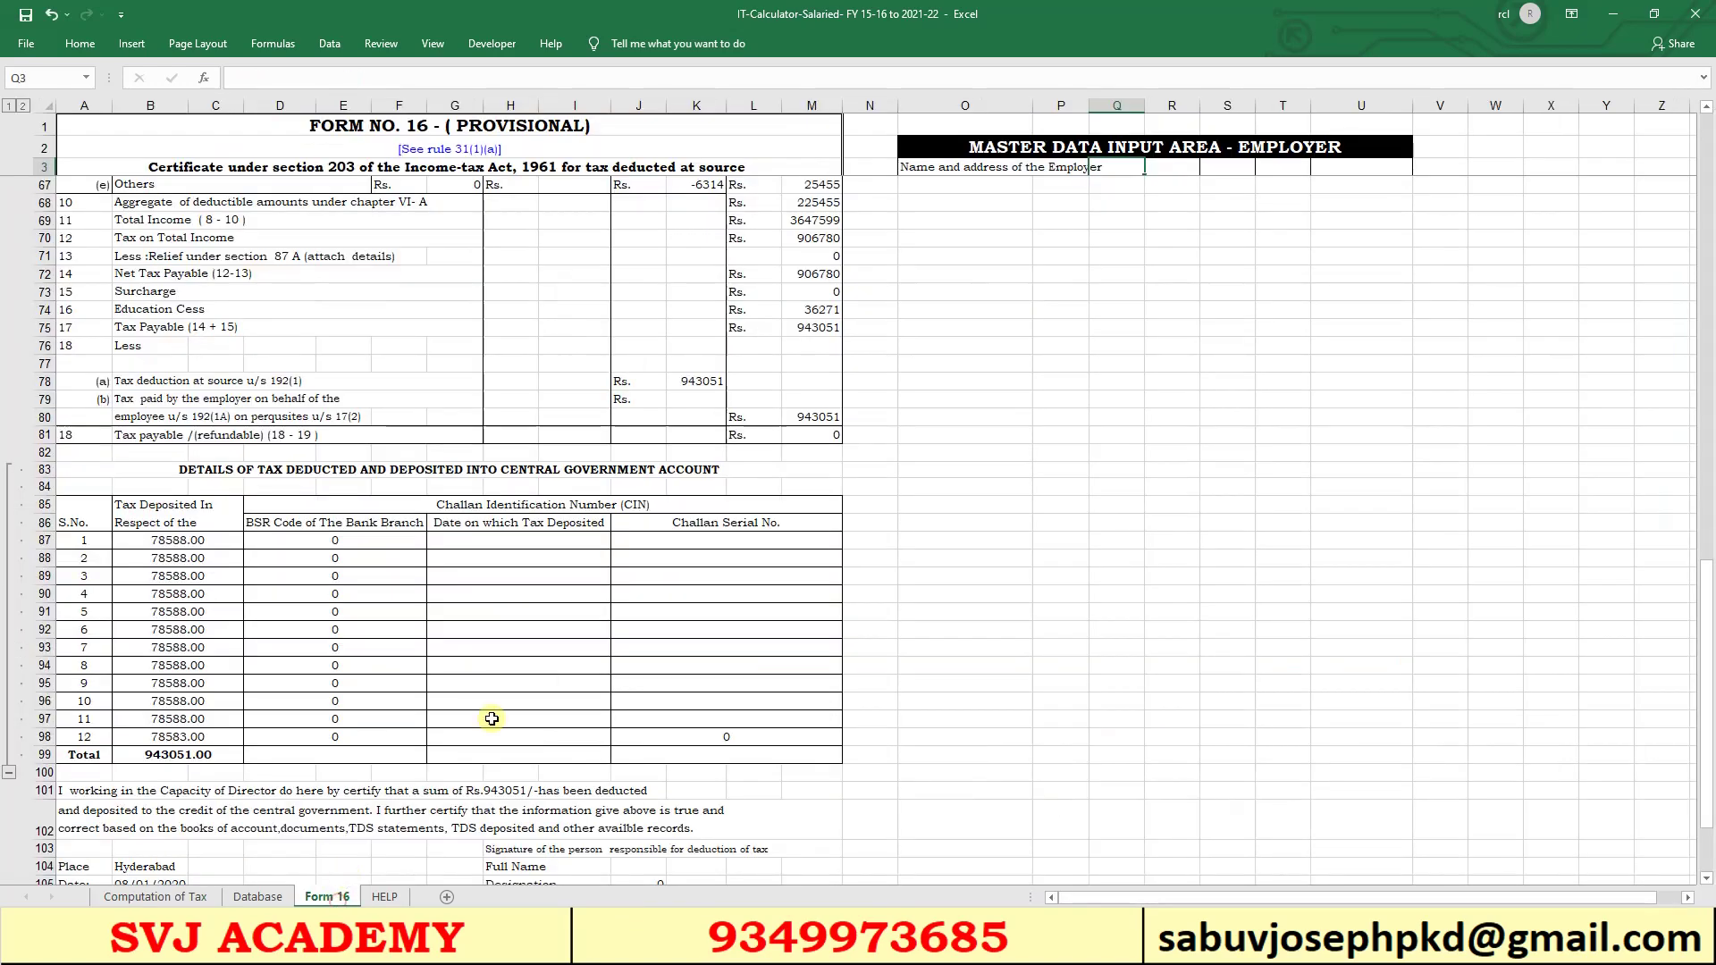
{"action": "left_click", "coordinate": [325, 896]}
{"action": "scroll", "coordinate": [549, 644], "scroll_direction": "up", "scroll_amount": 20}
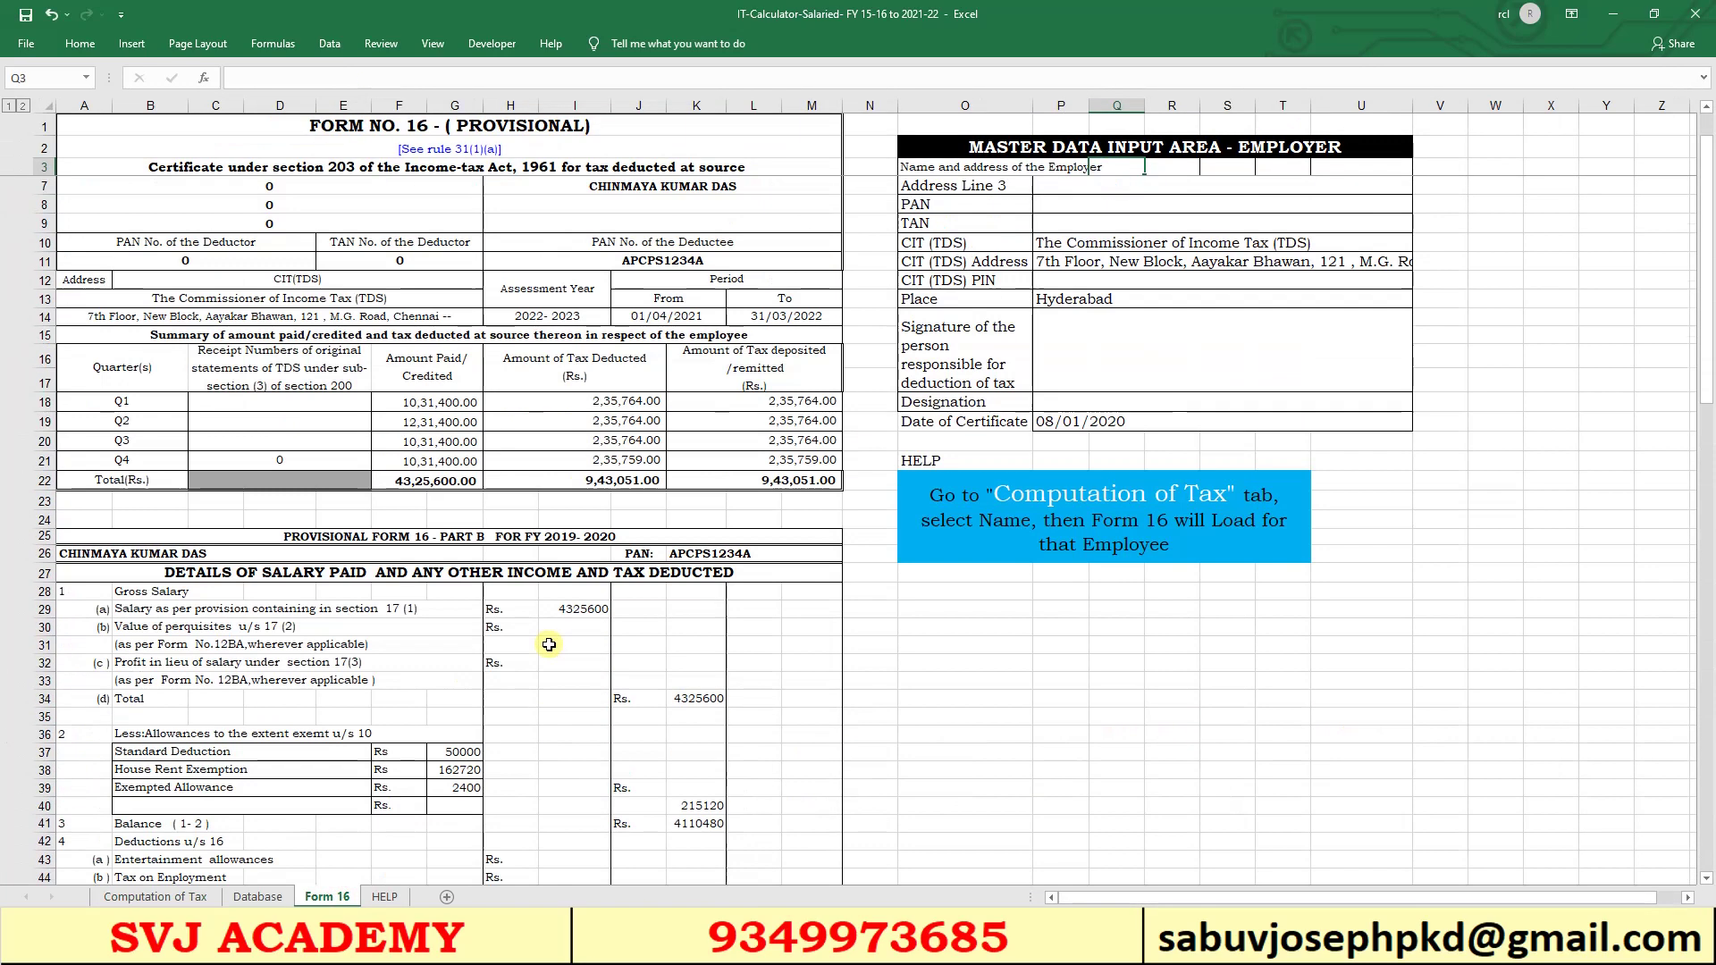
{"action": "left_click", "coordinate": [627, 241]}
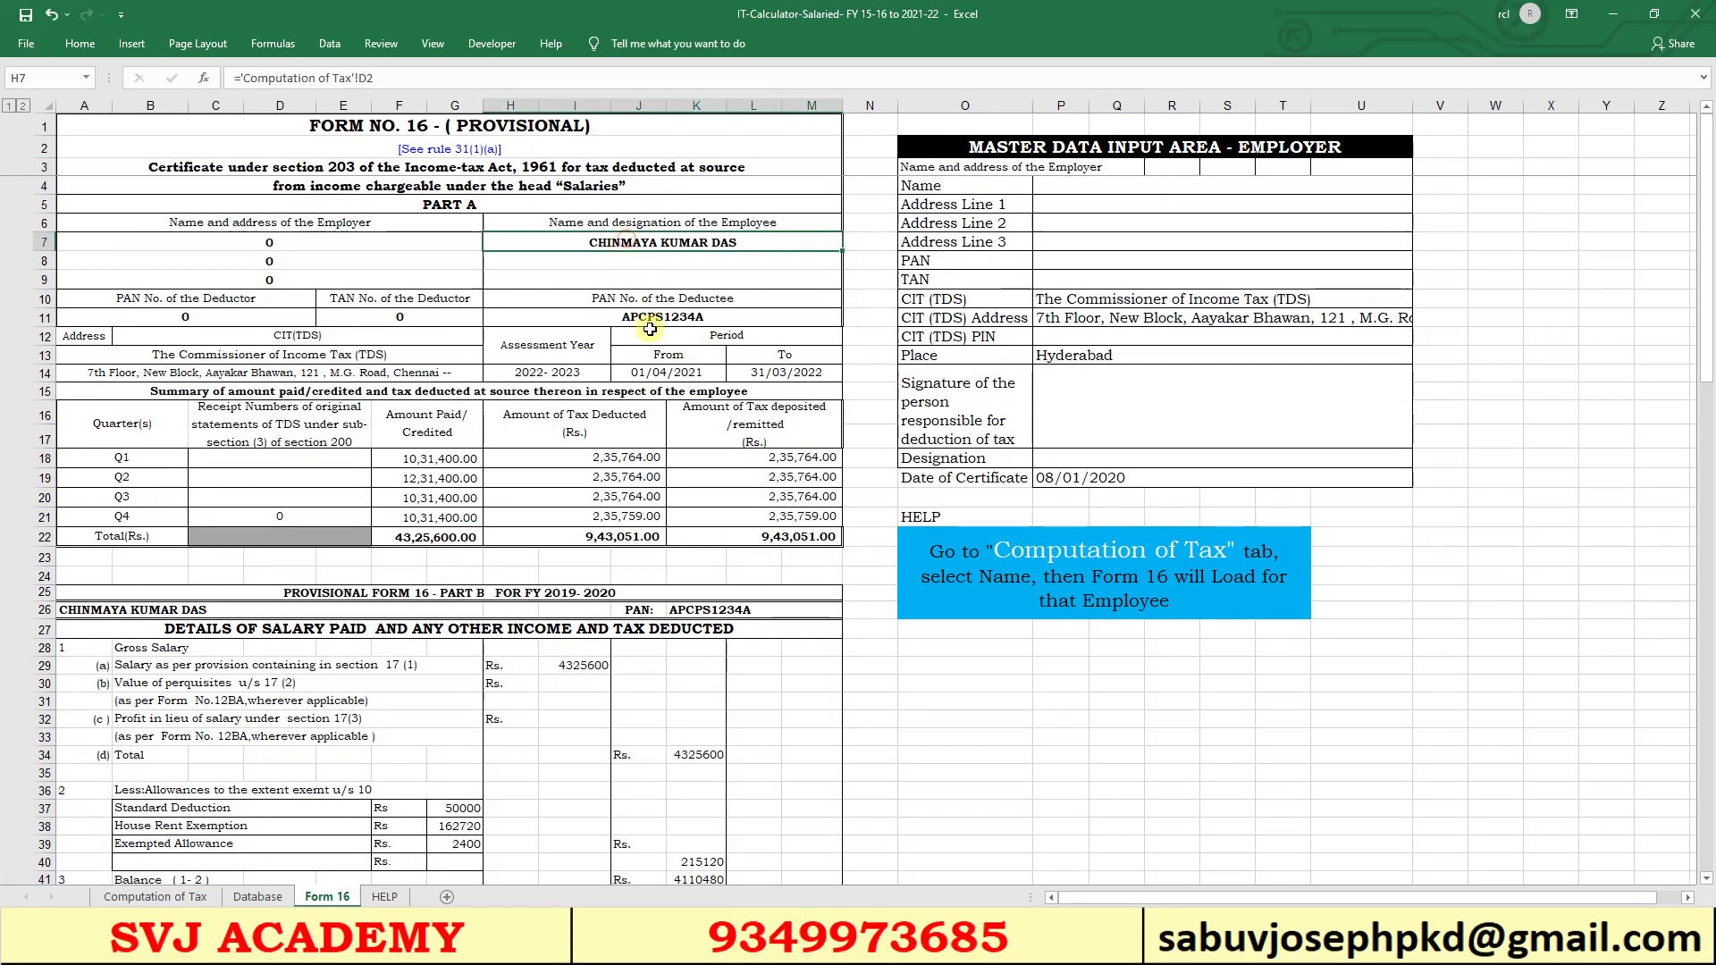
- Select the third employee for the tax statement on the Computation of Tax sheet
{"action": "left_click", "coordinate": [156, 896]}
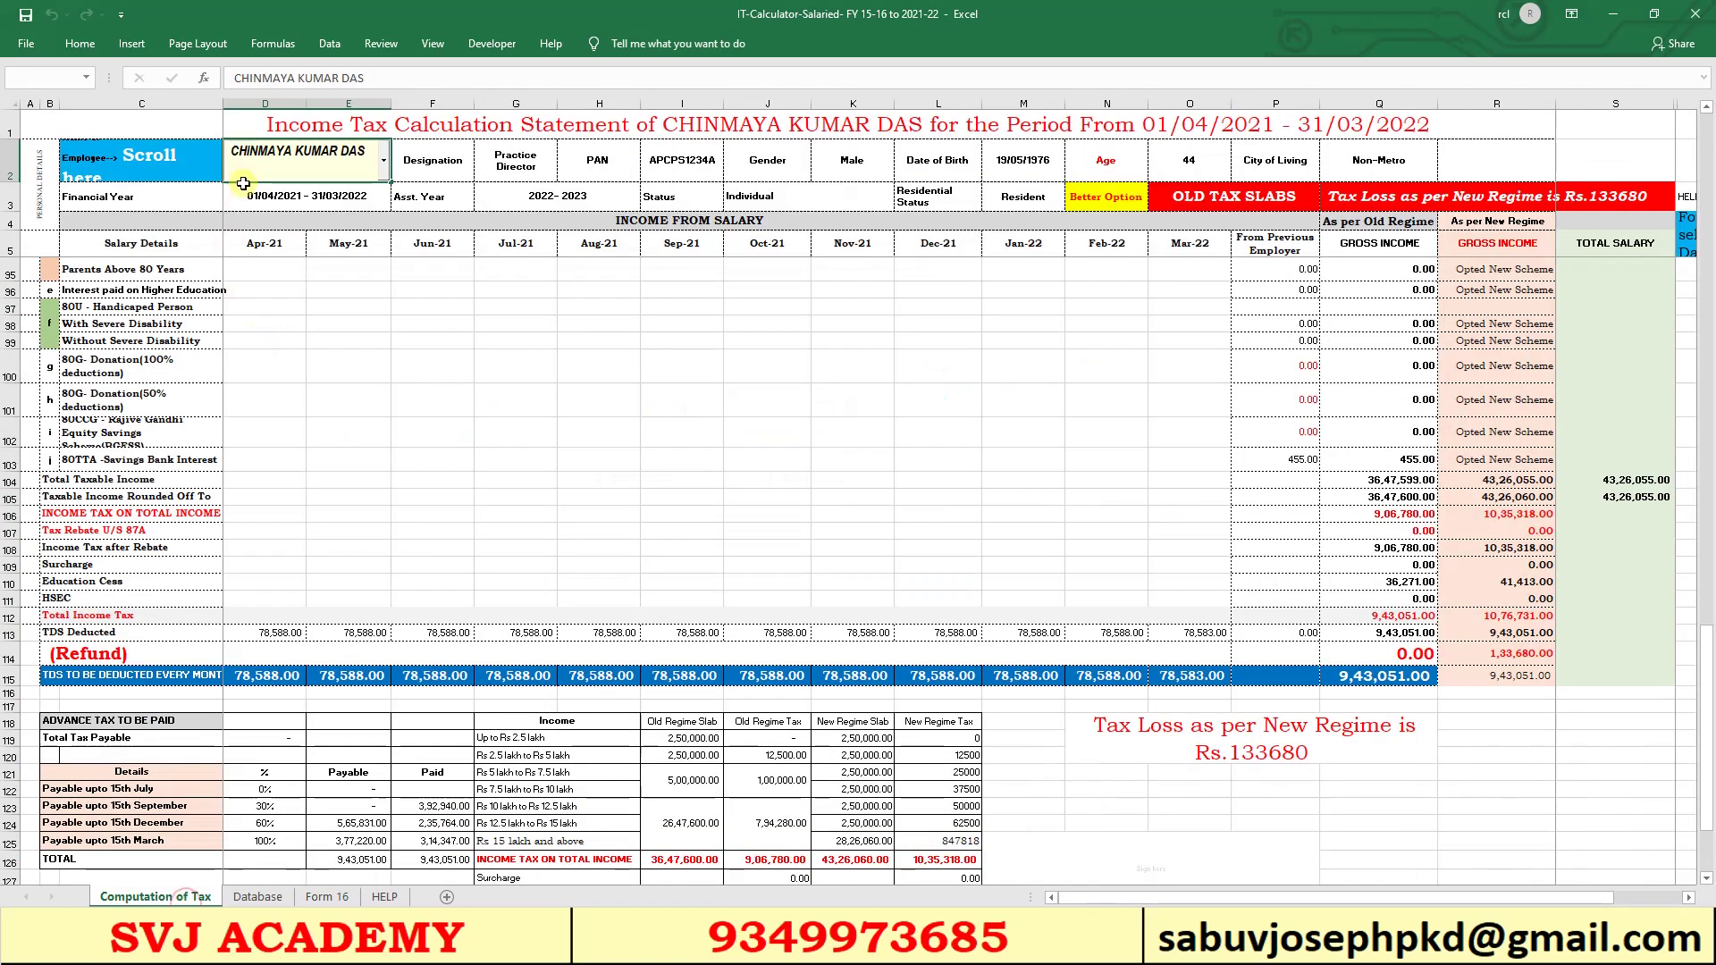
{"action": "left_click", "coordinate": [263, 161]}
{"action": "key", "text": "Down"}
{"action": "key", "text": "Down"}
{"action": "key", "text": "Down"}
{"action": "key", "text": "Up"}
{"action": "key", "text": "Return"}
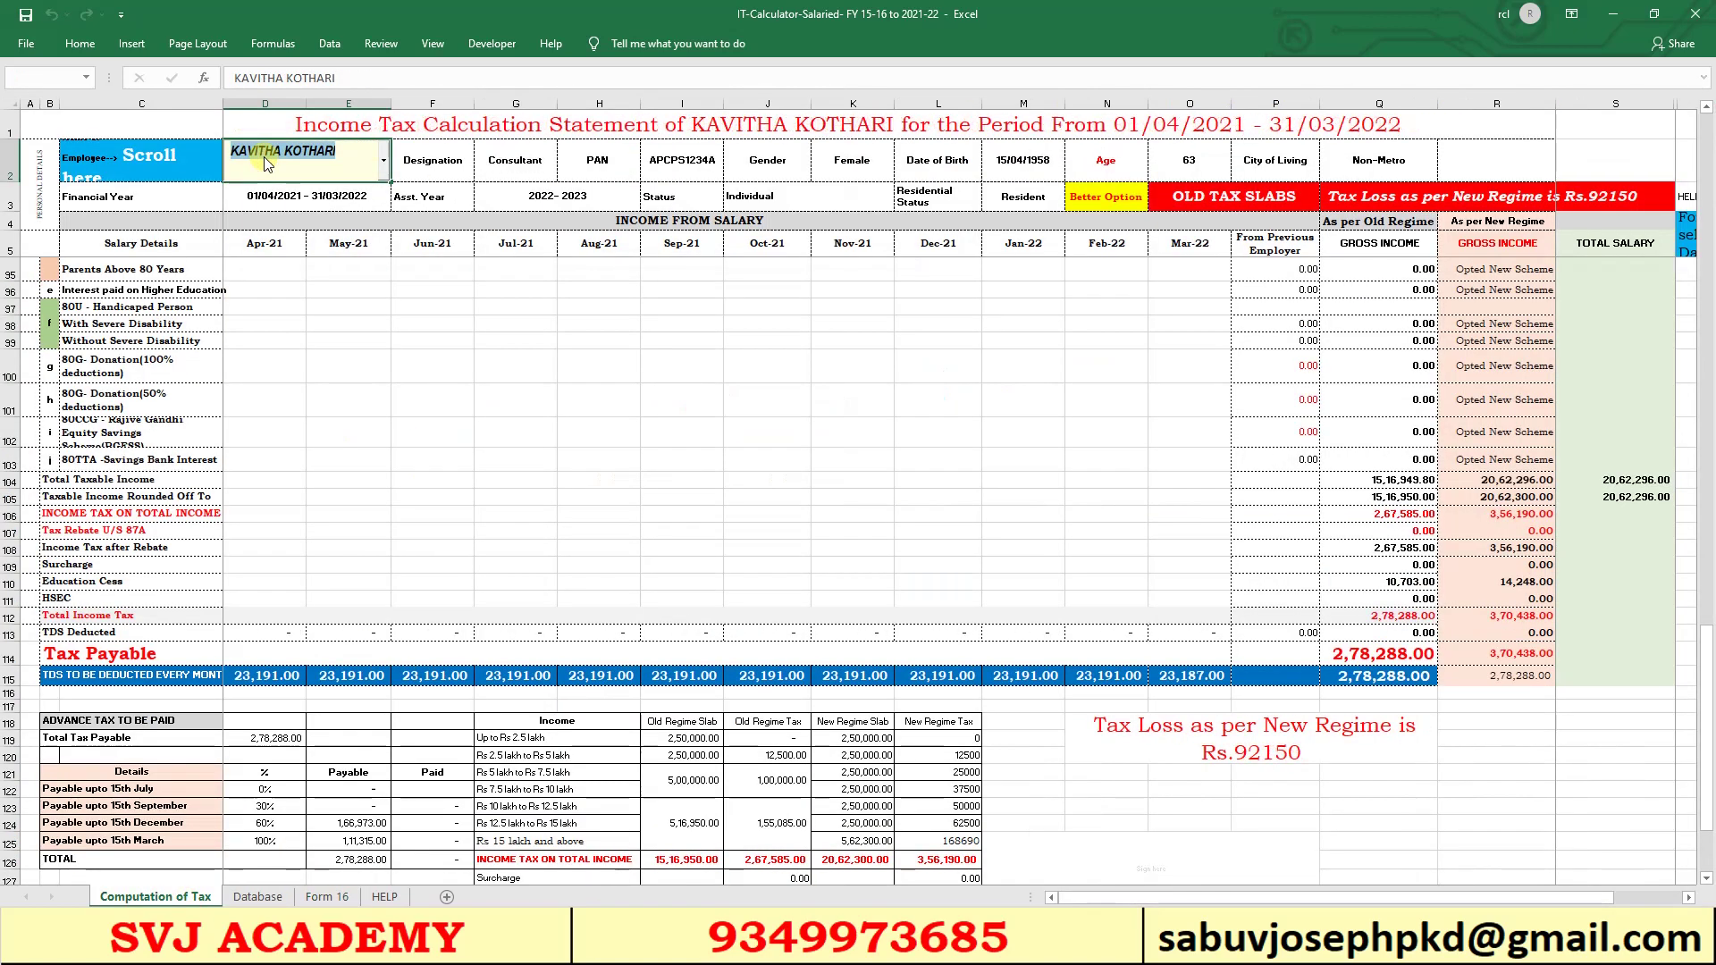
- Review the third employee's Form 16 from Part A through the deductions and tax payable sections
{"action": "left_click", "coordinate": [327, 897]}
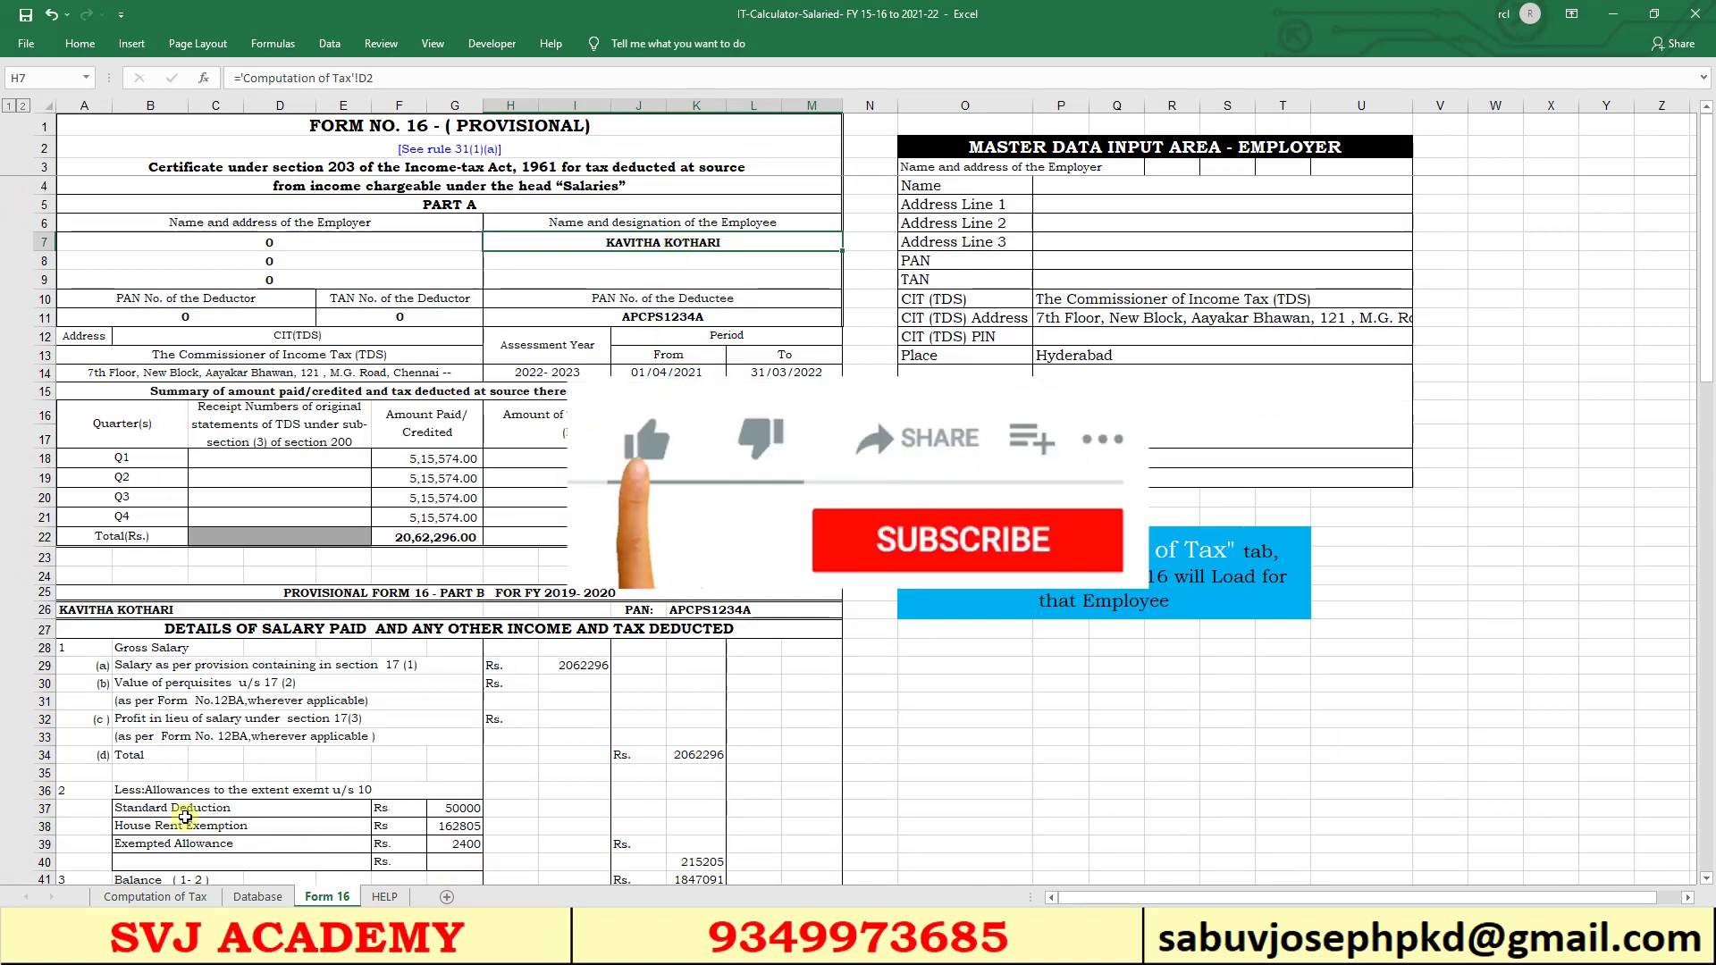
{"action": "scroll", "coordinate": [441, 606], "scroll_direction": "down", "scroll_amount": 10}
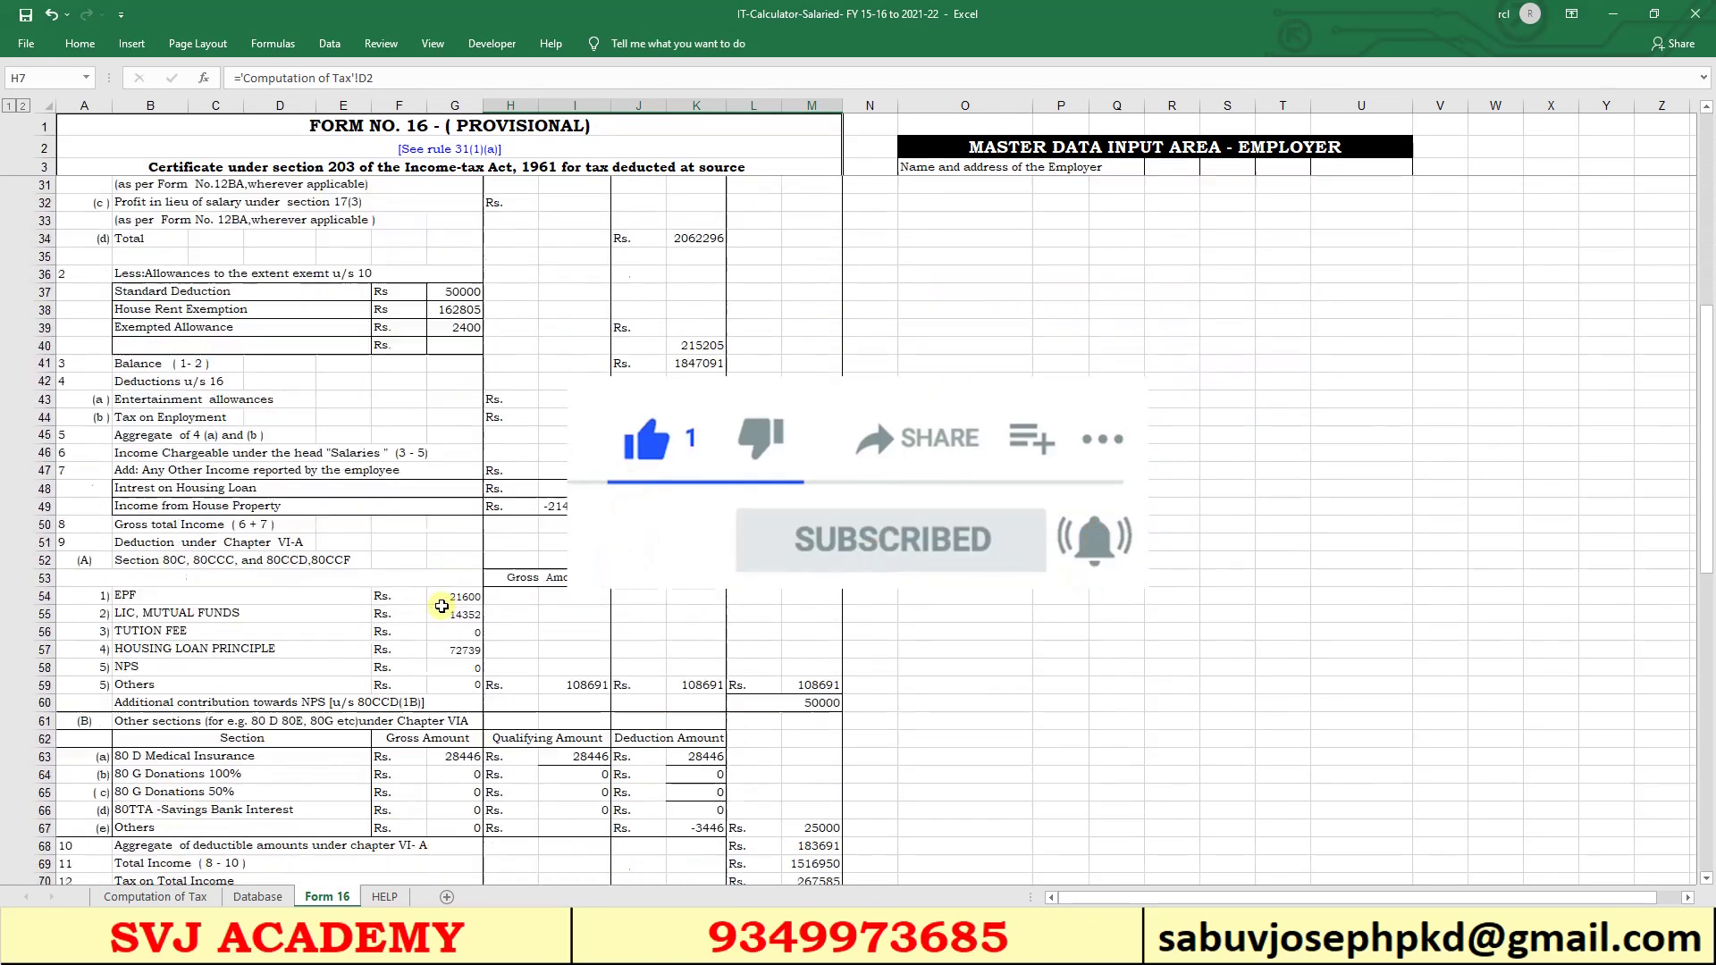
{"action": "scroll", "coordinate": [442, 606], "scroll_direction": "down", "scroll_amount": 5}
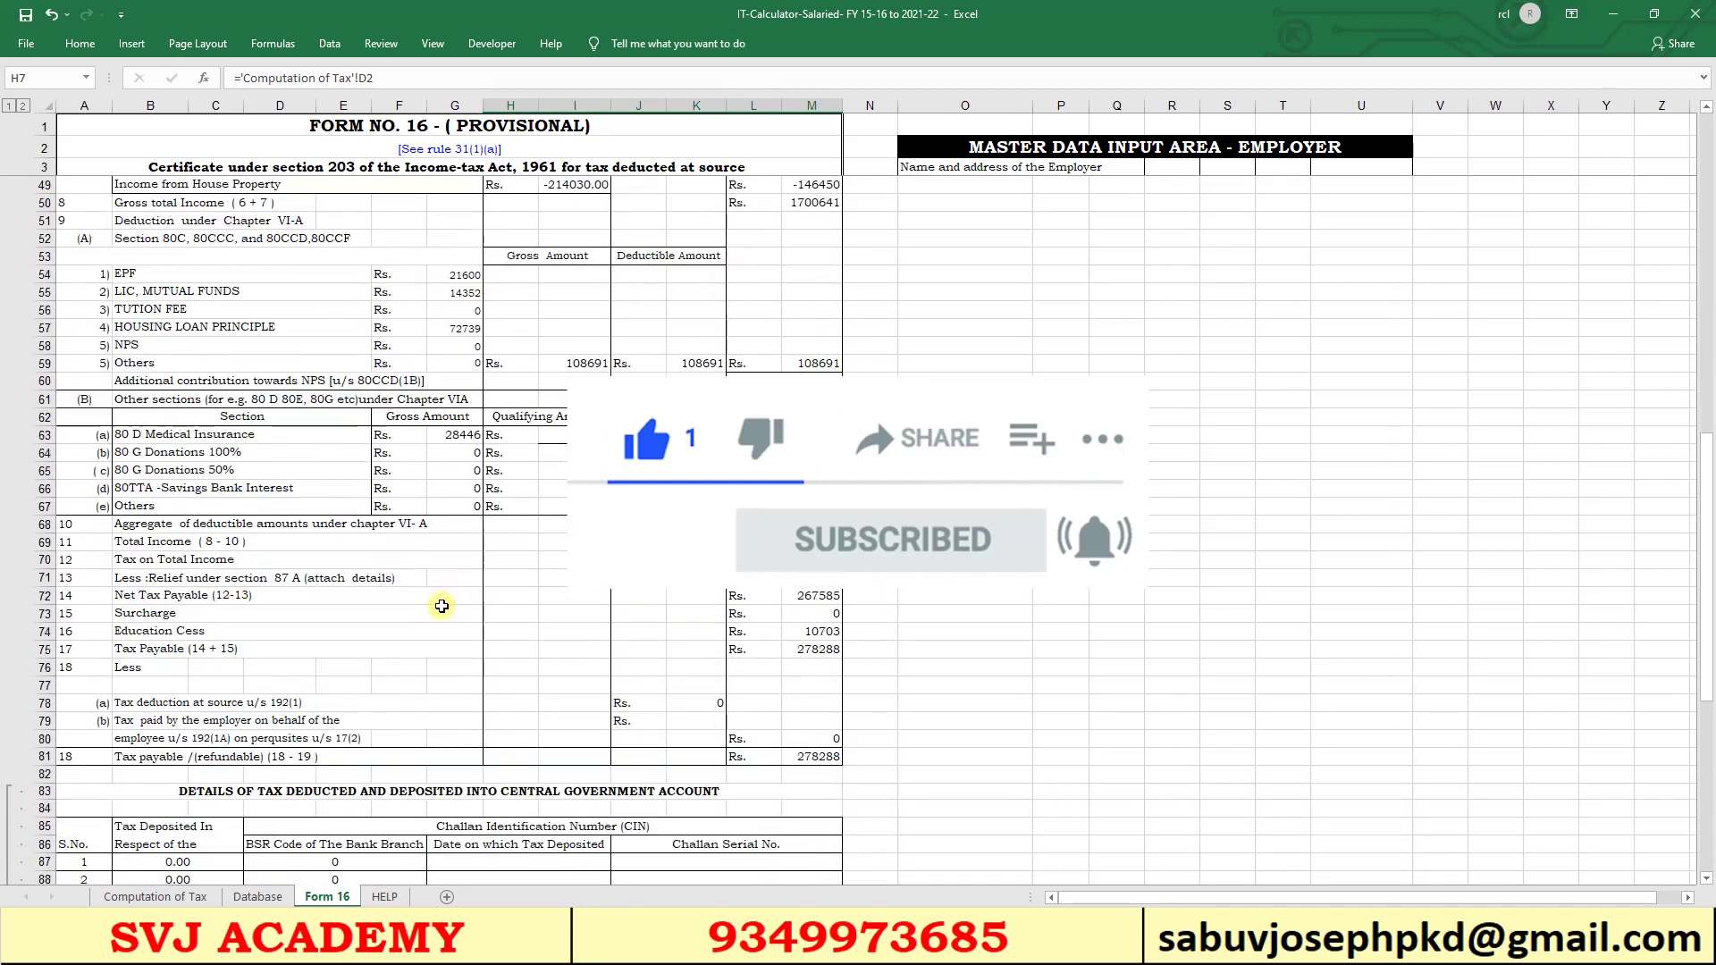
- Go back over the third employee's Form 16 from the tax payable section up to the top of the certificate
{"action": "scroll", "coordinate": [441, 605], "scroll_direction": "up", "scroll_amount": 6}
{"action": "scroll", "coordinate": [442, 605], "scroll_direction": "up", "scroll_amount": 9}
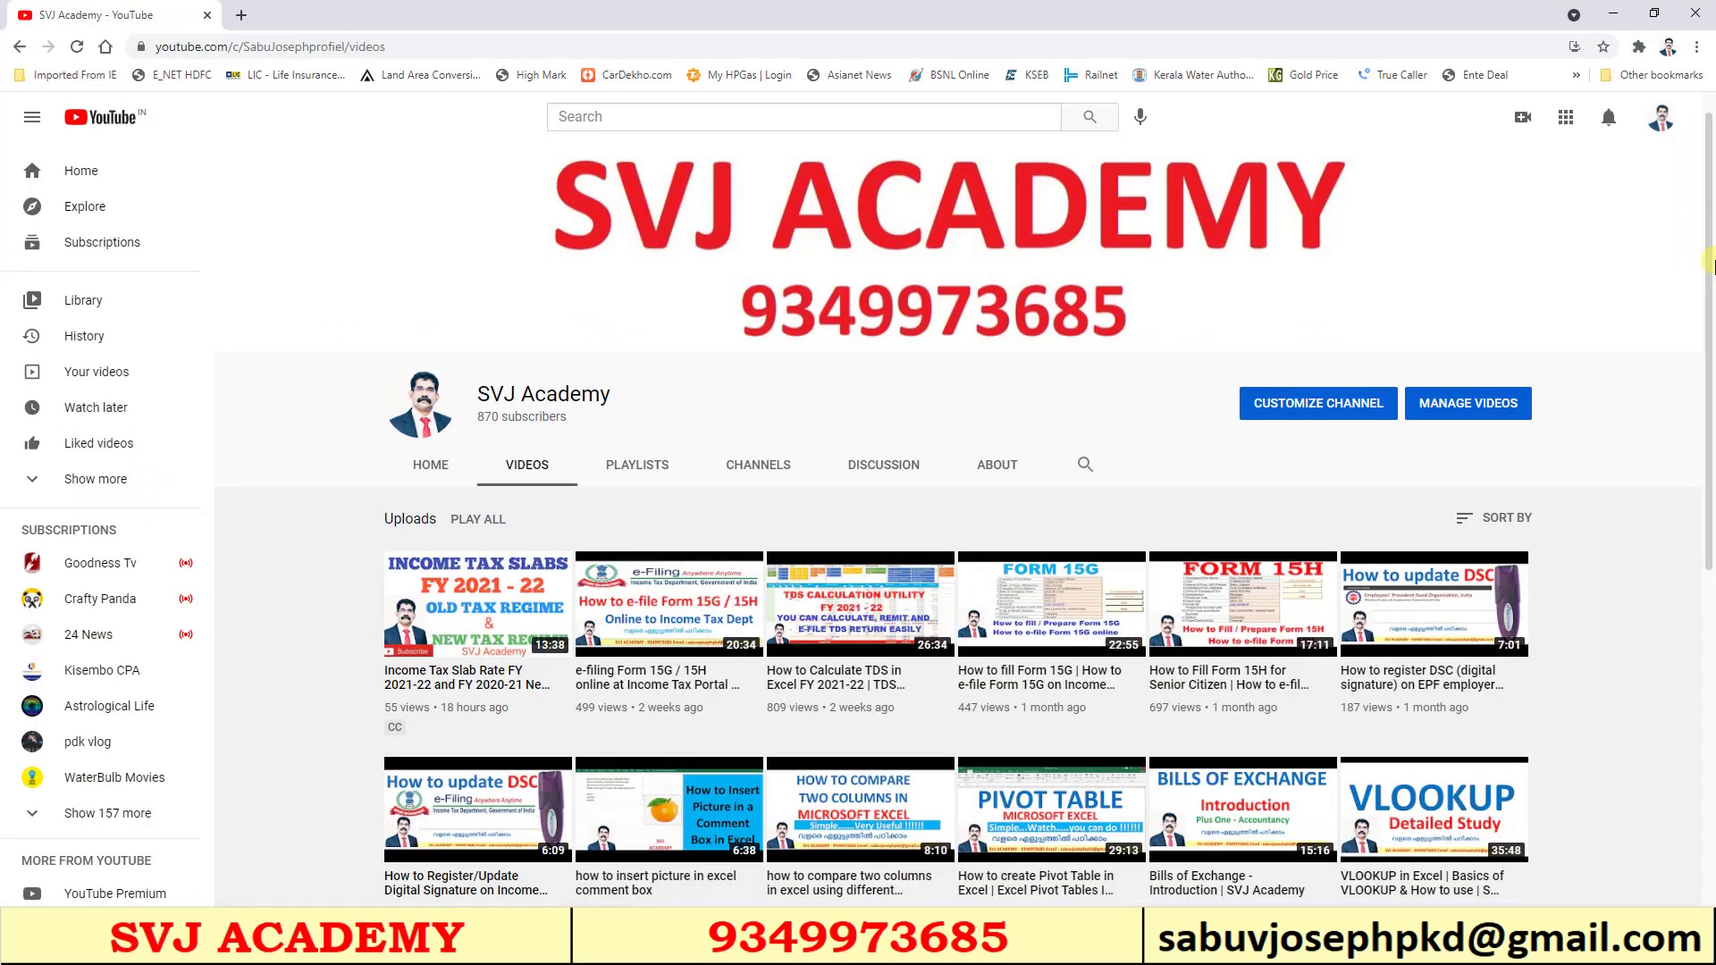
- Look through the SVJ Academy channel's uploaded videos on YouTube in the browser and open the channel's playlists
{"action": "left_click_drag", "start_coordinate": [1708, 265], "coordinate": [1709, 569]}
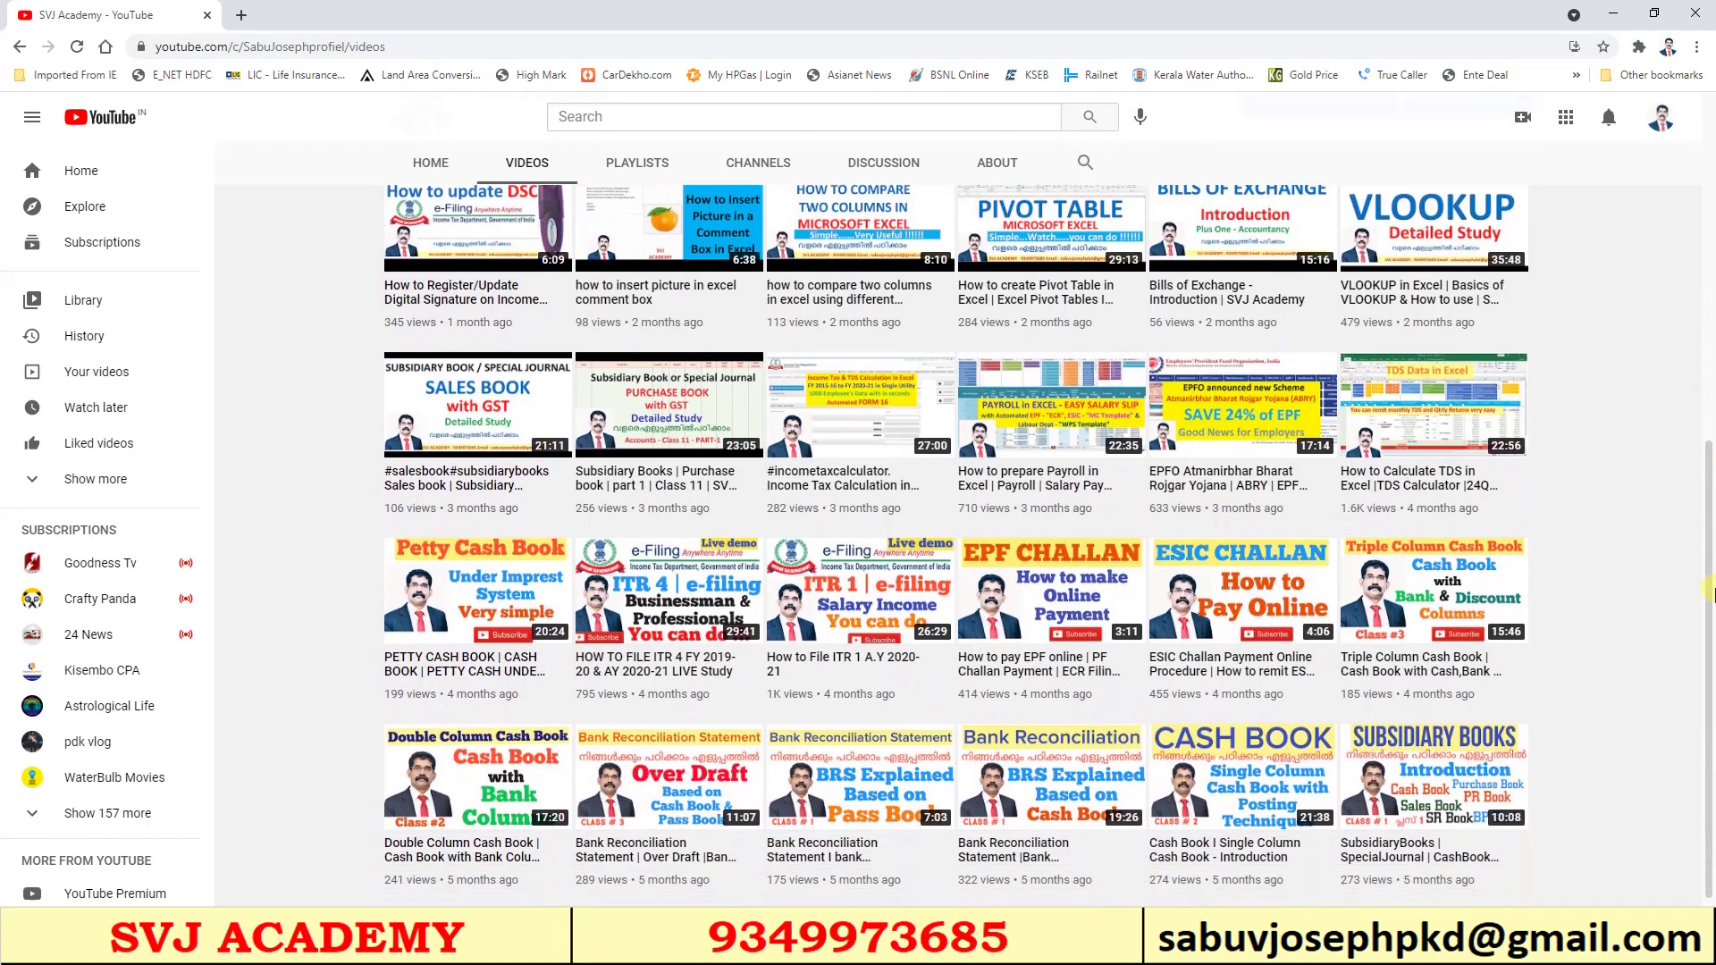
{"action": "left_click_drag", "start_coordinate": [1708, 614], "coordinate": [1708, 456]}
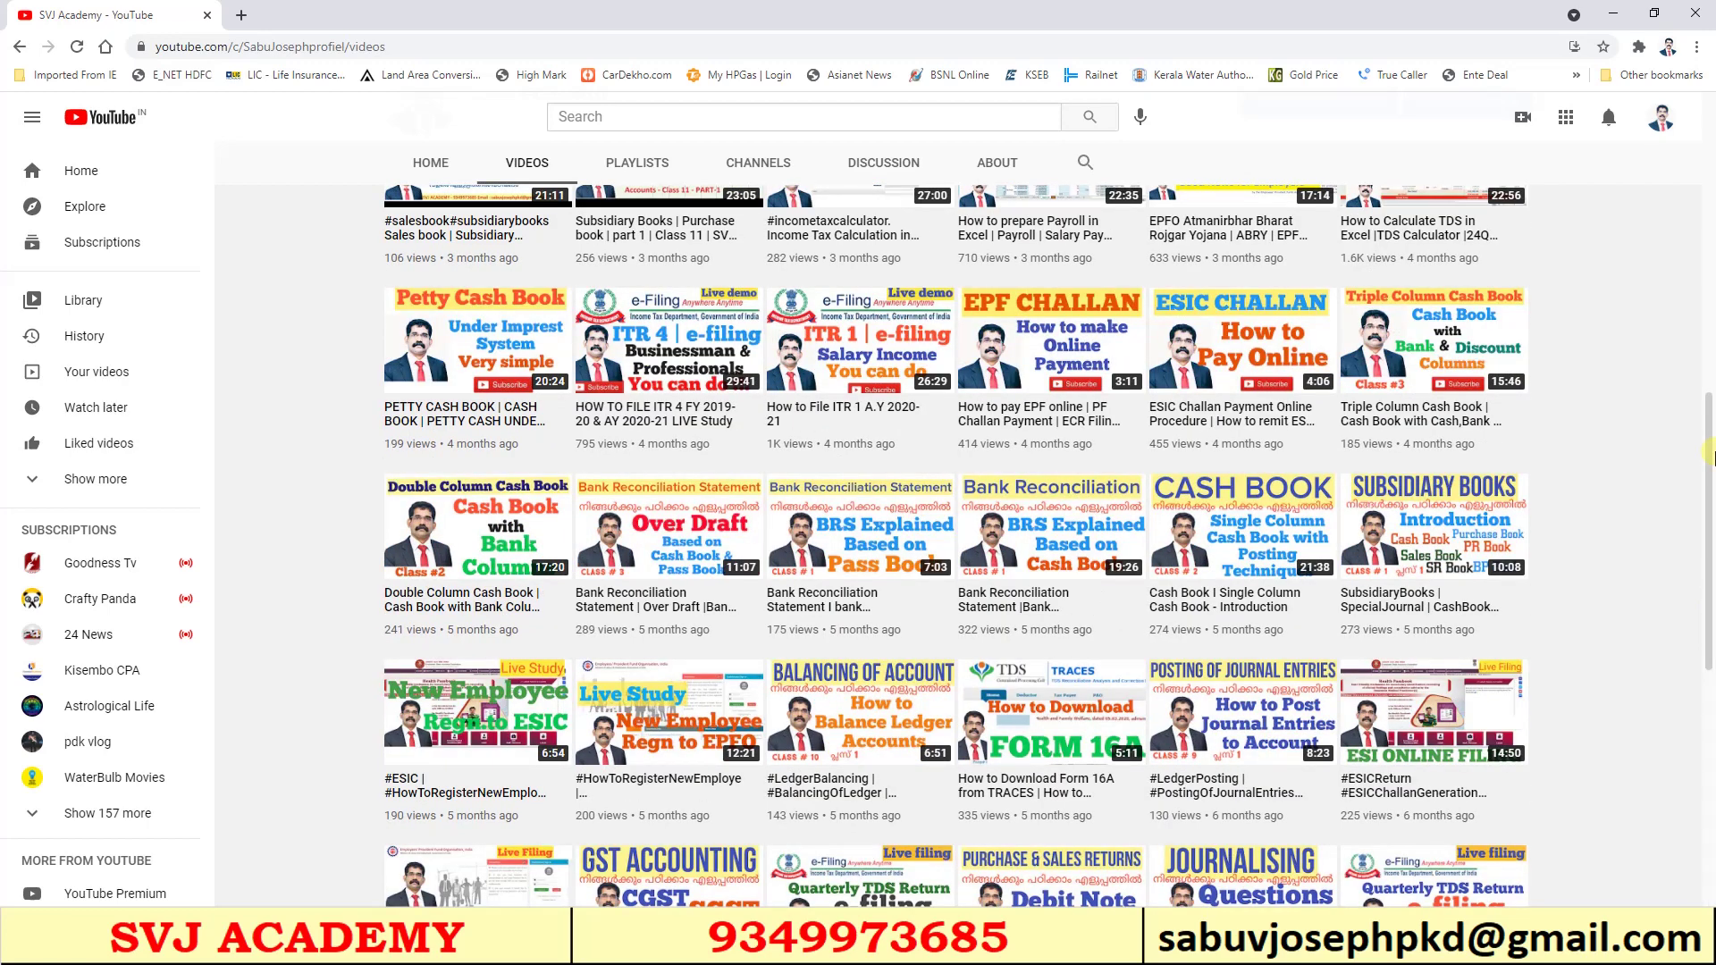
{"action": "left_click_drag", "start_coordinate": [1708, 457], "coordinate": [1709, 366]}
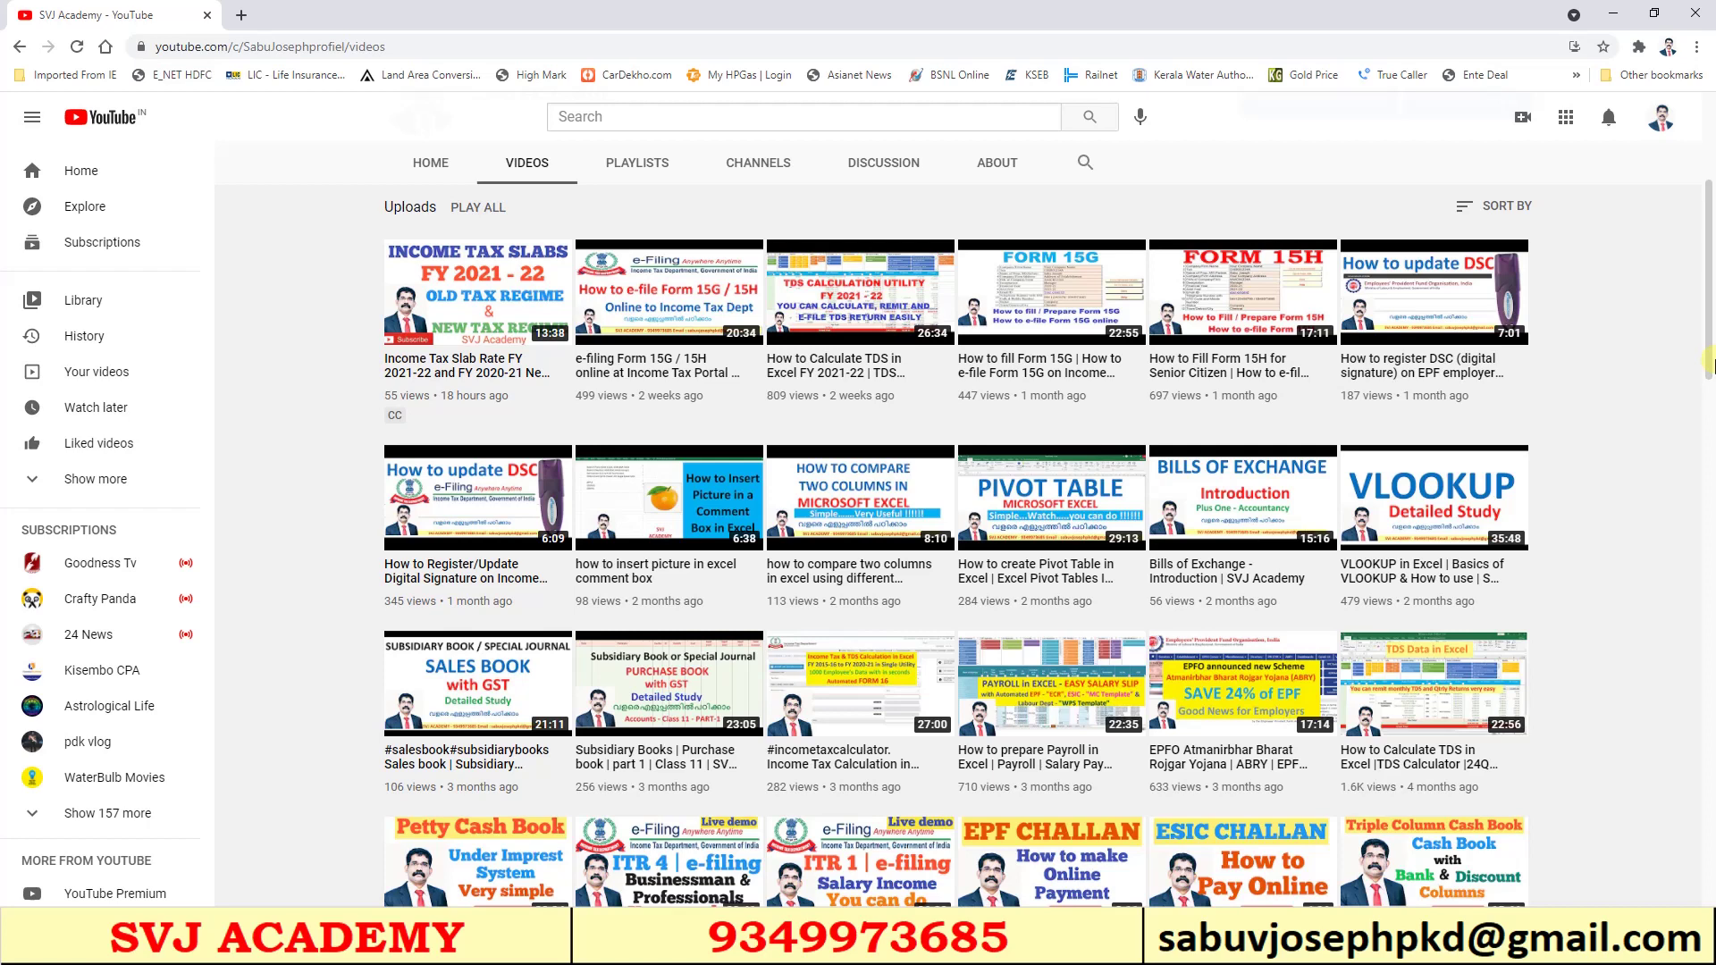
{"action": "left_click_drag", "start_coordinate": [1711, 367], "coordinate": [1711, 536]}
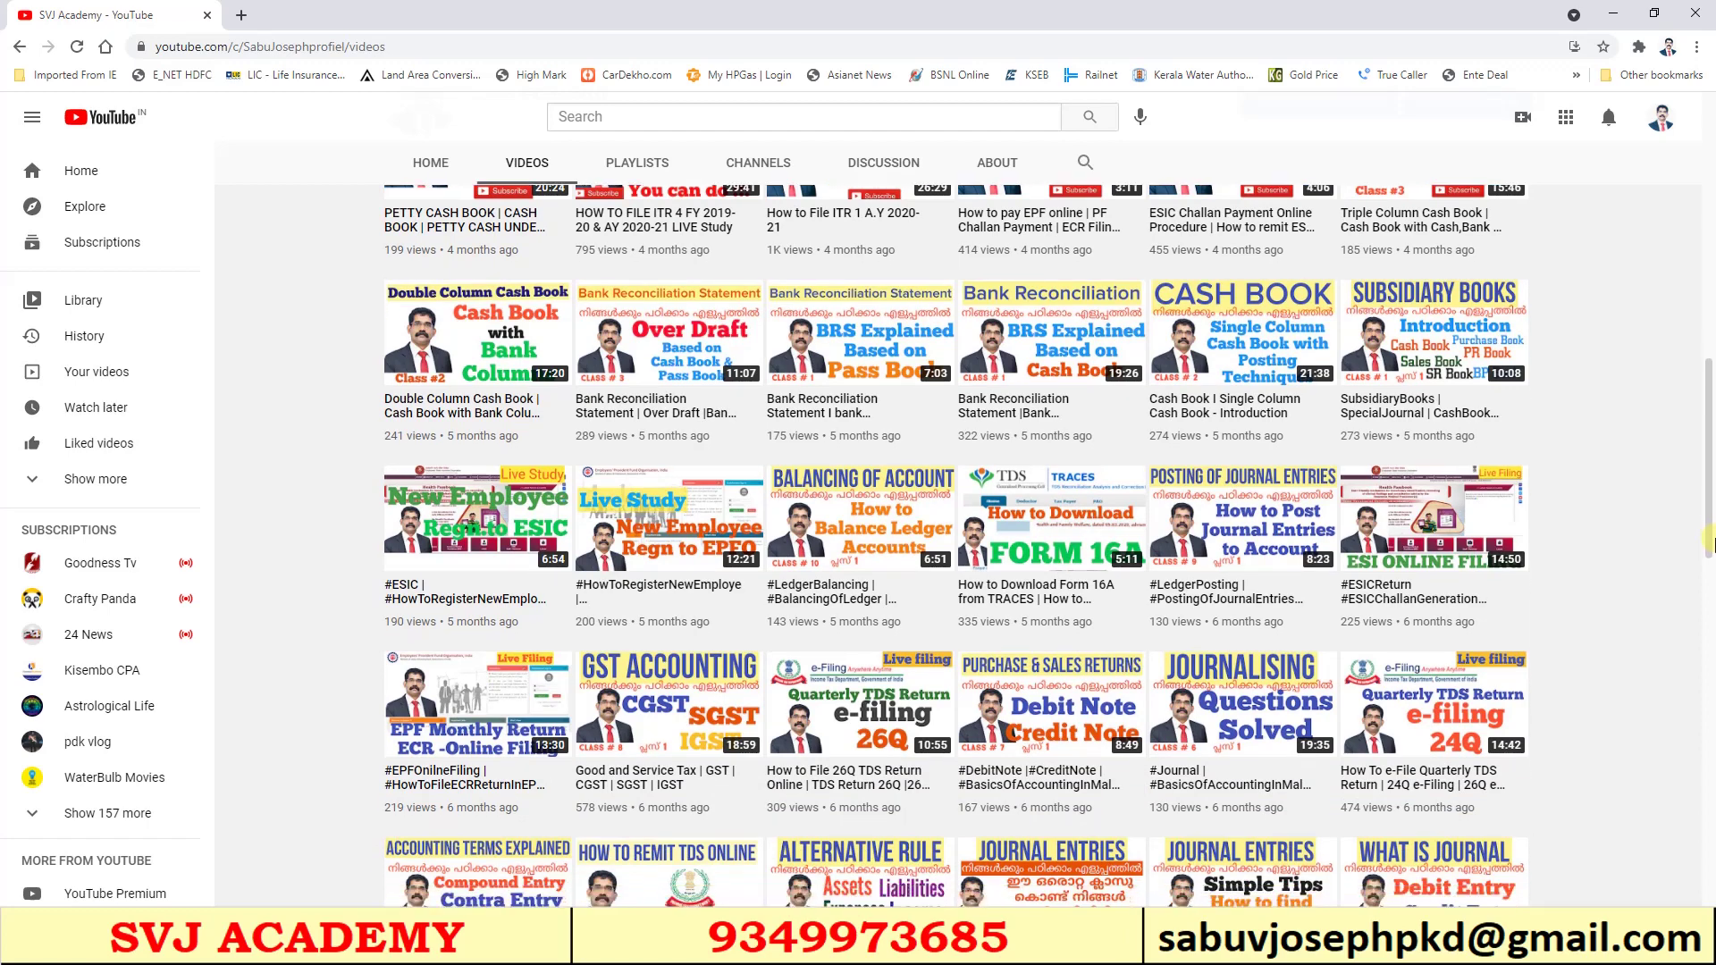
{"action": "left_click_drag", "start_coordinate": [1711, 541], "coordinate": [1710, 902]}
{"action": "left_click_drag", "start_coordinate": [1710, 661], "coordinate": [1710, 214]}
{"action": "left_click", "coordinate": [621, 501]}
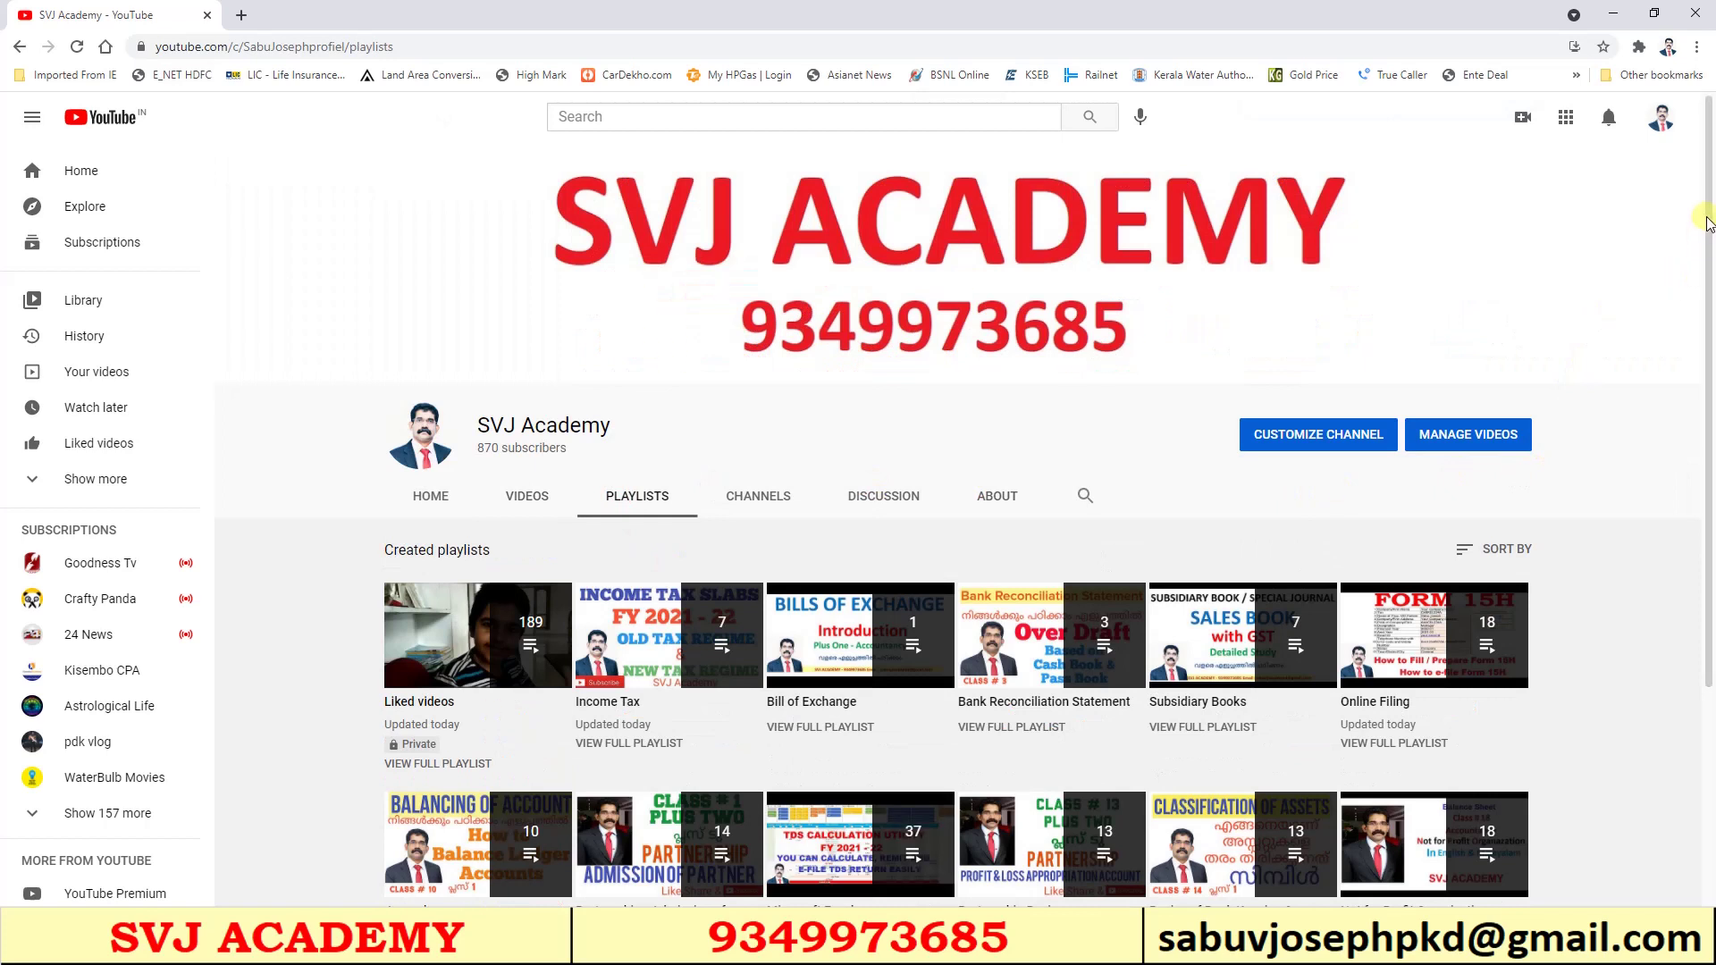